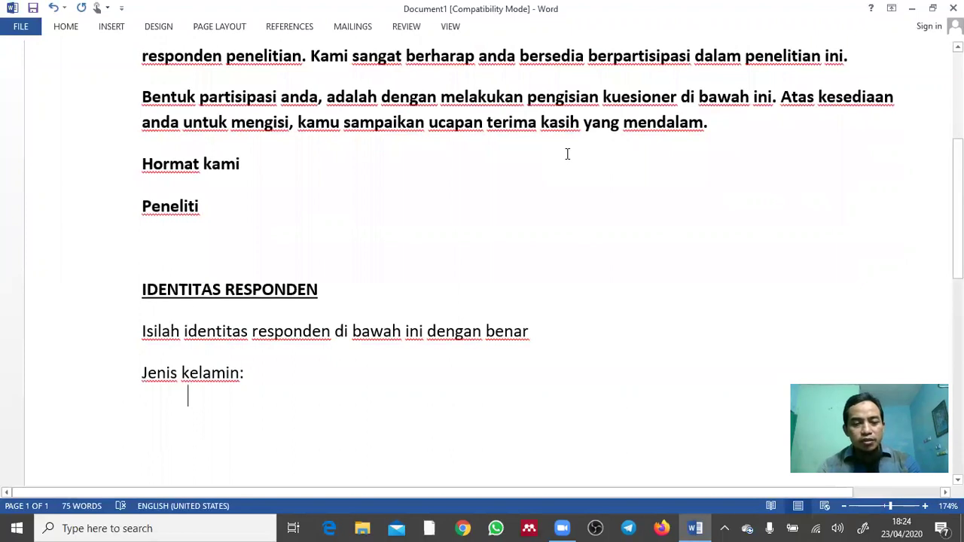
Add the lettered options "a. Laki-laki" and "b. Perempuan" under "Jenis kelamin:".
text(a. Laki)
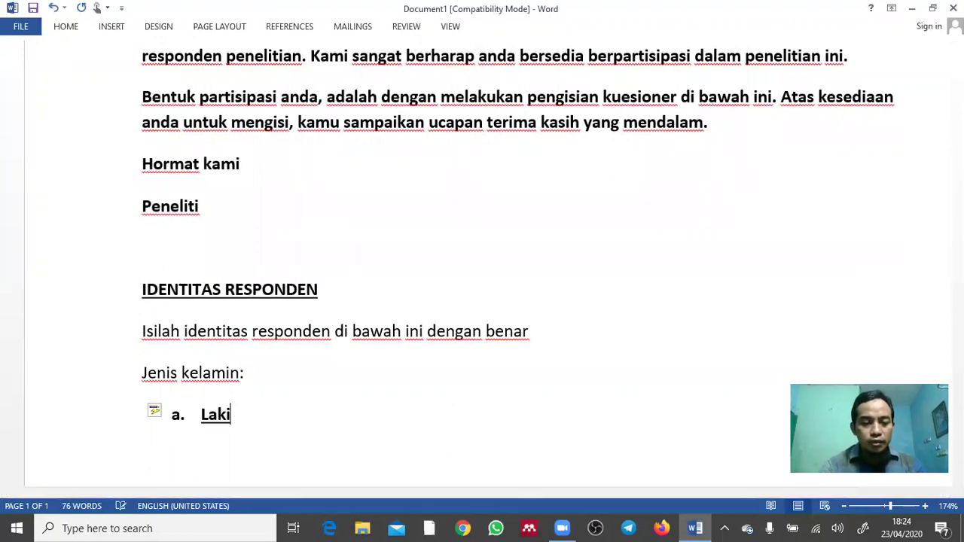
text(-laki)
key(Return)
text(Perempuan)
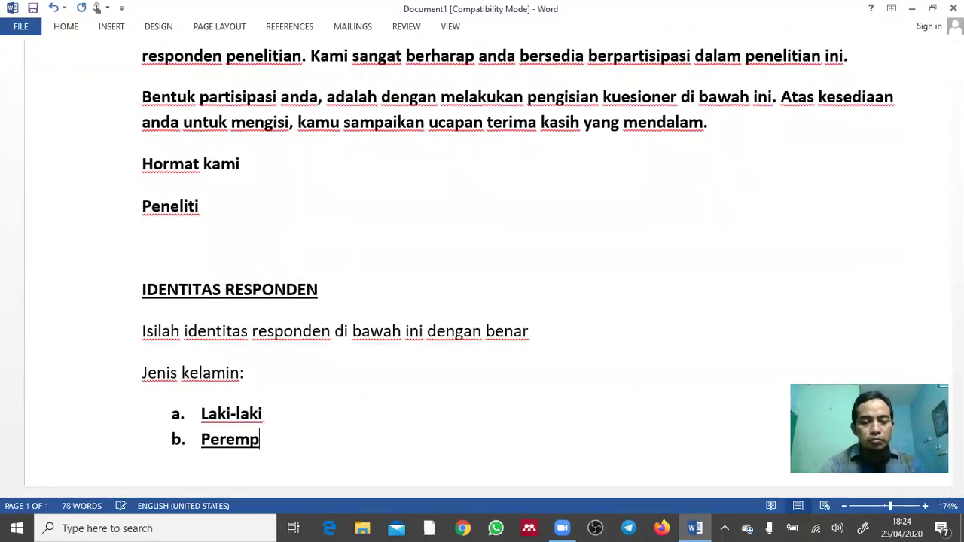
Remove the bold and underline formatting from the options "Laki-laki" and "Perempuan".
key(Up)
key(Home)
key(Left)
key(Right)
key(Right)
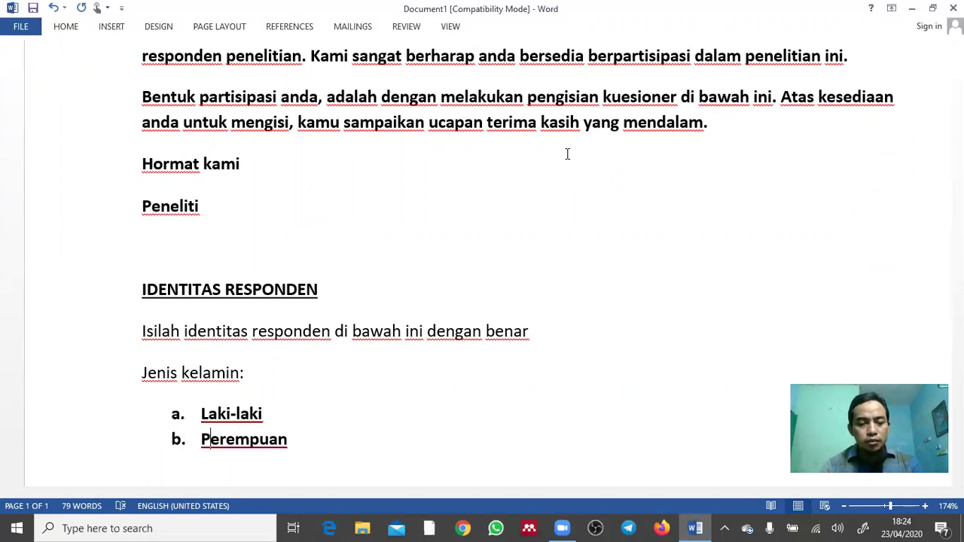
key(shift+Down)
key(shift+Down)
key(shift+Down)
key(ctrl+b)
key(ctrl+u)
End the lettered list after "Perempuan" and start an unnumbered line below it.
key(Up)
key(Up)
key(Right)
key(Right)
key(Right)
key(Right)
key(Right)
key(Right)
key(Right)
key(Right)
key(Right)
key(Return)
key(Return)
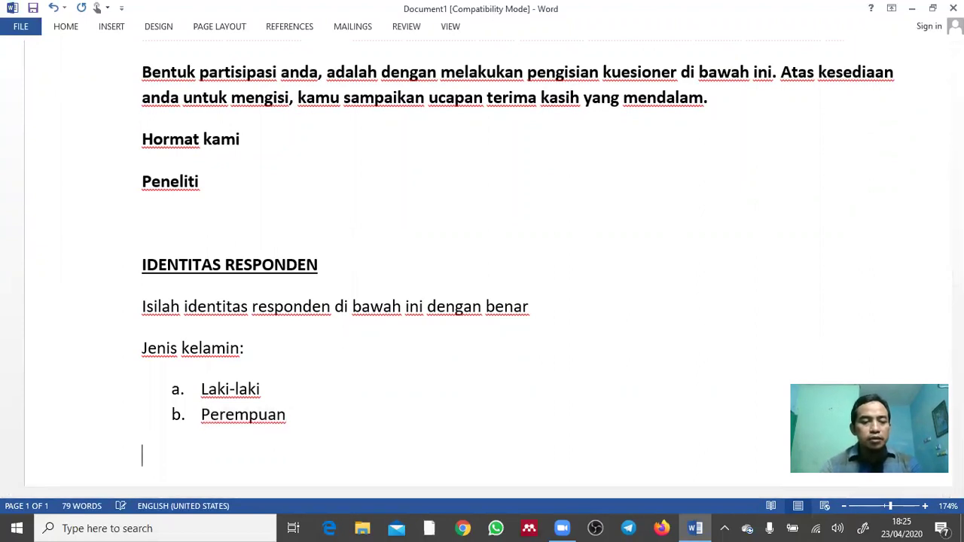
Number "Jenis kelamin:" as item 1 and decrease its indent so it sits left of its lettered options.
text(1 .)
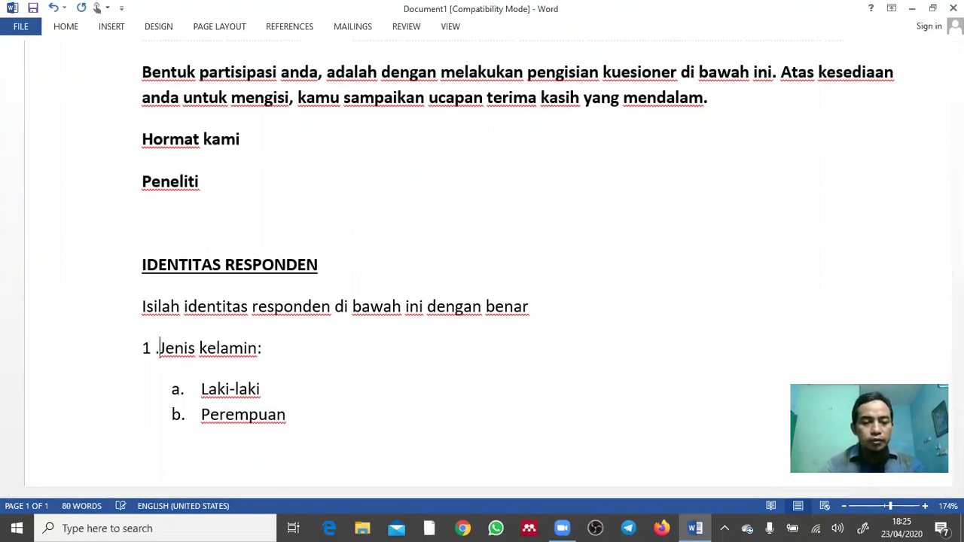
key(BackSpace)
key(Right)
key(Down)
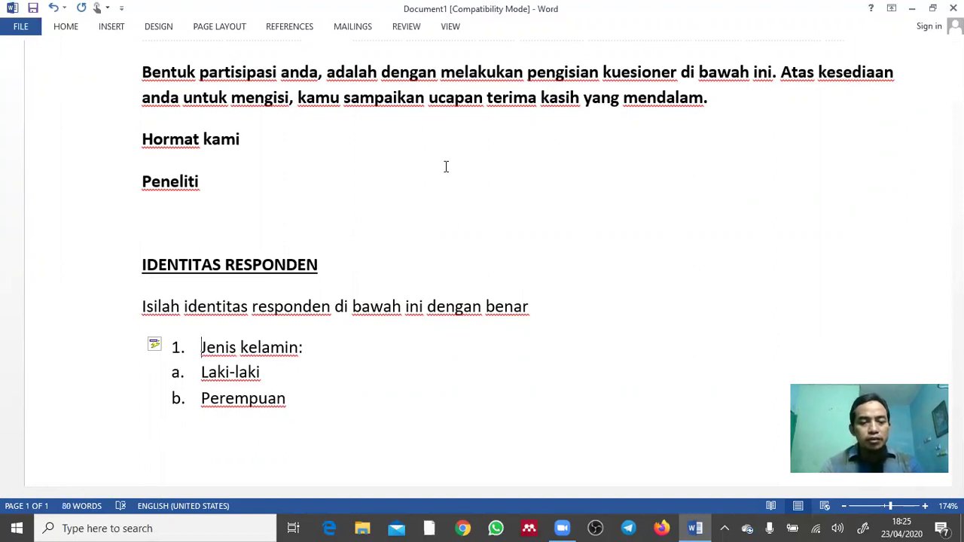
click(84, 352)
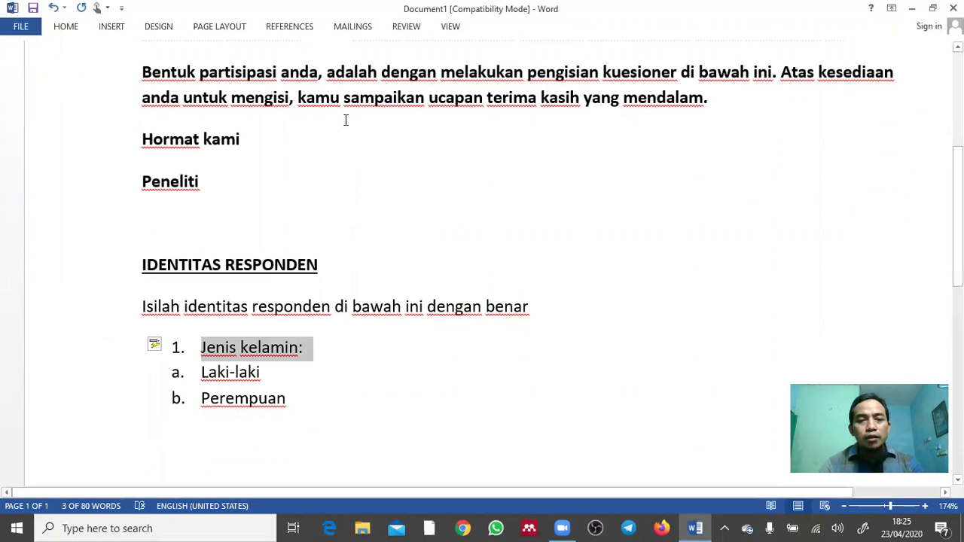
click(68, 29)
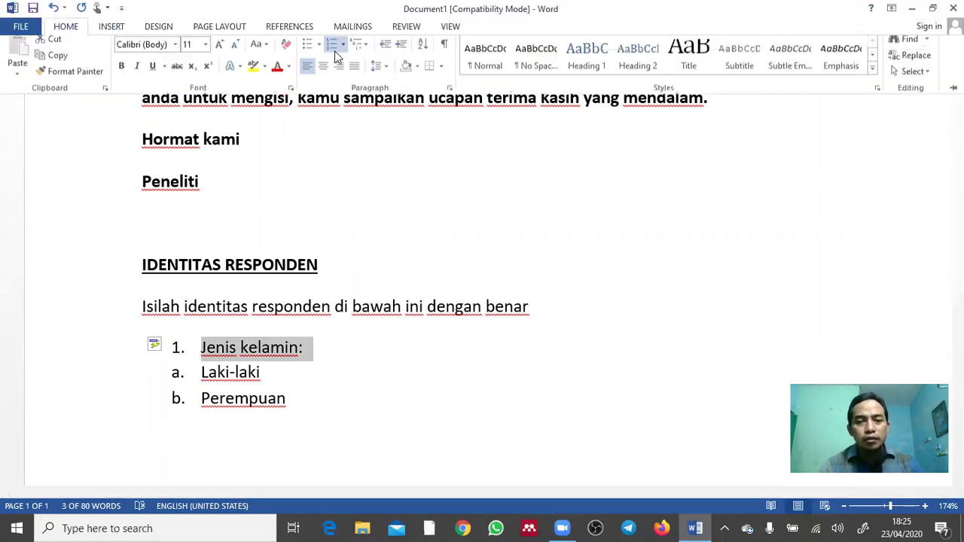
click(385, 50)
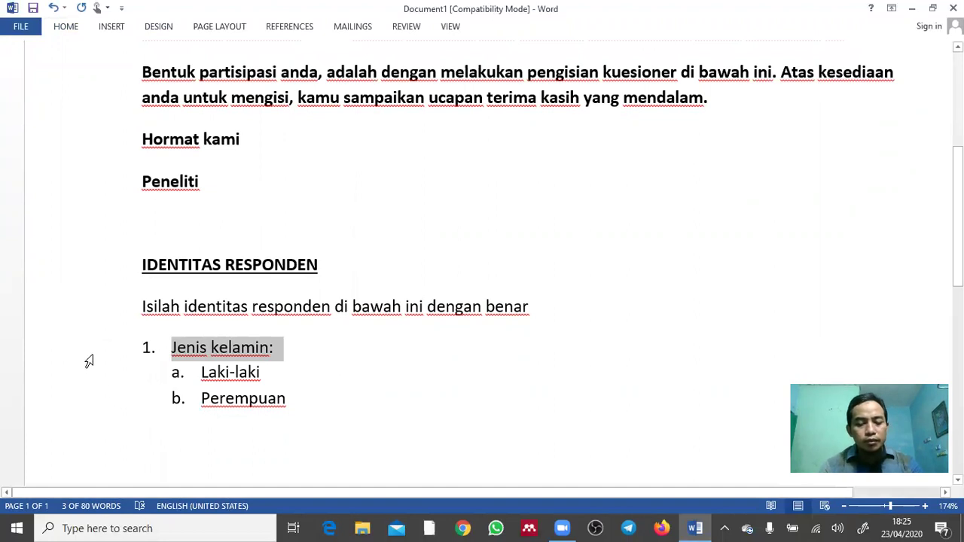
Copy the numbered "Jenis kelamin:" line below "Perempuan" as item 2 and remove the blank line between them.
key(ctrl+c)
key(Down)
key(Down)
key(Down)
key(Return)
key(ctrl+v)
key(Up)
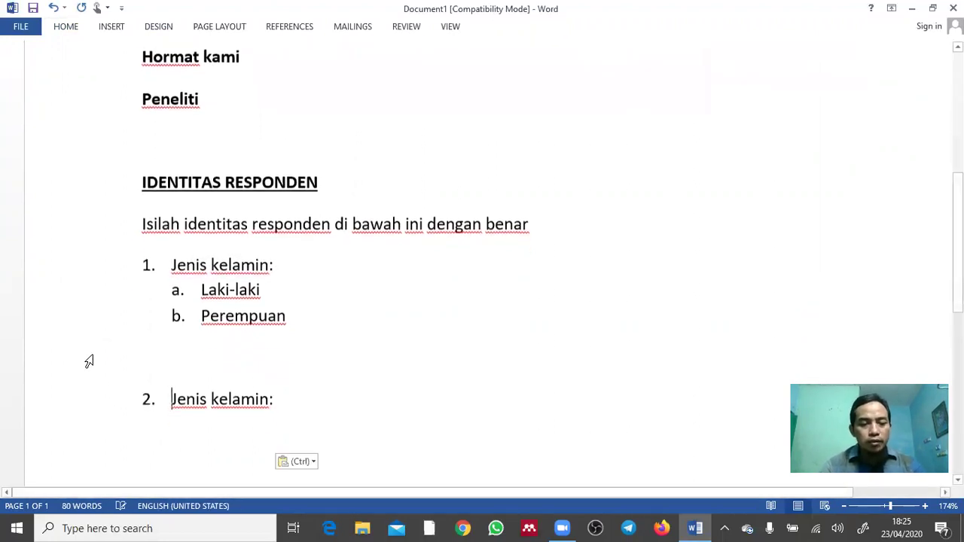
key(Up)
key(Delete)
Replace the text of item 2 with "Usia".
key(shift+Right)
key(shift+Right)
key(shift+Right)
key(shift+Right)
key(shift+Right)
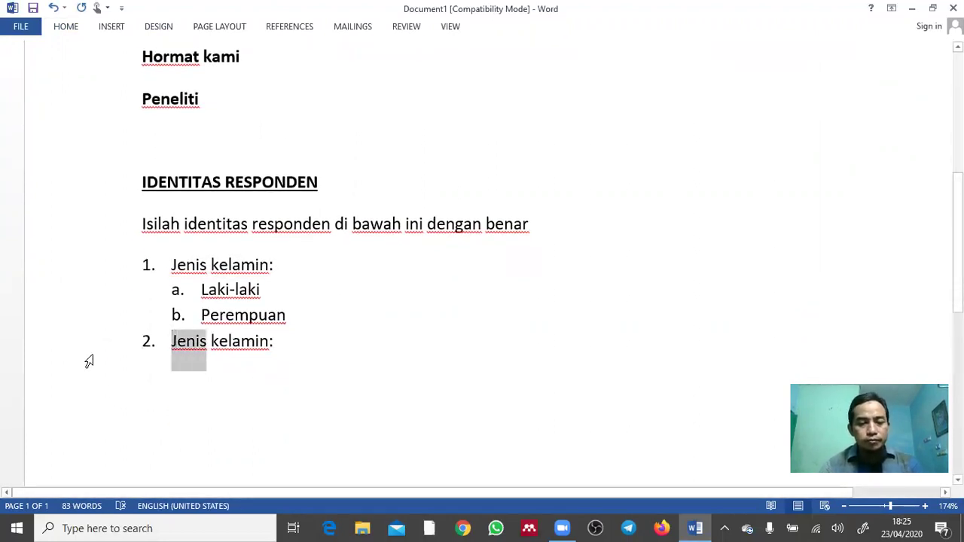
key(shift+Right)
key(shift+Right)
key(shift+Right)
key(shift+Right)
key(shift+Right)
key(shift+Right)
key(shift+Right)
key(shift+Right)
key(shift+Right)
key(shift+Right)
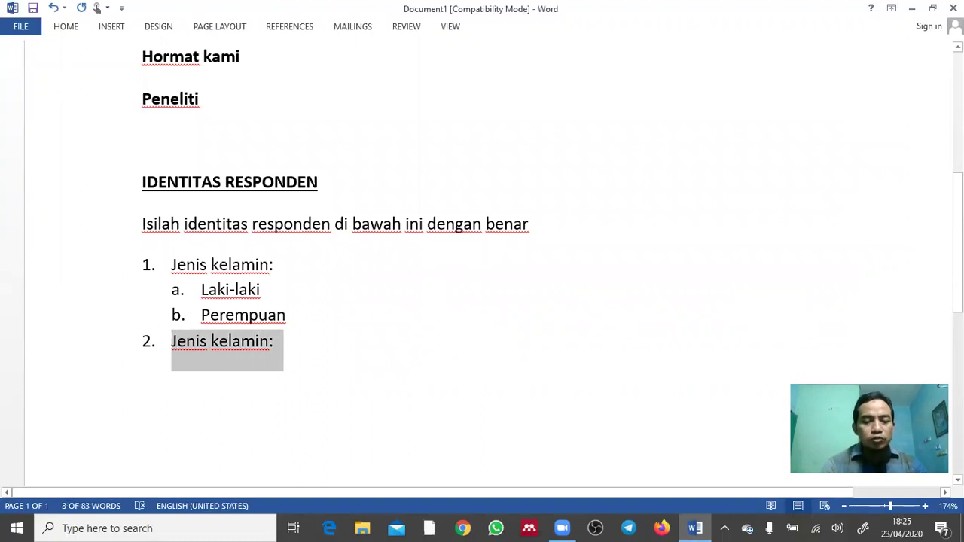
text(Usia)
Start a lettered list under "Usia" with the options "< 20 tahun" and "20 – 30 tahun".
key(Return)
key(BackSpace)
text(a.)
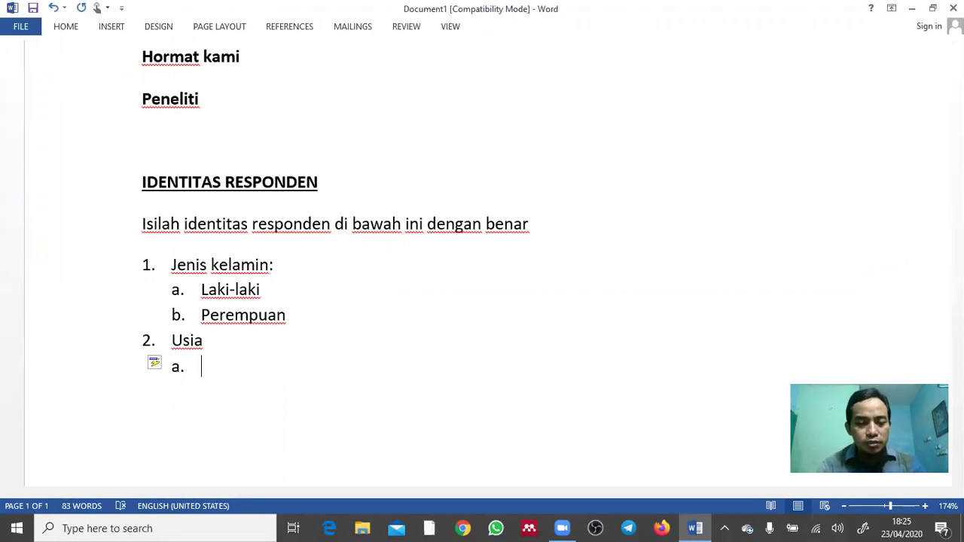
text(< 20 tahn)
key(BackSpace)
text(un)
key(Return)
text(20)
text( - 30 tahun)
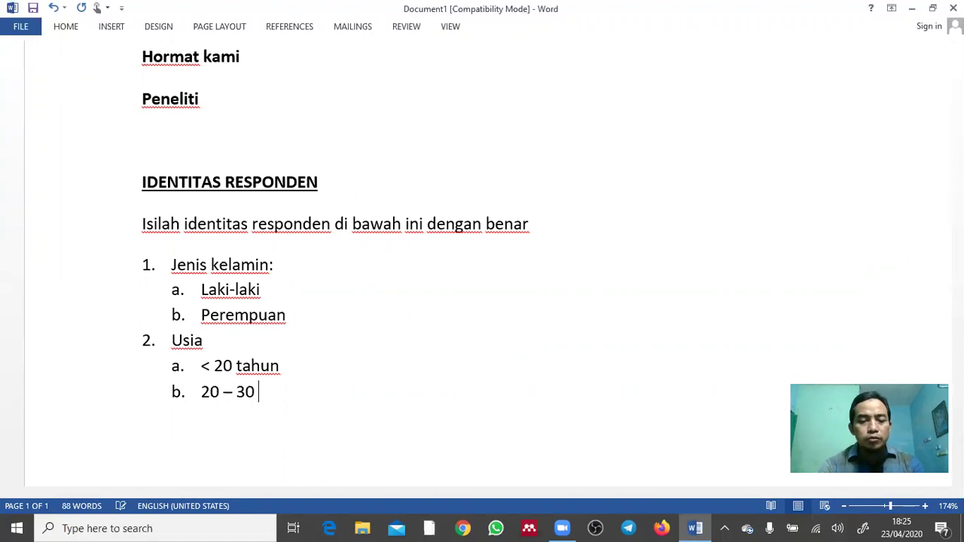
Add the age options c "31 – 40 tahun" and d "41 – 50 tahun".
key(Return)
text(31 - 40 tahun)
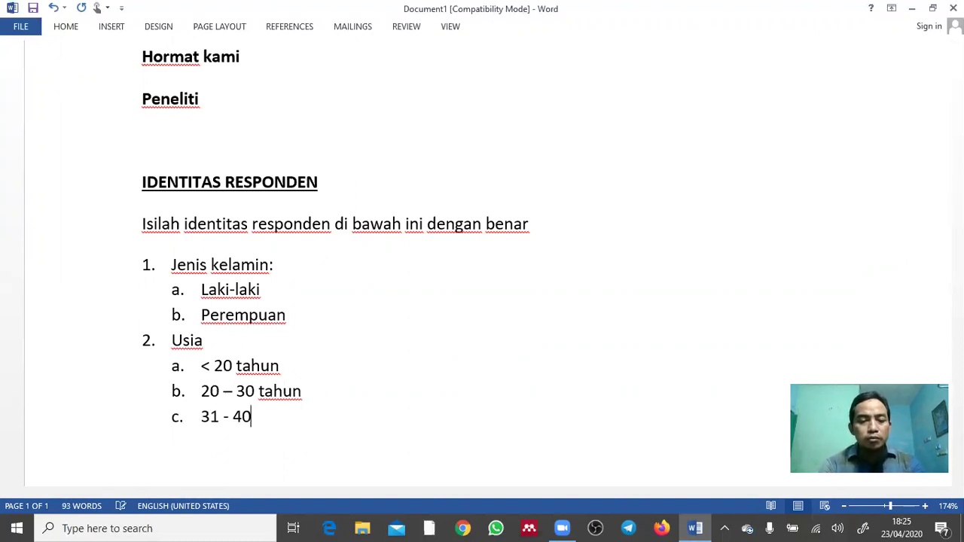
key(Return)
text(41 - 50 tah)
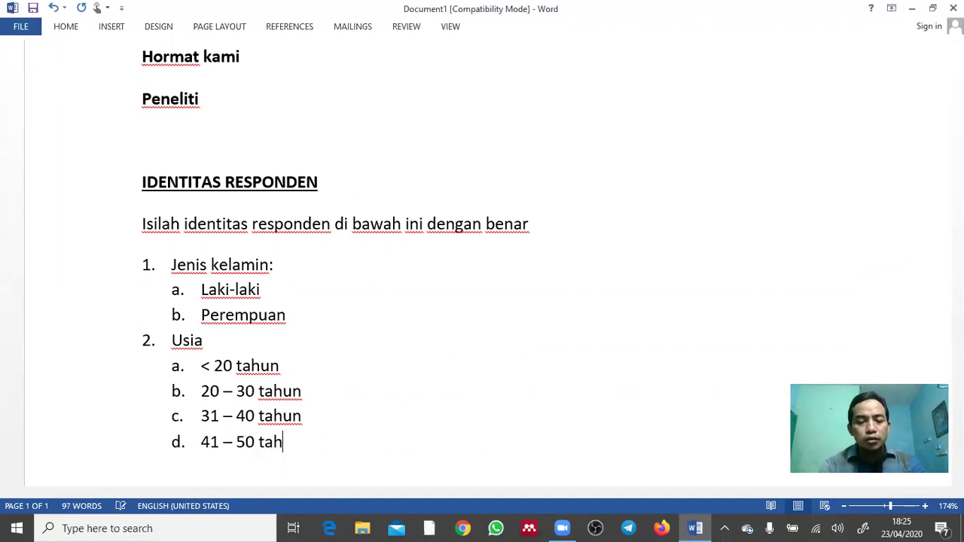
text(ubn)
key(Return)
key(Left)
key(BackSpace)
key(BackSpace)
text(n)
Add option e "> 50 tahun" and end the lettered age list with an unlettered line below it.
key(Return)
text(> 50n tahu)
key(BackSpace)
key(BackSpace)
key(BackSpace)
key(BackSpace)
key(BackSpace)
key(BackSpace)
text(thaun)
key(BackSpace)
key(BackSpace)
key(BackSpace)
key(BackSpace)
text(ahun)
key(Return)
key(BackSpace)
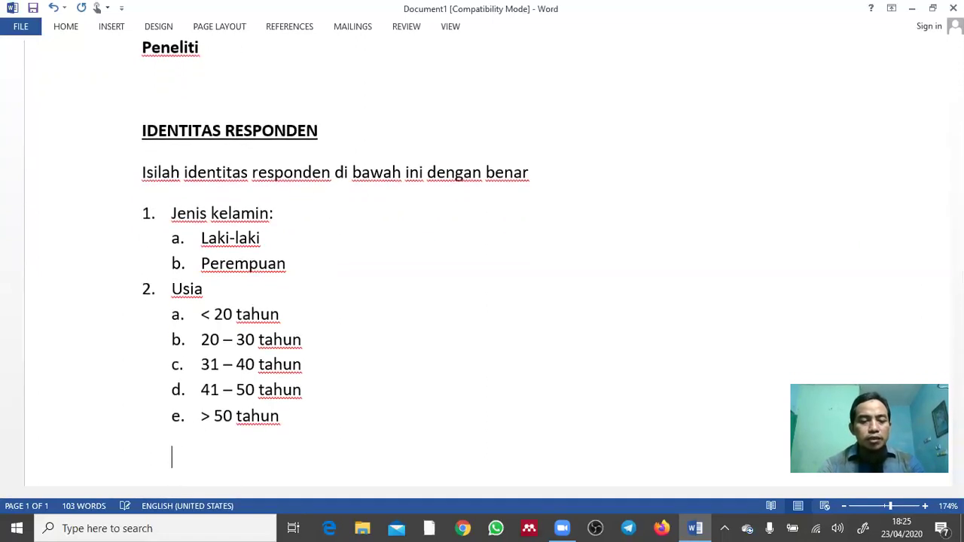
Copy the numbered "Usia" line below the age options as item 3 and remove the blank line above it.
key(Up)
key(Up)
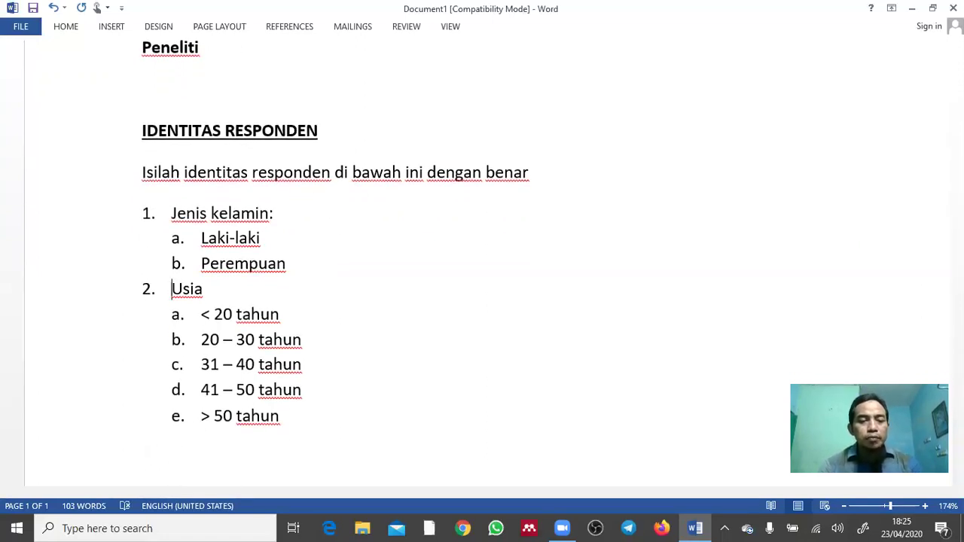
key(shift+Down)
key(ctrl+c)
key(Down)
key(Down)
key(Down)
key(ctrl+v)
key(Up)
key(Up)
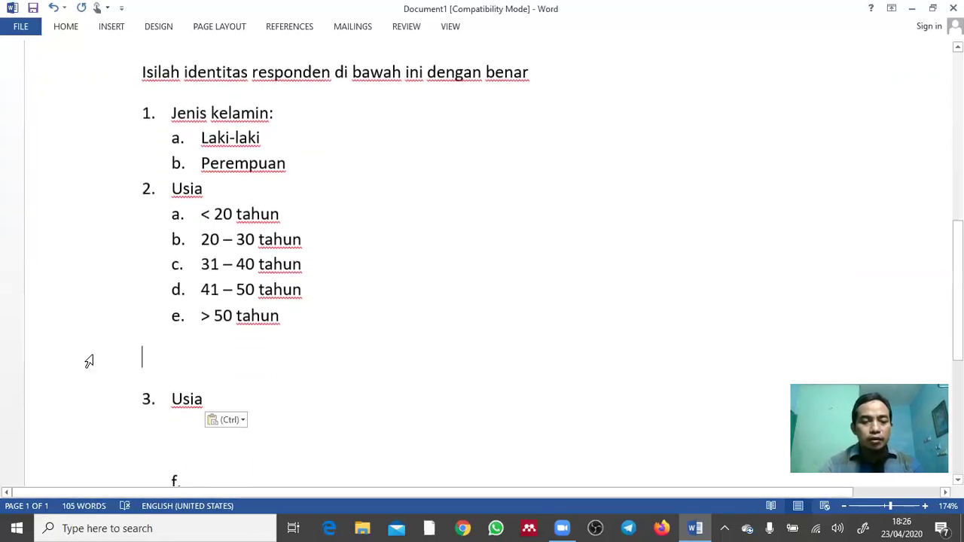
key(Delete)
key(Down)
key(Down)
key(Down)
key(Up)
Replace the text of item 3 with "Pendidikan responden".
key(shift+Right)
key(shift+Right)
key(shift+Right)
key(shift+Right)
key(shift+Right)
key(shift+Left)
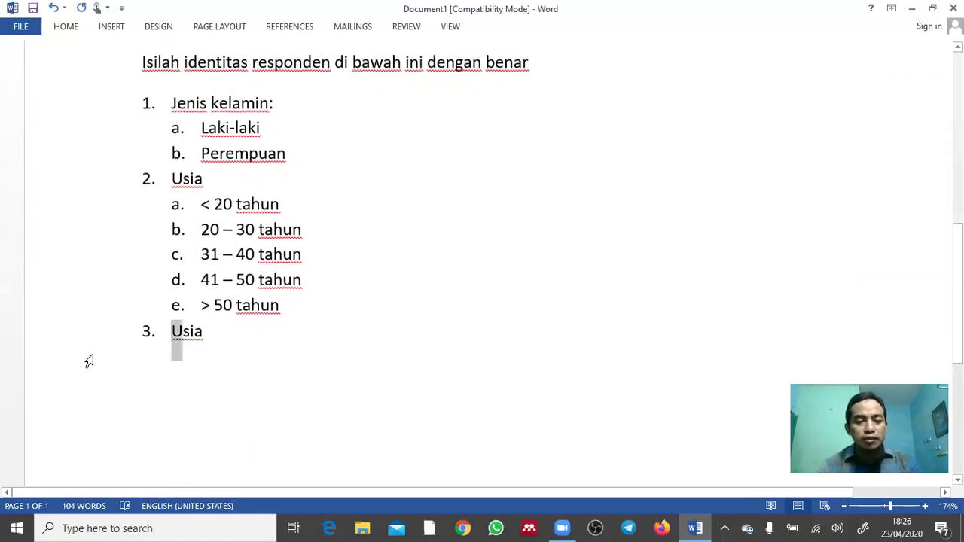
text(Pendid)
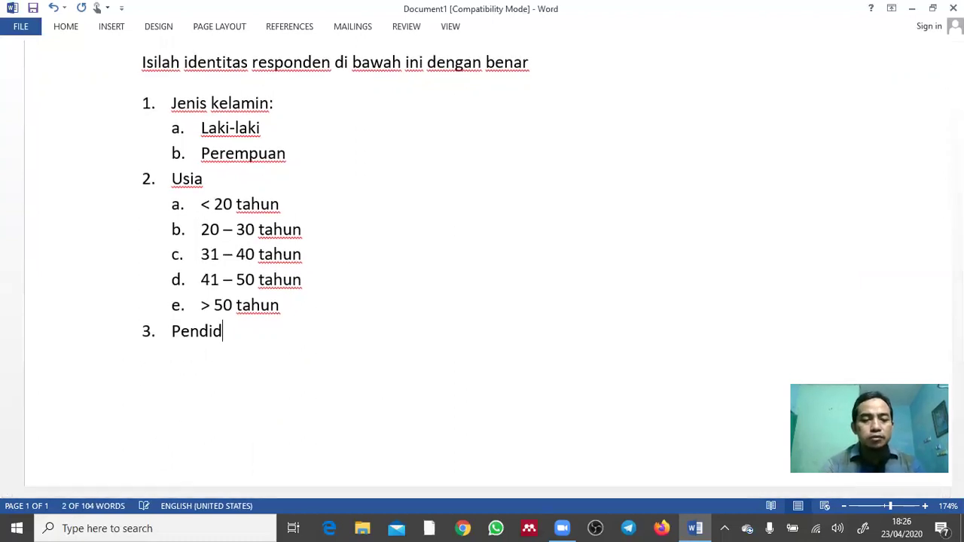
text(ikan responden)
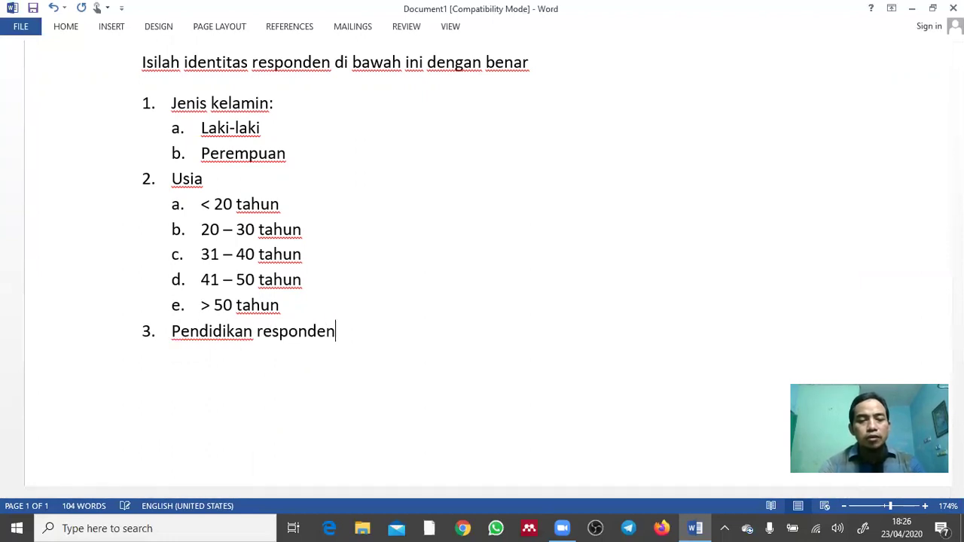
Start a lettered list under "Pendidikan responden" with the option "SMP dan sederajat" and open the following lettered line.
key(Return)
key(BackSpace)
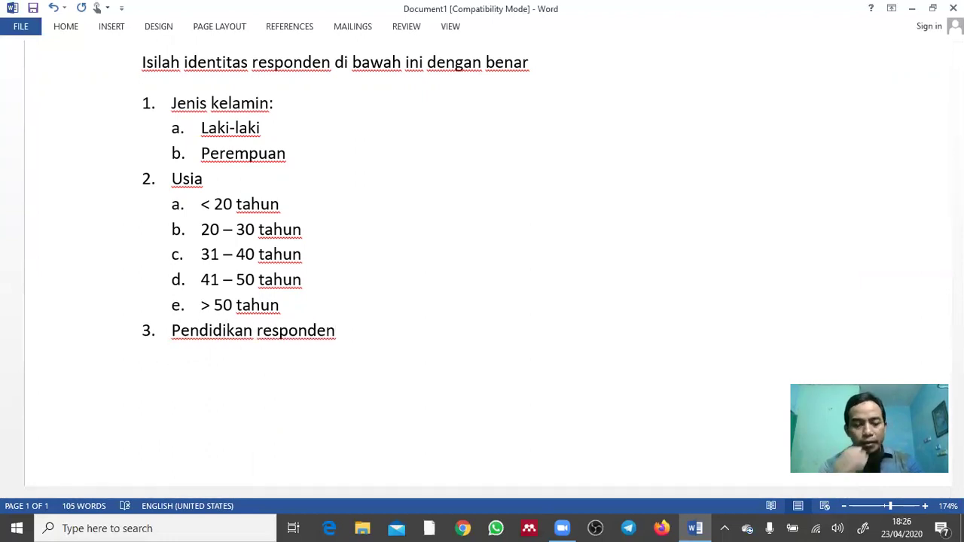
text(a.)
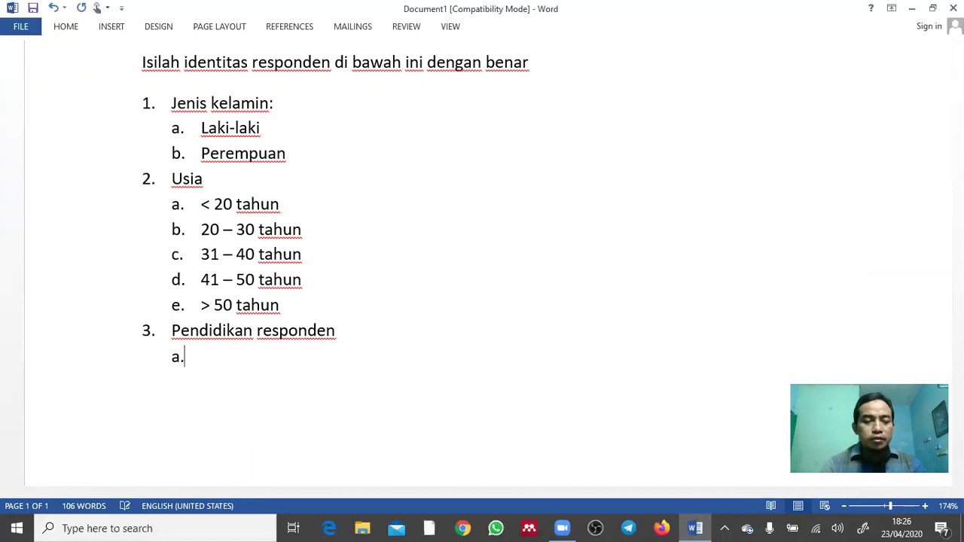
text( SMP dan sederajat)
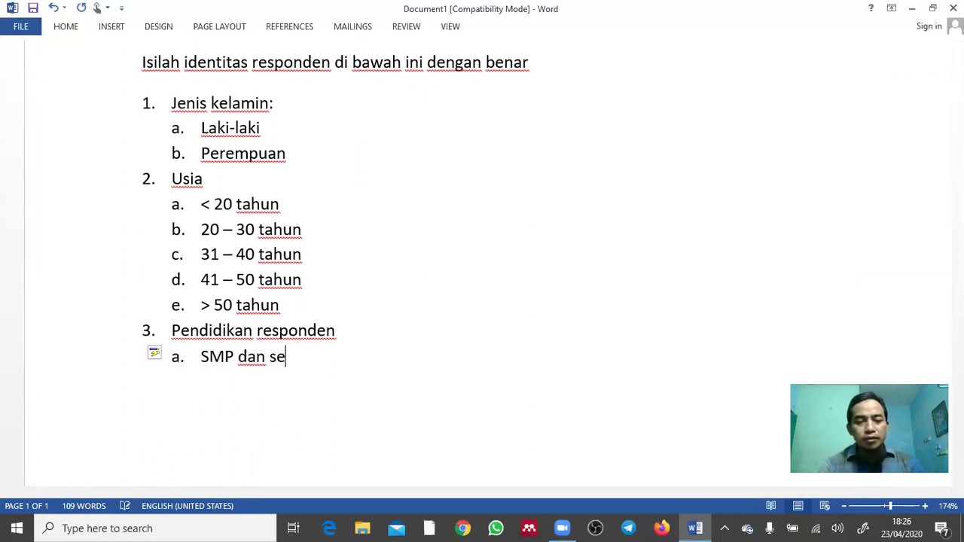
key(Return)
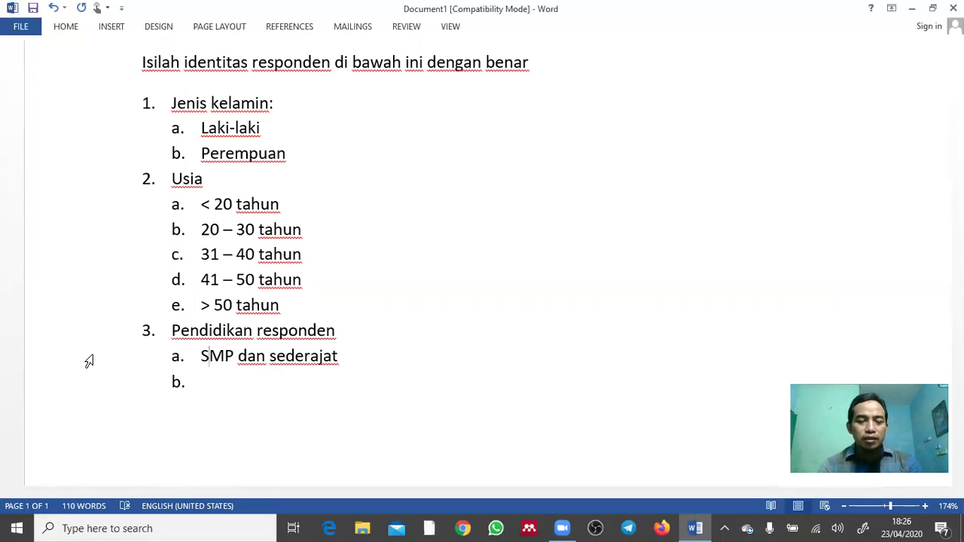
Insert "SD dan sederajat" as option a, ahead of "SMP dan sederajat".
key(Return)
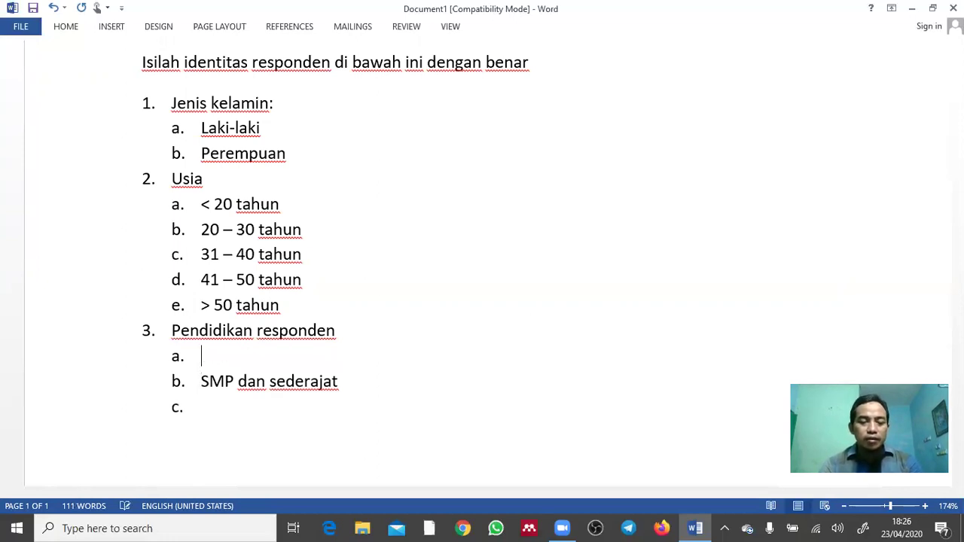
text(SD)
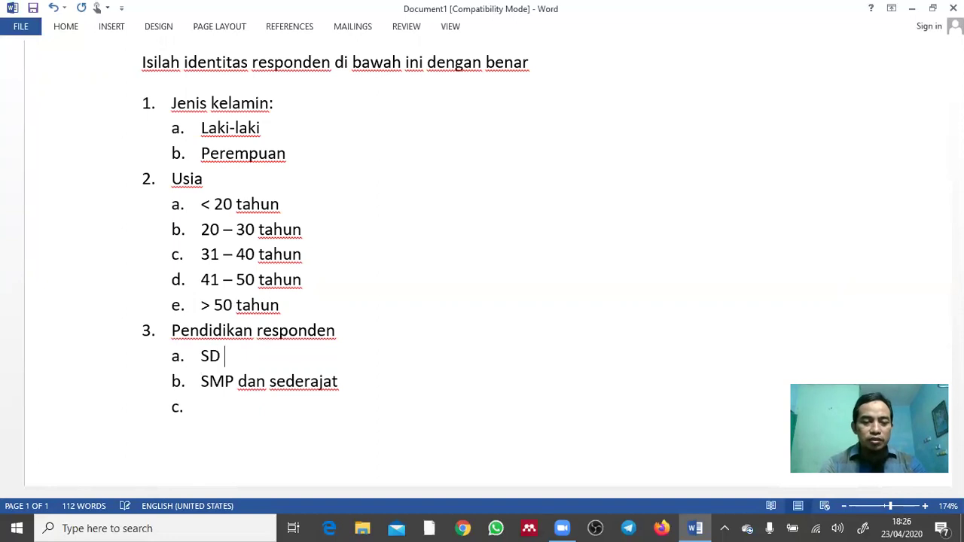
text( dan sed)
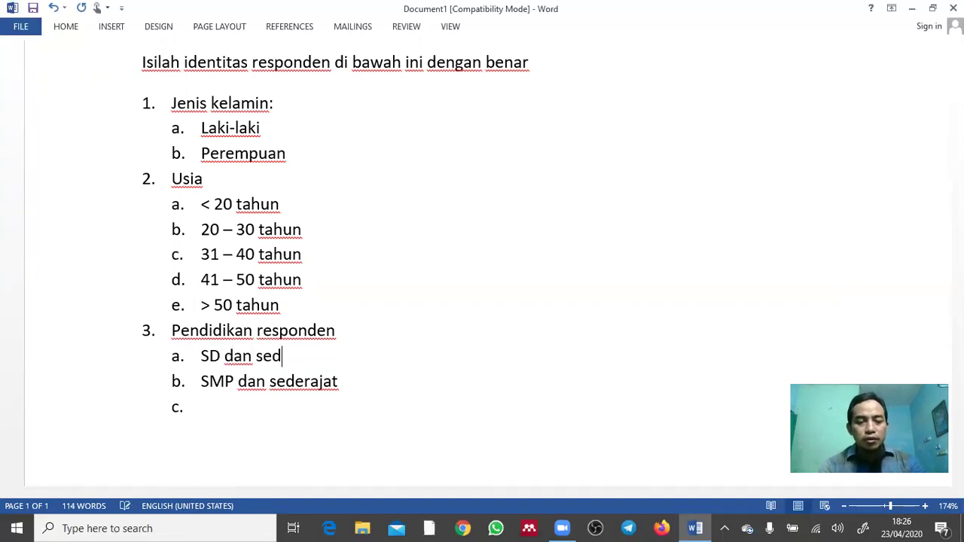
text(erajat)
Enter "SMA dan sederajat" as option c of the education list.
key(Down)
key(Down)
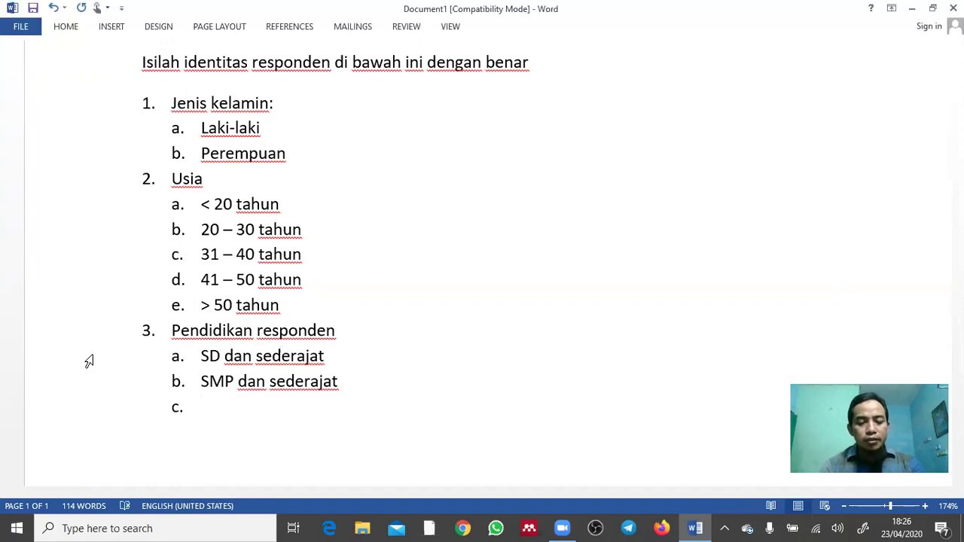
text(SMA DAN)
key(BackSpace)
key(BackSpace)
key(BackSpace)
text(dan sederjat)
key(BackSpace)
key(BackSpace)
key(BackSpace)
text(ajat)
Add "Diploma (D1, D2, dan D3)" as option d of the education list.
key(Return)
text(Diploma (DI, DII,)
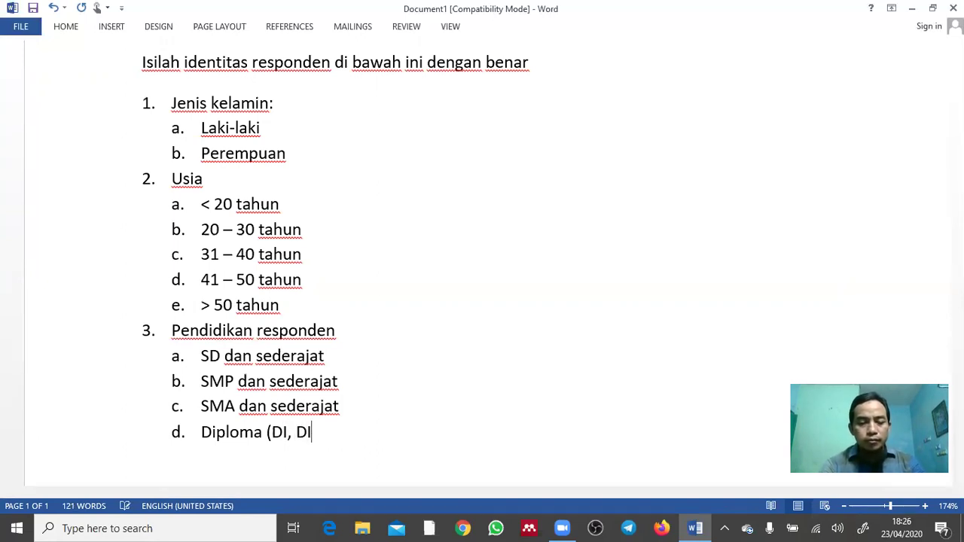
key(BackSpace)
key(BackSpace)
key(BackSpace)
key(BackSpace)
key(BackSpace)
key(BackSpace)
key(BackSpace)
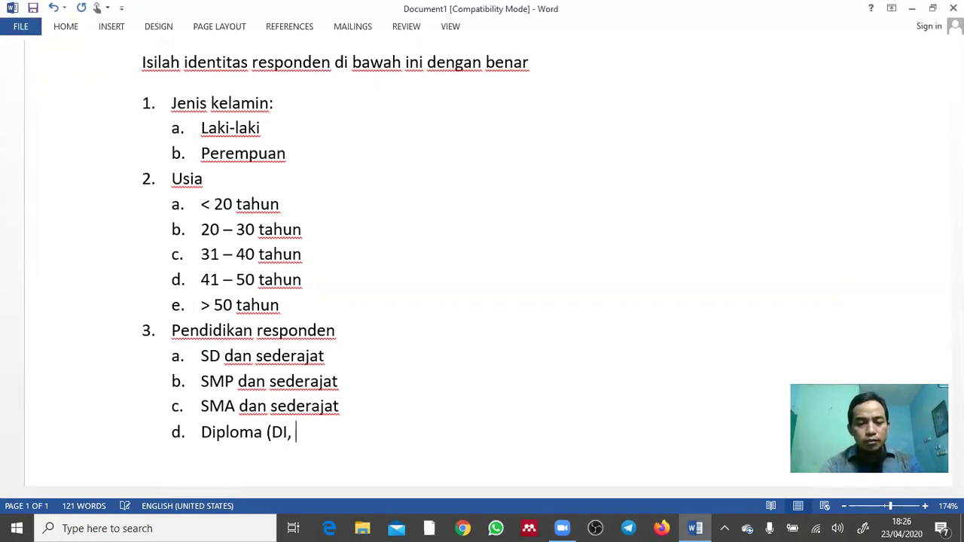
text(1, D)
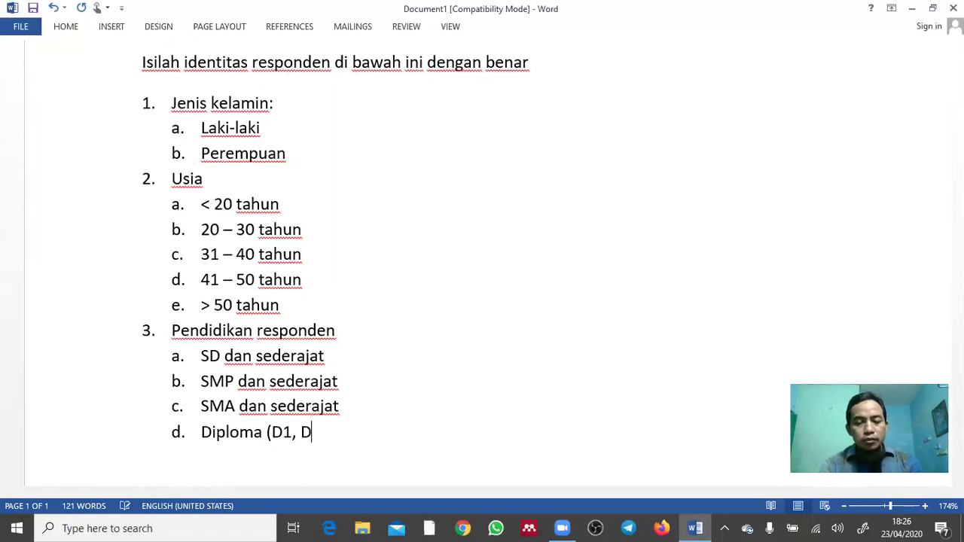
text(2, dan D3))
Add "S1 dan sederajat" as option e of the education list.
key(Return)
text(S1 dan sede)
key(BackSpace)
key(BackSpace)
text(ederajat)
Add "Pascasarjana (S2 atau S3)" as option f of the education list and end the lettered list after it.
key(Return)
text(Pas)
text(casajara)
key(BackSpace)
key(BackSpace)
key(BackSpace)
text(r)
key(BackSpace)
key(BackSpace)
text(rajan)
key(BackSpace)
key(BackSpace)
key(BackSpace)
key(BackSpace)
text(jana (S2 agtau)
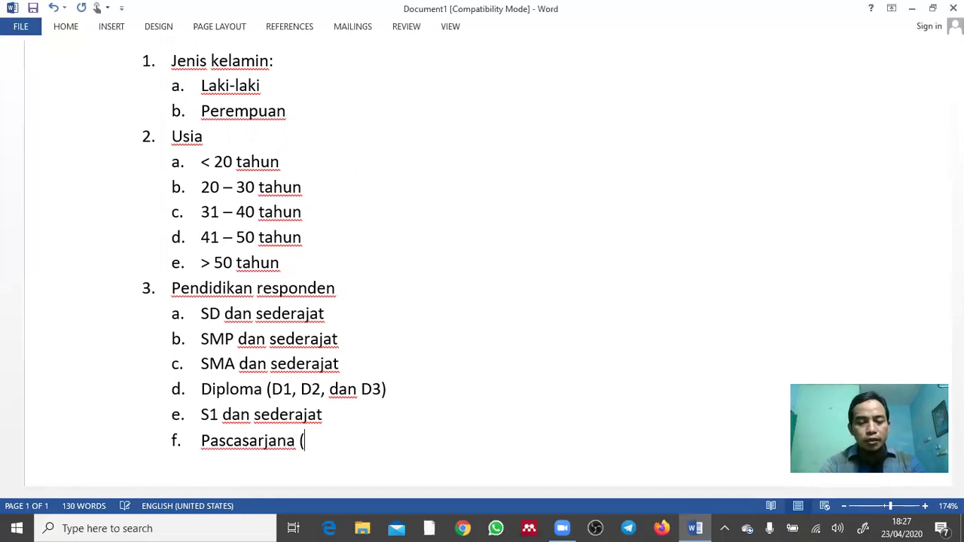
key(BackSpace)
key(BackSpace)
key(BackSpace)
key(BackSpace)
text(tau S3))
key(Return)
key(BackSpace)
key(BackSpace)
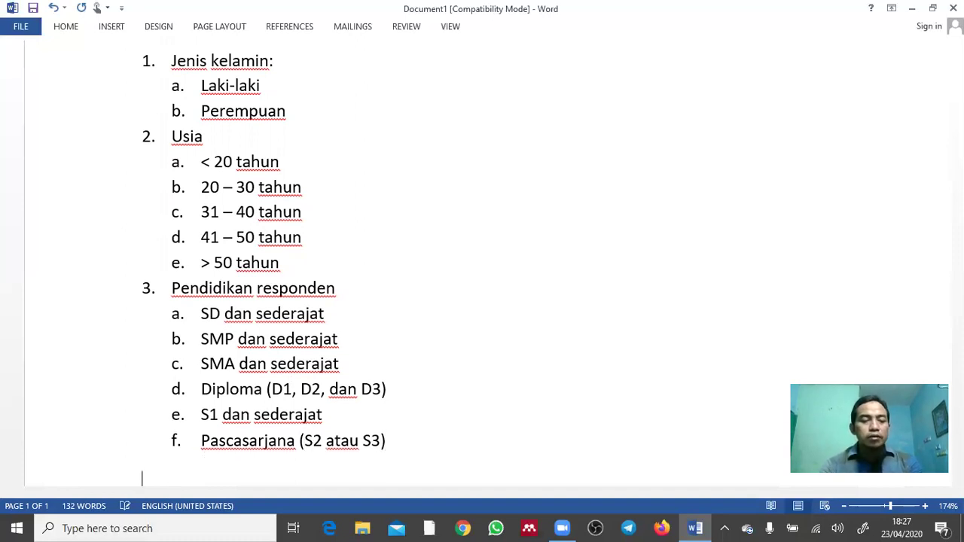
Copy the item 3 line "Pendidikan responden" and place the cursor on the empty line below the education options.
key(shift+Down)
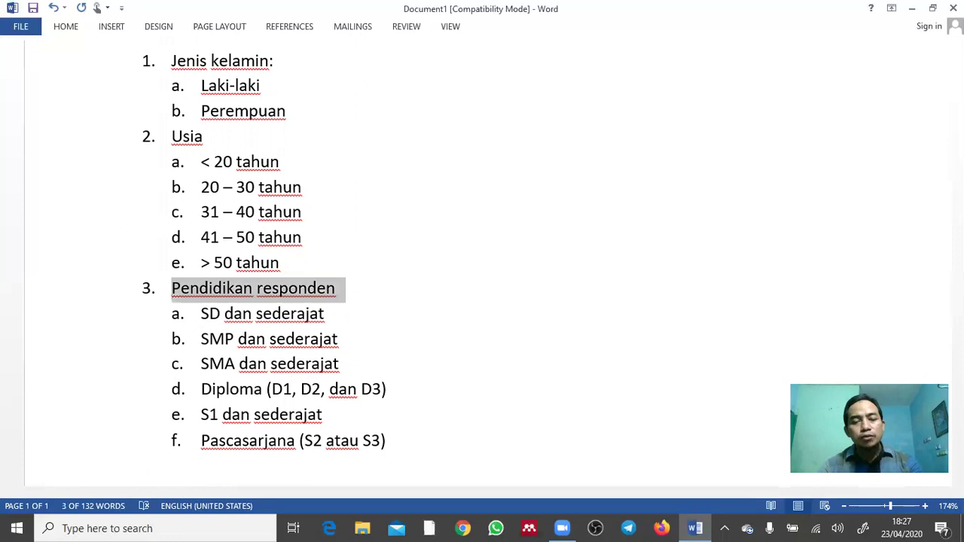
key(ctrl+c)
key(Down)
key(Down)
key(Down)
key(Down)
key(Down)
key(Down)
key(Down)
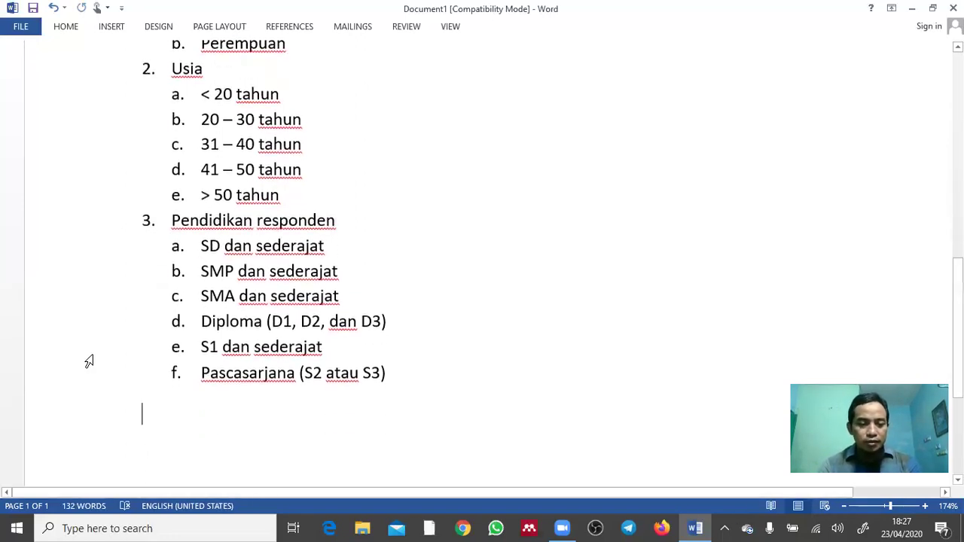
key(ctrl+v)
key(Up)
key(Down)
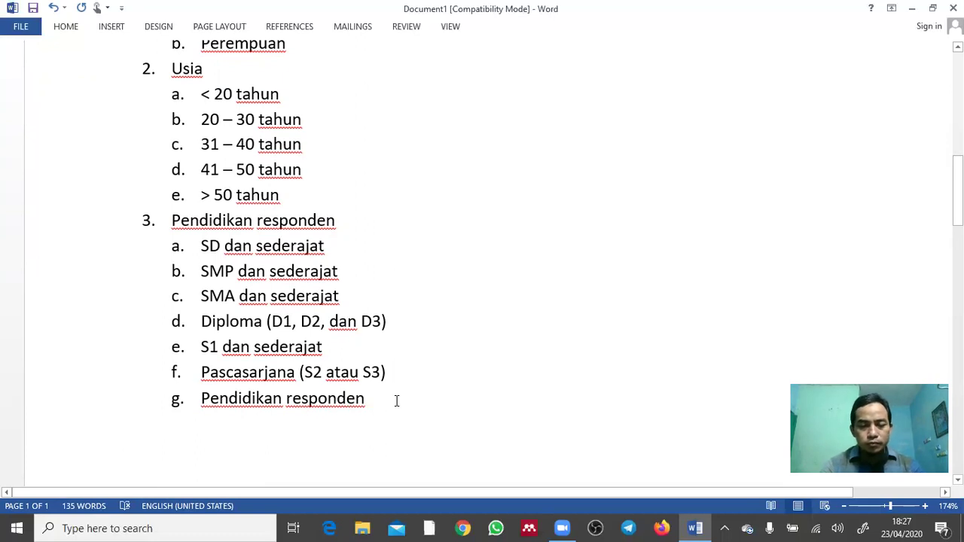
key(ctrl+z)
Paste the copied line as numbered item 4 below the education options and replace its text with "Pekerjaan".
key(Return)
key(Return)
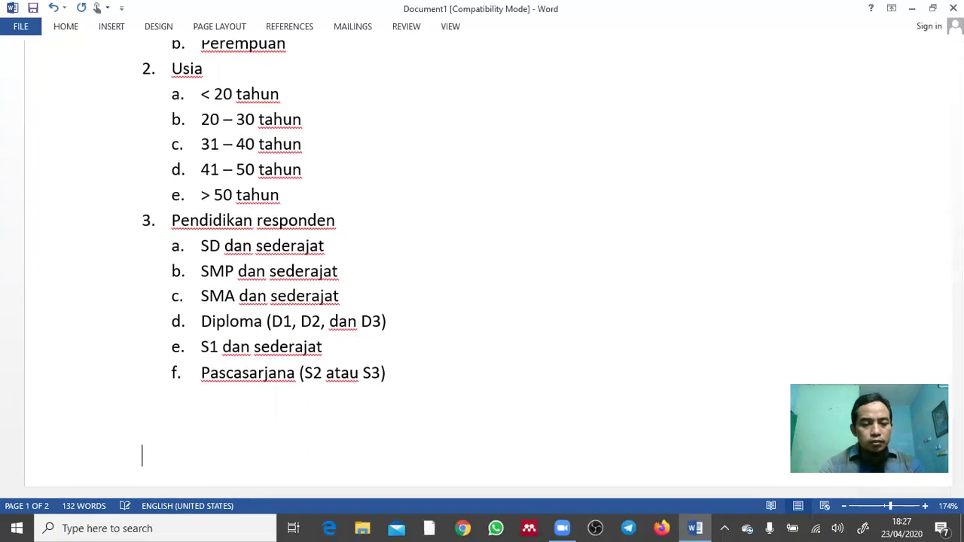
key(ctrl+v)
key(Up)
key(Up)
key(Delete)
key(shift+Down)
key(shift+Down)
key(shift+Up)
key(shift+Left)
text(Pekerjaan)
Start a lettered list under "Pekerjaan" with "Pegawai Negeri / BUMN/ BUMD" as option a.
key(Return)
text(a)
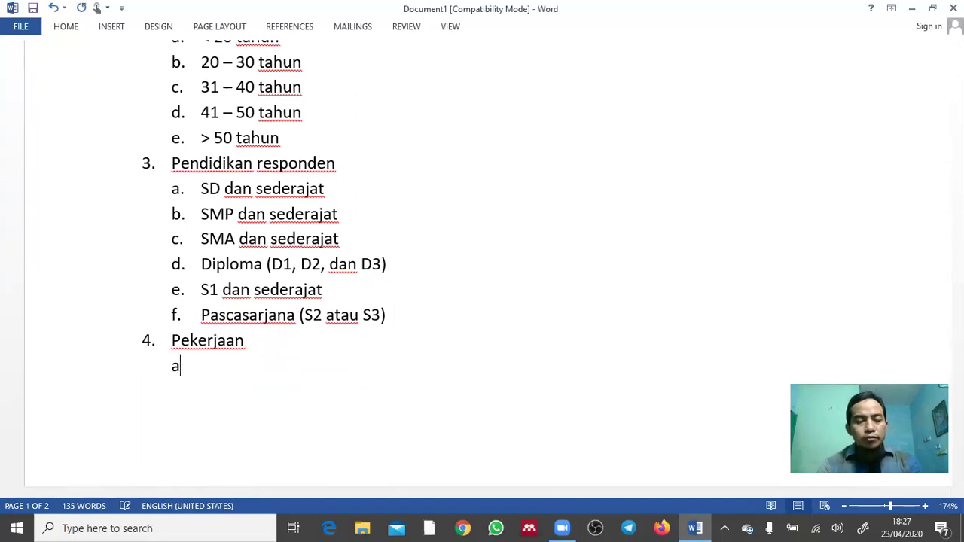
text(. Pegawai )
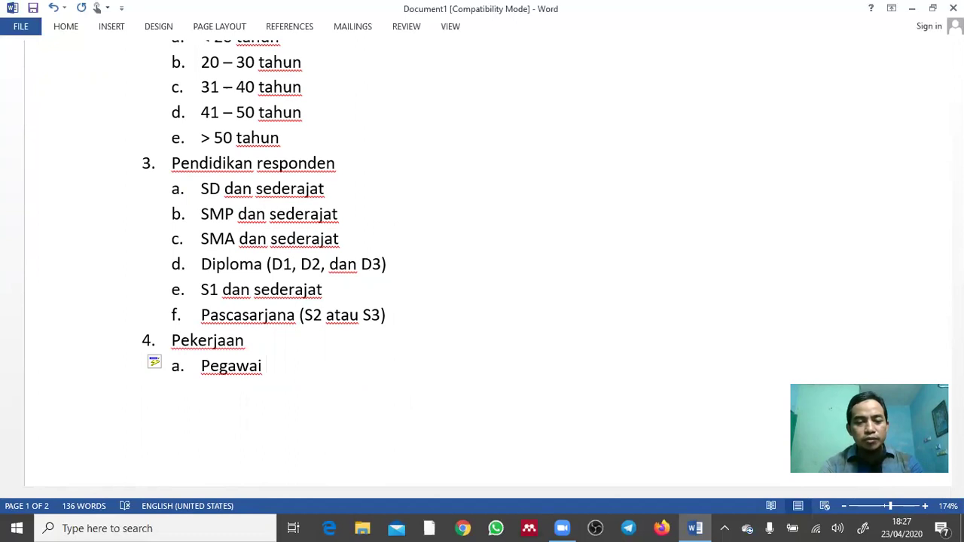
text(Negeri / BUMN/ BUMD)
Add "Pegawai Swasta" as option b and "Wiraswasta" as option c of the Pekerjaan list.
key(Return)
text(Pegawai Swasta)
key(Return)
text(Wirau)
key(BackSpace)
text(au)
key(BackSpace)
text(wa)
key(BackSpace)
key(BackSpace)
text(swasta)
Add "Ibu Rumah Tangga" as option d and "Pelajar/ Mahasiswa" as option e of the Pekerjaan list.
key(Return)
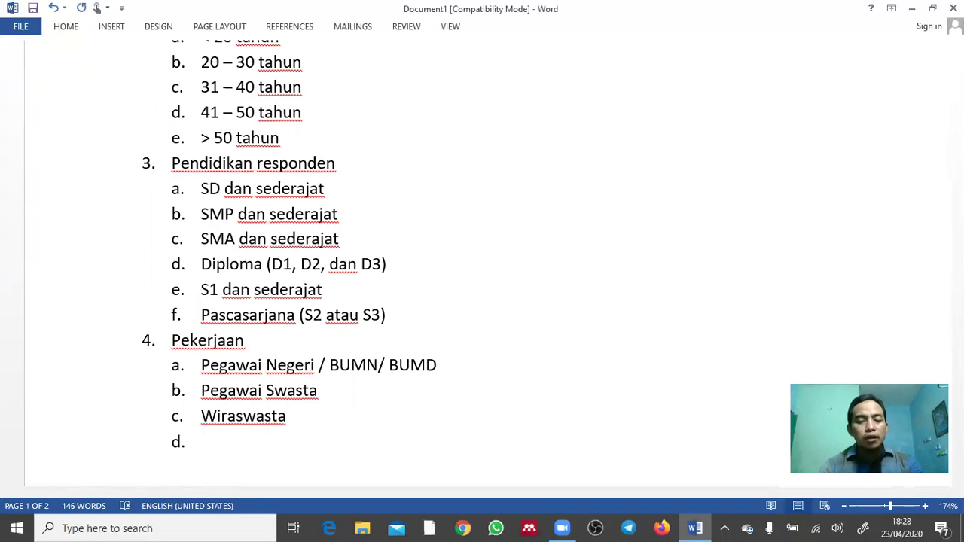
text(Ibur)
key(BackSpace)
text(Rumah Tangga)
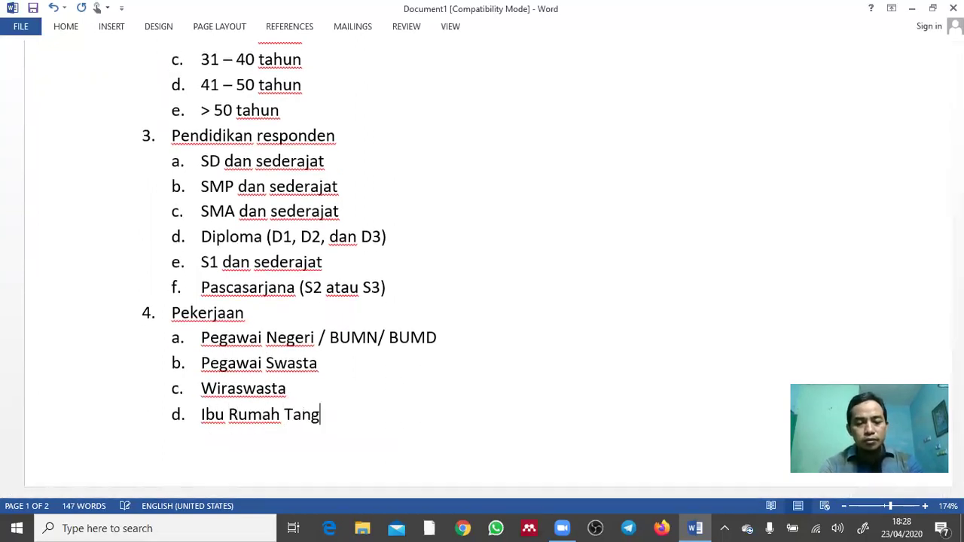
key(Return)
text(Pelajr)
key(BackSpace)
key(BackSpace)
key(BackSpace)
key(BackSpace)
text(lajar/ Mahasiswa)
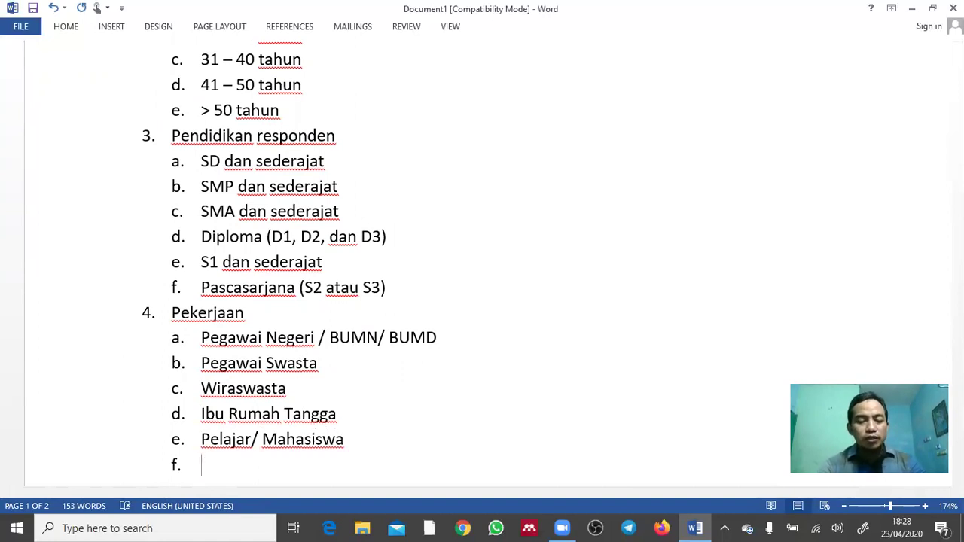
Add "Lainnya : ......." as option f of the Pekerjaan list and end the lettered list after it.
text(nya )
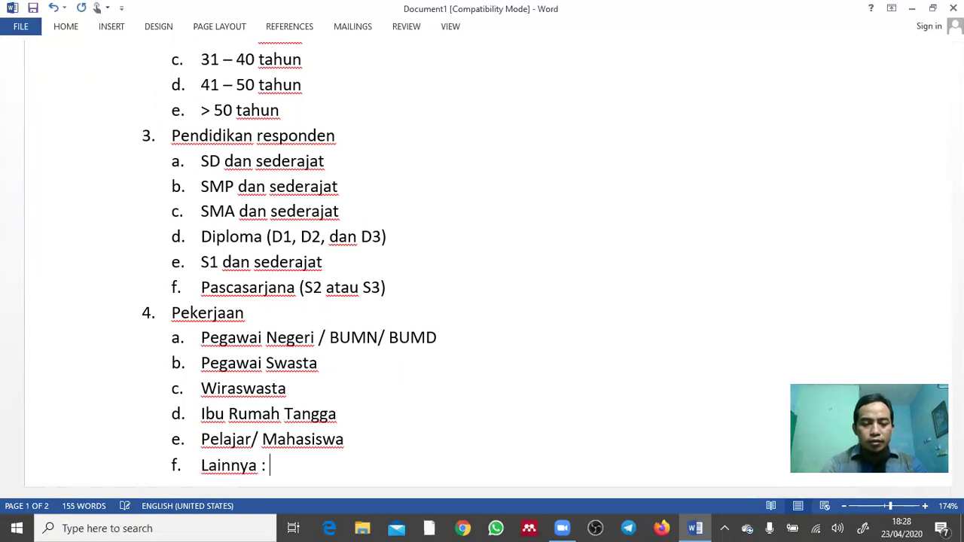
text(: .......)
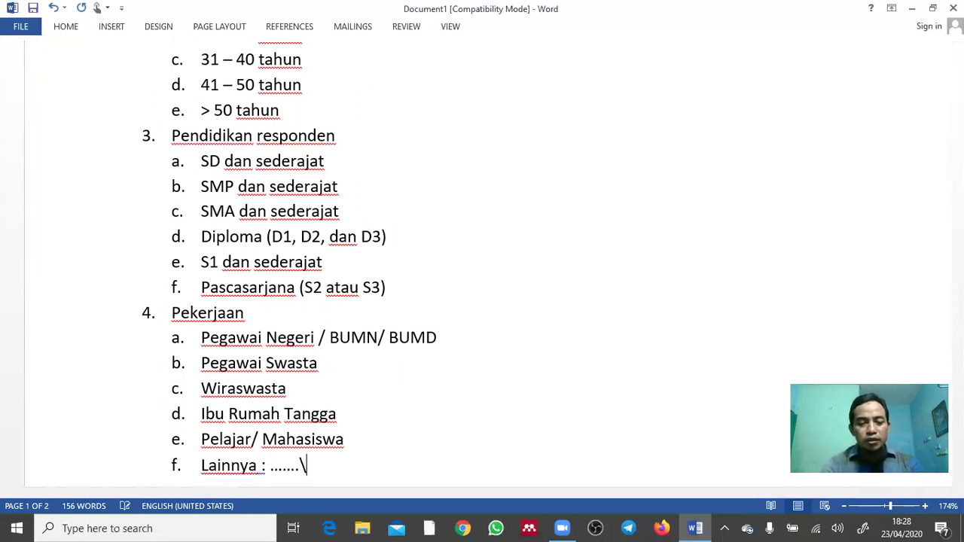
key(Return)
key(BackSpace)
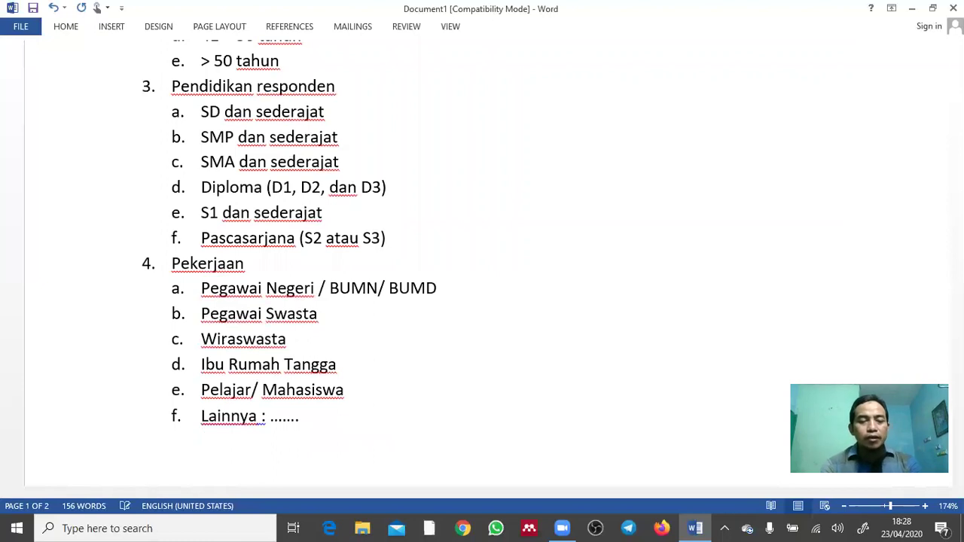
scroll(598, 331, up, 8)
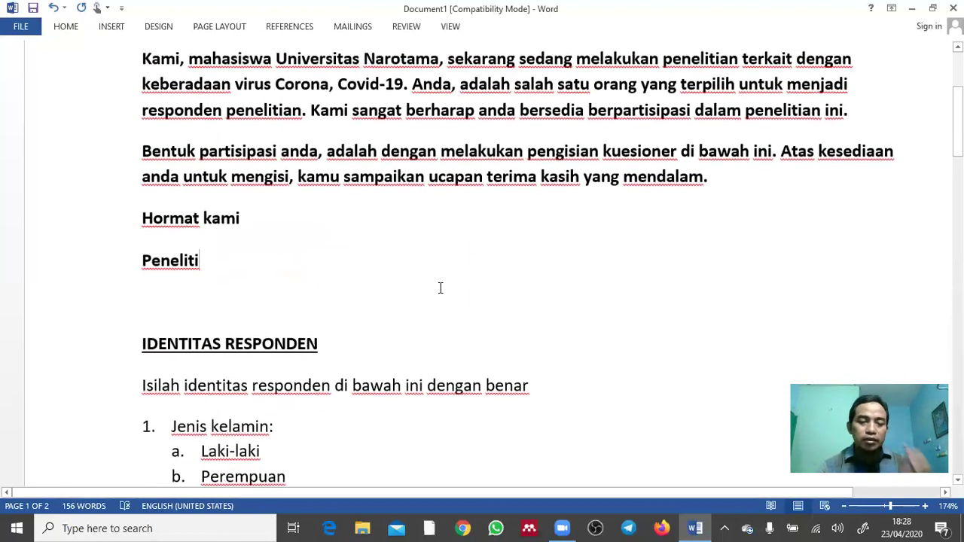
scroll(440, 288, up, 2)
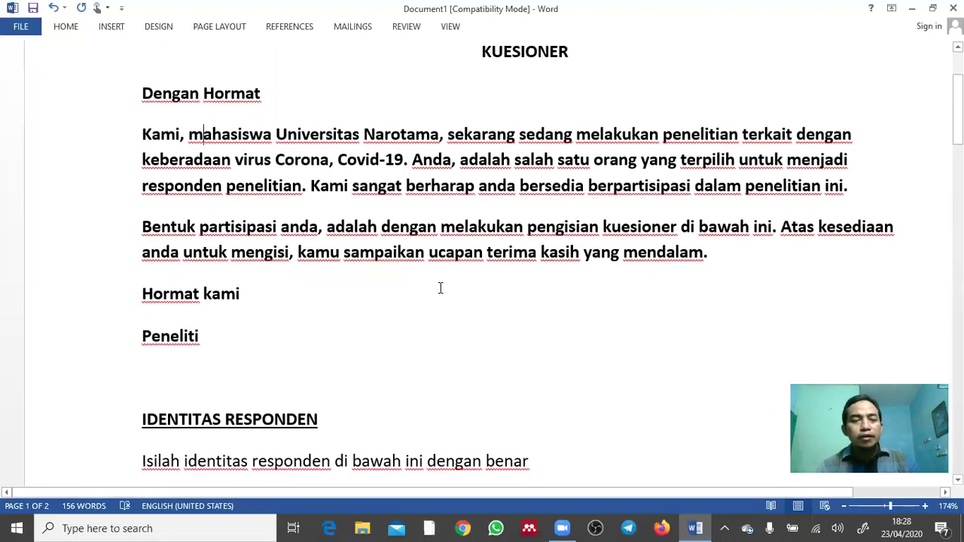
scroll(441, 288, down, 6)
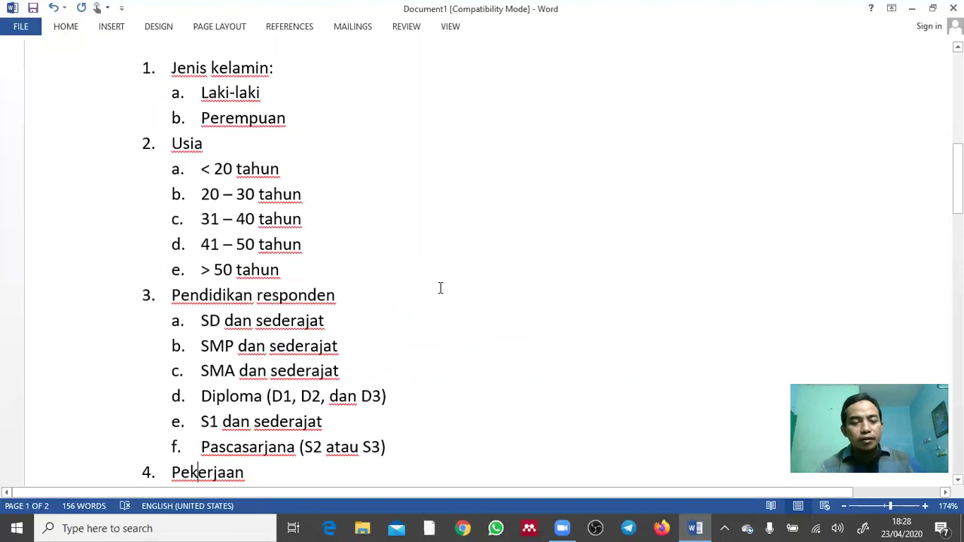
scroll(441, 288, down, 2)
scroll(441, 288, down, 10)
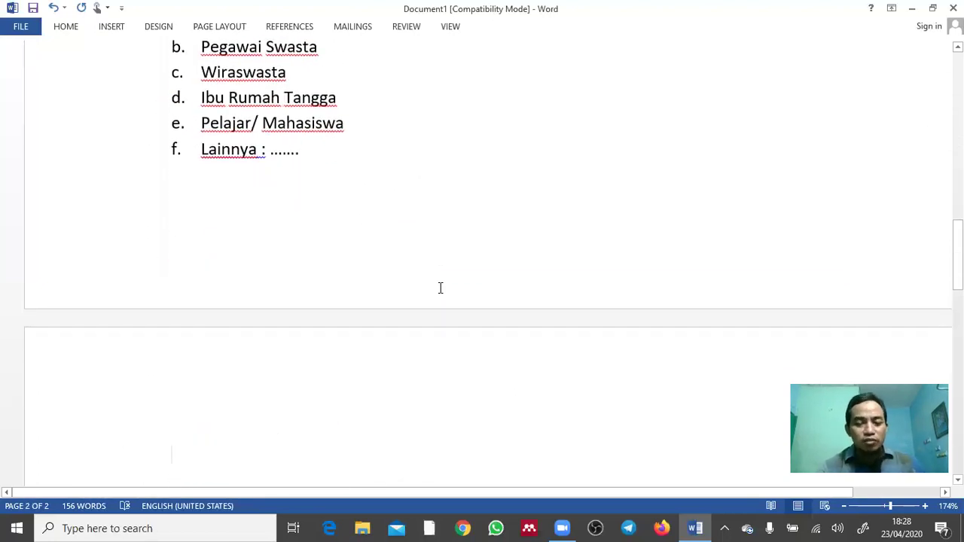
Search the computer for Excel and open Microsoft Excel 2010.
click(164, 528)
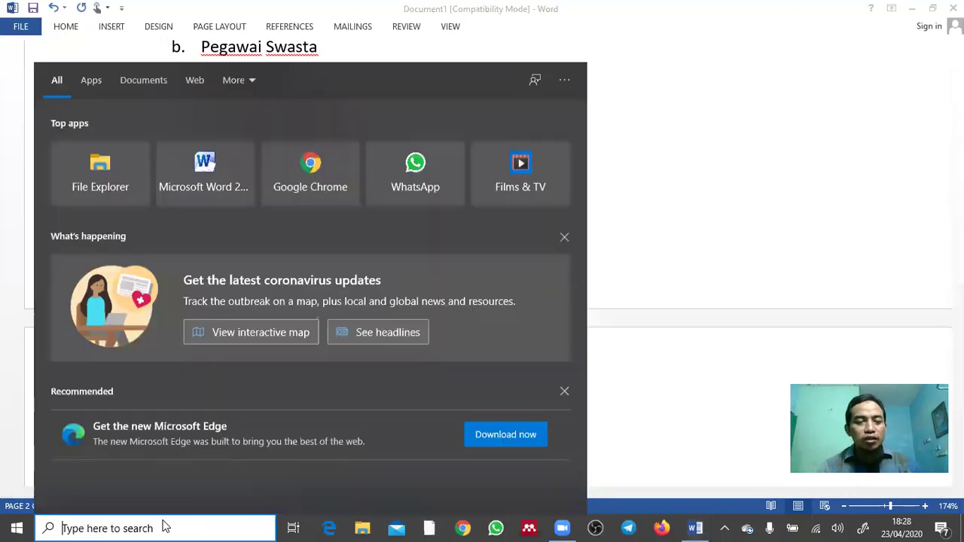
text(excw)
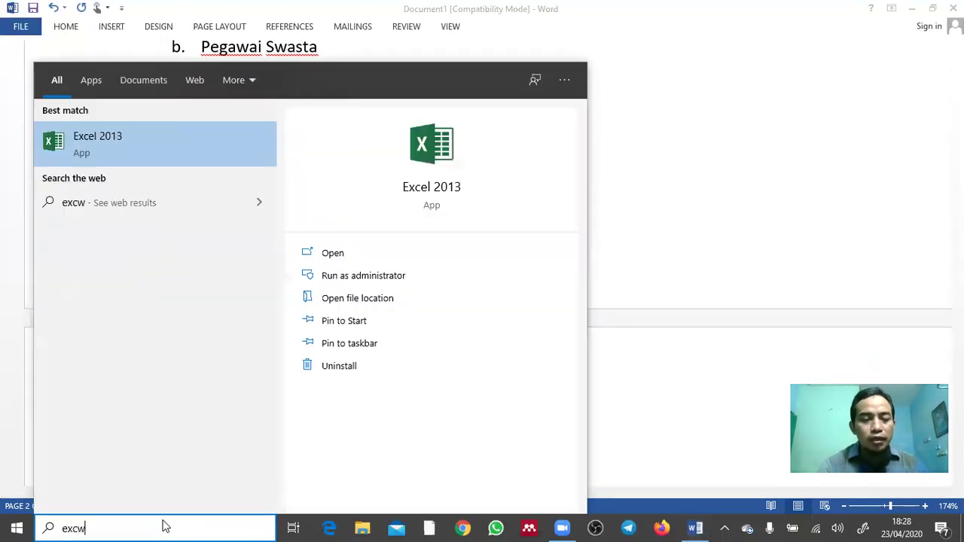
key(BackSpace)
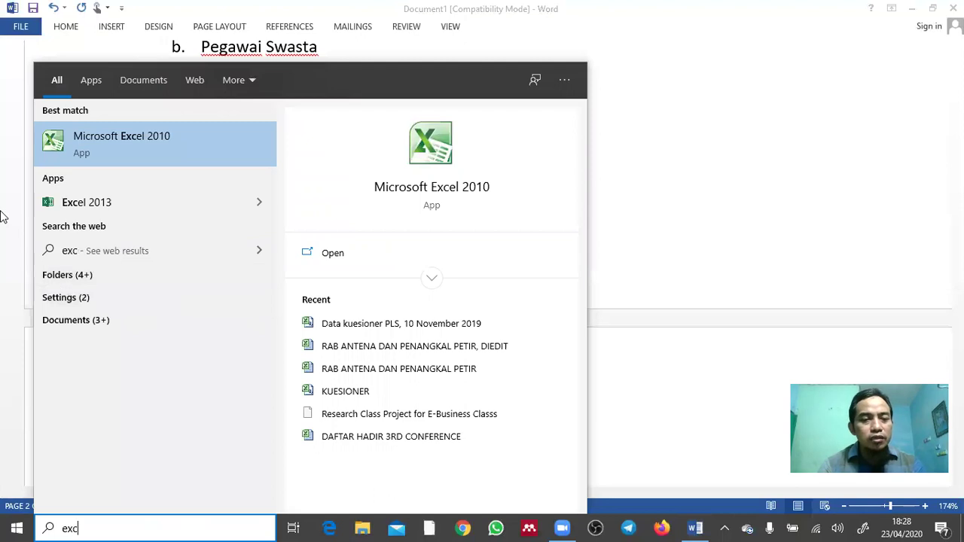
click(172, 133)
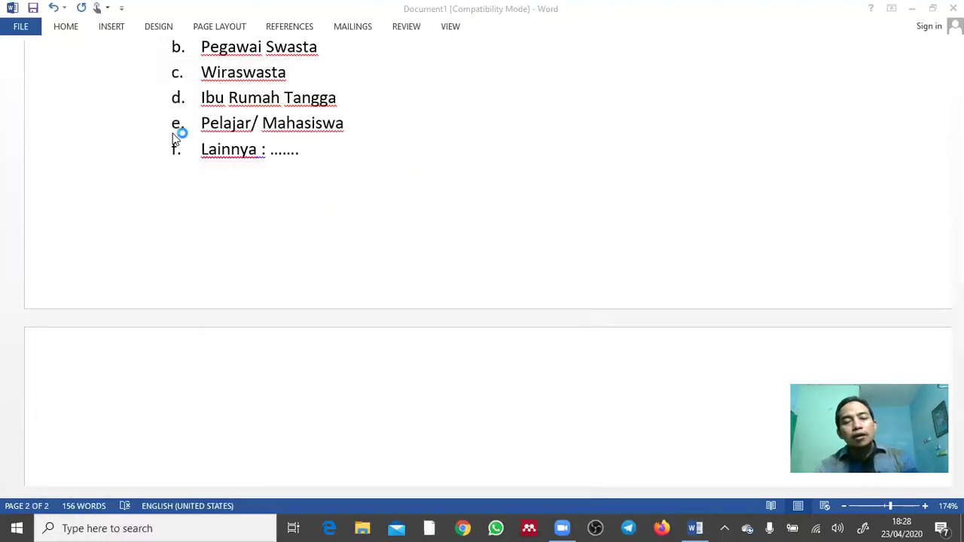
click(248, 220)
click(251, 213)
key(Up)
key(Up)
key(Left)
key(Left)
key(Left)
key(Up)
key(Left)
key(Left)
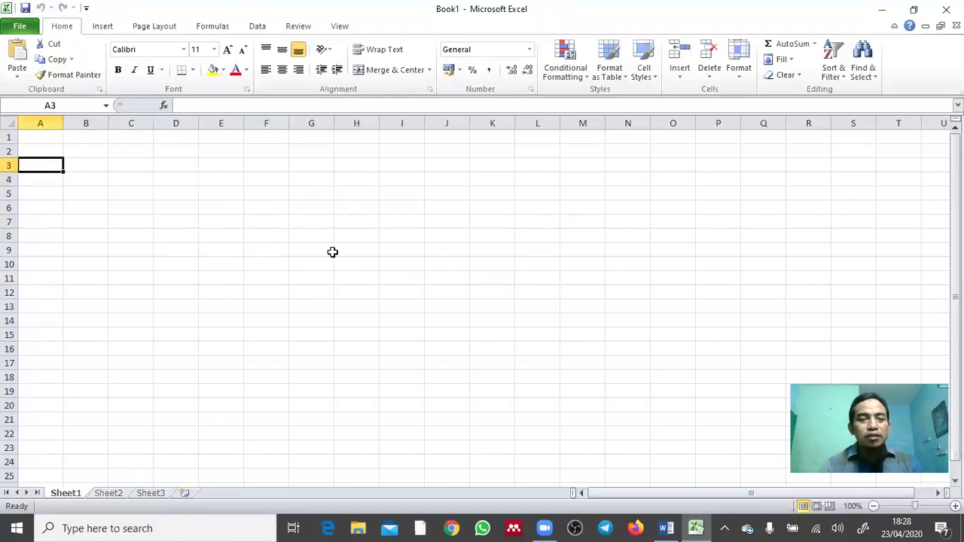
click(145, 196)
key(Up)
key(Up)
key(Left)
key(Left)
key(Up)
key(Down)
key(Right)
key(Up)
key(Down)
key(Left)
key(Right)
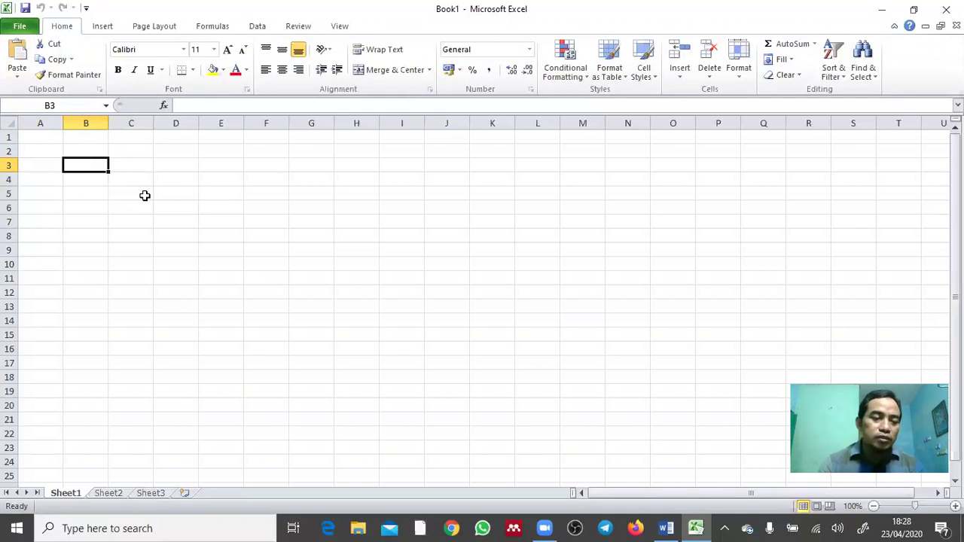
Start saving the workbook under a new name in Documents > VIDEO PEMBELAJARAN, creating and opening a new folder "Statistika Bisnis" there.
click(23, 25)
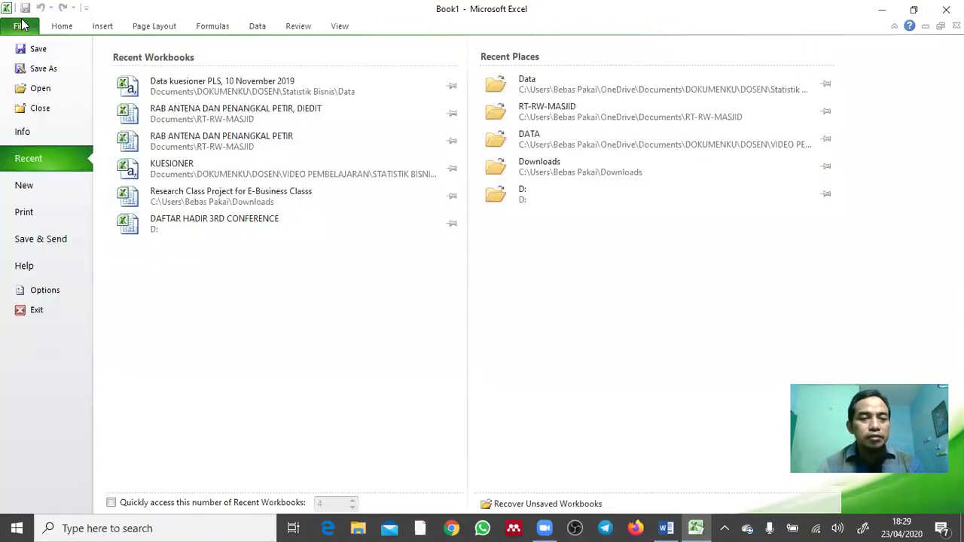
click(75, 71)
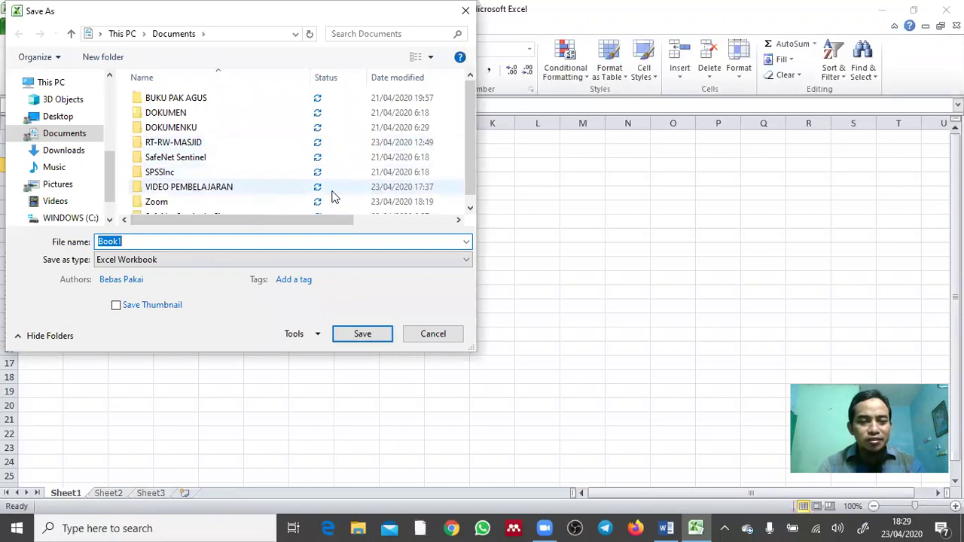
click(238, 187)
double_click(239, 187)
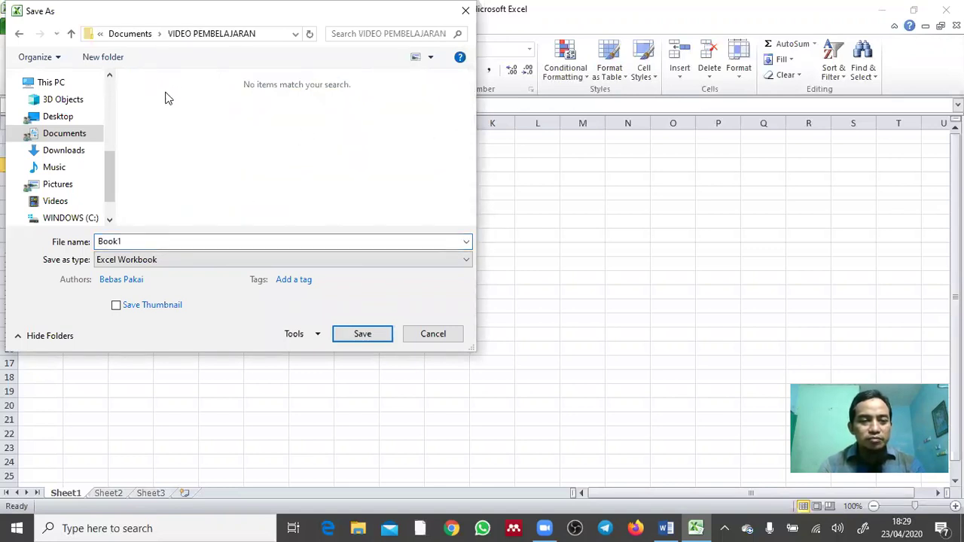
click(109, 55)
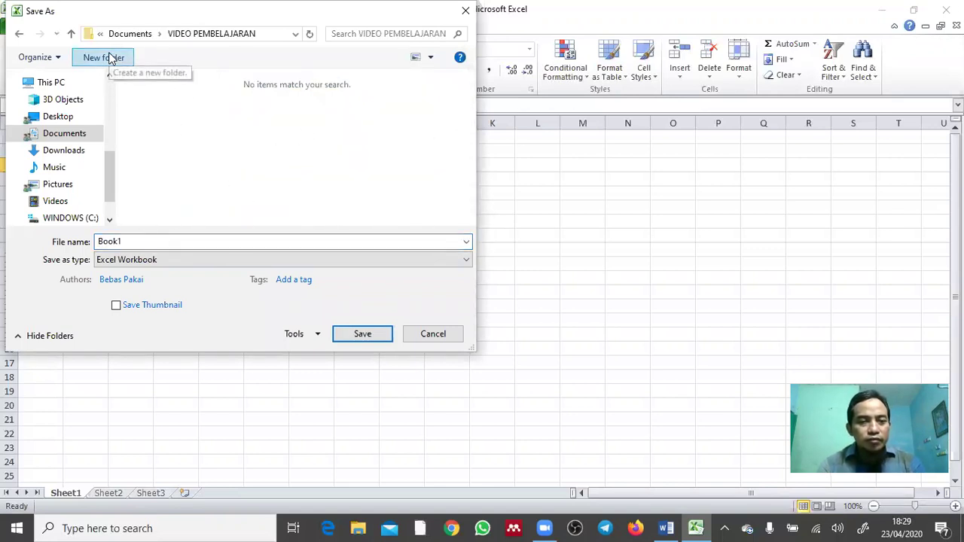
text(S)
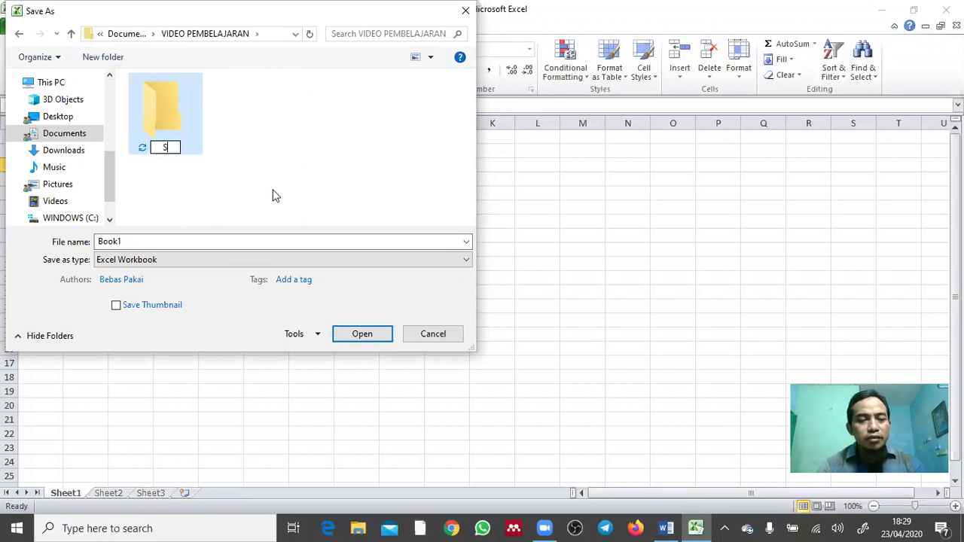
text(tatistika Bisnis)
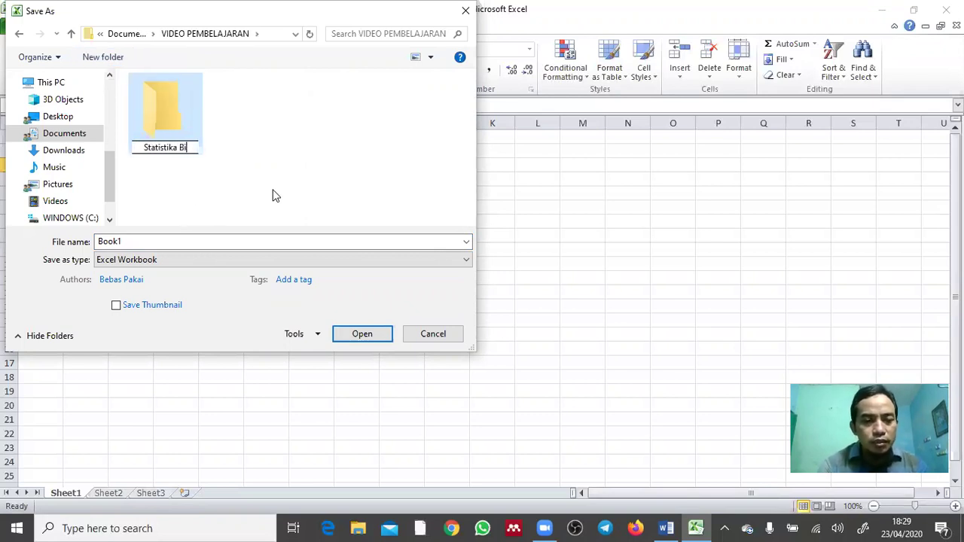
key(Return)
key(Return)
Name the workbook "Data Kuesioner" and save it in the Statistika Bisnis folder.
double_click(217, 238)
text(Data)
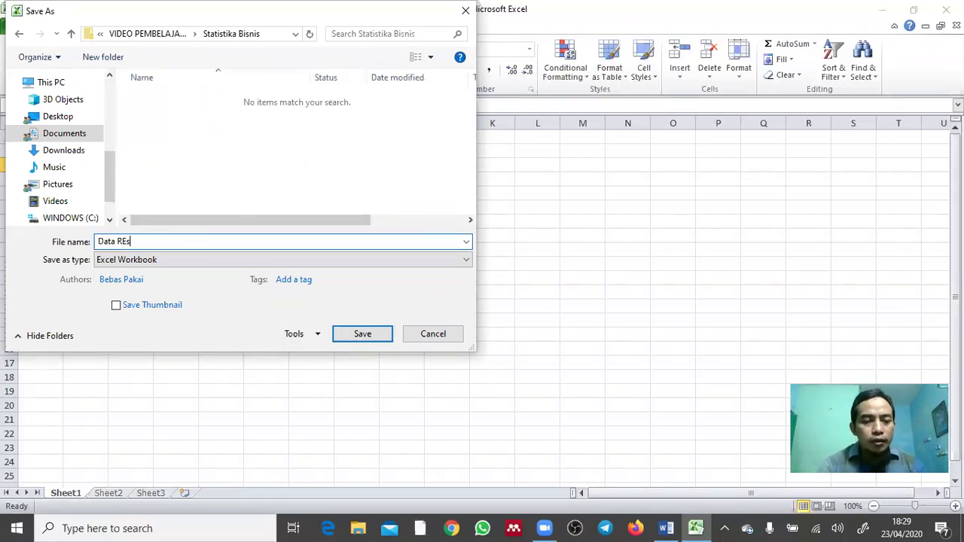
text( Kuesioner)
key(Return)
Switch to the Word document and save it as "KUESIONER" in Documents > VIDEO PEMBELAJARAN > Statistika Bisnis, accepting the upgrade to the newest format.
key(alt+Tab)
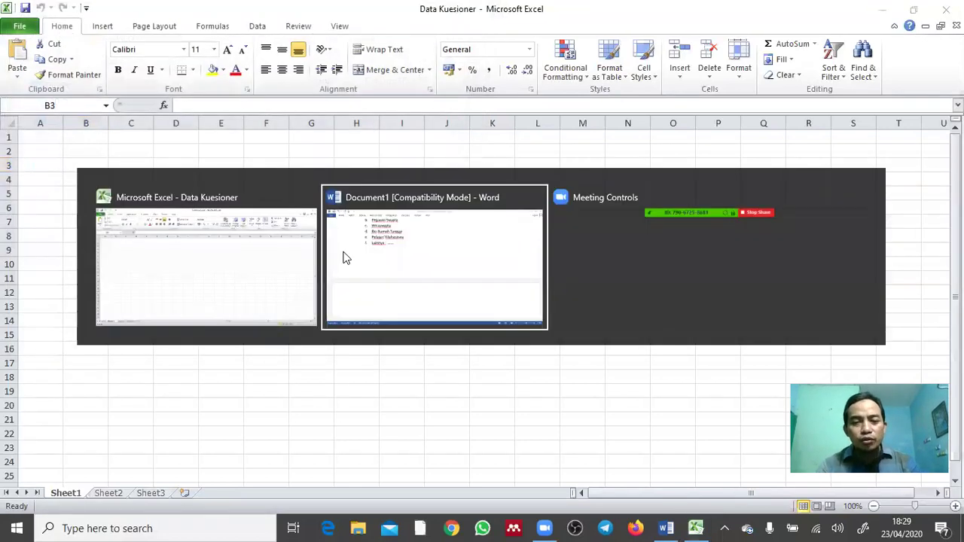
click(343, 257)
scroll(444, 271, up, 15)
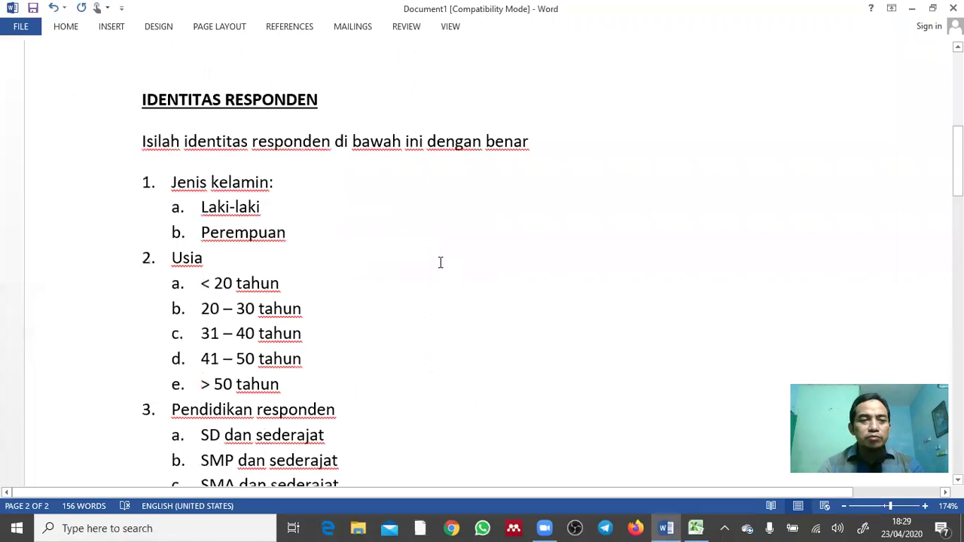
click(20, 26)
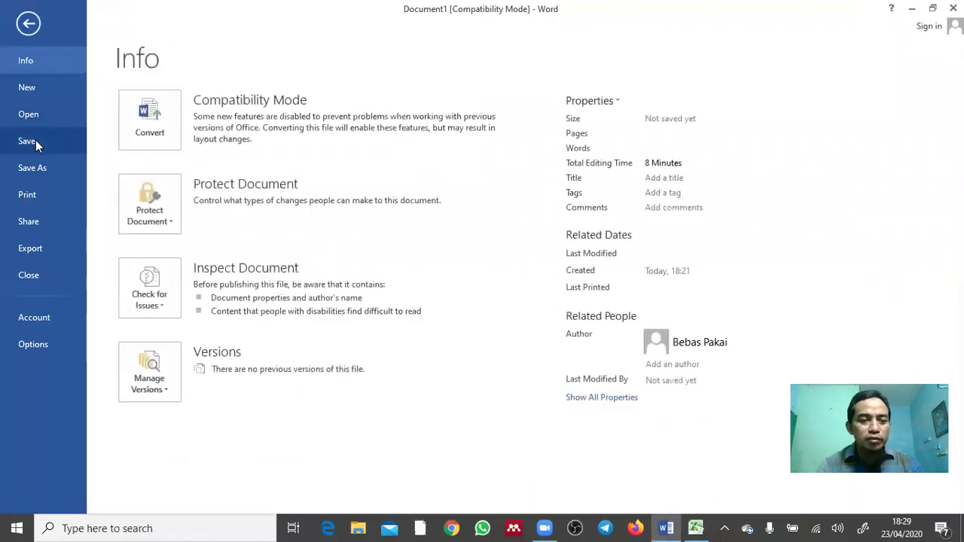
click(34, 167)
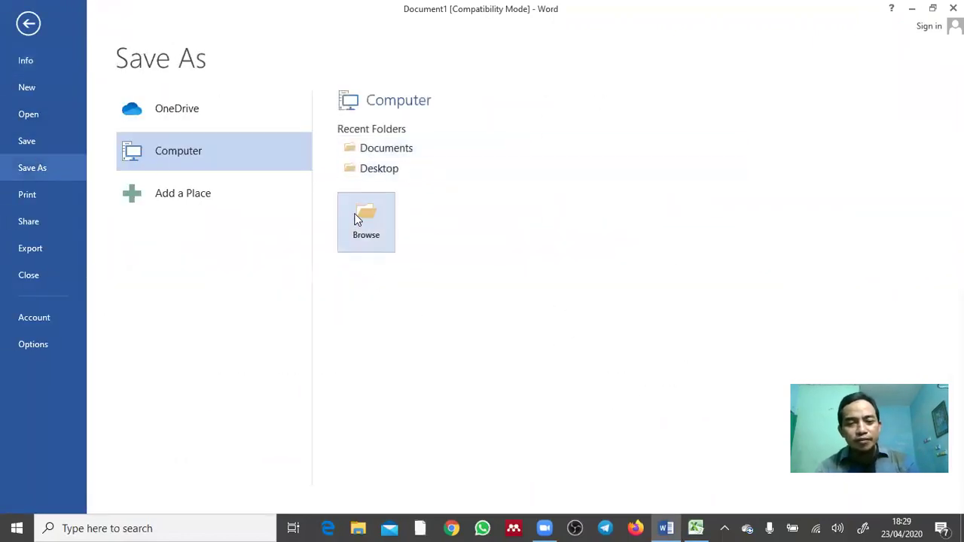
click(346, 226)
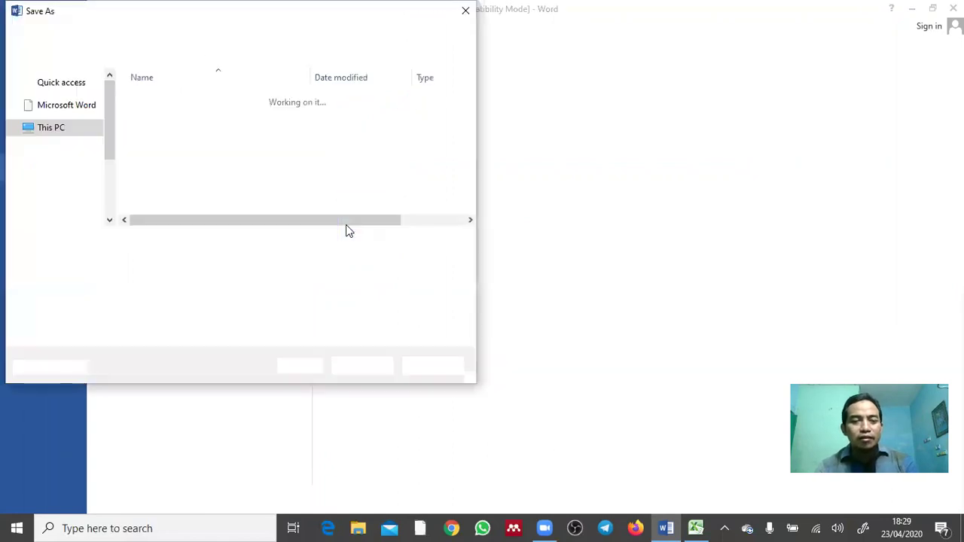
drag(162, 156, 231, 143)
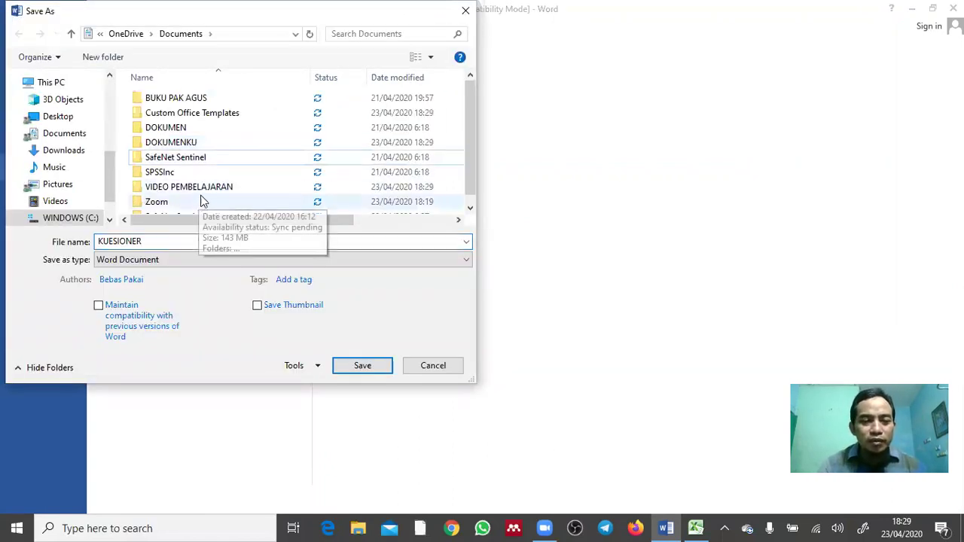
double_click(218, 189)
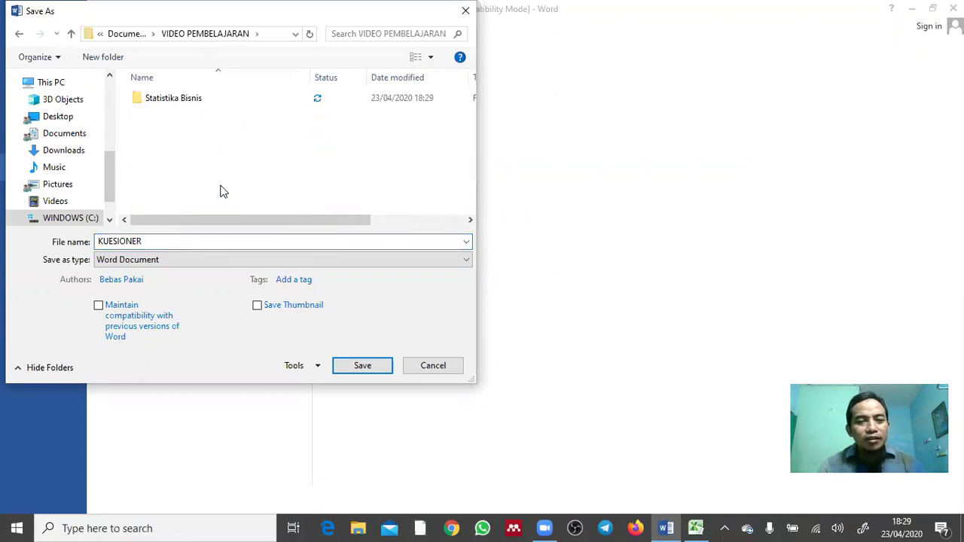
double_click(242, 104)
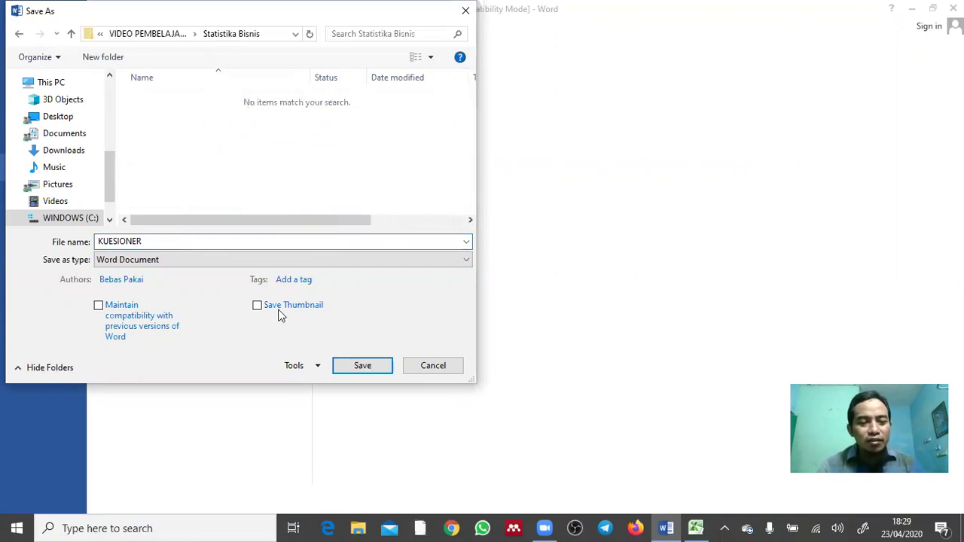
click(359, 369)
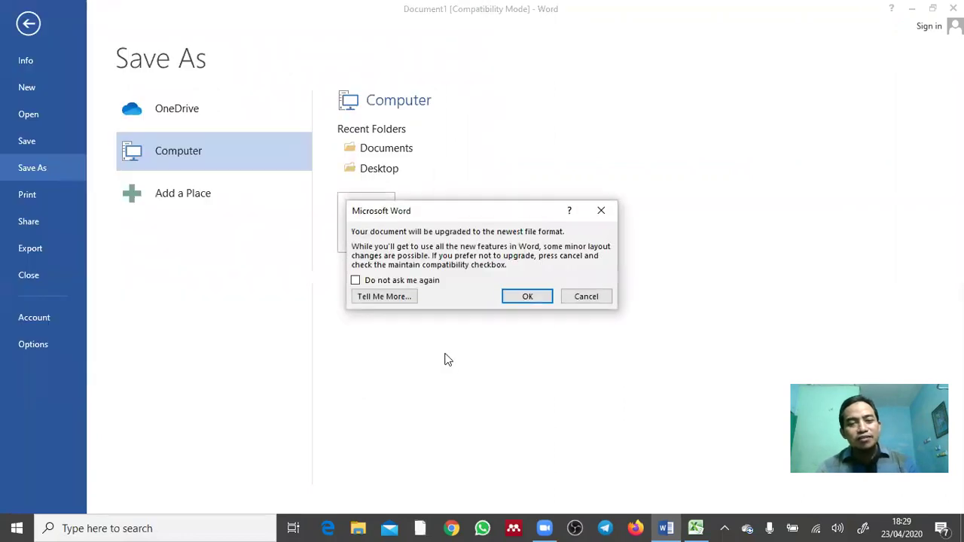
click(529, 297)
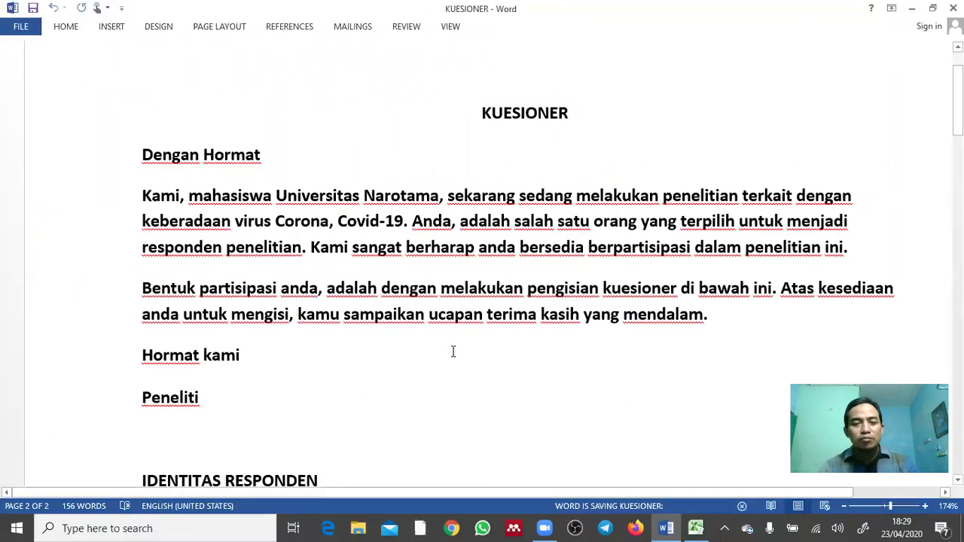
Review the respondent questions, switch to the Excel workbook, enter the heading "NO RESPONDEN" in B3 and fit column B to it.
scroll(504, 428, down, 5)
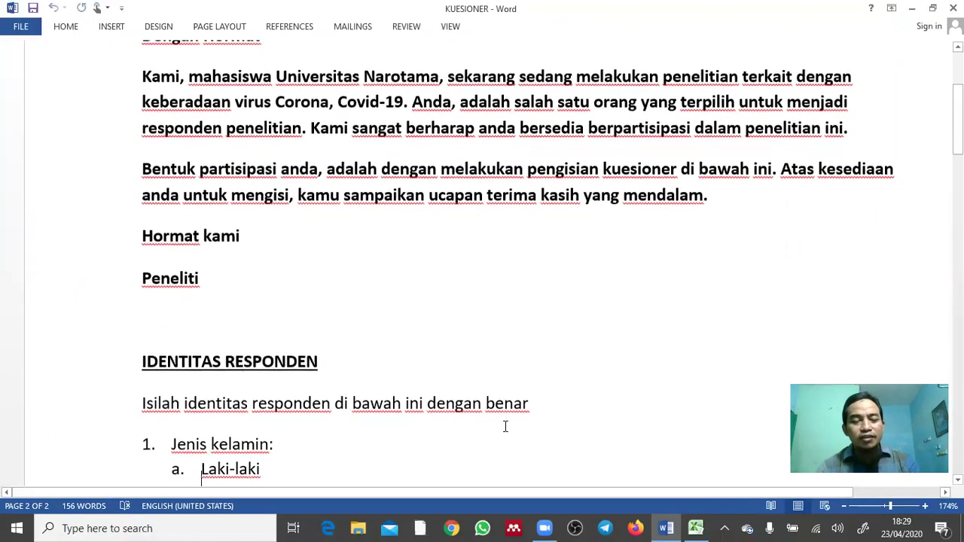
scroll(506, 427, down, 15)
scroll(505, 426, up, 8)
scroll(506, 427, up, 4)
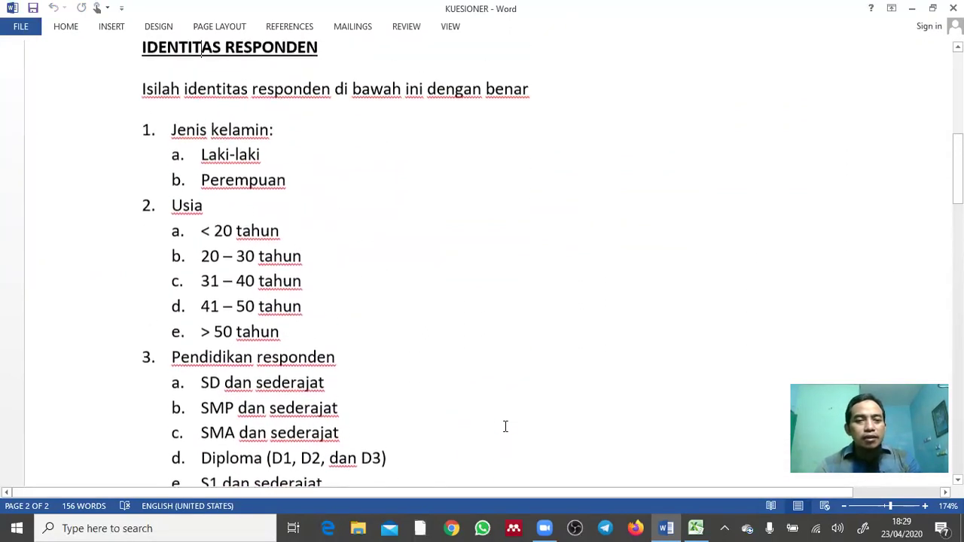
click(696, 528)
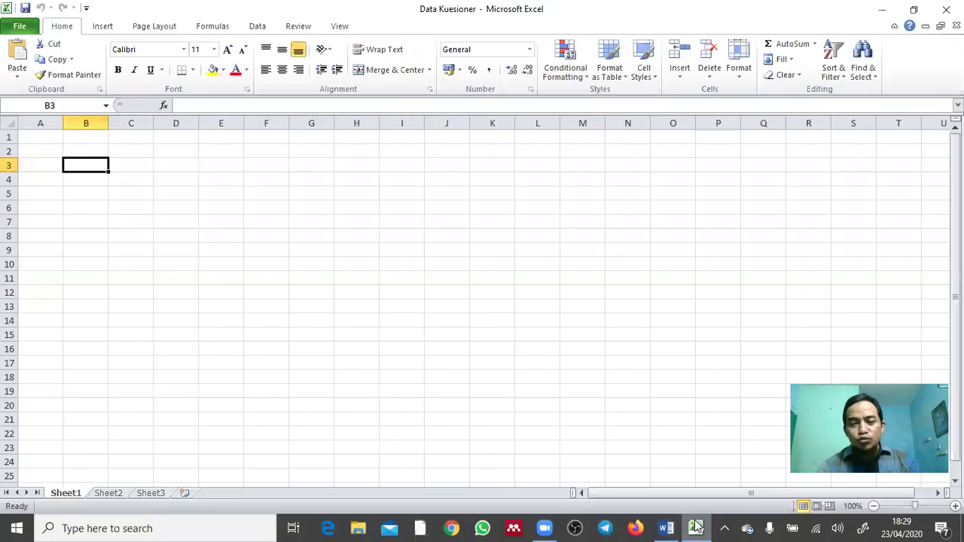
key(Left)
key(Right)
text(NO RESPONDEN)
key(Tab)
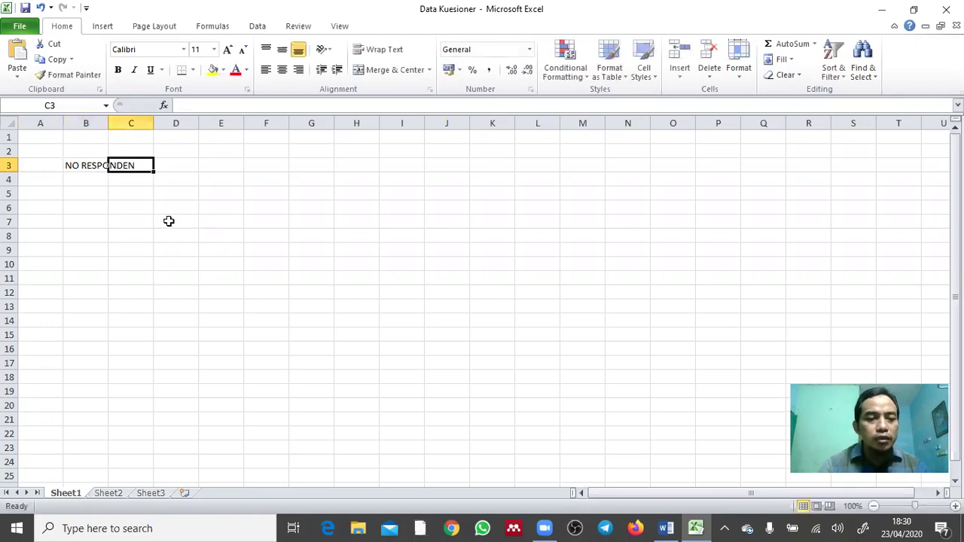
double_click(108, 123)
Enter the heading "JENIS KELAMIN" in C3 and fit column C to its text.
text(JENIS KELAMIN)
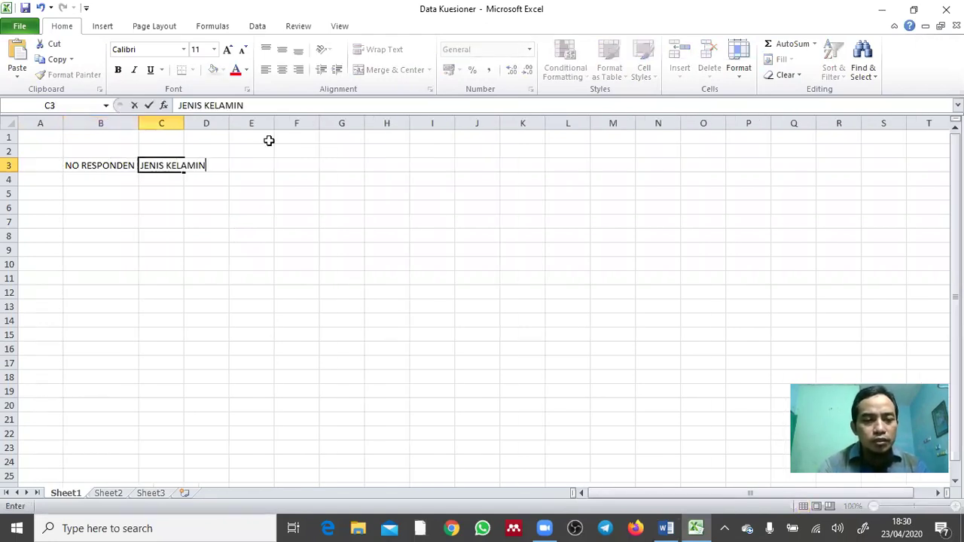
key(Return)
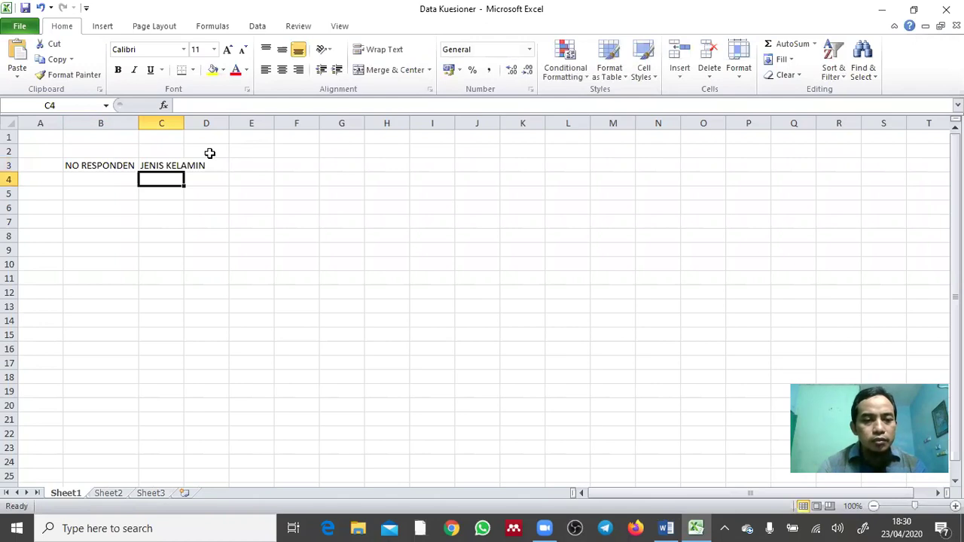
double_click(184, 123)
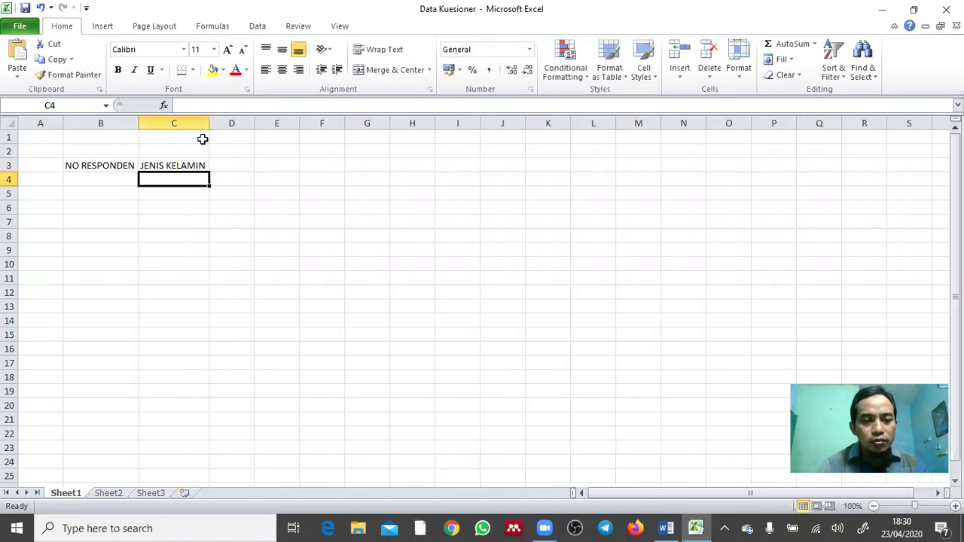
Following the question order in the Word questionnaire, enter the headings "USIA" in D3 and "PENDIDIKAN" in E3.
click(242, 165)
key(alt+Tab)
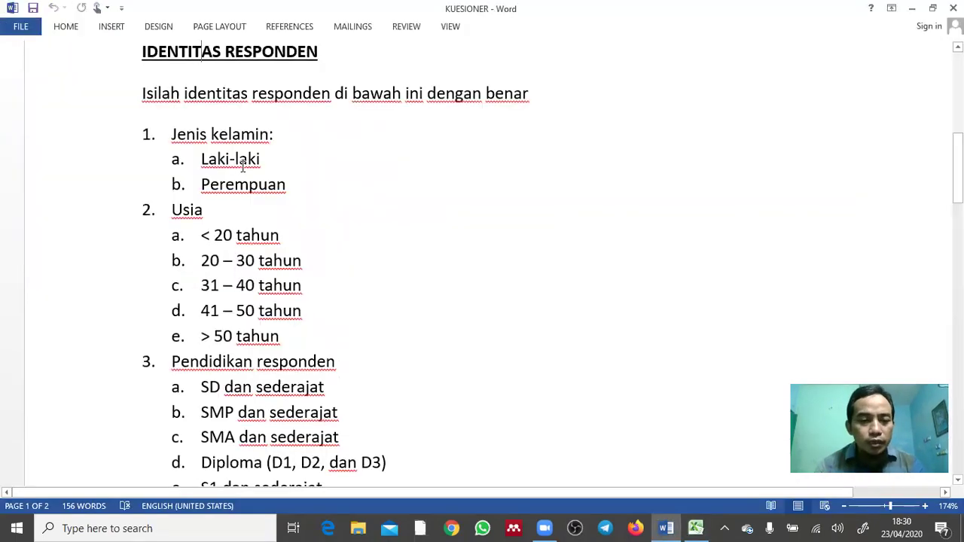
key(alt+Tab)
text(USIA)
key(Return)
key(Up)
key(Right)
key(alt+Tab)
key(alt+Tab)
text(OENDIDIKAN)
key(Tab)
Check the fourth question in Word, enter the heading "PEKERJAAN" in F3 of the workbook and adjust the heading column widths.
key(alt+Tab)
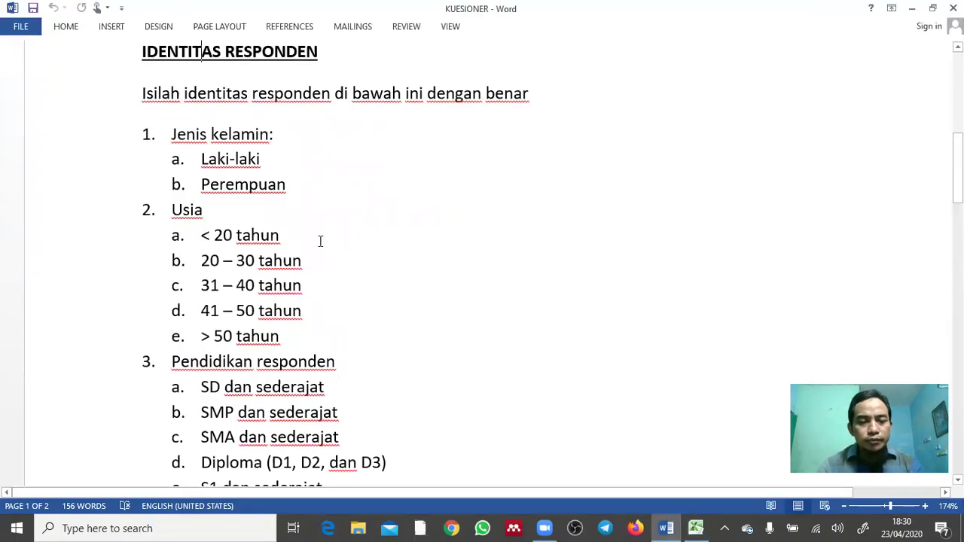
scroll(320, 242, down, 5)
key(alt+Tab)
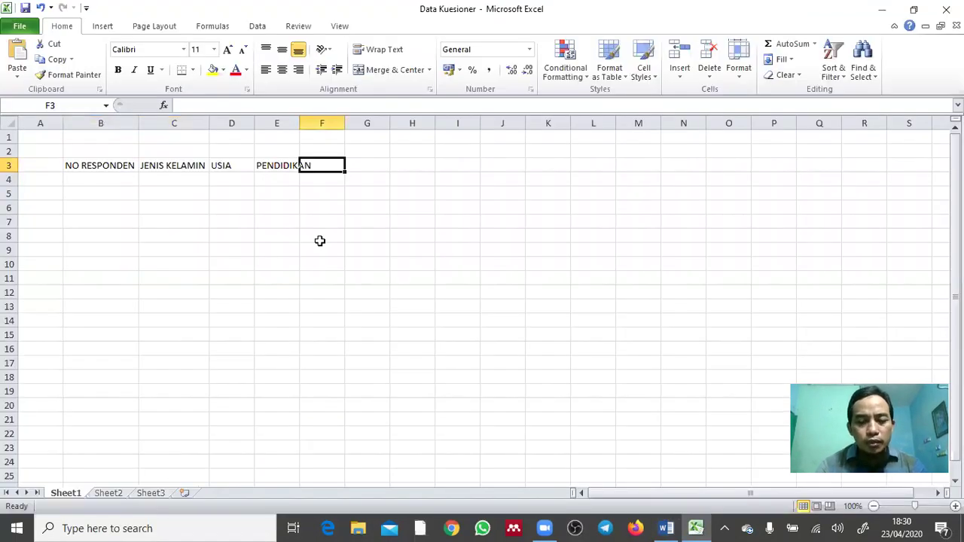
text(PEKERJAAN)
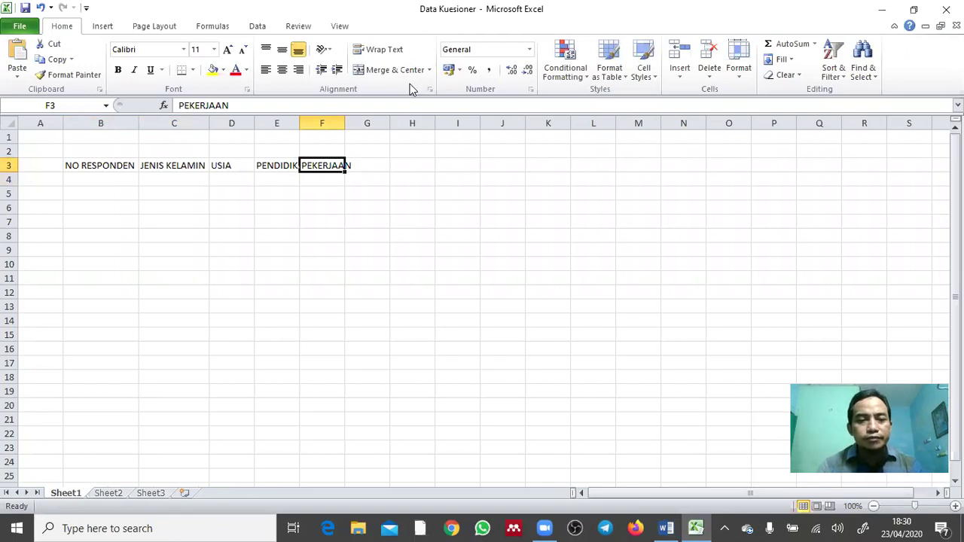
drag(302, 118, 391, 120)
drag(314, 127, 327, 125)
Switch to the Word questionnaire, try applying 1), 2) numbering to the Jenis kelamin options, and undo it.
key(alt+Tab)
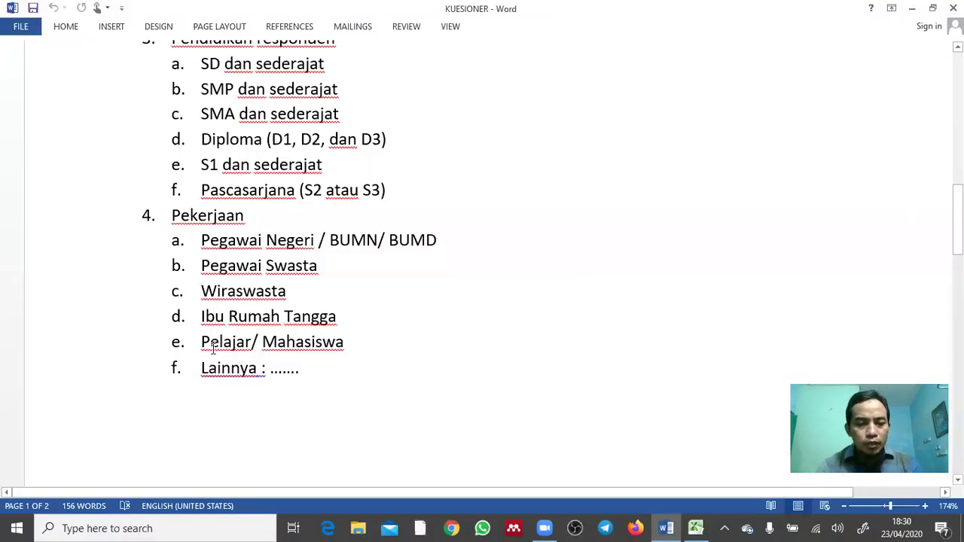
scroll(508, 237, up, 5)
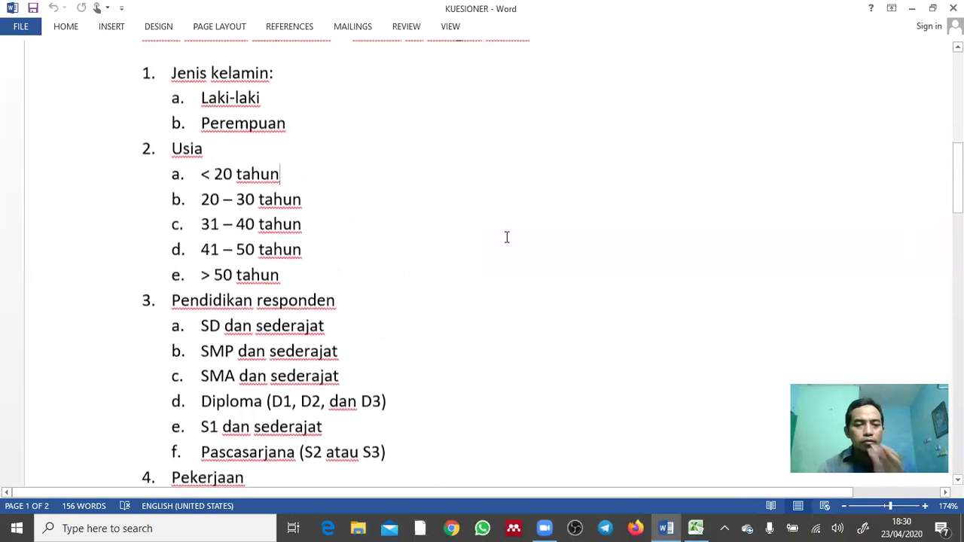
click(79, 159)
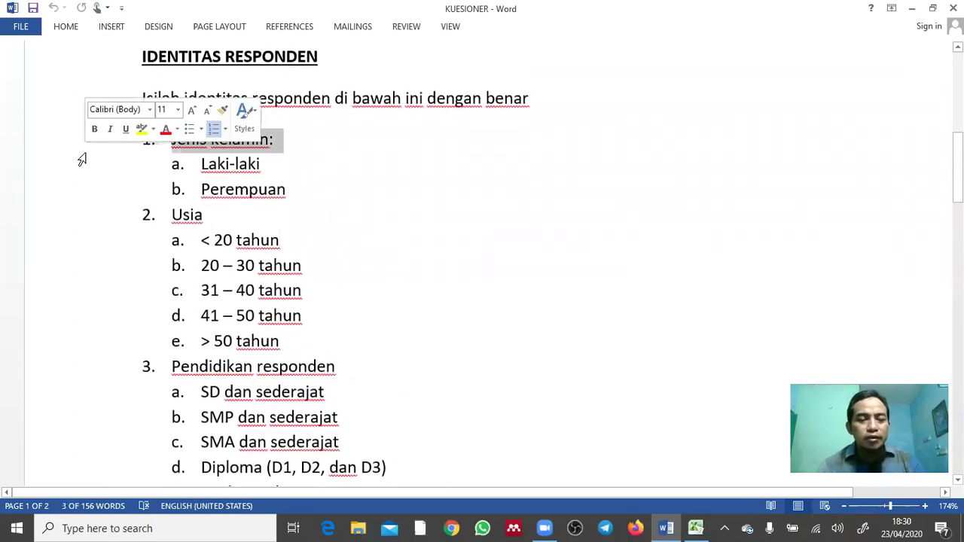
key(End)
key(shift+Down)
key(shift+Down)
key(shift+Down)
key(shift+Left)
key(shift+Left)
key(shift+Left)
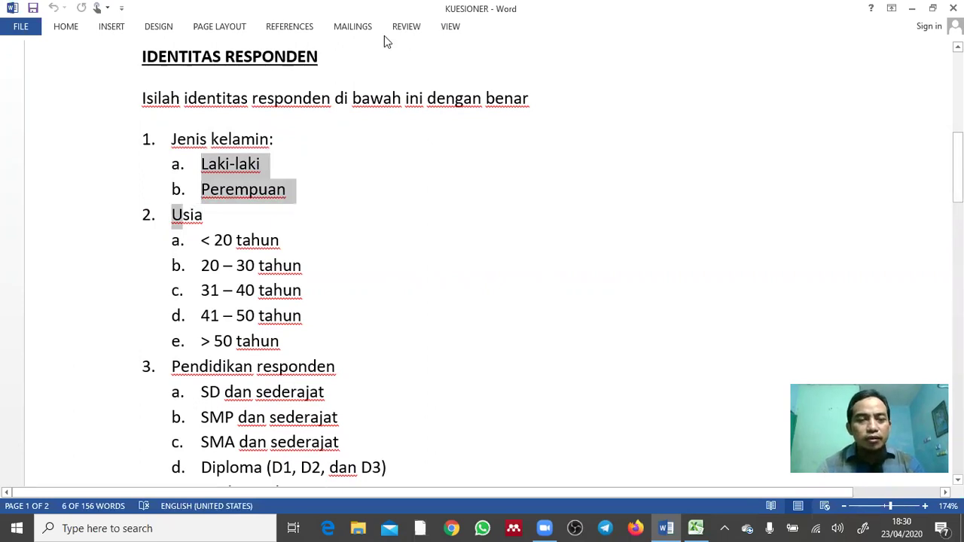
click(66, 28)
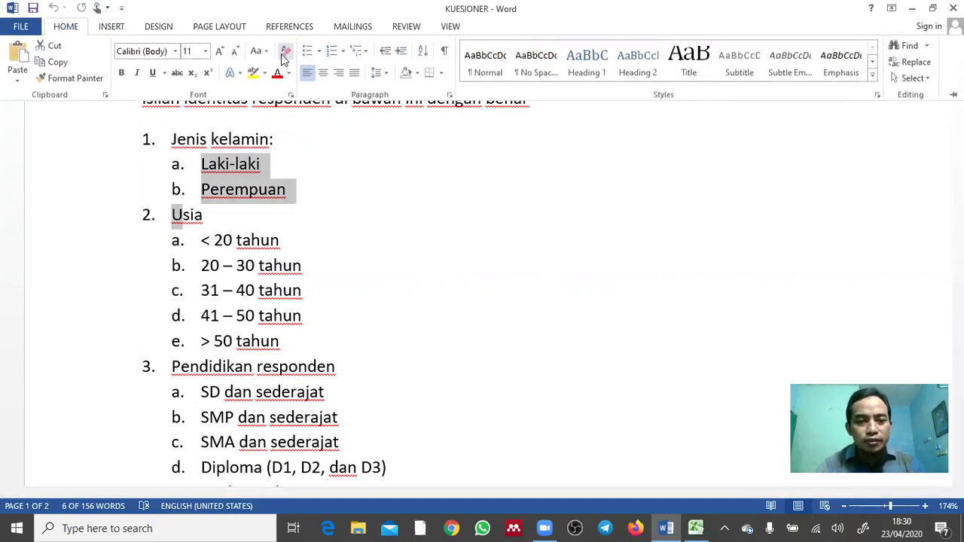
click(346, 55)
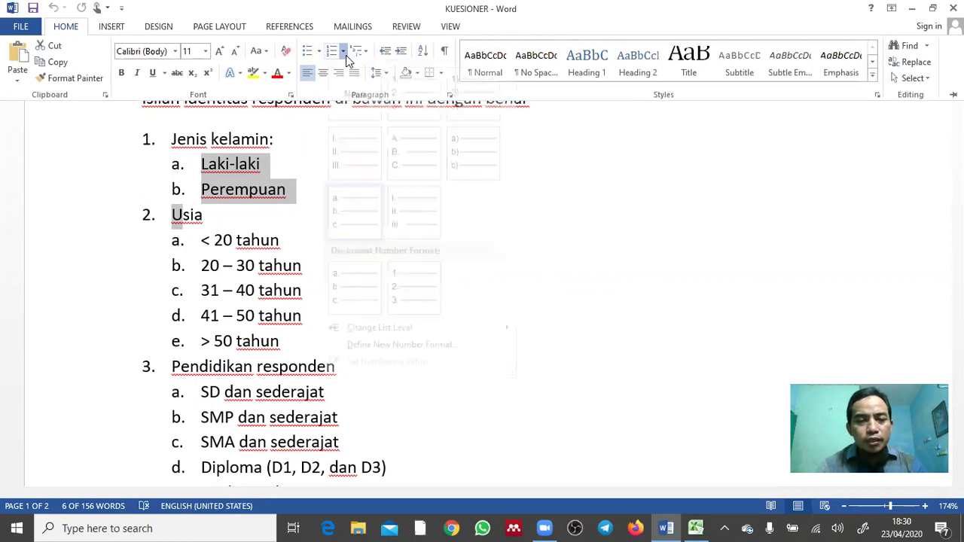
click(475, 119)
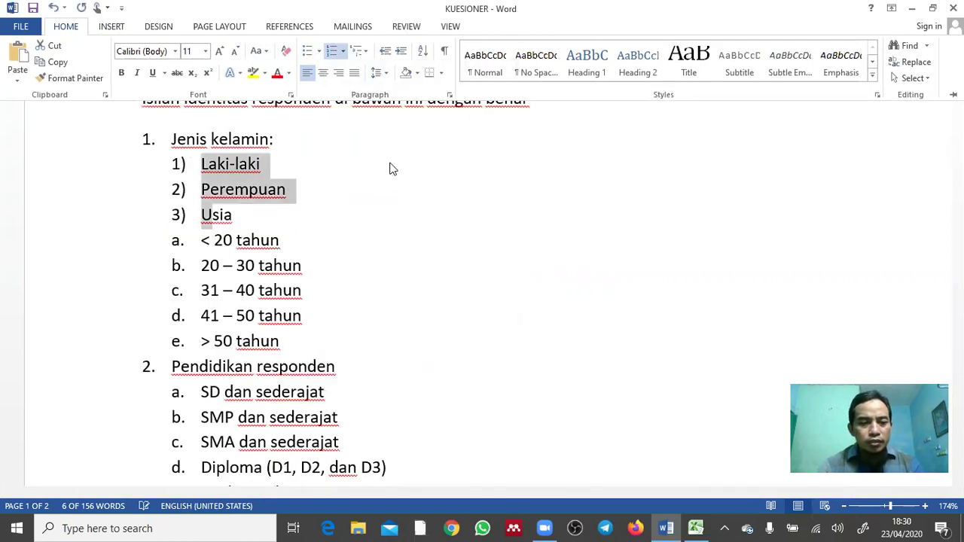
key(ctrl+z)
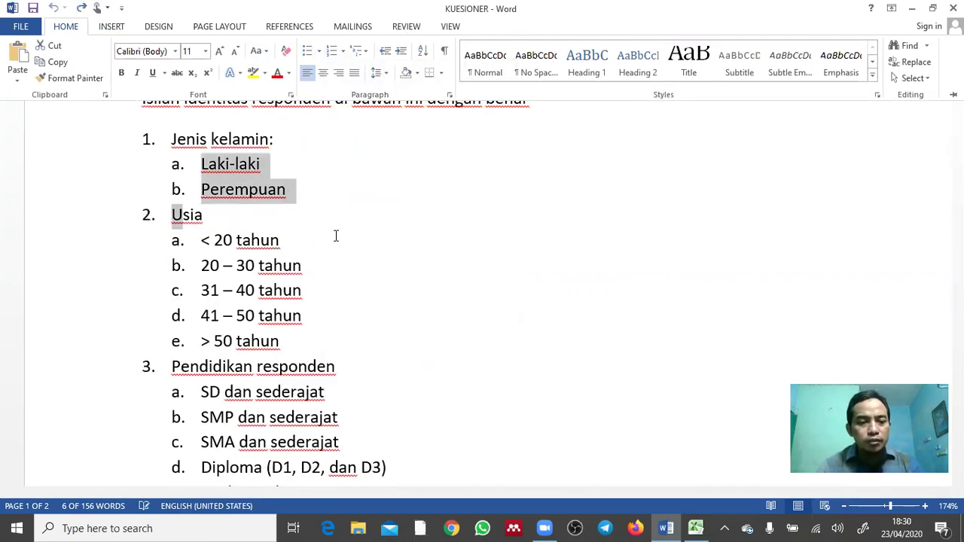
Change only the Jenis kelamin options Laki-laki and Perempuan from lettered to 1), 2) numbering.
key(ctrl+F1)
click(79, 167)
key(shift+Down)
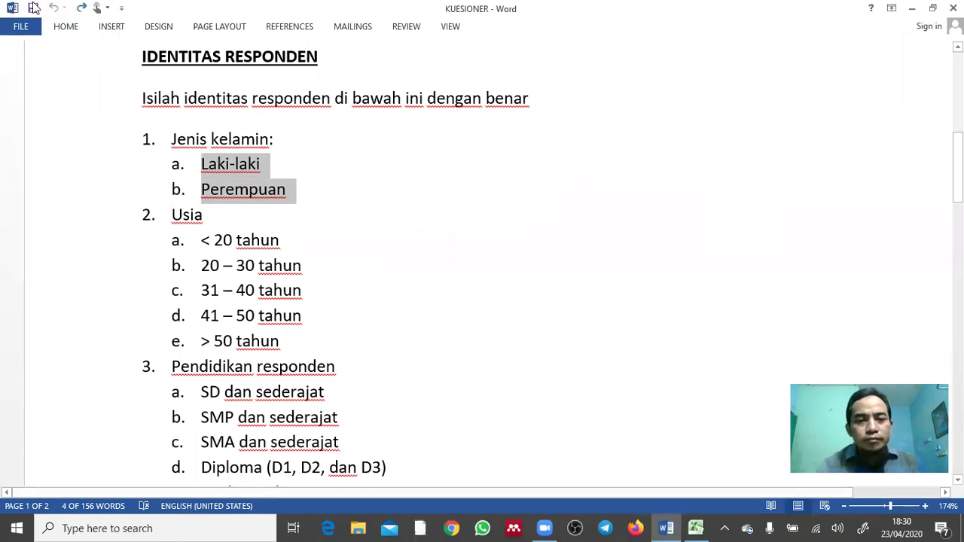
click(66, 26)
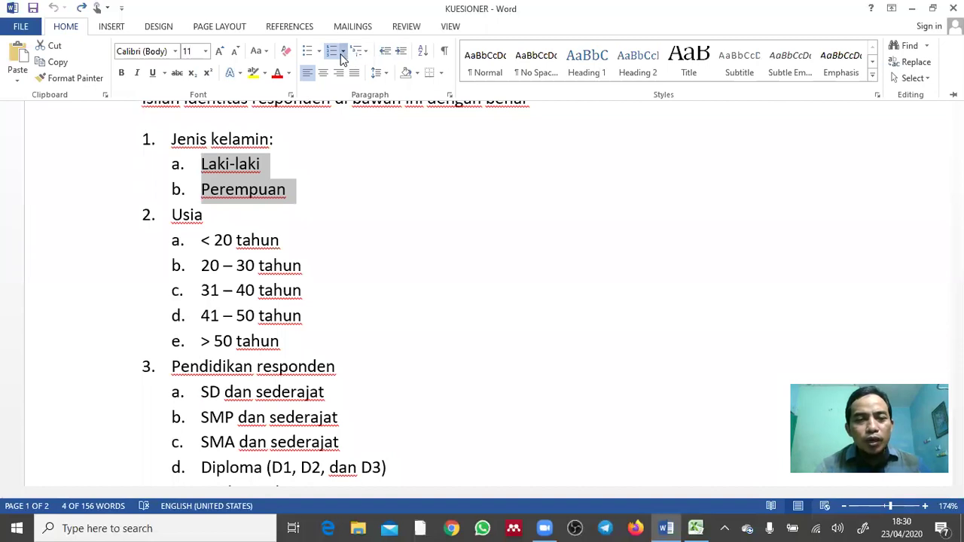
click(343, 53)
click(355, 111)
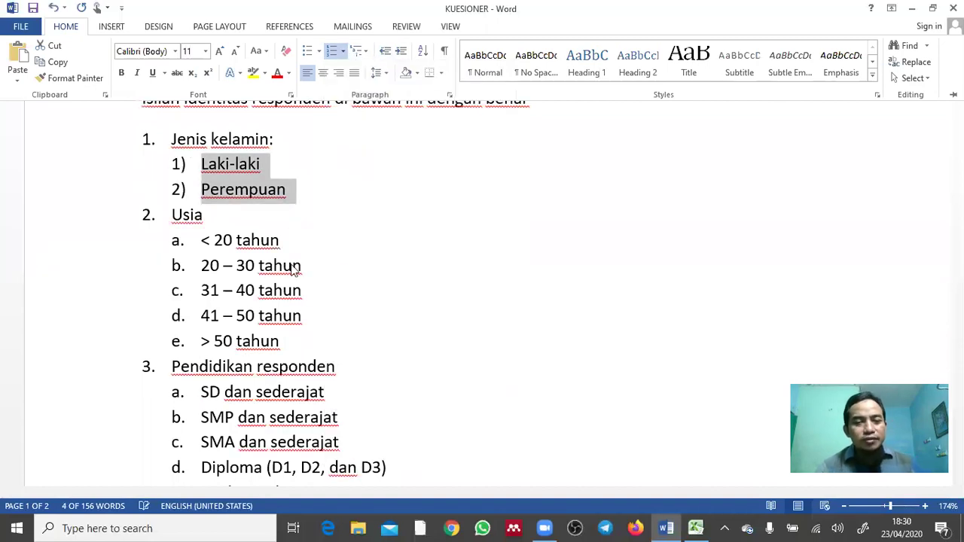
click(407, 228)
Change the five Usia answer options, from < 20 tahun to > 50 tahun, from lettered to 1), 2), 3) numbering.
key(Up)
key(Down)
key(Down)
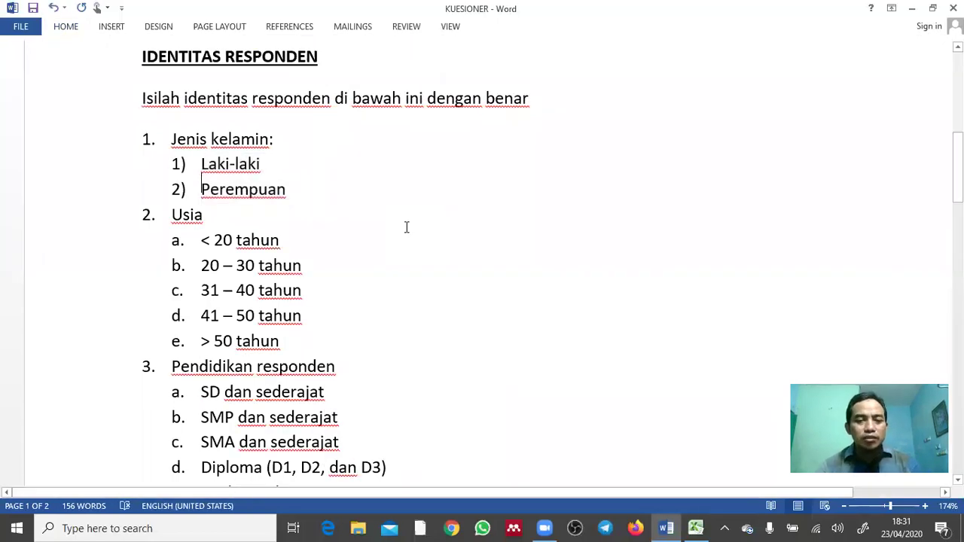
key(Down)
key(shift+Down)
key(shift+Down)
key(shift+Down)
key(shift+Down)
key(shift+Down)
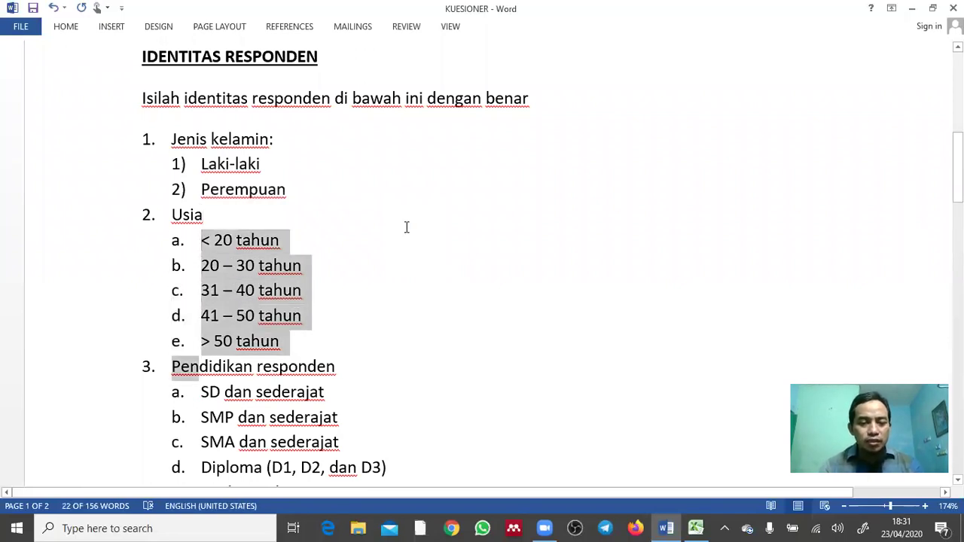
click(70, 28)
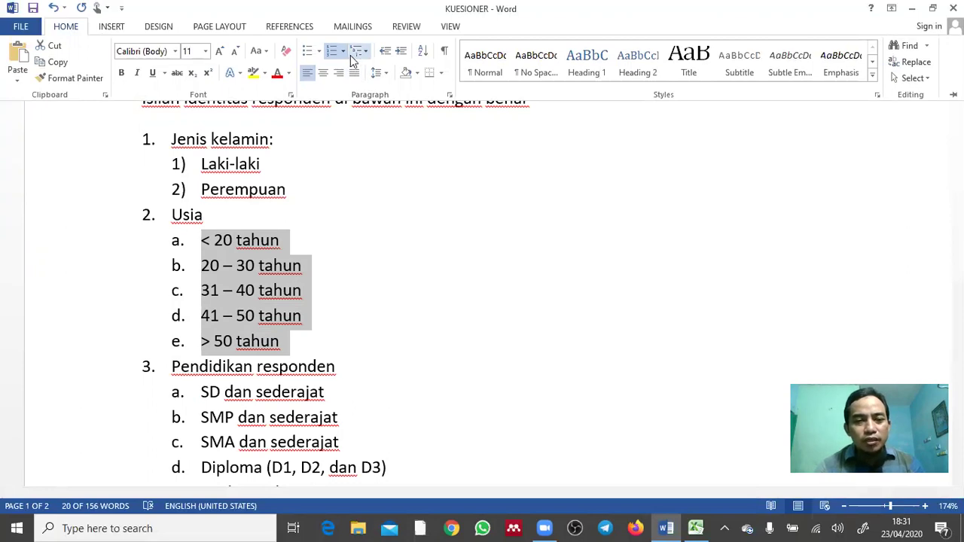
click(345, 53)
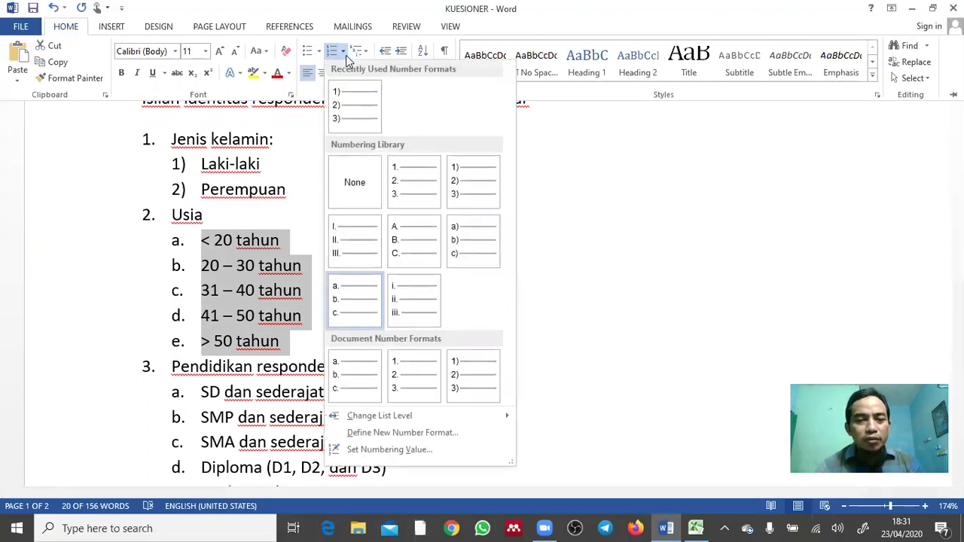
click(351, 100)
Change the six Pendidikan responden options, from SD dan sederajat to Pascasarjana, from lettered to 1), 2), 3) numbering.
click(419, 312)
key(Right)
key(Down)
key(Down)
key(shift+Down)
key(shift+Down)
key(shift+Down)
key(shift+Down)
key(shift+Down)
key(shift+Down)
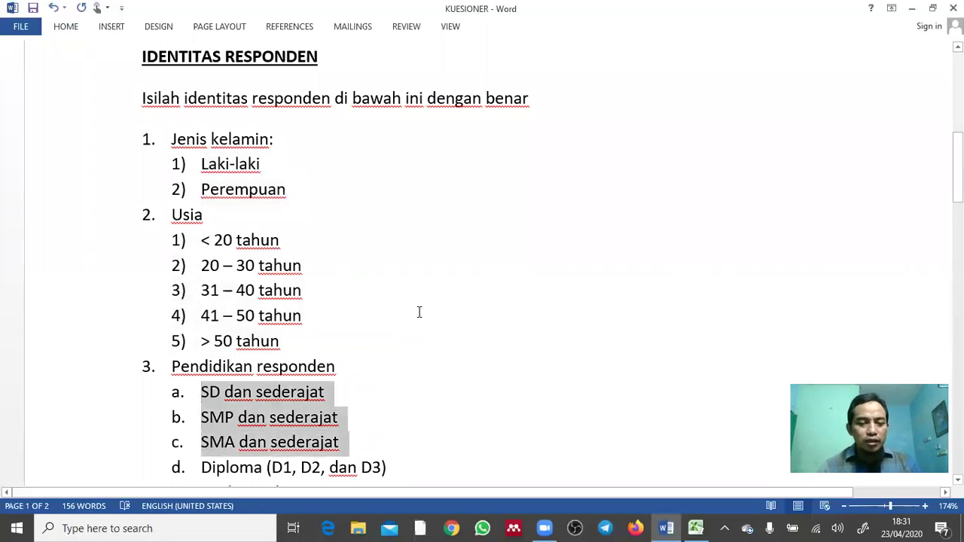
key(shift+Left)
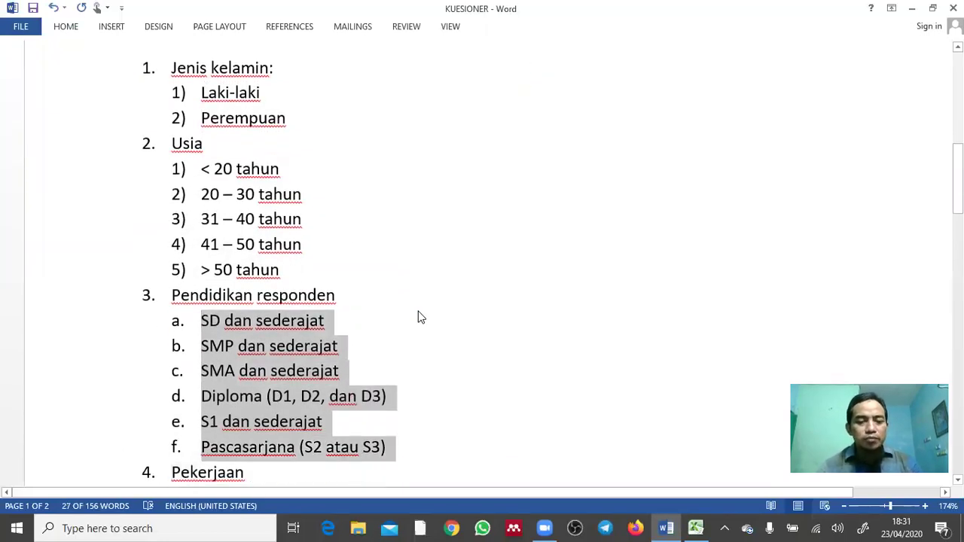
click(70, 28)
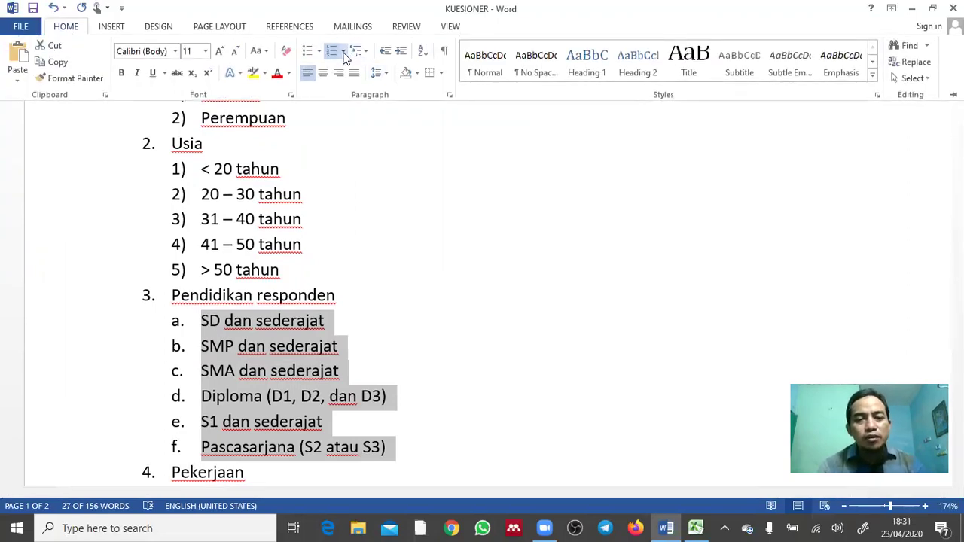
click(344, 55)
click(369, 108)
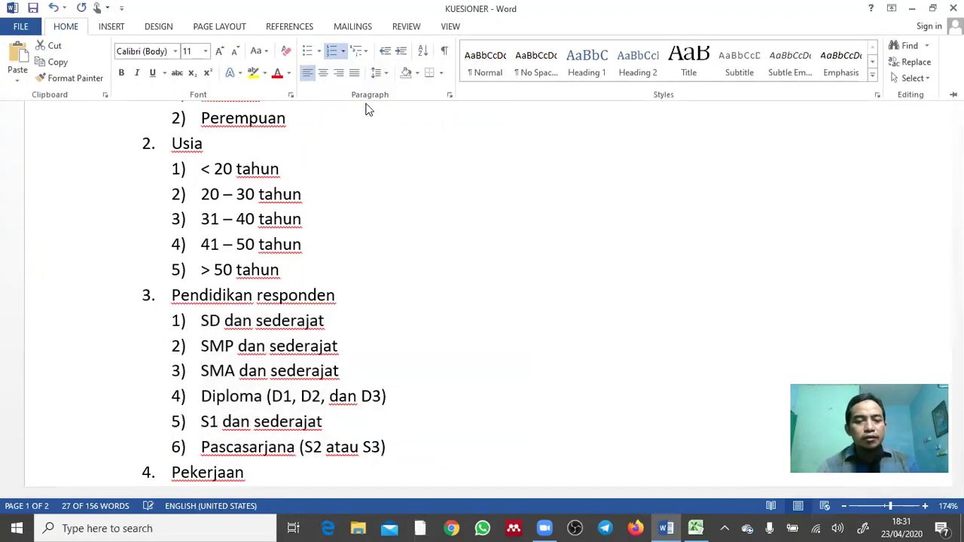
Change the six Pekerjaan options, from Pegawai Negeri / BUMN/ BUMD to Lainnya, to 1), 2), 3) numbering and review the renumbered identity section.
click(507, 329)
key(Down)
key(Down)
key(Home)
key(shift+Down)
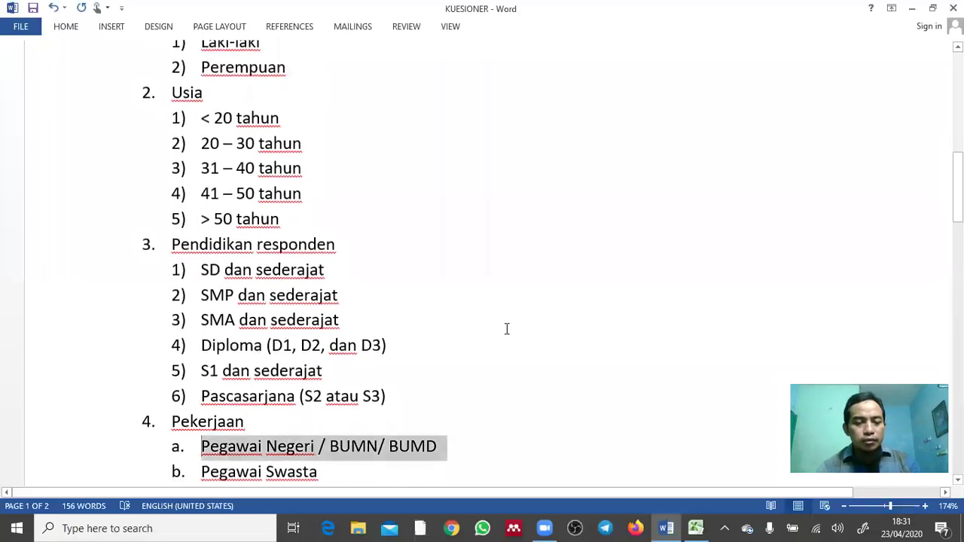
key(shift+Down)
key(shift+Down)
key(shift+Down)
key(shift+Down)
key(shift+Down)
key(shift+Down)
key(shift+Down)
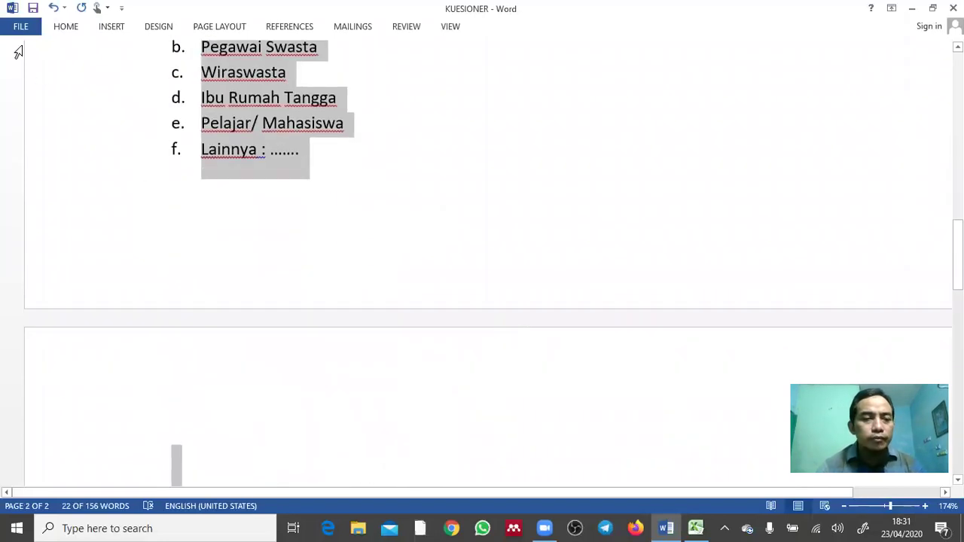
click(67, 30)
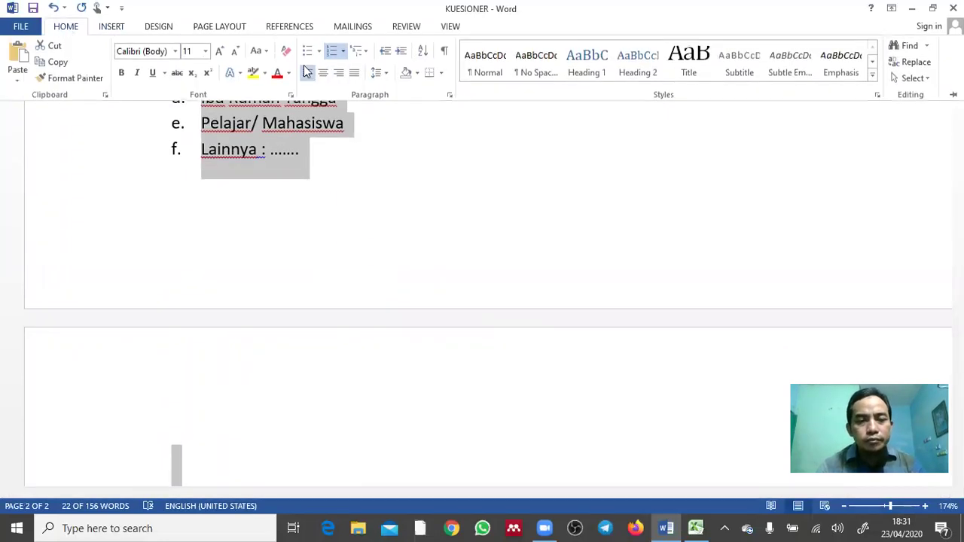
click(343, 51)
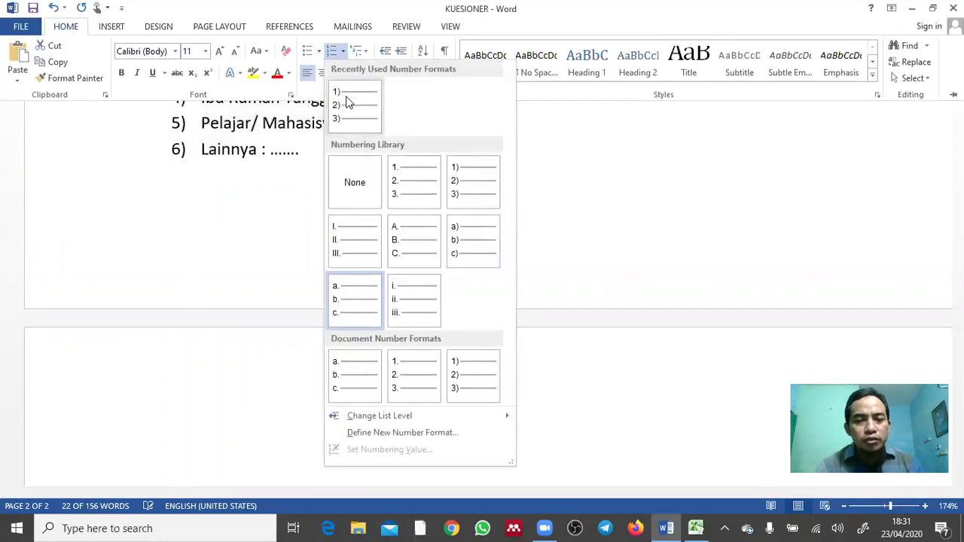
click(348, 102)
scroll(498, 235, up, 10)
scroll(498, 234, down, 3)
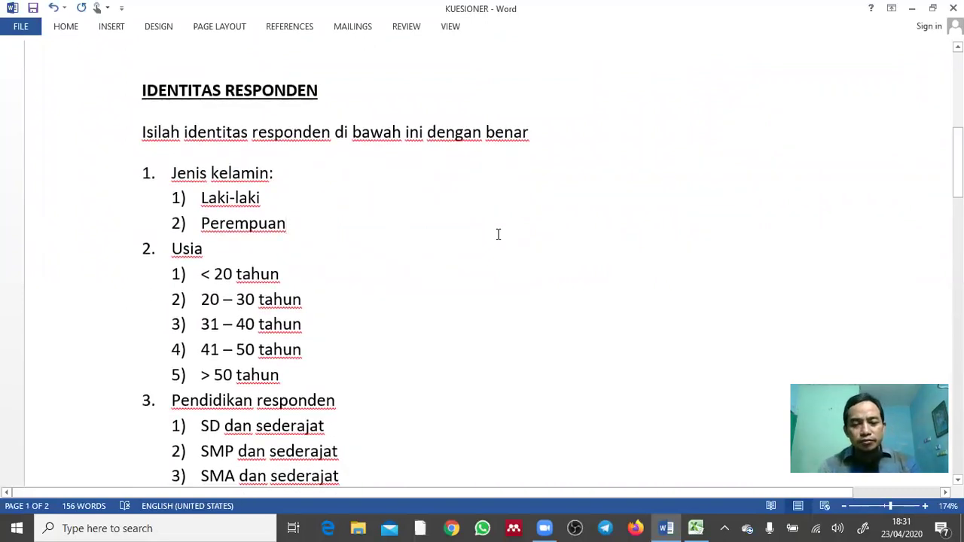
Switch to the Data Kuesioner workbook in Excel and enter the respondent numbers 1, 2 and 3 in B4:B6.
key(alt+Tab)
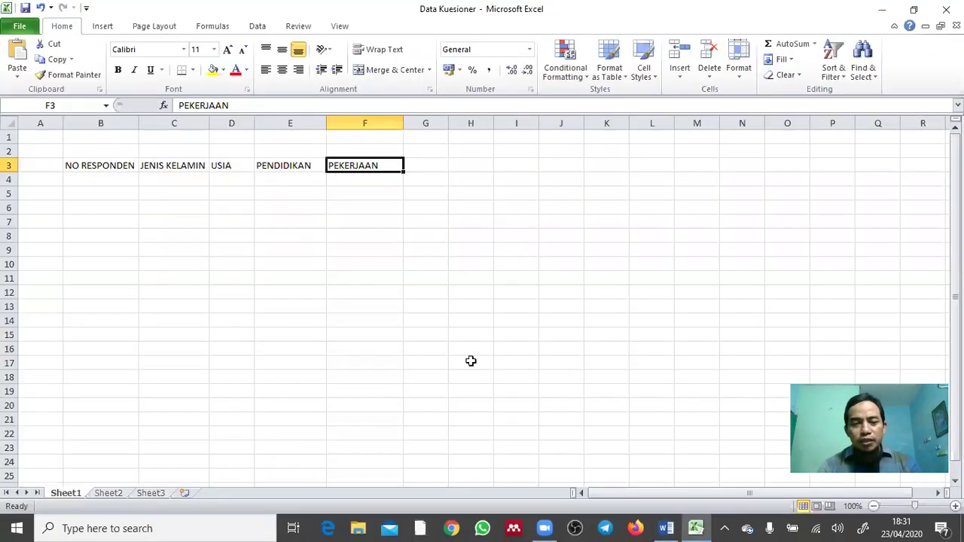
click(81, 184)
text(1)
key(Return)
text(2)
key(Return)
text(3)
key(Up)
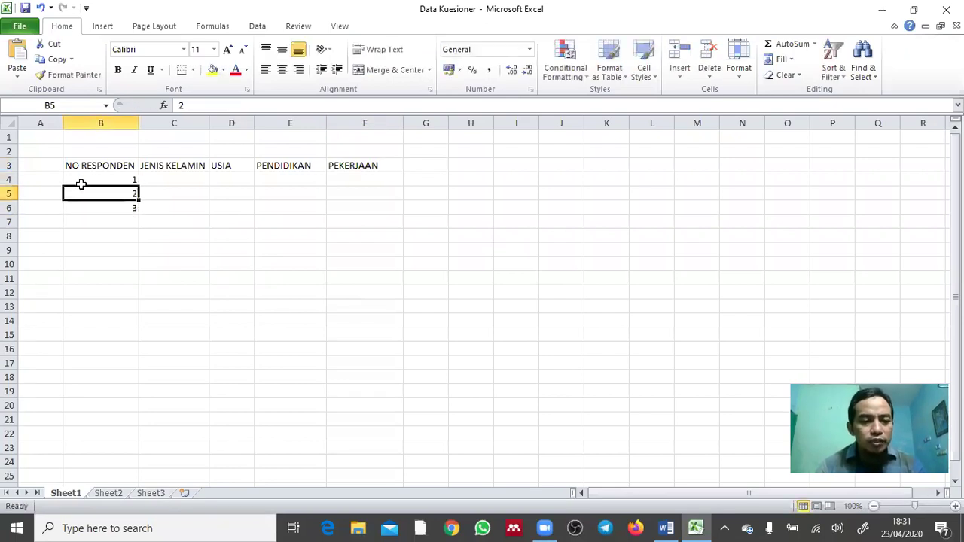
Extend the respondent number series from B4:B6 down to 30 in B33, clearing any number beyond it.
key(Up)
key(shift+Down)
key(shift+Down)
drag(136, 213, 102, 347)
click(104, 339)
key(Delete)
key(Up)
key(Up)
key(Up)
key(Up)
key(Up)
key(Up)
key(Up)
key(Up)
key(Up)
key(Up)
key(Up)
key(Up)
key(Up)
key(Up)
key(Up)
key(Up)
key(Up)
key(Up)
key(Up)
key(Up)
key(Up)
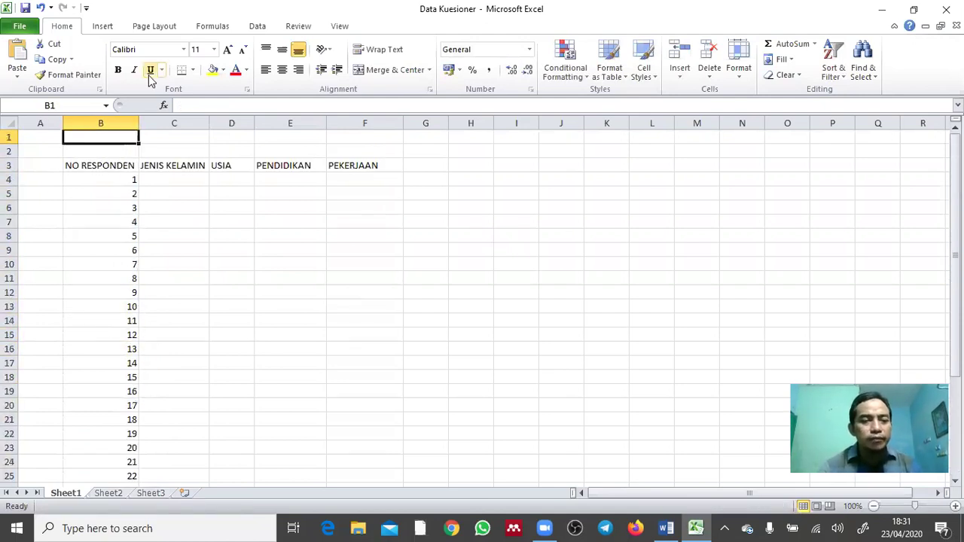
Centre the contents of the NO RESPONDEN column.
click(110, 120)
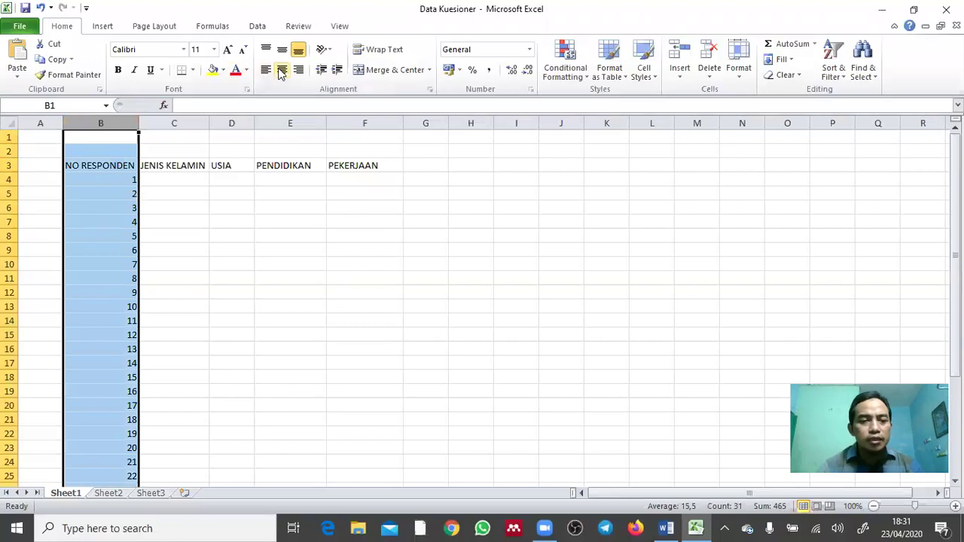
click(178, 178)
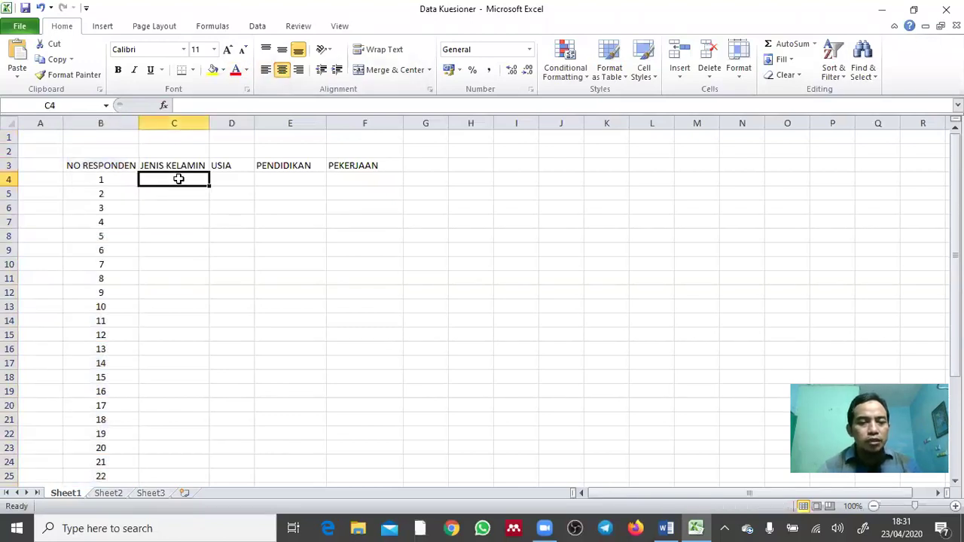
Following the Word numbering, fill JENIS KELAMIN in C4:C33: 1 for respondents 1, 5, 7, 10, 13, 17, 20, 25 and 28, 2 for the others.
key(alt+Tab)
key(alt+Tab)
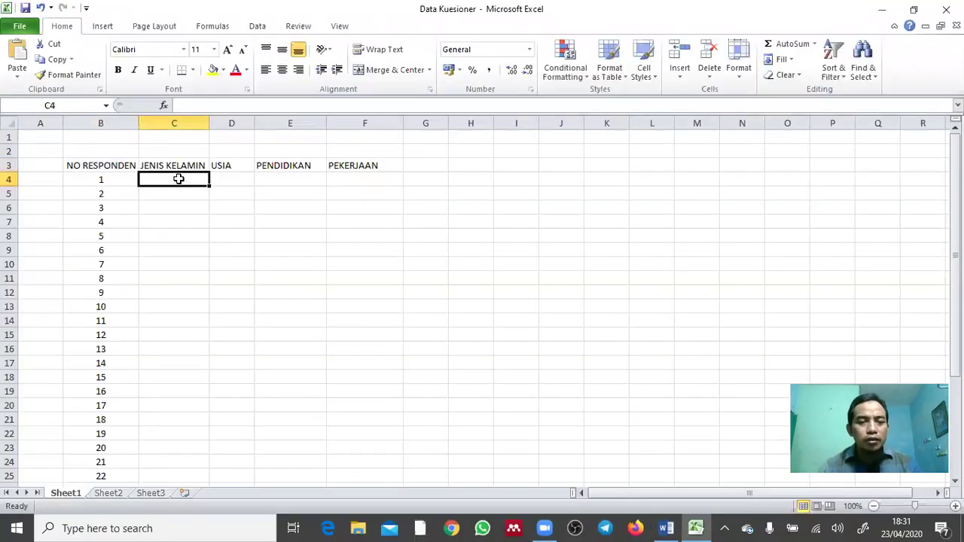
text(1)
key(Return)
text(2)
key(Return)
text(2)
key(Return)
text(2)
key(Return)
text(1 2 2 2 1 2 1 2 1)
key(Return)
text(2)
key(Return)
text(2)
key(Return)
text(1)
key(Return)
text(2 2 2 1 2 2)
key(Return)
text(1)
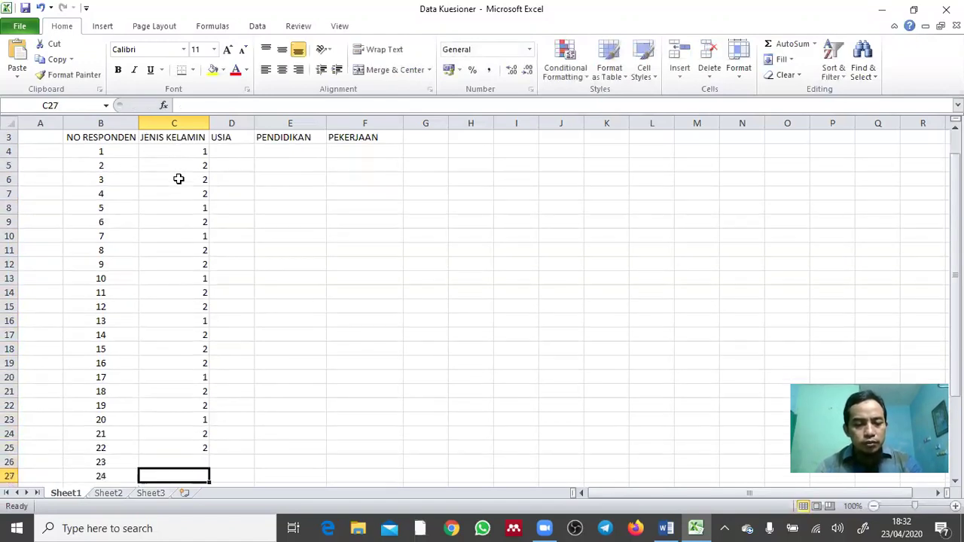
text( 2 2 2)
key(Return)
text(2)
key(Return)
text(1)
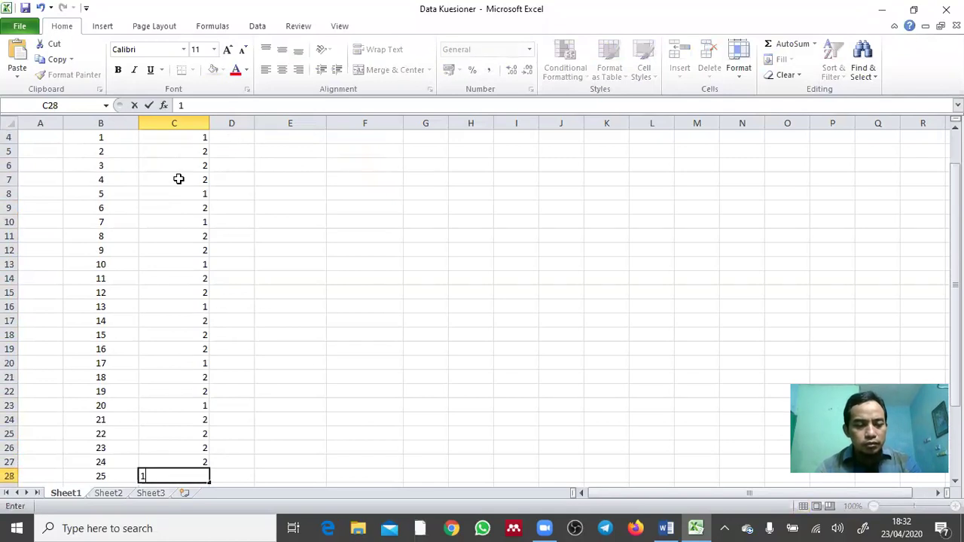
key(Return)
text(2)
key(Return)
text(2)
key(Return)
text(1)
key(Return)
text(2)
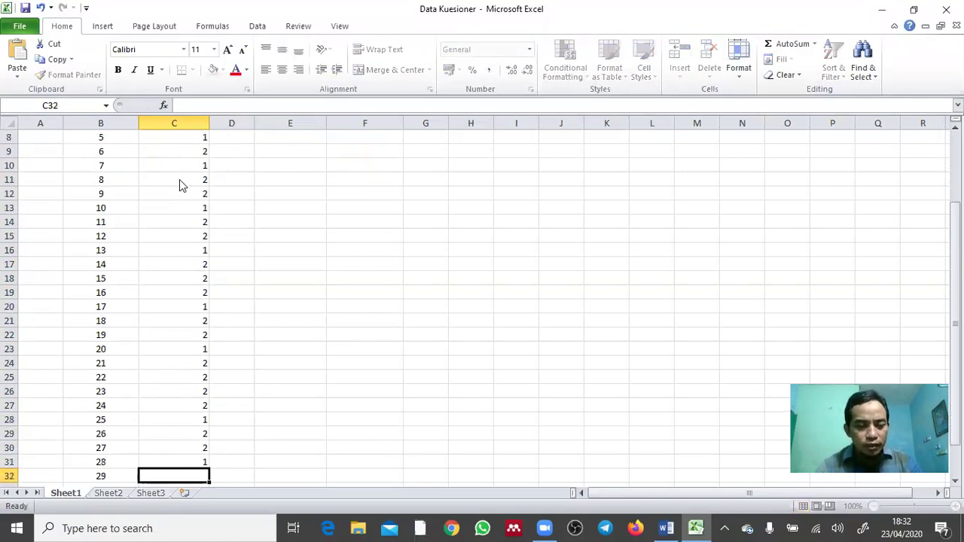
key(Return)
text(2)
key(Return)
Following the Word numbering, fill USIA in D4:D17 with 1, 2, 3, 2, 3, 4, 5, 4, 4, 3, 3, 4, 3, 2.
key(Up)
key(Up)
key(Up)
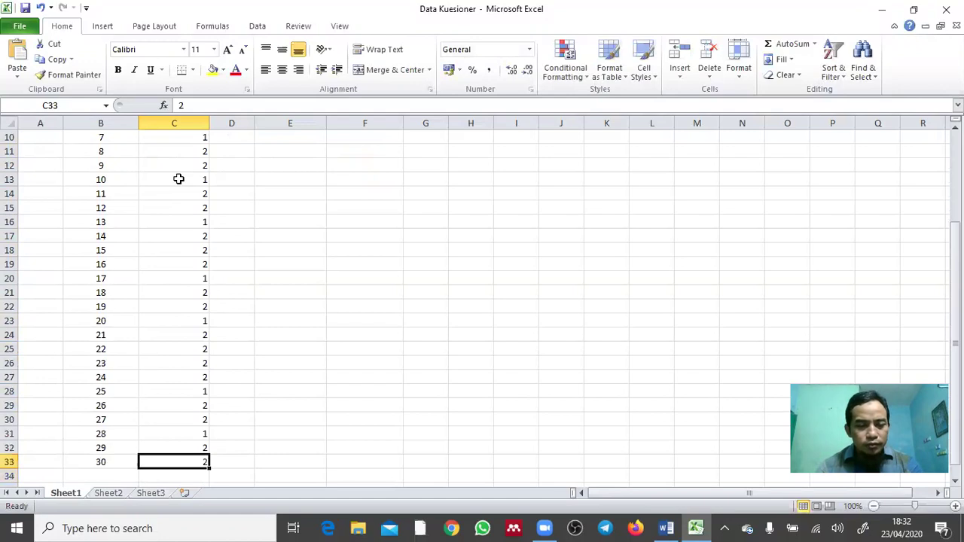
key(Up)
key(Up)
key(Up)
key(Up)
key(Up)
key(Up)
key(Up)
key(Up)
key(Up)
key(Up)
key(Up)
key(Up)
key(Up)
key(Up)
key(Up)
key(Up)
key(Up)
key(Up)
key(Up)
key(Up)
key(Down)
key(Down)
key(Right)
key(Down)
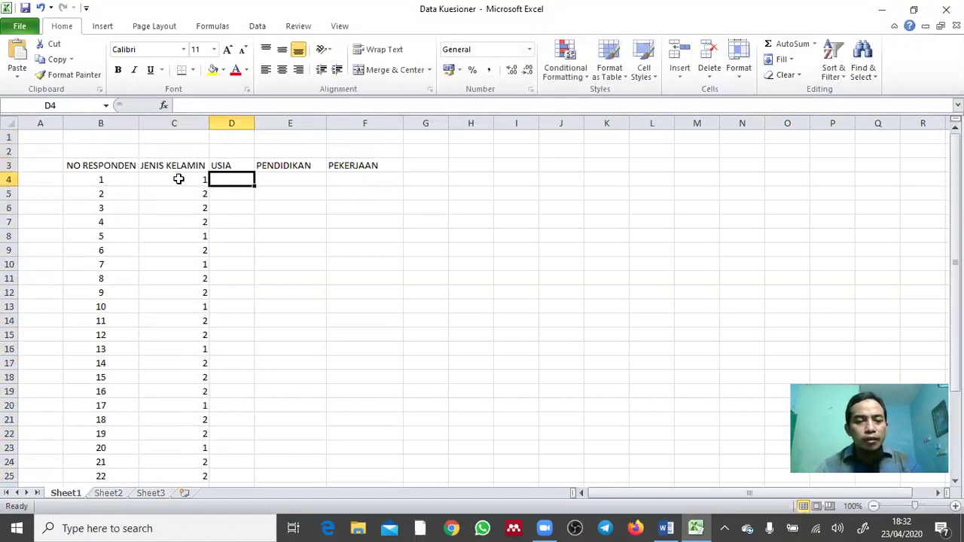
key(alt+Tab)
key(alt+Tab)
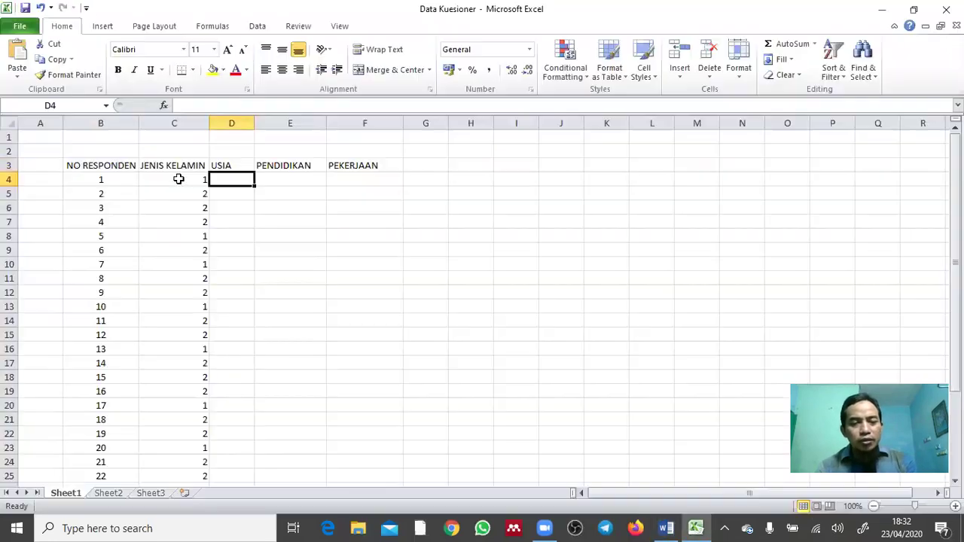
text(1)
key(Return)
text(2)
key(Return)
text(3)
key(Return)
text(2)
key(Return)
text(3)
key(Return)
text(4)
key(Return)
text(5)
key(Return)
text(4)
key(Return)
text(4)
key(Return)
text(3)
key(Return)
text(3)
key(Return)
text(4)
key(Return)
text(3)
key(Return)
text(2)
key(Return)
Fill the remaining USIA cells D18:D33 with alternating 3 and 4, starting with 3 in D18.
text(3)
key(Return)
key(4)
key(Return)
text(3)
key(Return)
text(4)
key(Return)
text(3)
key(Return)
key(4)
key(Return)
text(3)
key(Return)
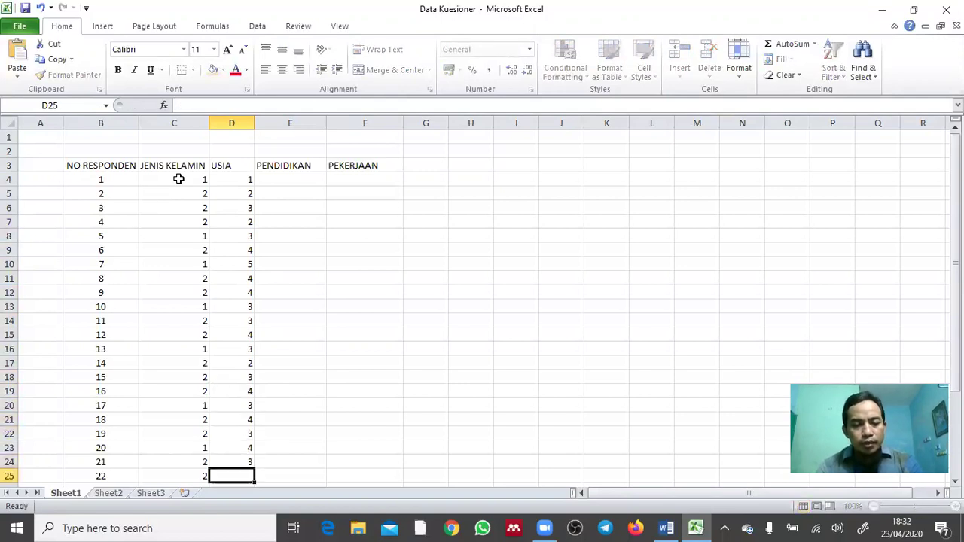
text(4)
key(Return)
text(3)
key(Return)
text(4)
key(Return)
text(3)
key(Return)
text(4)
key(Return)
text(3)
key(Return)
text(4)
key(Return)
text(3)
key(Return)
text(4)
key(Return)
Check the numbered Pendidikan options in the Word questionnaire and enter 1, 2 and 3 under PENDIDIKAN in E4:E6.
key(Up)
key(Up)
key(Up)
key(Up)
key(Up)
key(Up)
key(Up)
key(Up)
key(Up)
key(Up)
key(Up)
key(Up)
key(Up)
key(Up)
key(Up)
key(Up)
key(Up)
key(Up)
key(Up)
key(Up)
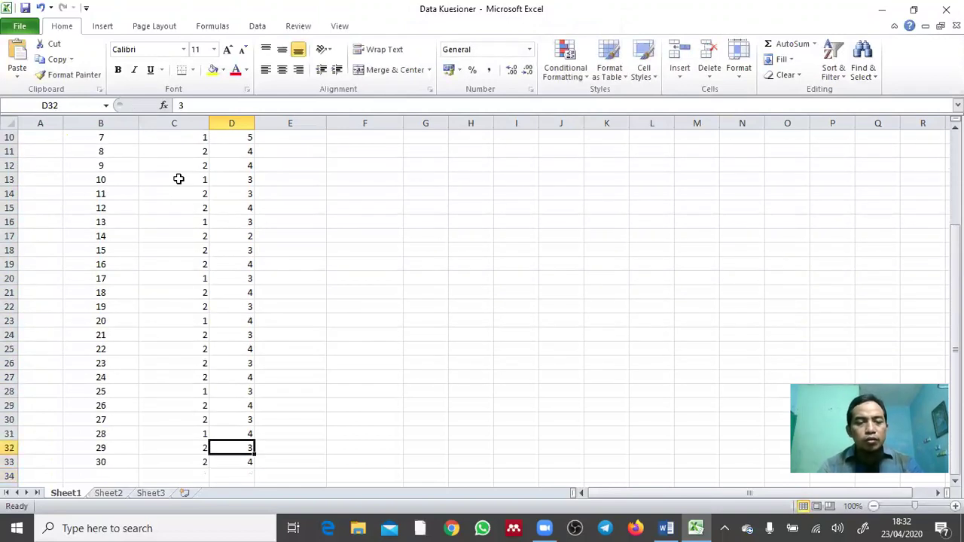
key(Up)
key(Up)
key(Up)
key(Up)
key(Up)
key(Up)
key(Up)
key(Up)
key(Up)
key(Up)
key(Down)
key(Down)
key(Down)
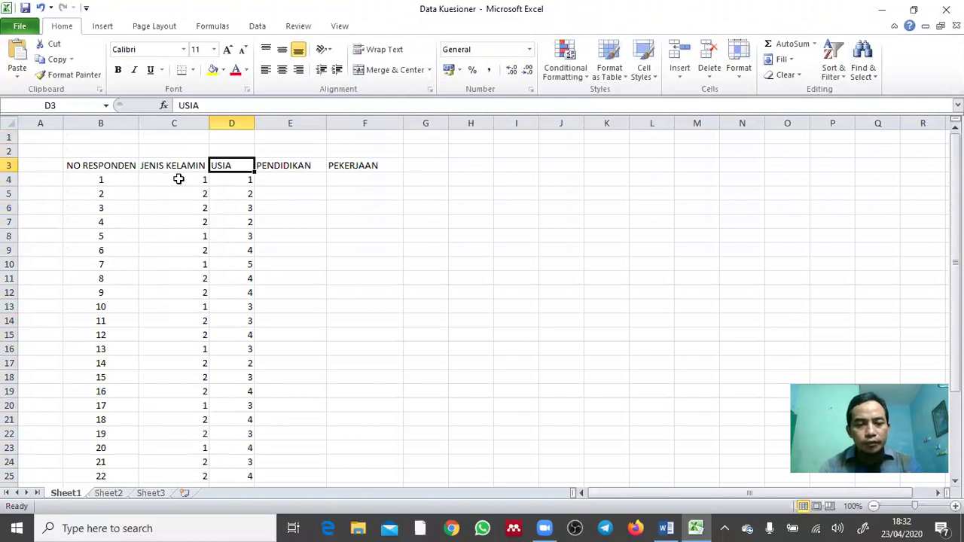
key(Right)
key(alt+Tab)
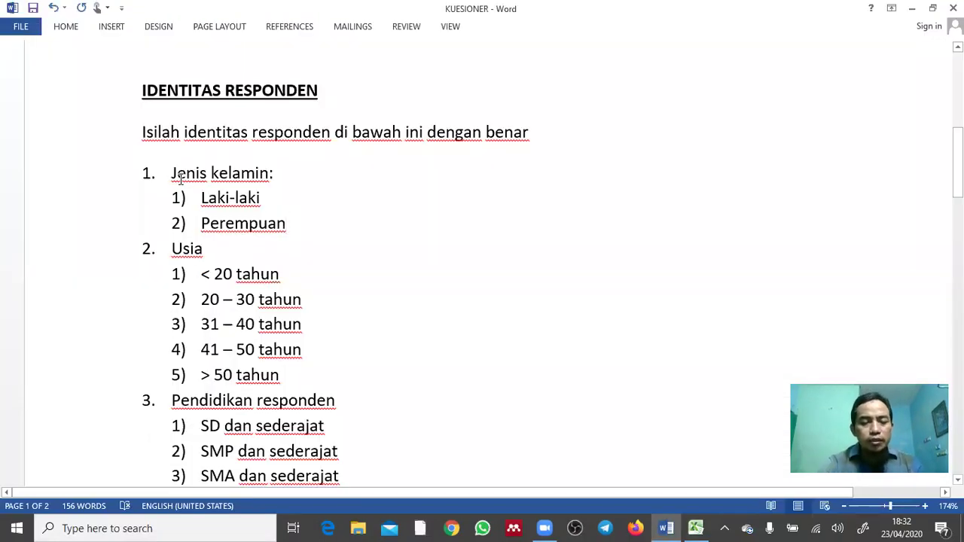
scroll(180, 176, down, 3)
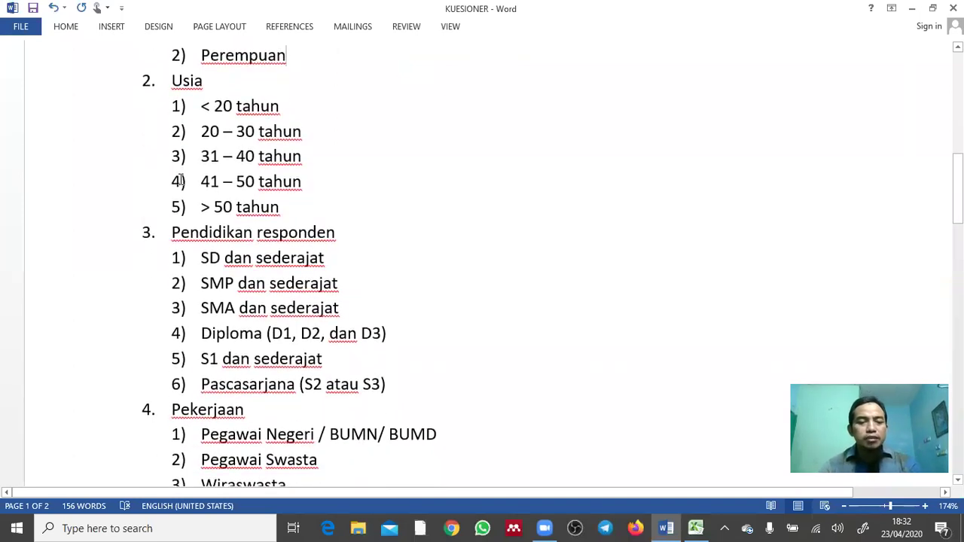
key(alt+Tab)
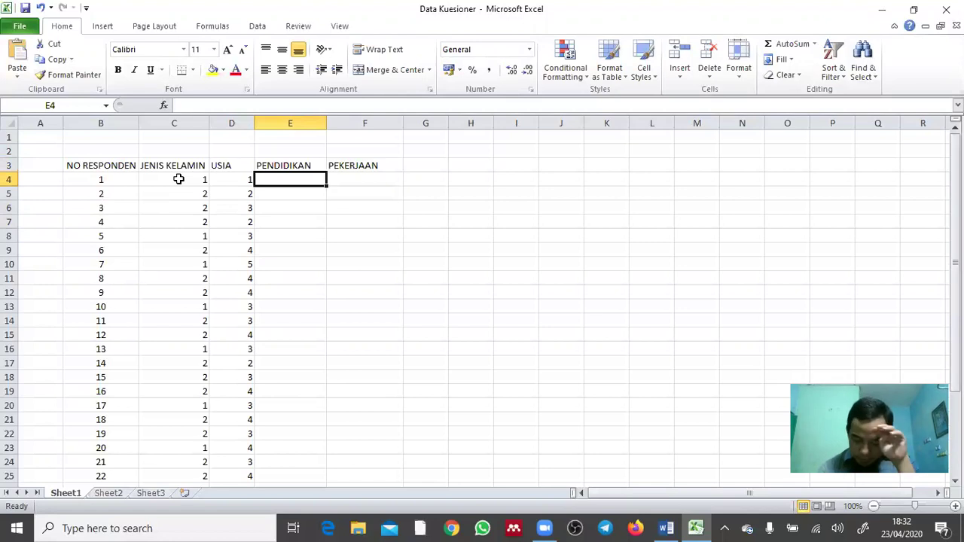
key(alt+Tab)
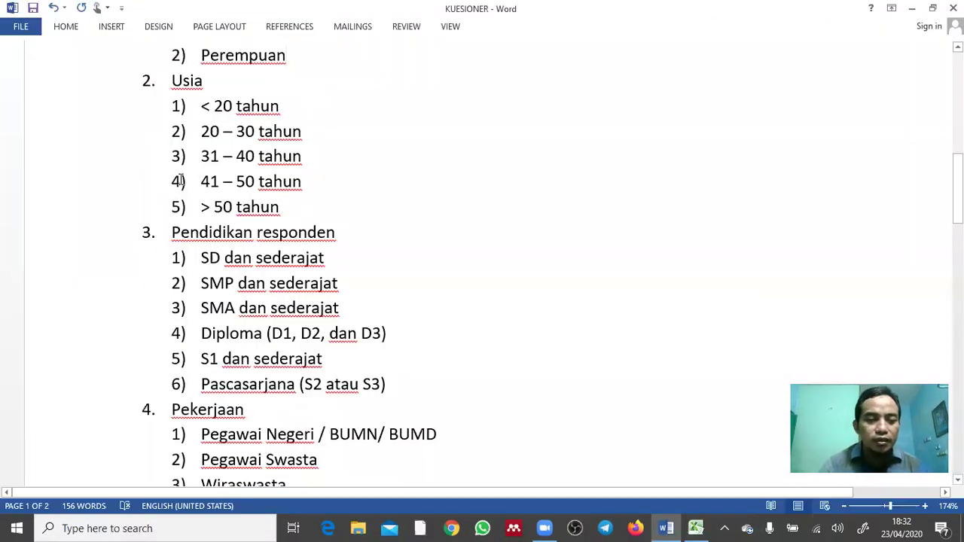
key(alt+Tab)
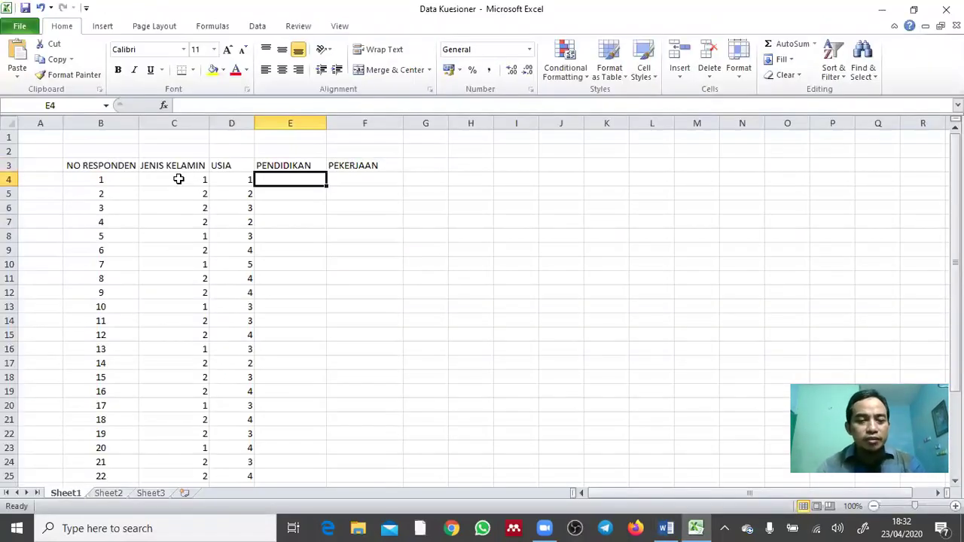
text(1)
key(Return)
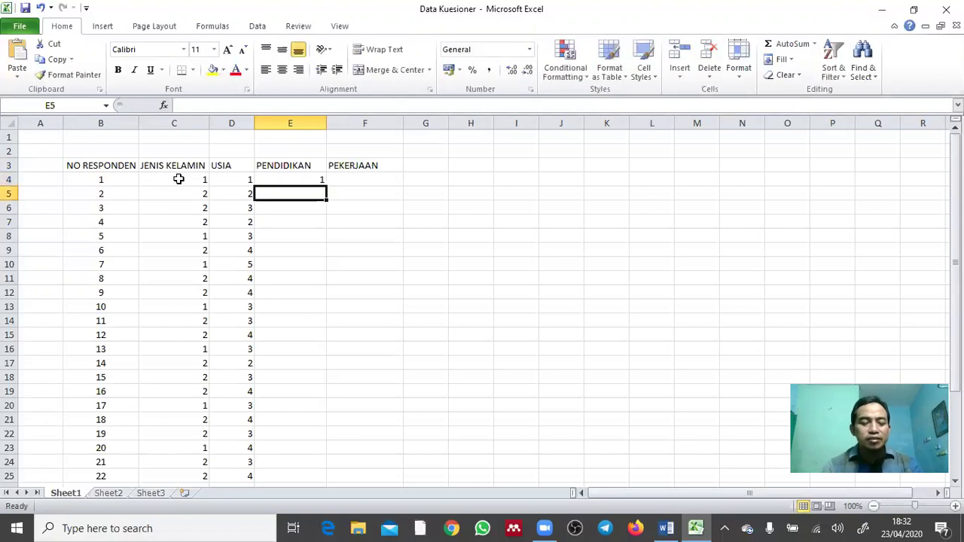
key(alt+Tab)
key(alt+Tab)
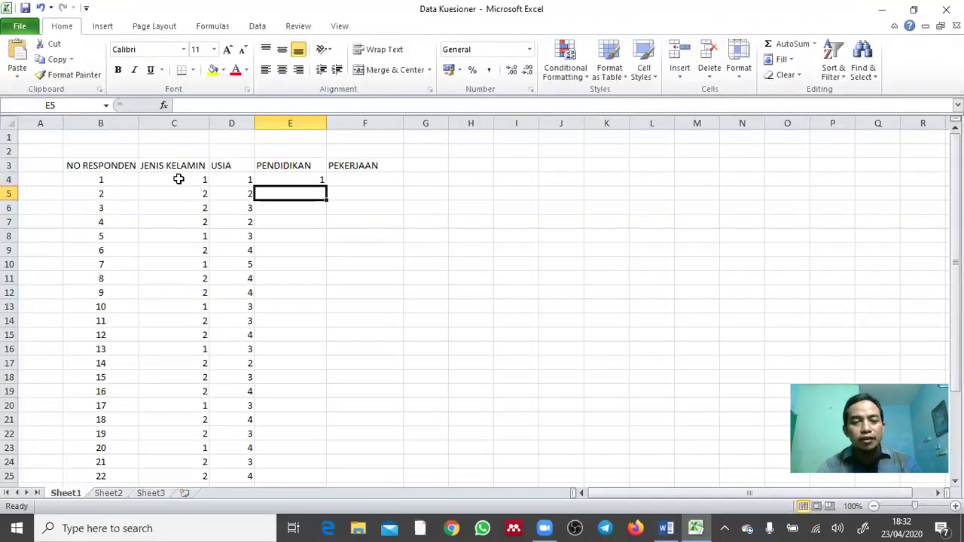
text(2)
key(Return)
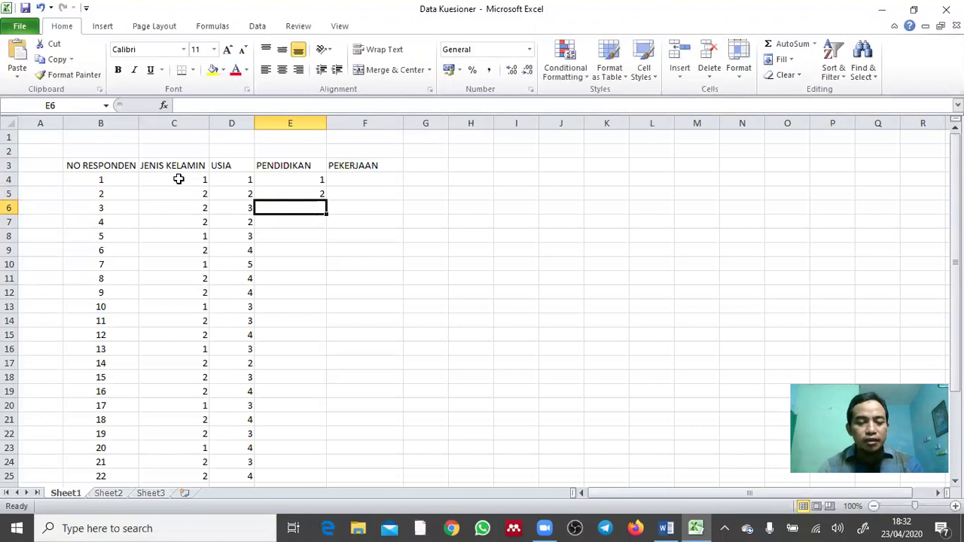
text(3)
key(Return)
Enter 3 under PENDIDIKAN in E6 and fill E7:E26 with alternating 3 and 4, starting with 3 in E7.
text(3)
key(Return)
text(4)
key(Return)
text(3)
key(Return)
text(4 3 4 3 4 3)
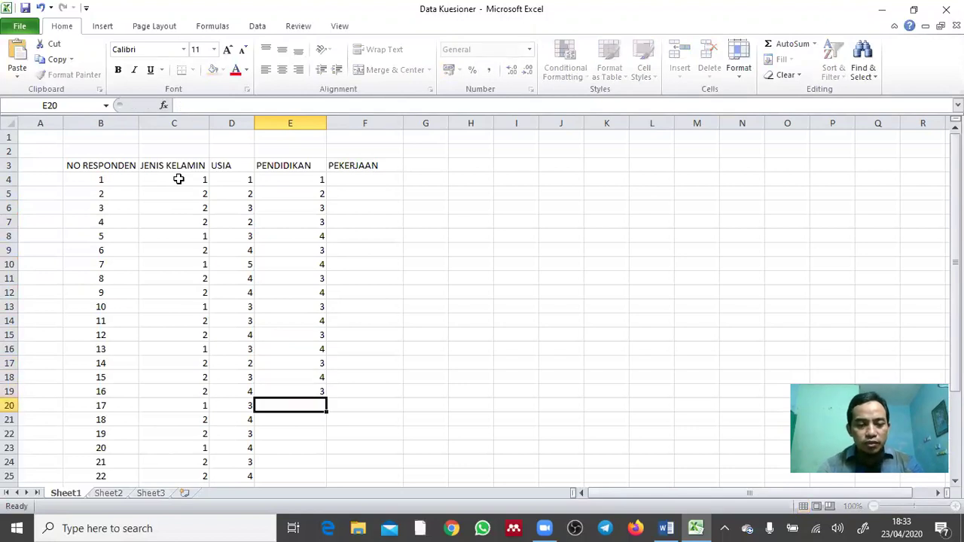
text( 4 3 4 3 4)
key(Return)
text(3)
key(Return)
text(4)
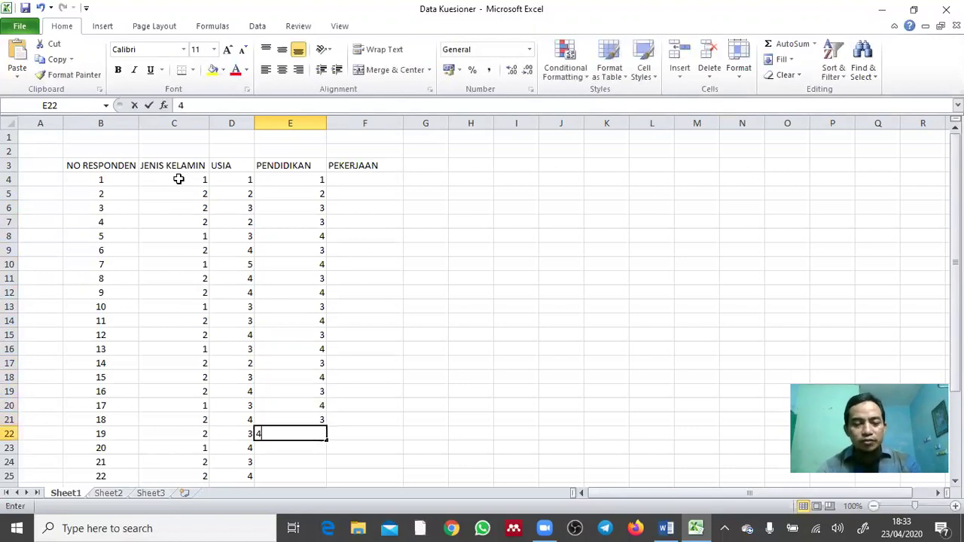
key(Return)
text(3 4 3 4 )
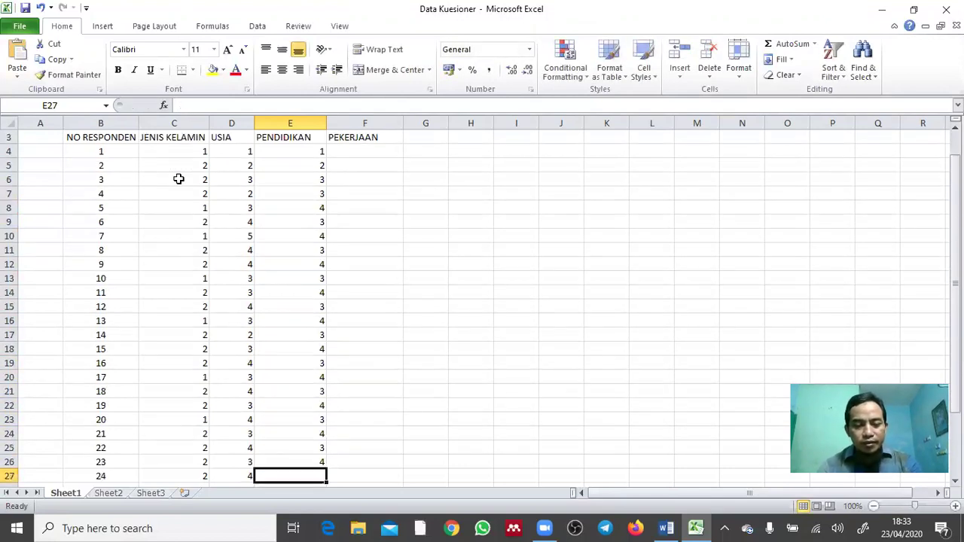
Fill the last PENDIDIKAN cells E27:E33 with 5, 4, 4, 4, 3, 3, 4.
text(5)
key(Return)
text(4)
key(Return)
text(4)
key(Return)
text(4)
key(Return)
text(3)
key(Return)
text(3)
key(Return)
text(4)
key(Return)
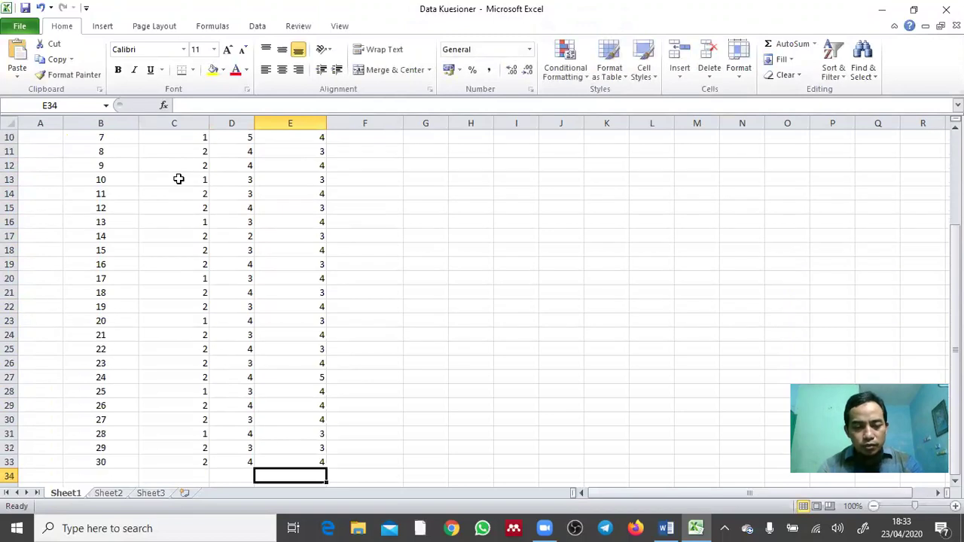
Change the PENDIDIKAN codes of respondents 28 and 29 in E31:E32 to 6.
key(Up)
key(Right)
key(Up)
key(Up)
key(Up)
key(Up)
key(Up)
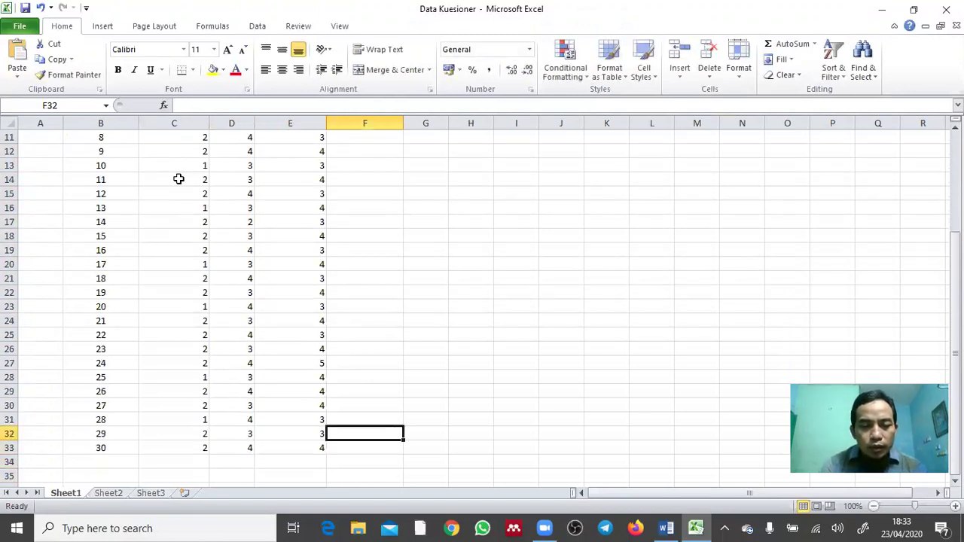
key(Up)
key(alt+Tab)
key(alt+Tab)
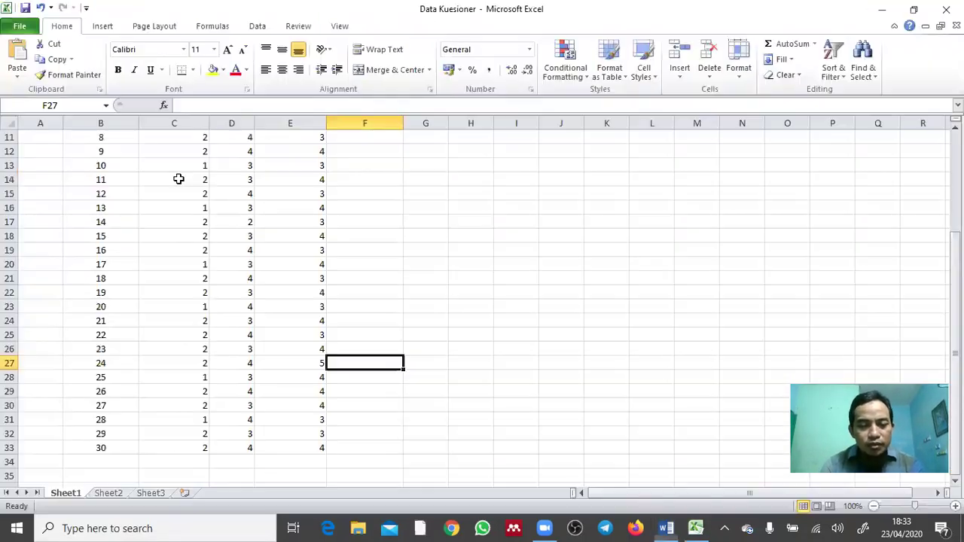
key(Down)
key(Left)
key(Down)
key(Down)
key(Down)
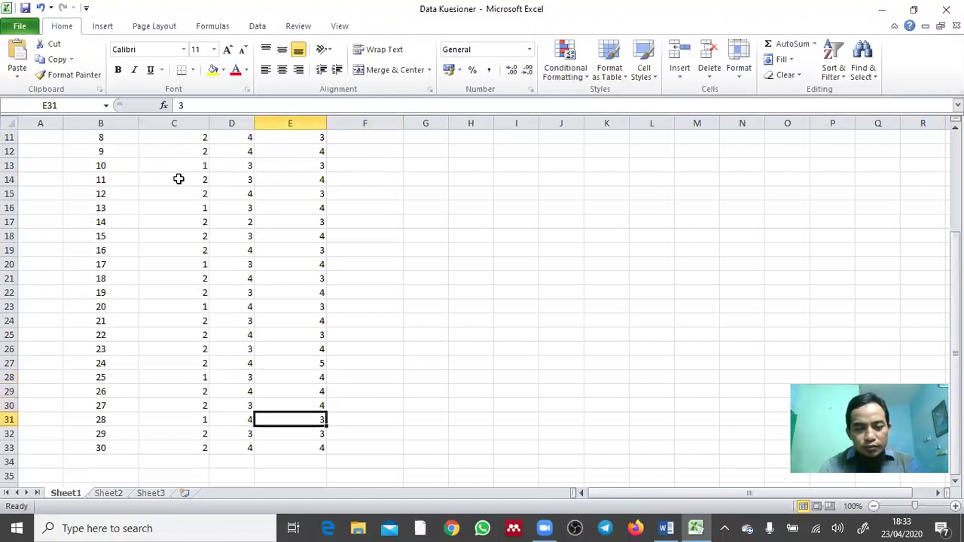
text(6)
key(Return)
text(6)
key(Up)
key(Right)
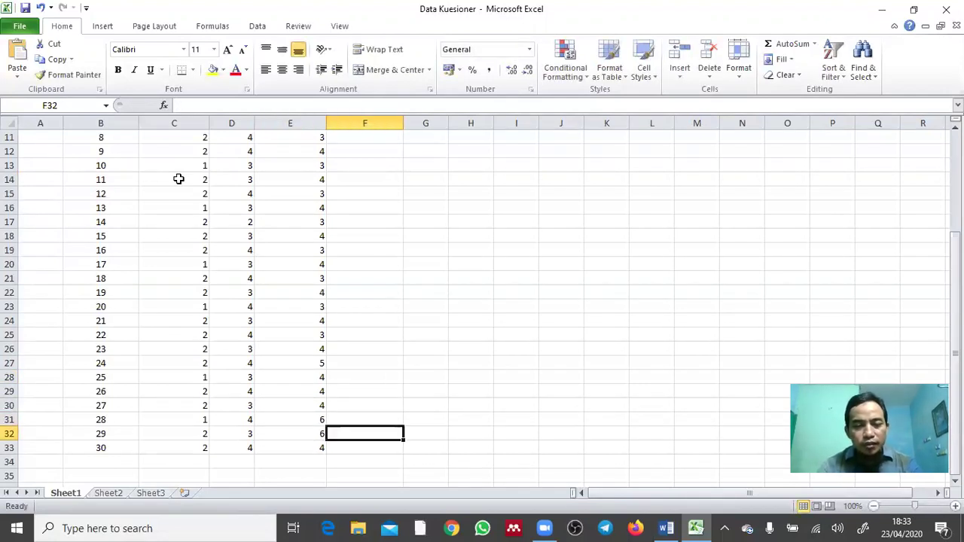
Go to the first PEKERJAAN cell F4 and check the numbered Pekerjaan options in the Word questionnaire against the Excel table.
key(Up)
key(Up)
key(Up)
key(Up)
key(Up)
key(Up)
key(Up)
key(Up)
key(Up)
key(Up)
key(Up)
key(Up)
key(Up)
key(Up)
key(Up)
key(Up)
key(Up)
key(Up)
key(Up)
key(Up)
key(Down)
key(Down)
key(alt+Tab)
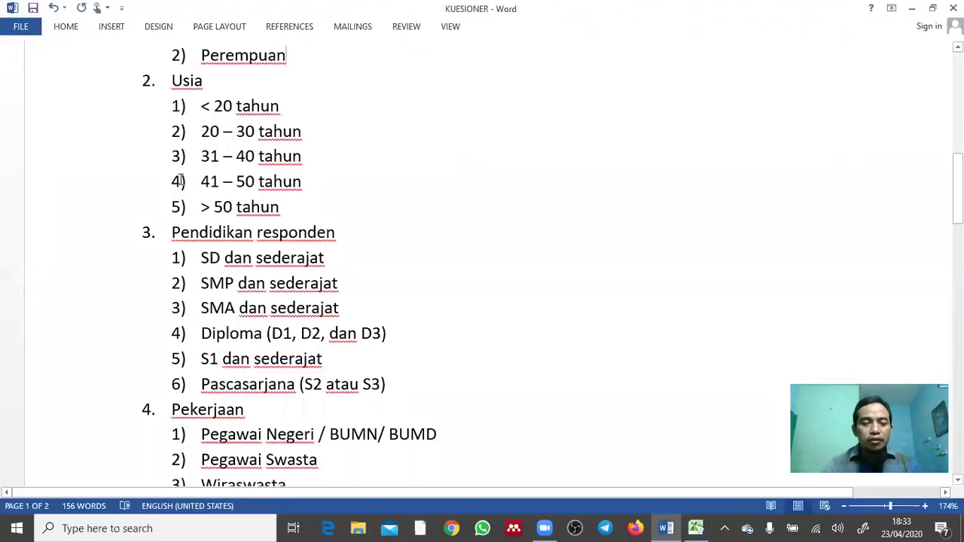
scroll(181, 180, down, 3)
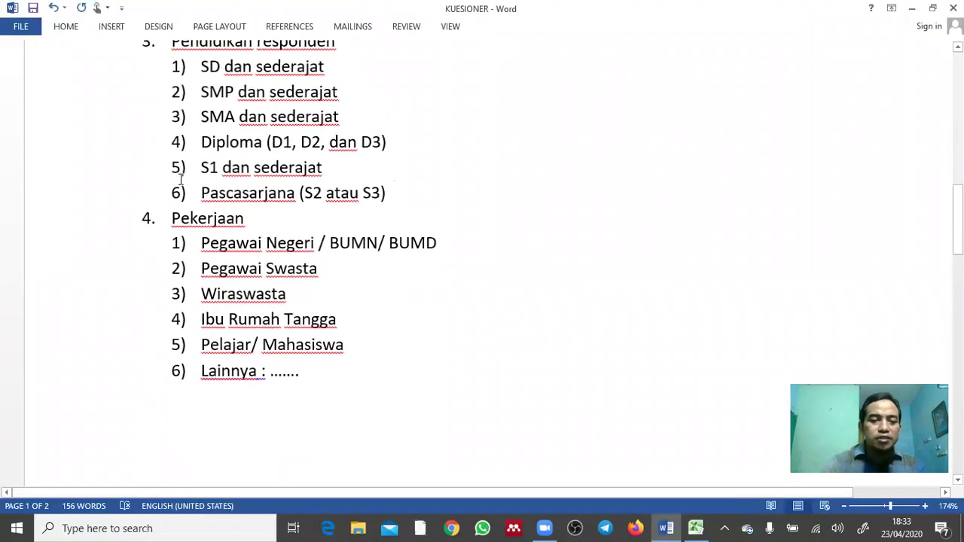
key(alt+Tab)
key(Down)
key(Left)
key(Left)
key(Left)
key(Left)
key(Right)
key(Right)
key(Right)
key(Right)
key(Left)
key(Right)
key(alt+Tab)
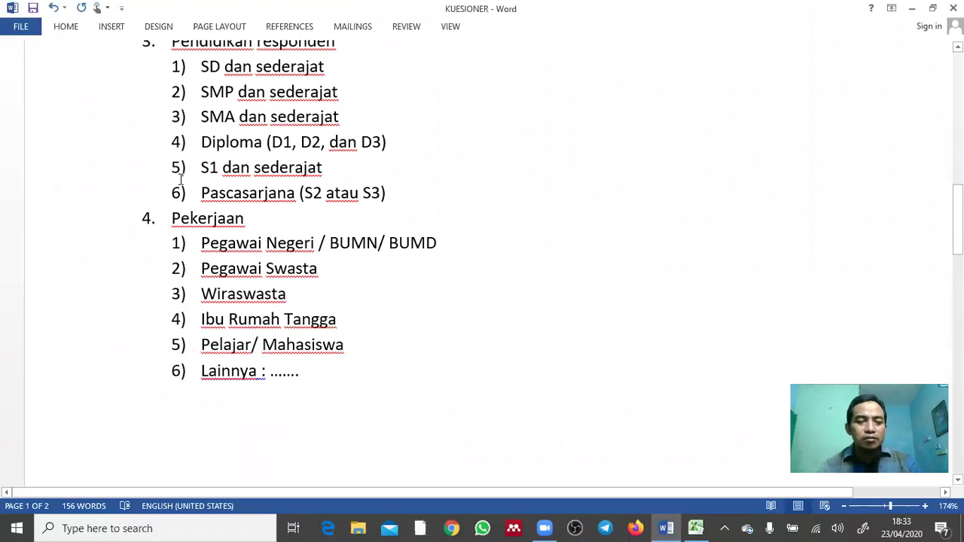
key(alt)
key(alt+Tab)
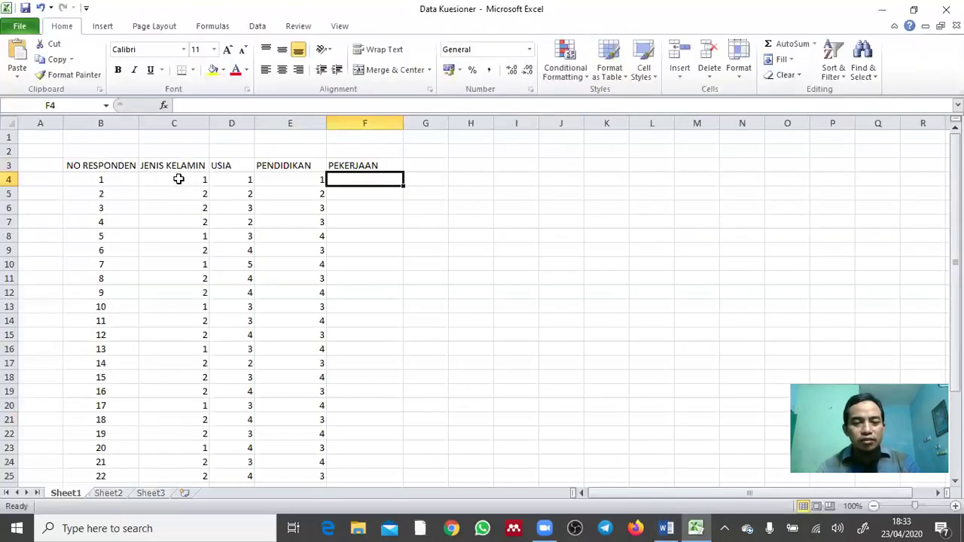
key(alt+Tab)
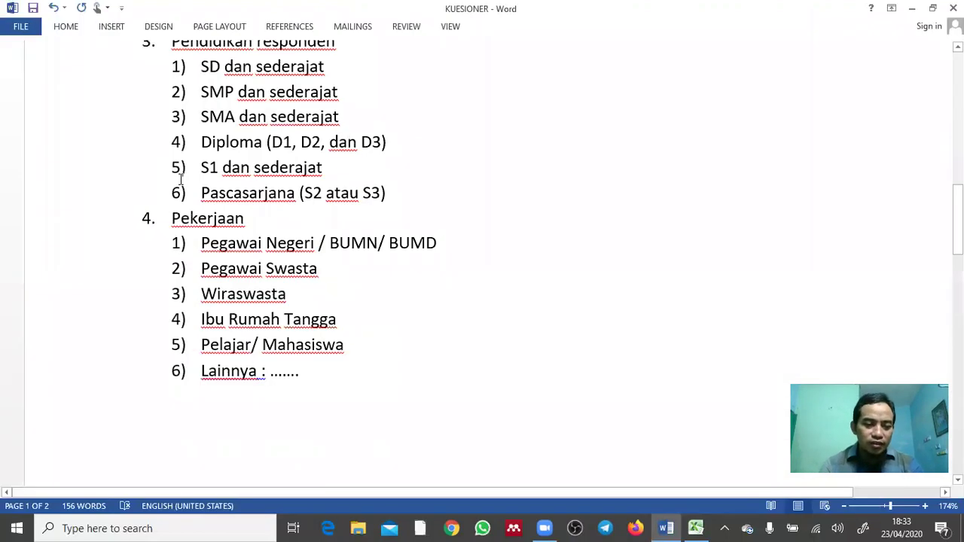
key(alt+Tab)
Following the Word numbering, fill PEKERJAAN in F4:F13 with 4, 3, 4, 3, 4, 3, 2, 3, 4, 3.
text(4)
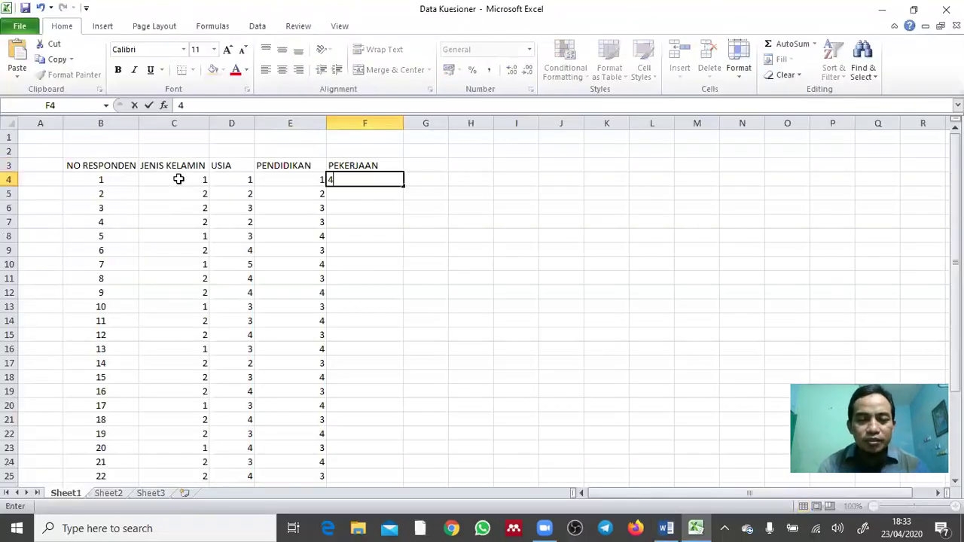
key(Return)
text(3 4 3 4 3 2 3 4 3 )
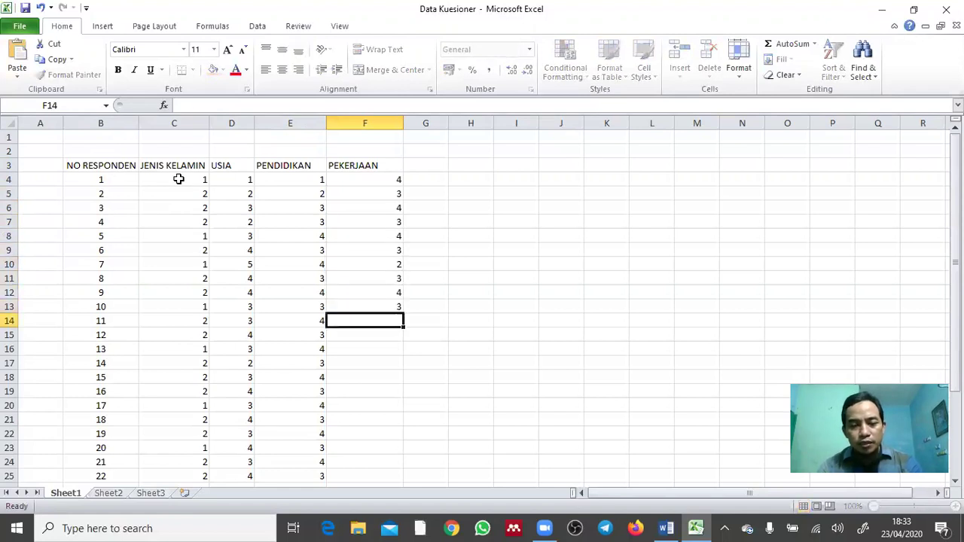
Fill the PEKERJAAN cells F14:F21 with 4, 3, 4, 3, 2, 1, 2, 6.
text(4 3 4 3 4)
key(Return)
text(2)
key(Return)
text(1)
key(Return)
text(2)
key(Return)
text(6)
key(Return)
Fill the PEKERJAAN cells F22:F29 with alternating 5 and 4, starting with 5 in F22.
text(5)
key(Return)
text(4)
key(Return)
text(5 4 5 4 5 4)
key(Return)
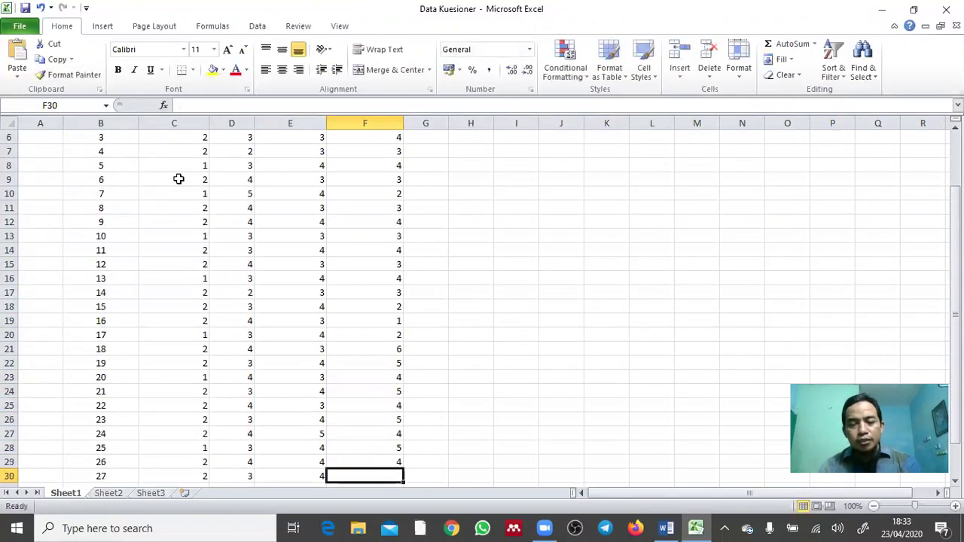
key(Down)
key(Up)
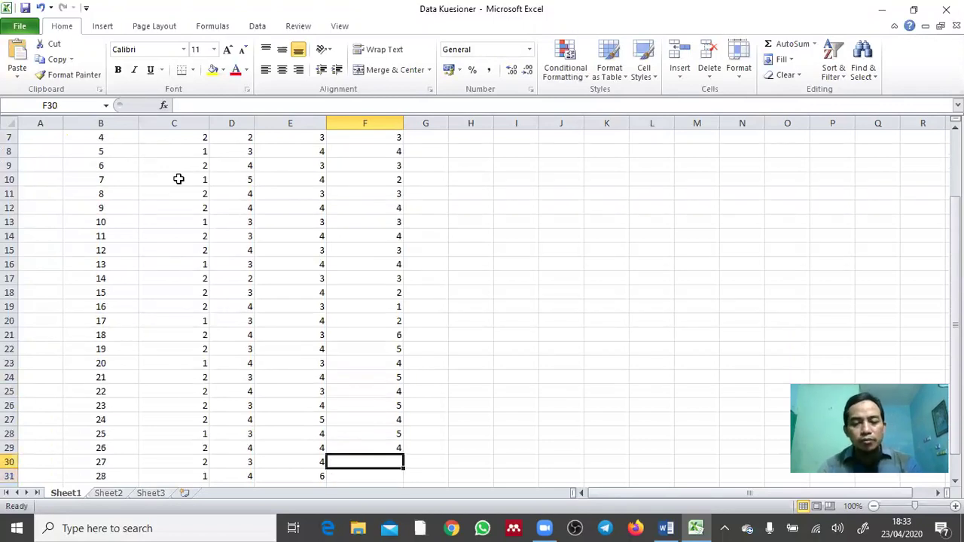
Enter 4, 3, 4, 3 in the last PEKERJAAN cells F30:F33, and 4 in F34 below them.
text(4)
key(Return)
text(3)
key(Return)
text(4)
key(Return)
text(3)
key(Return)
text(4)
key(ctrl+Return)
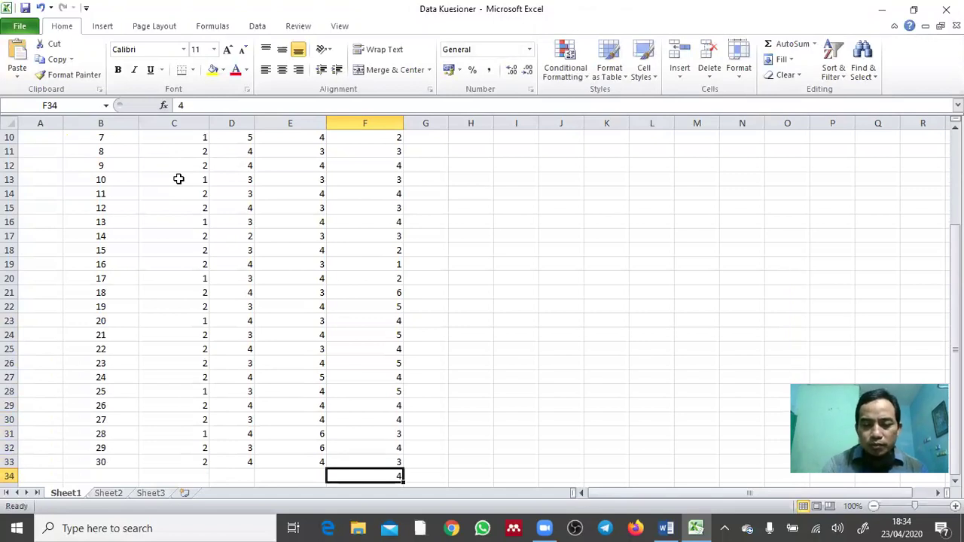
Look over the filled respondent table from its last row back up to the NO RESPONDEN heading in B3.
key(Up)
key(Up)
key(Up)
key(Up)
key(Up)
key(Up)
key(Up)
key(Up)
key(Up)
key(Up)
key(Up)
key(Up)
key(Up)
key(Up)
key(Up)
key(Up)
key(Up)
key(Up)
key(Up)
key(Up)
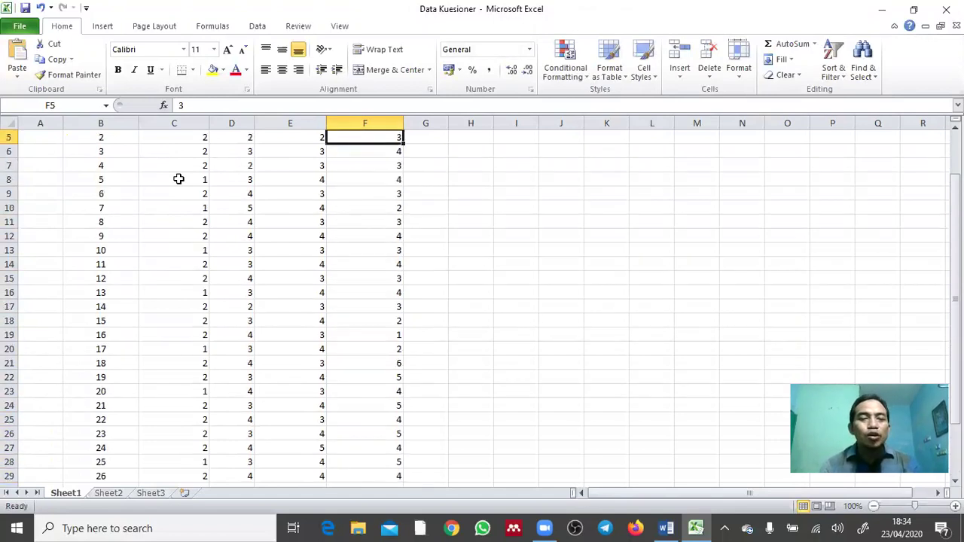
key(Down)
key(Down)
key(Left)
key(Left)
key(Left)
key(Left)
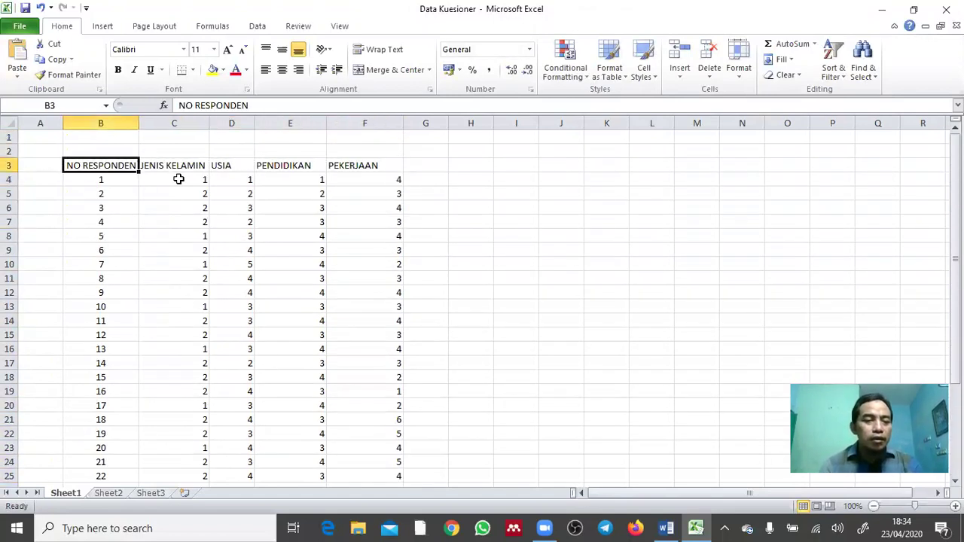
Apply all borders to the respondent table B3:F33 and centre the contents of all its cells.
key(shift+Right)
key(shift+Right)
key(shift+Right)
key(shift+Right)
key(shift+Down)
key(shift+Down)
key(shift+Down)
key(shift+Down)
key(shift+Down)
key(shift+Down)
key(shift+Down)
key(shift+Down)
key(shift+Down)
key(shift+Down)
key(shift+Down)
key(shift+Down)
key(shift+Down)
key(shift+Down)
key(shift+Down)
key(shift+Down)
key(shift+Down)
key(shift+Down)
key(shift+Down)
key(shift+Down)
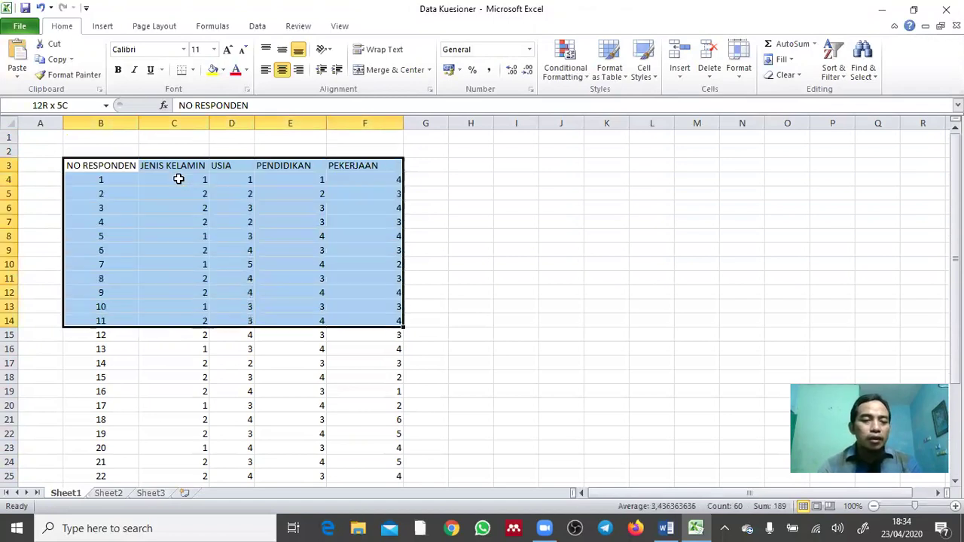
key(shift+Down)
key(shift+Down)
key(shift+Down)
key(shift+Down)
key(shift+Down)
key(shift+Down)
key(shift+Down)
key(shift+Down)
key(shift+Down)
key(shift+Down)
key(shift+Down)
key(shift+Down)
key(shift+Up)
key(shift+Up)
key(shift+Up)
key(shift+Up)
key(shift+Up)
key(shift+Up)
key(shift+Up)
key(shift+Up)
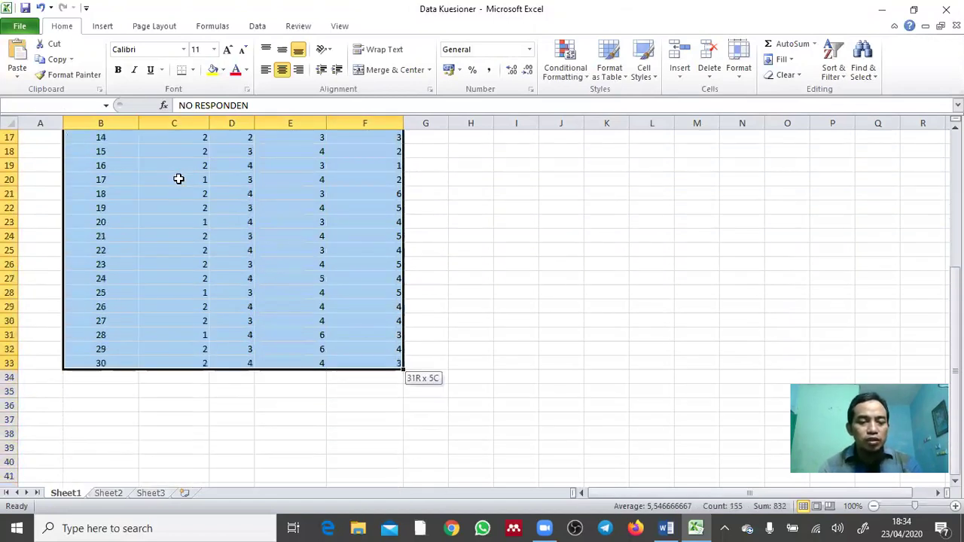
click(194, 71)
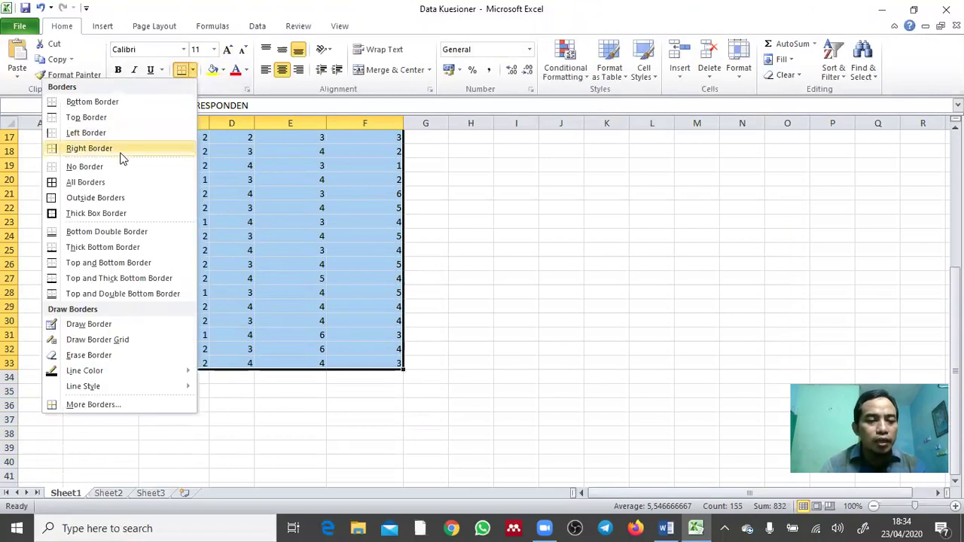
click(124, 181)
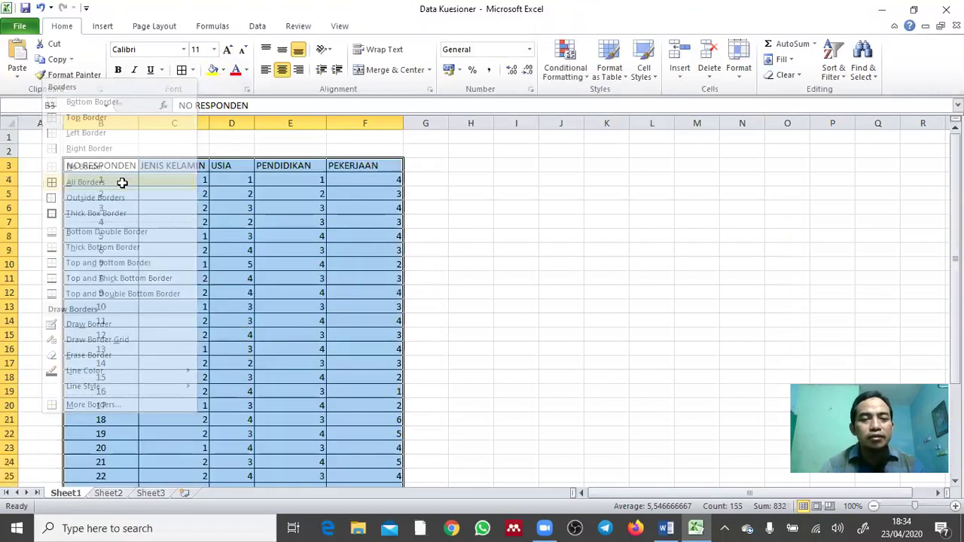
click(282, 71)
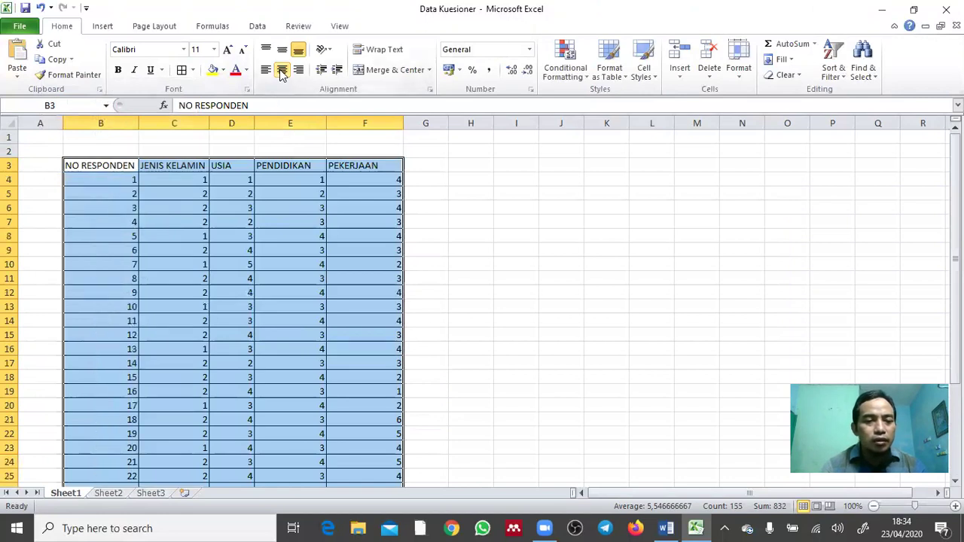
click(281, 71)
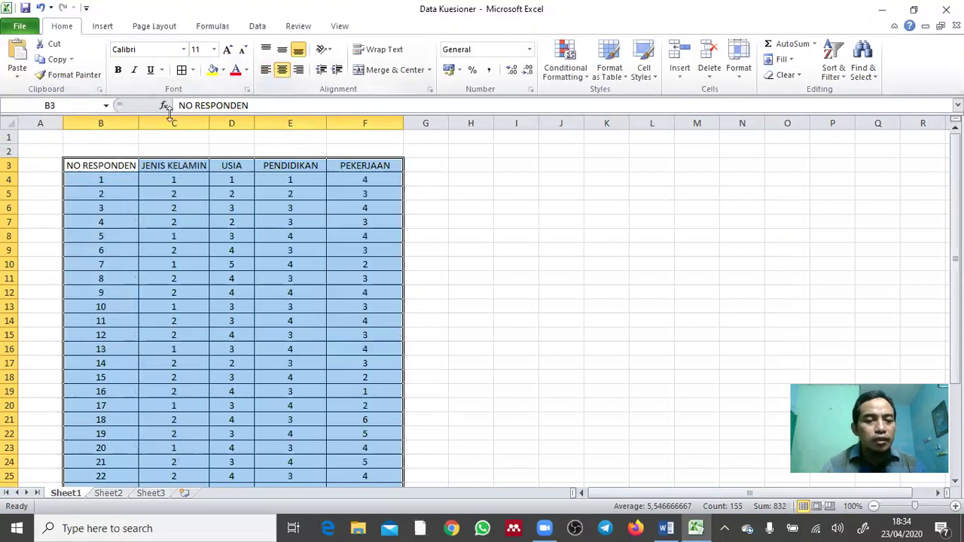
Enter the title REKAPAN DATA KUESIONER in B1 above the table, bold and left-aligned.
click(109, 148)
key(Up)
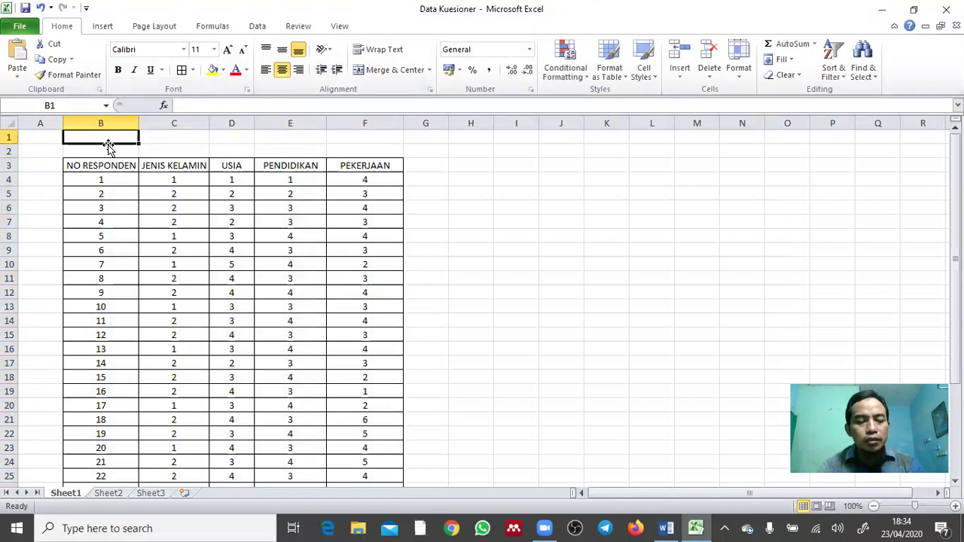
text(REKAPAN DATA KUESIONER)
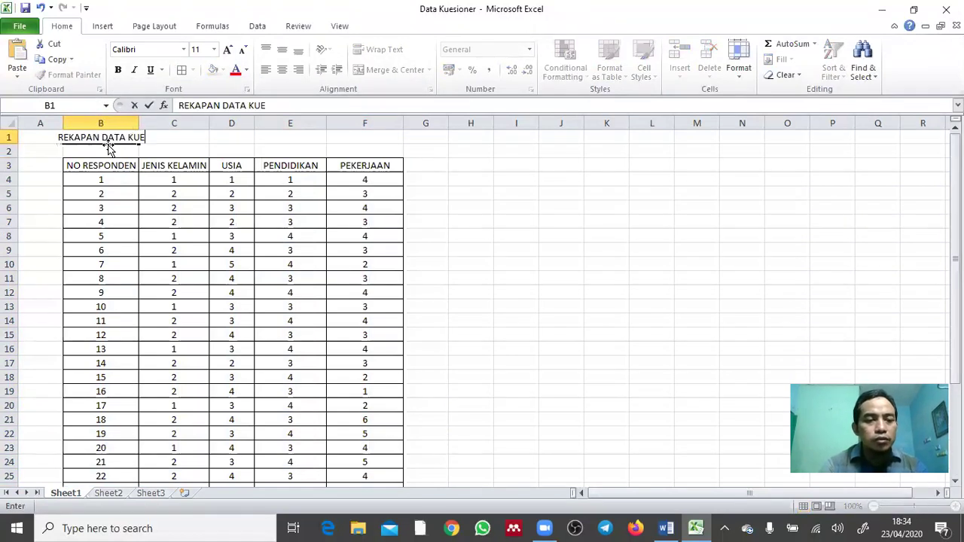
key(Return)
key(Up)
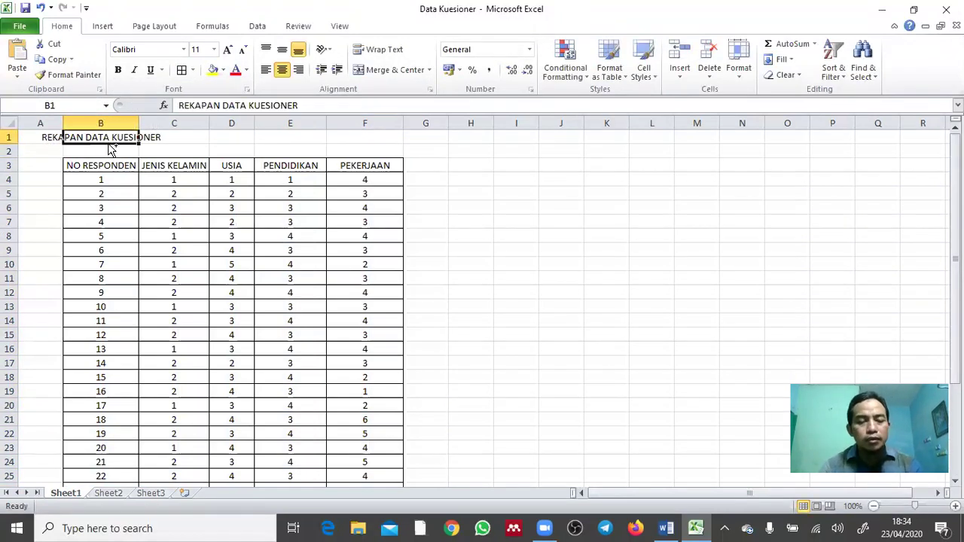
key(ctrl+b)
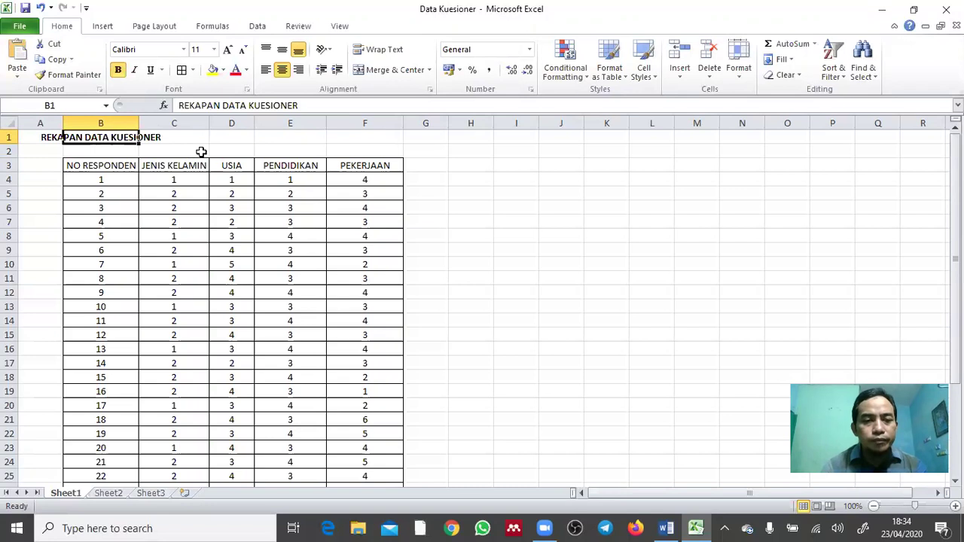
click(266, 70)
click(468, 193)
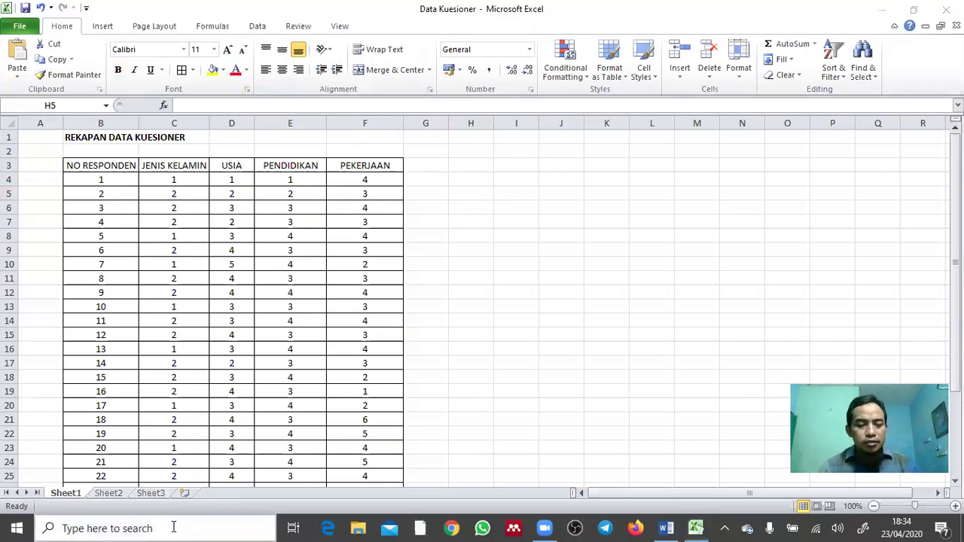
Launch PASW Statistics 18 and dismiss its startup dialog without opening a data source.
click(173, 526)
text(PASW)
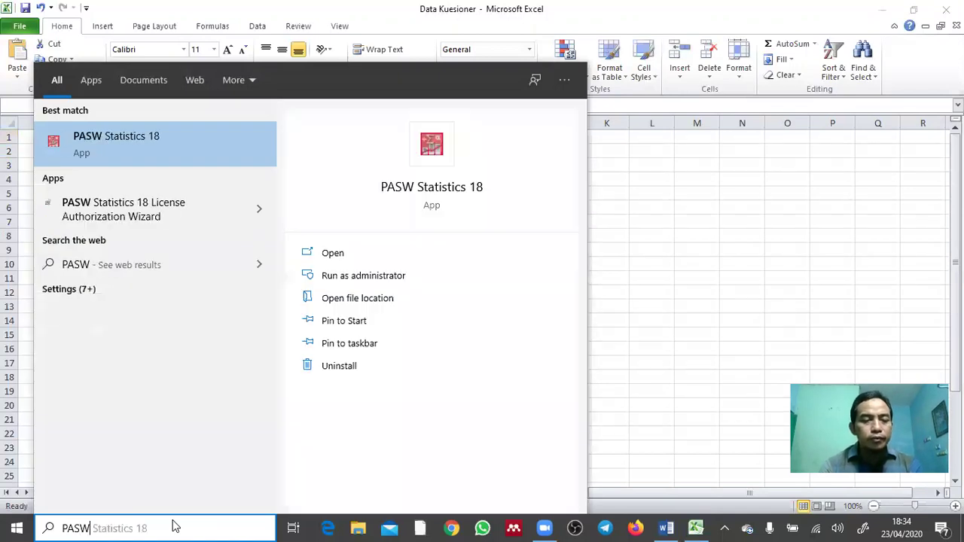
click(159, 139)
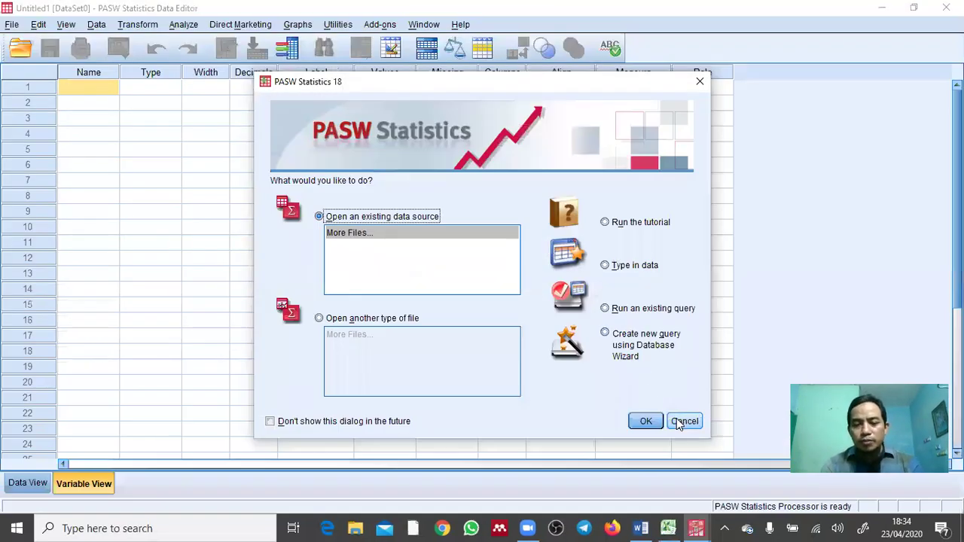
click(678, 422)
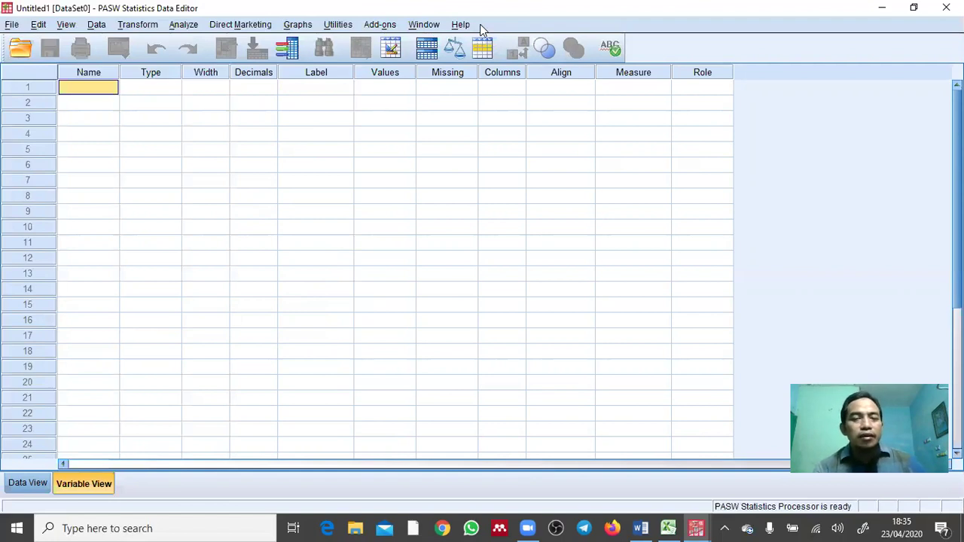
click(227, 91)
click(76, 91)
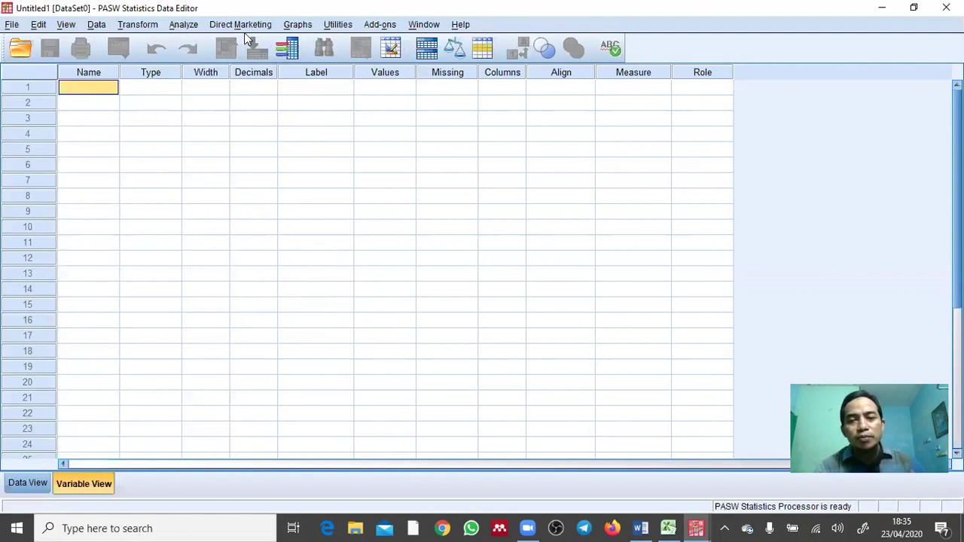
click(130, 89)
click(91, 93)
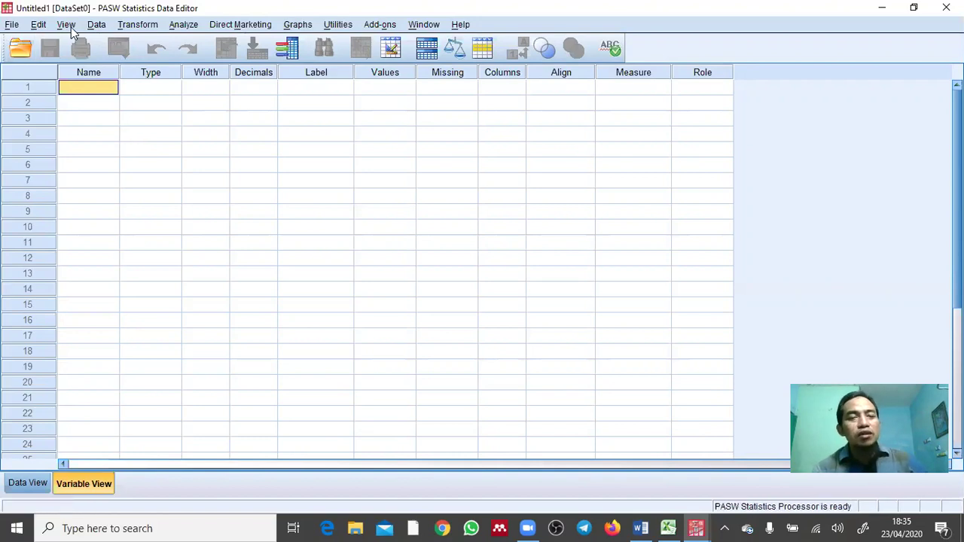
click(105, 103)
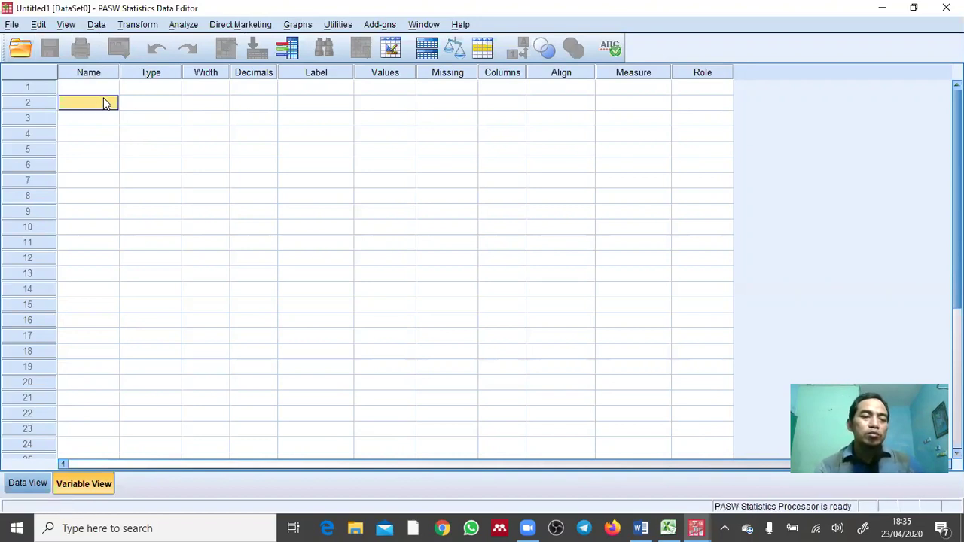
click(106, 89)
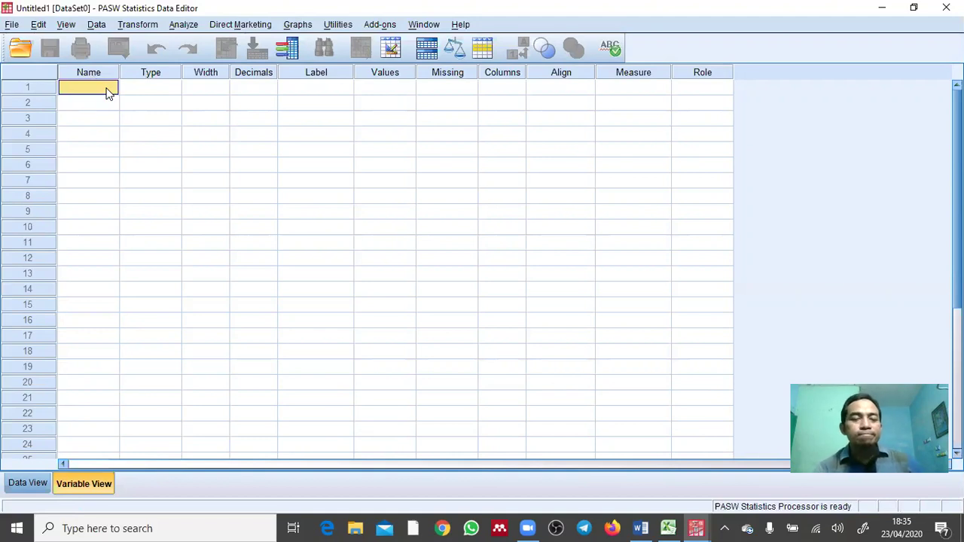
click(185, 26)
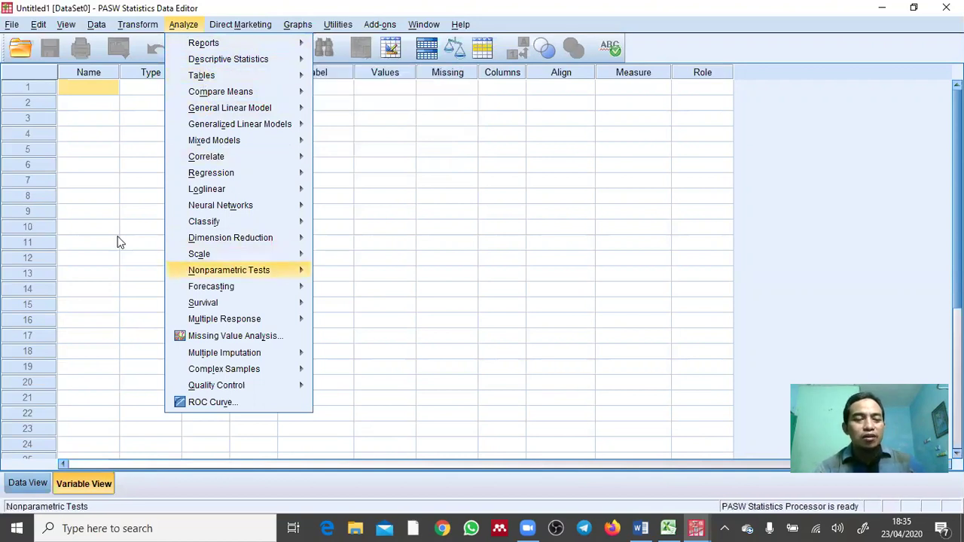
mouse_move(229, 270)
click(94, 92)
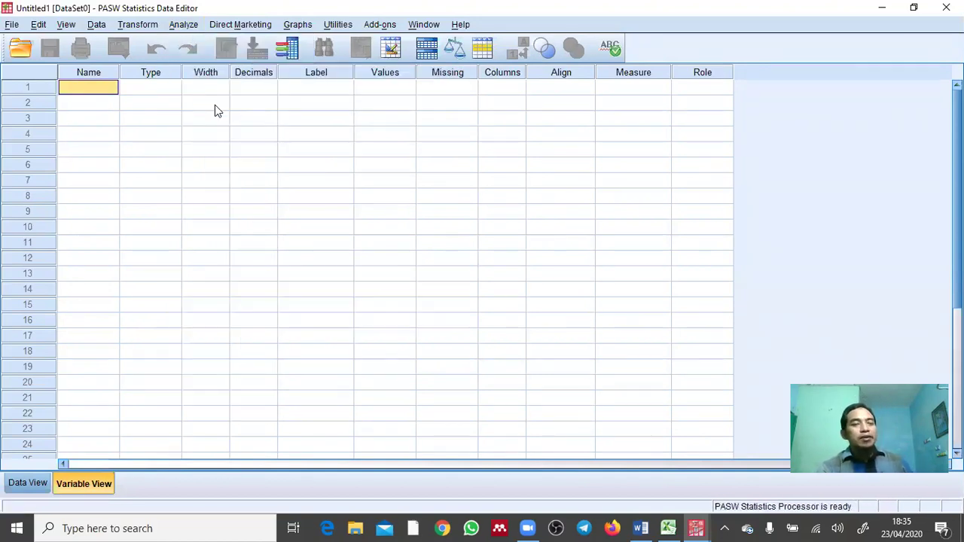
click(219, 104)
click(92, 88)
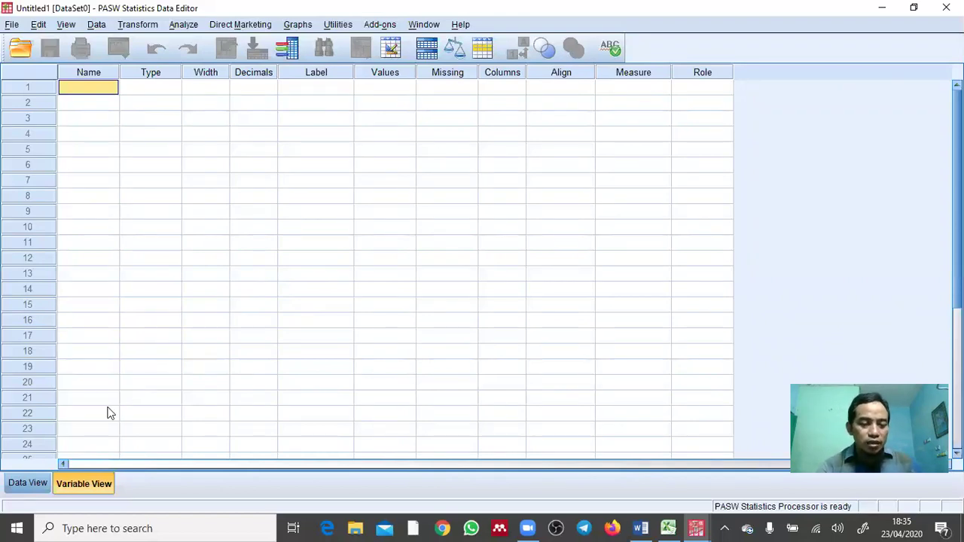
Compare the layouts of the empty dataset's Data View and Variable View, ending in Data View.
click(37, 483)
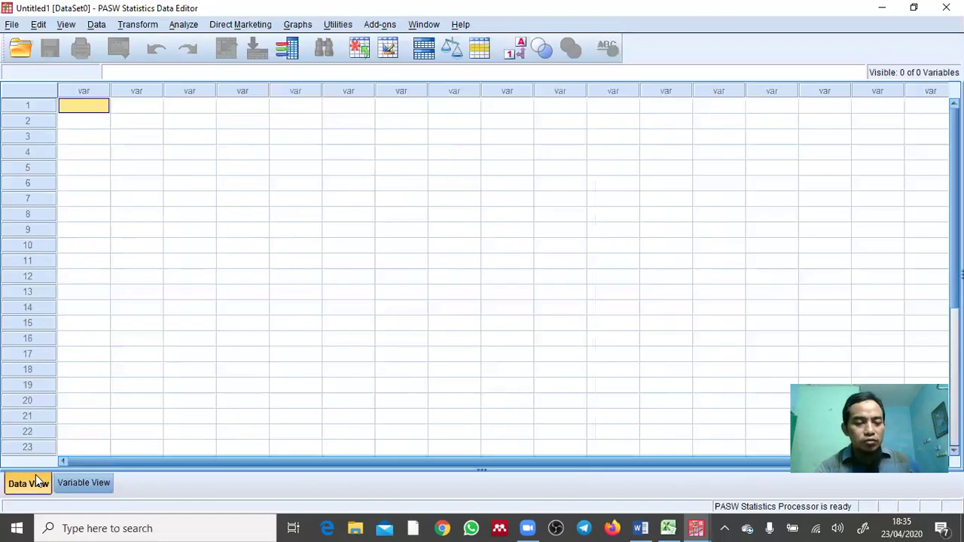
click(81, 487)
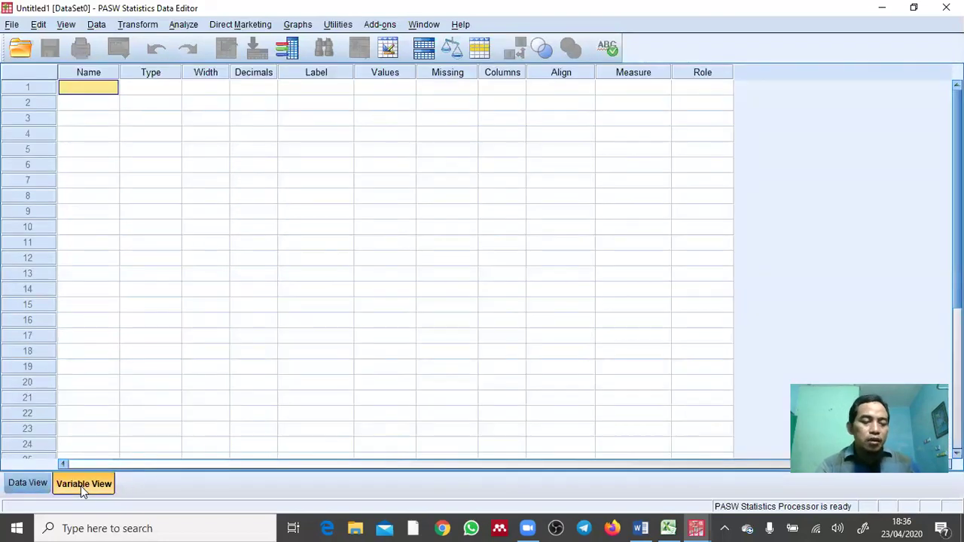
click(33, 486)
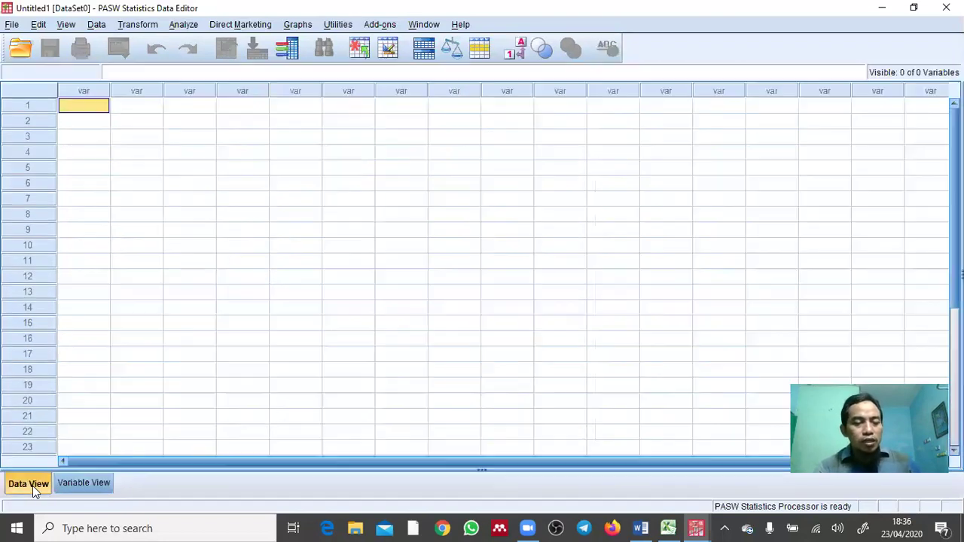
click(98, 122)
click(95, 104)
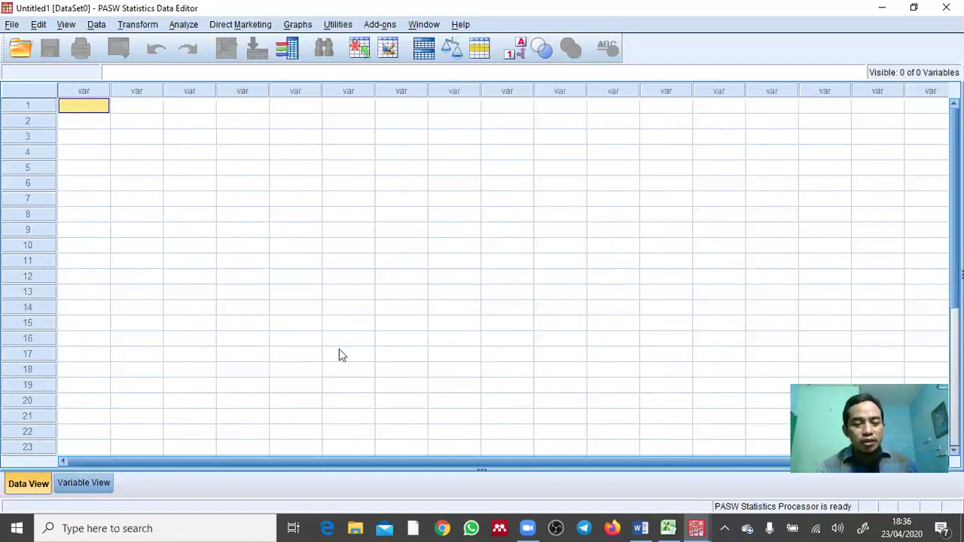
Compare the Excel table's column headings and JENIS KELAMIN codes with the empty Variable View in PASW Statistics.
click(668, 529)
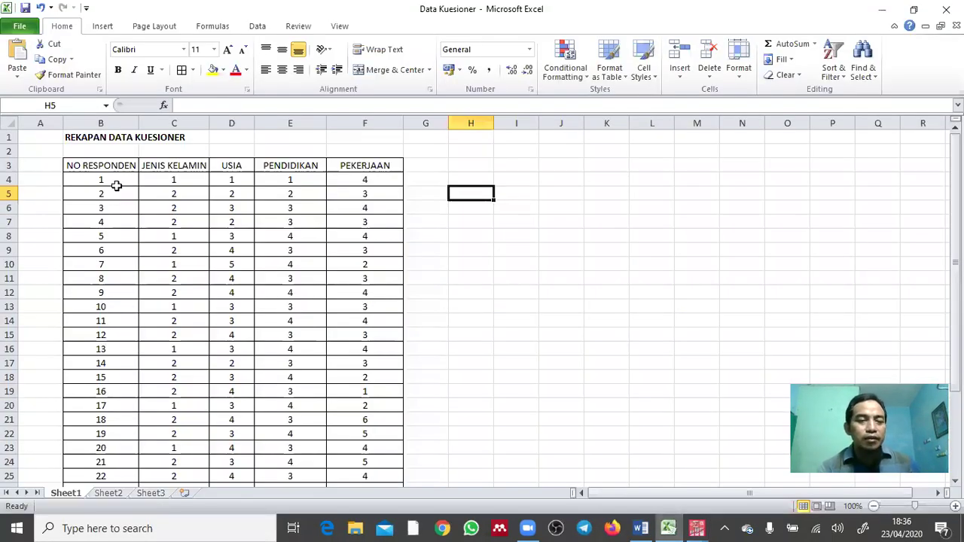
click(173, 181)
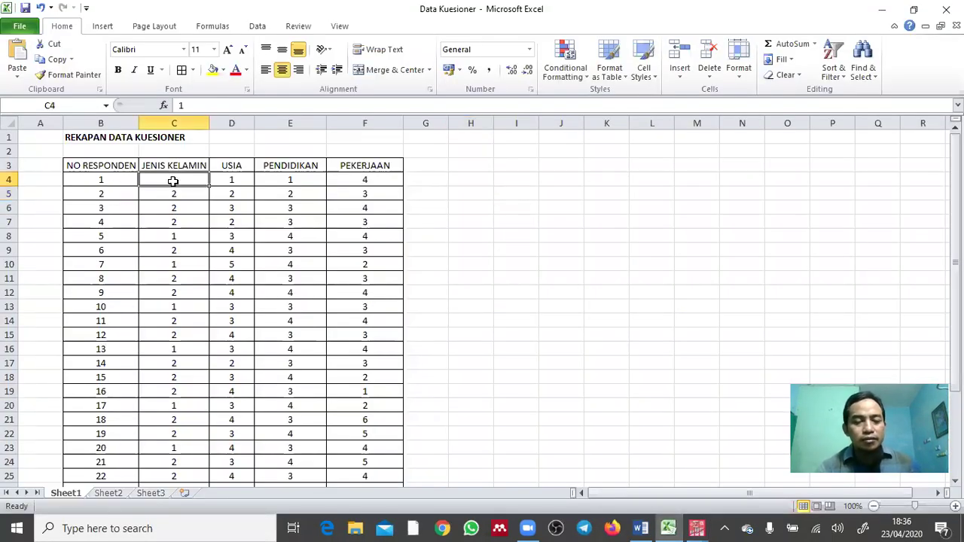
key(alt+Tab)
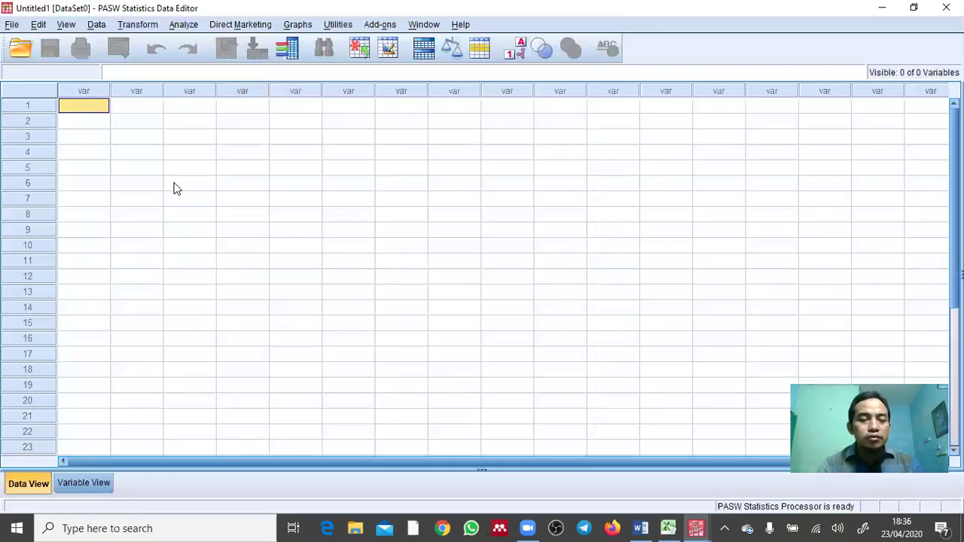
click(82, 483)
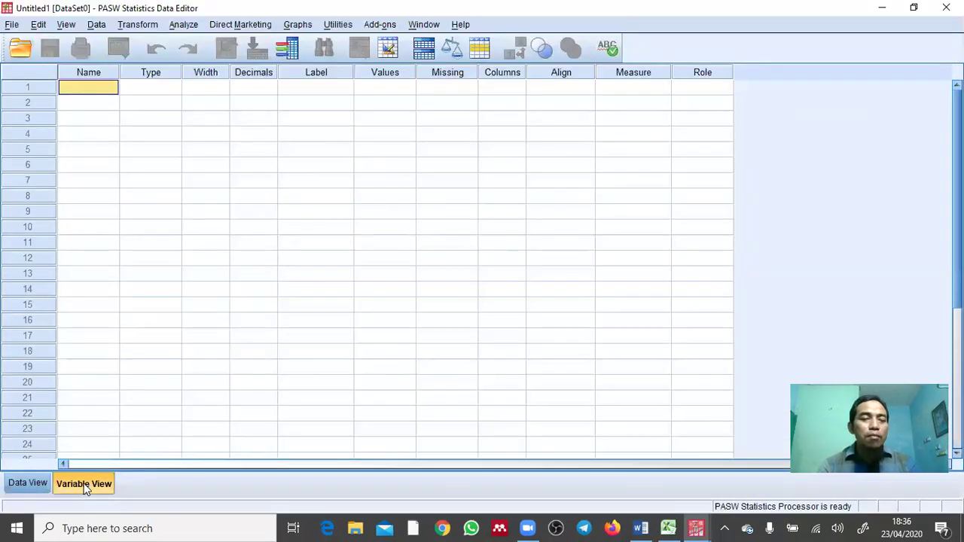
click(98, 105)
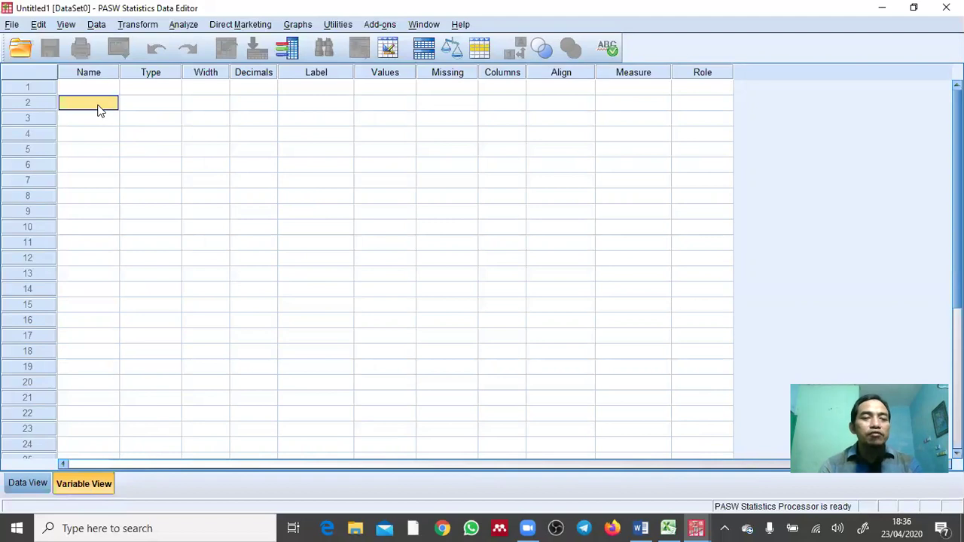
click(101, 84)
key(alt+Tab)
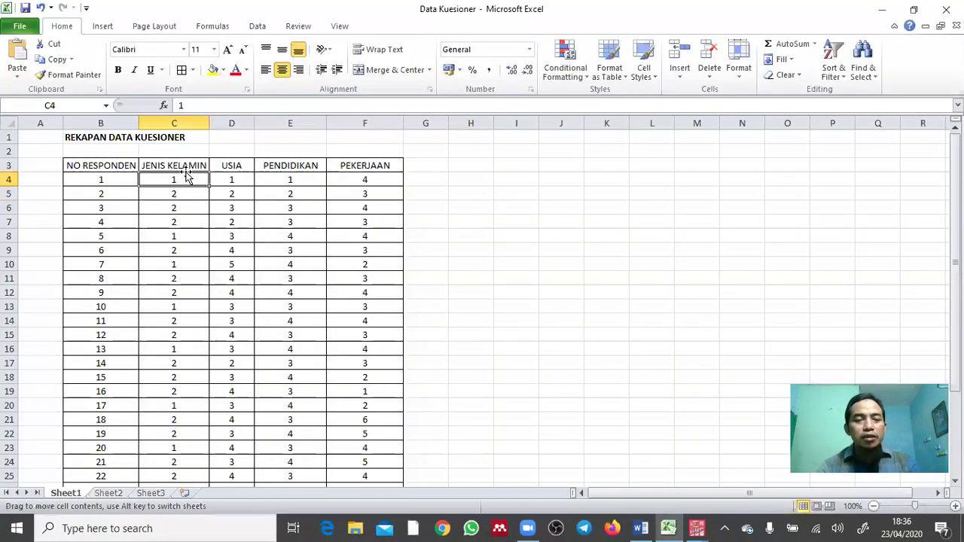
click(226, 166)
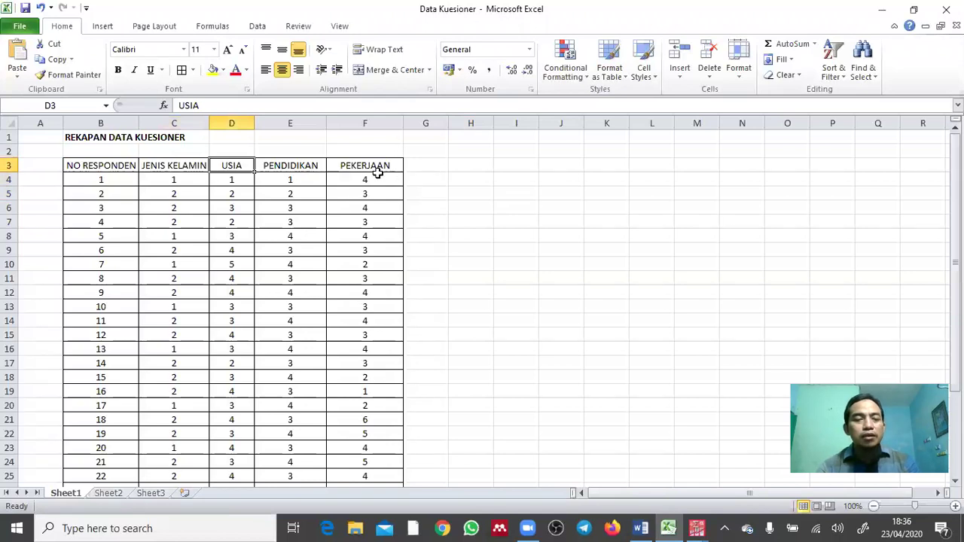
key(alt+Tab)
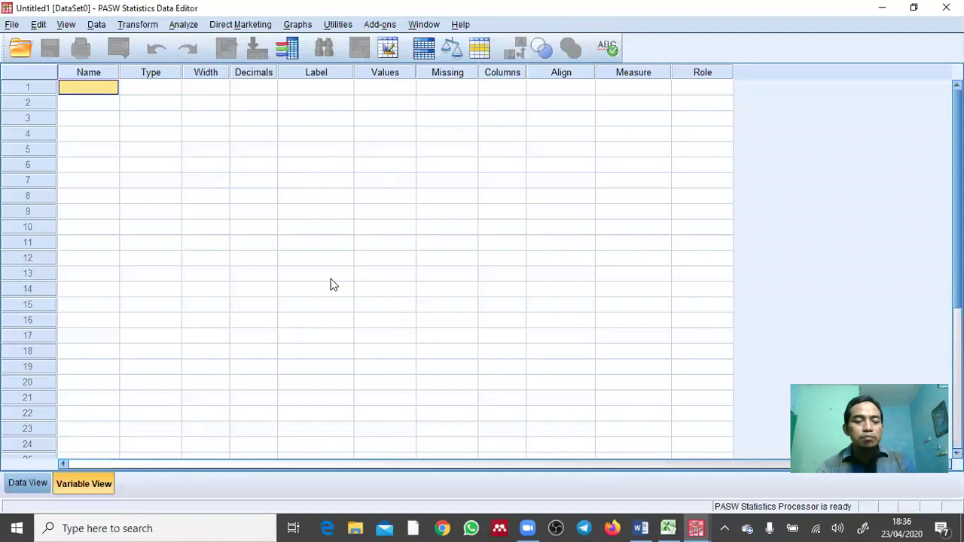
Switch to the Word questionnaire and review the numbered options in its IDENTITAS RESPONDEN section.
click(643, 528)
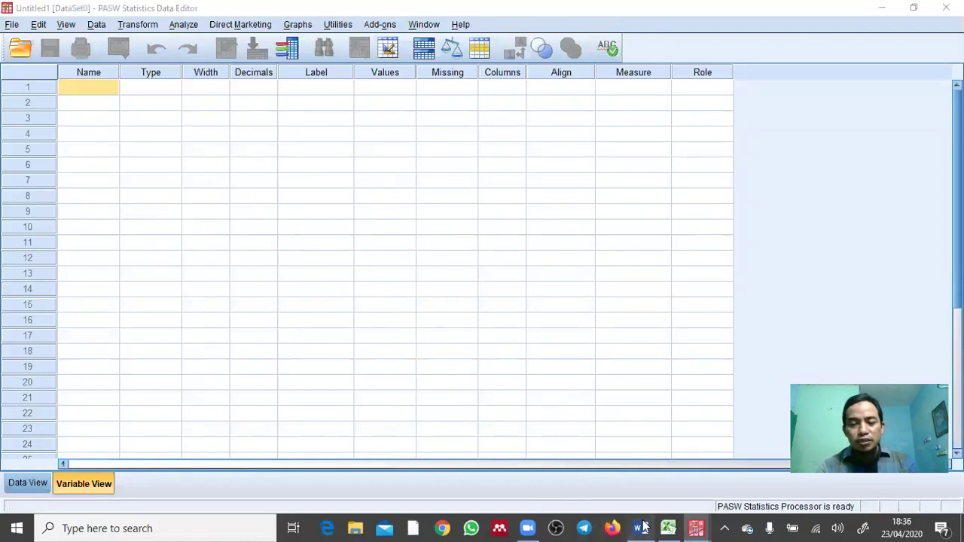
scroll(504, 281, up, 5)
scroll(504, 281, up, 3)
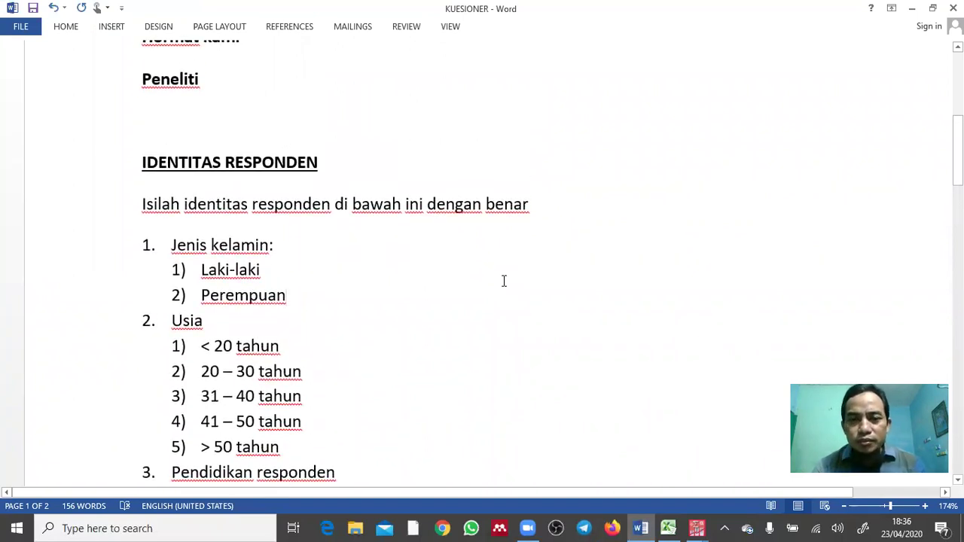
Switch from the Word questionnaire to PASW Statistics and examine the Name, Label and Values columns in Variable View.
key(alt+Tab)
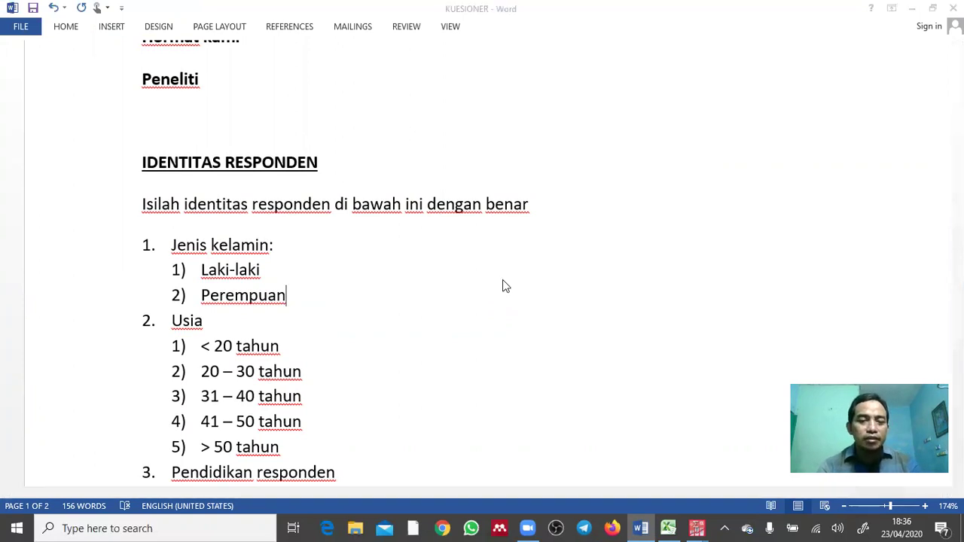
key(alt+Tab)
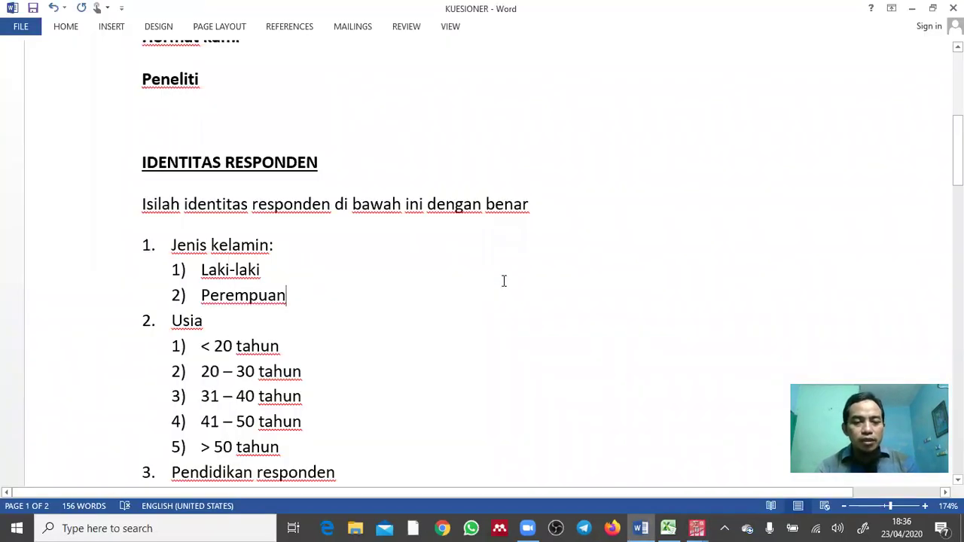
key(alt+Tab)
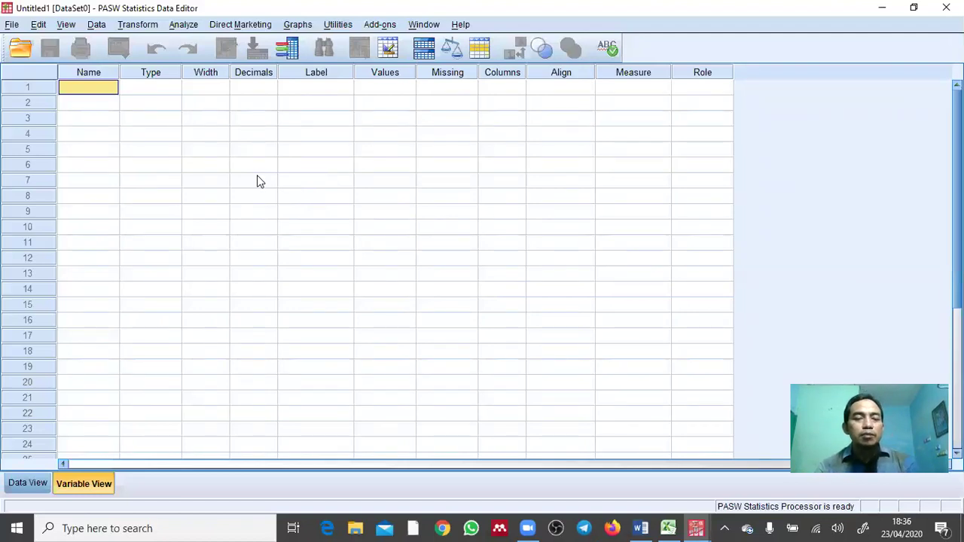
click(96, 75)
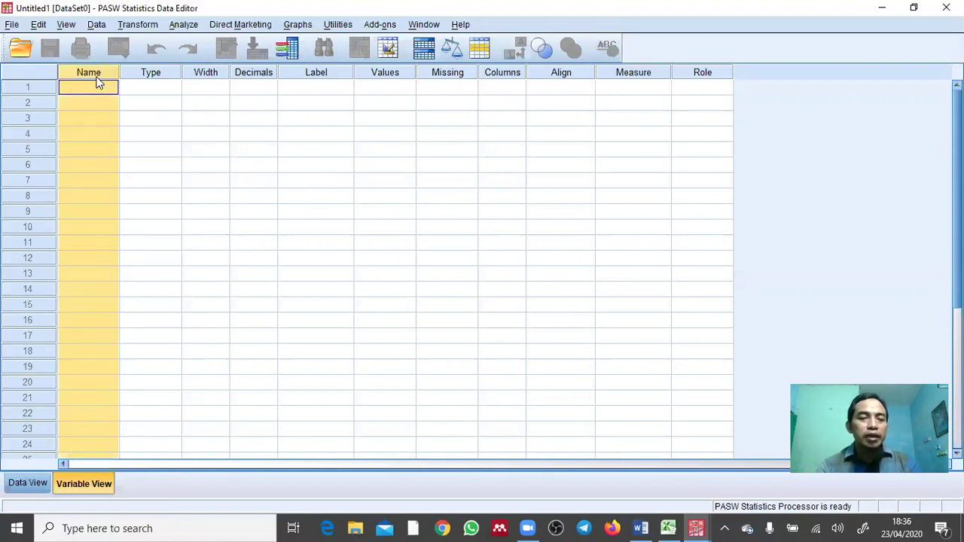
click(320, 75)
click(397, 73)
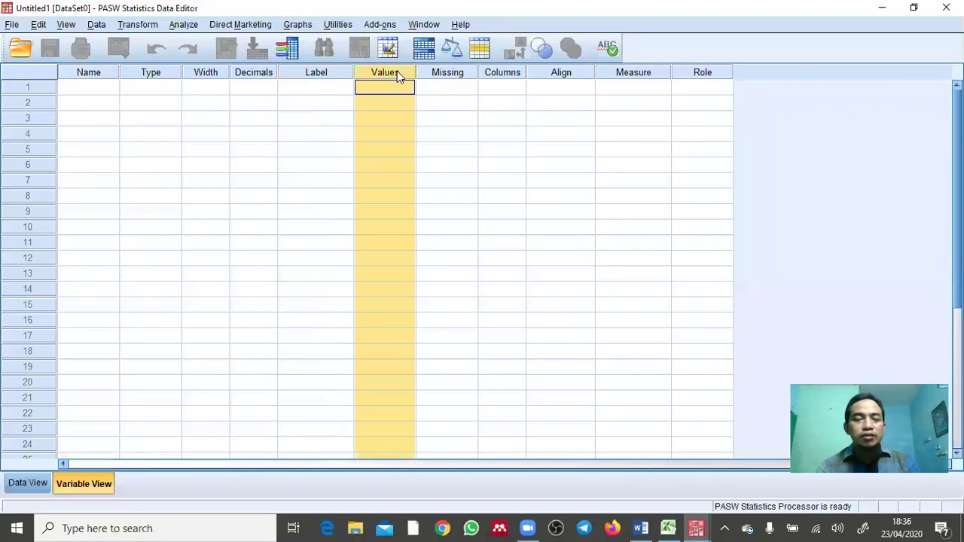
click(89, 88)
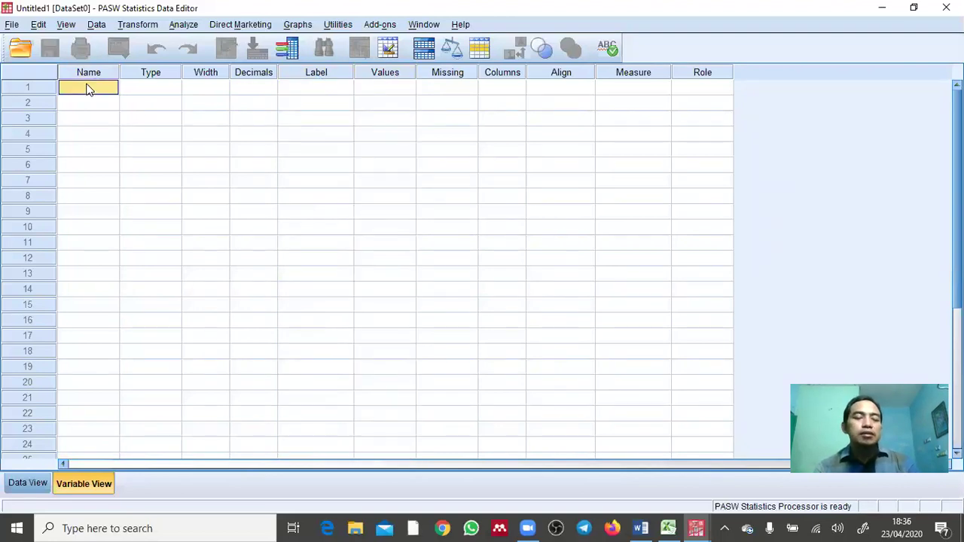
Name the first variable JK in Variable View.
key(alt+Tab)
key(alt+Tab)
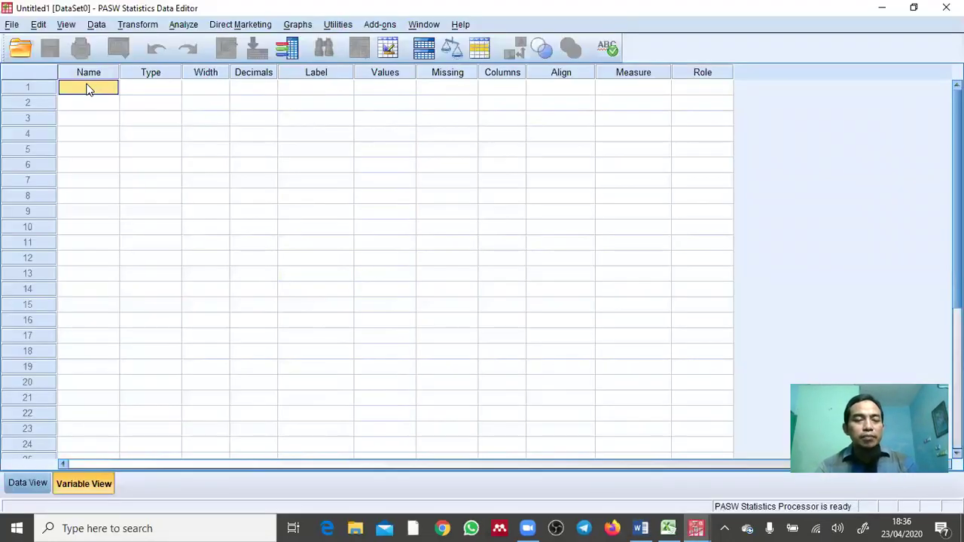
double_click(87, 86)
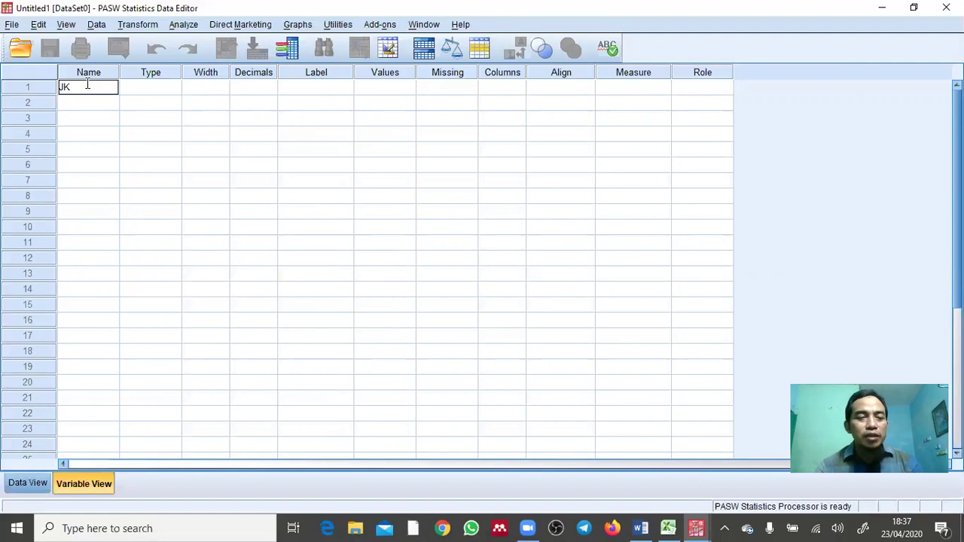
key(Return)
Try to rename the first variable as "Jenis Kelamin".
key(Left)
key(Left)
key(Left)
key(Left)
key(Left)
key(Left)
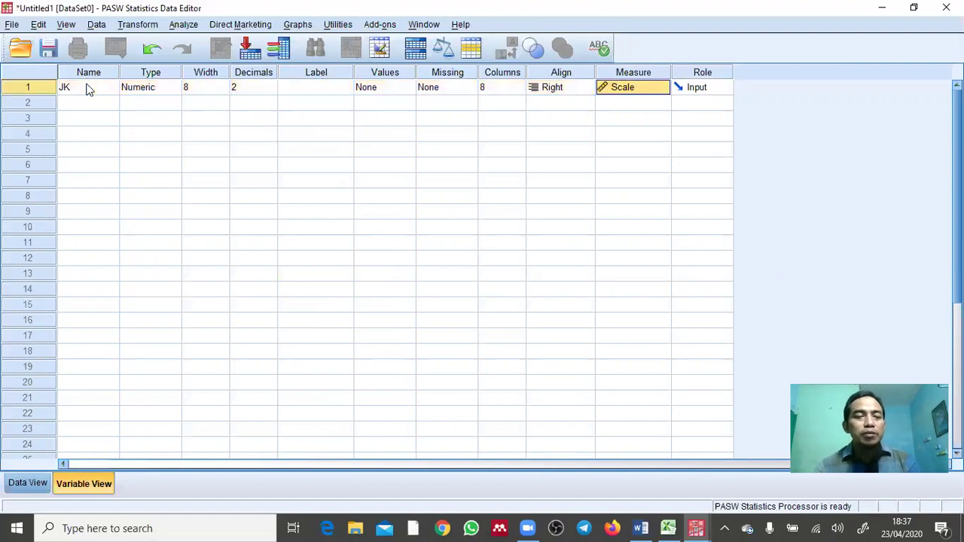
key(Left)
key(Left)
key(Left)
key(Left)
text(E)
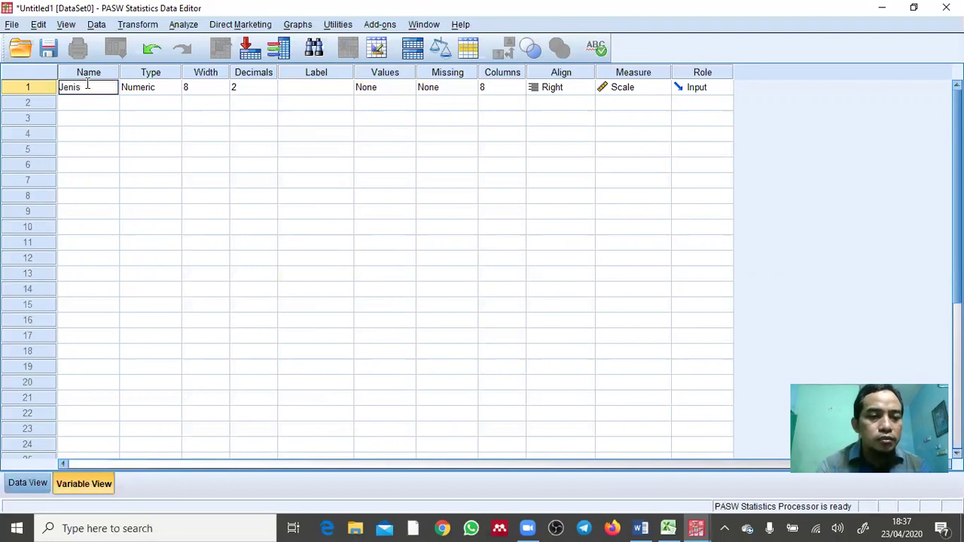
text(enis Kelamin)
key(Return)
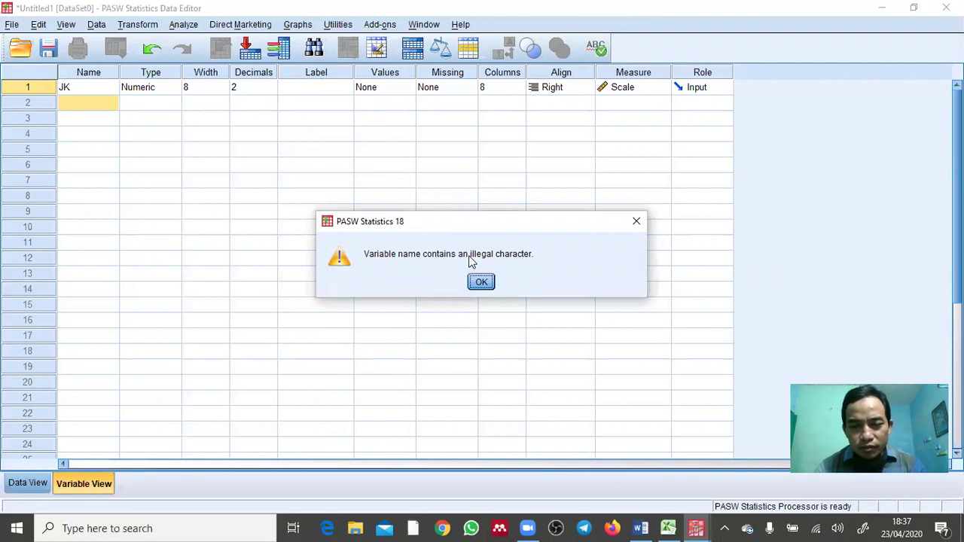
click(480, 285)
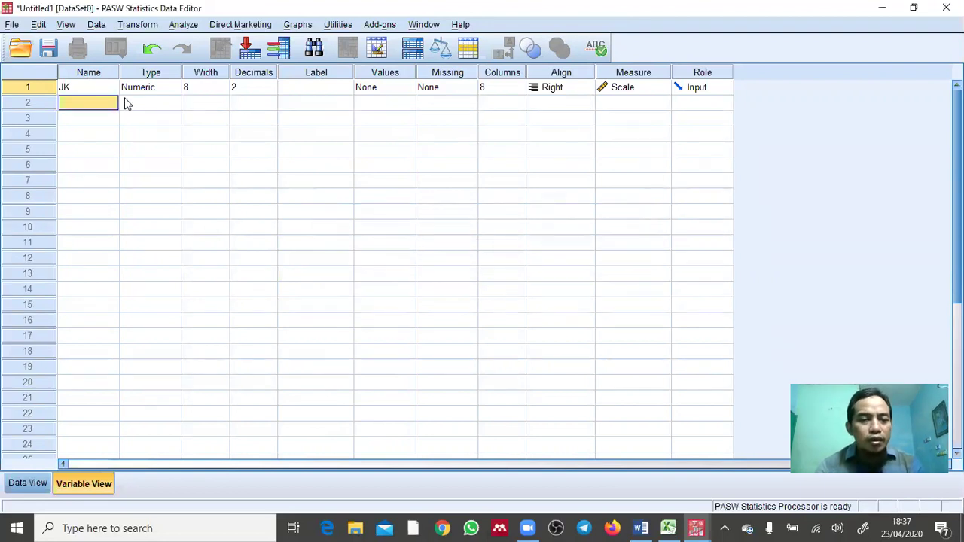
Enter JK as the first variable's name and set its label to "Jenis Kelamin".
click(92, 87)
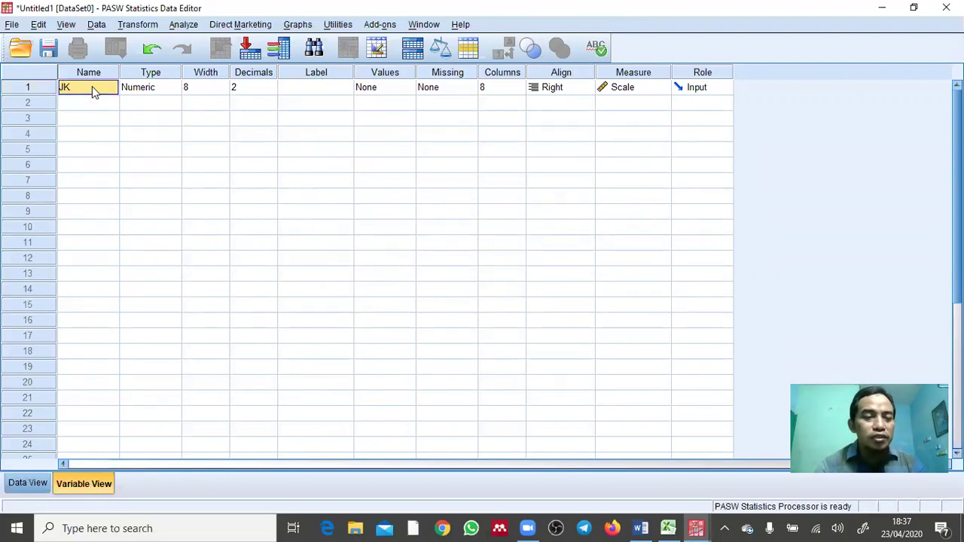
text(JL)
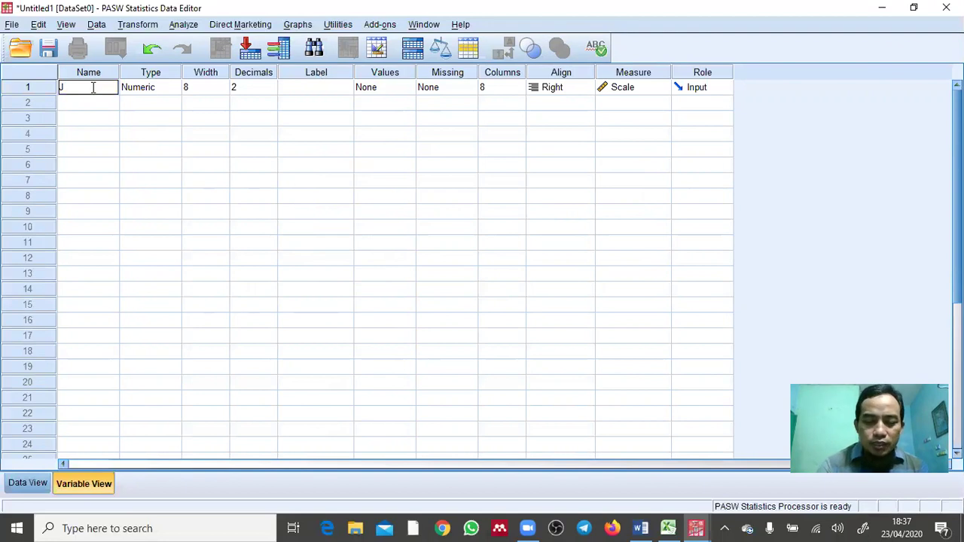
key(Tab)
key(Tab)
key(Tab)
key(Tab)
text(Jenis Kelam)
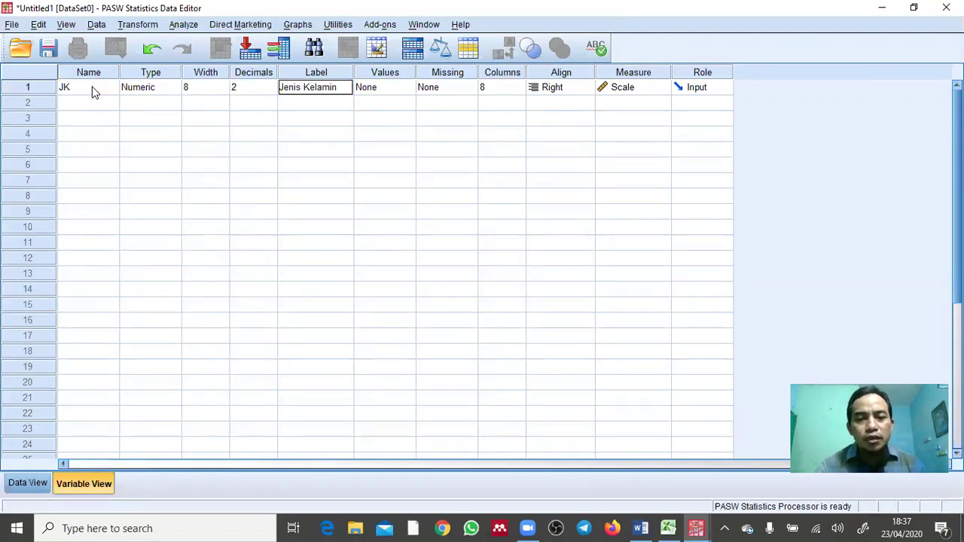
text(in)
key(Tab)
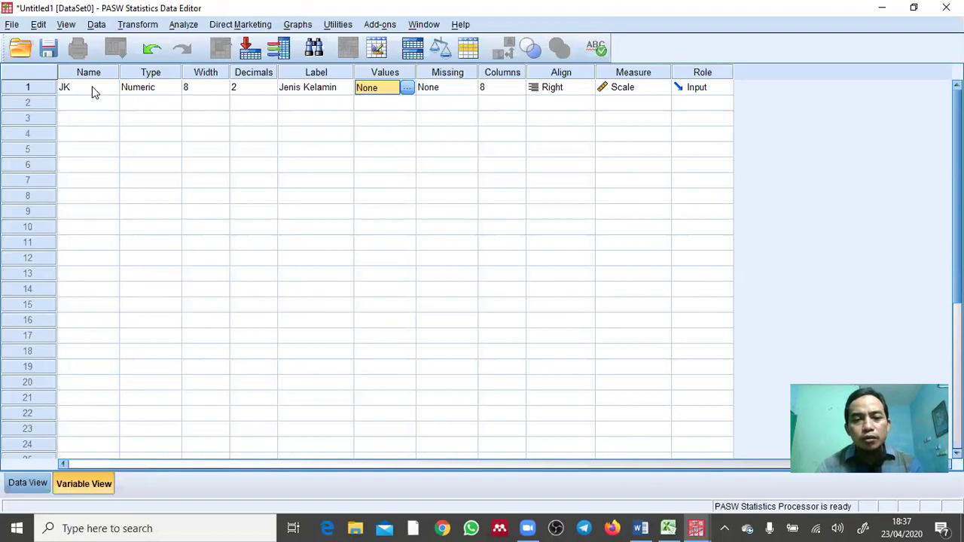
click(406, 88)
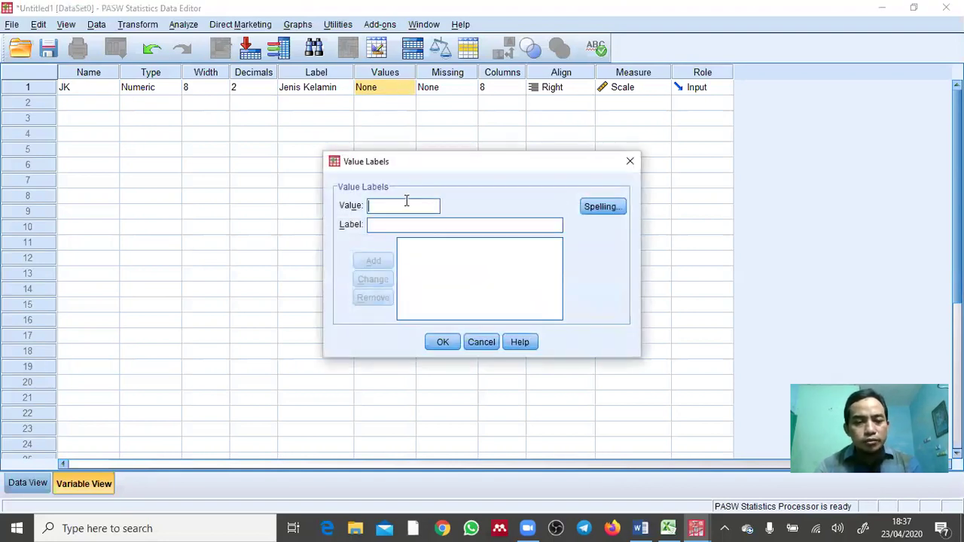
text(1)
key(alt+Tab)
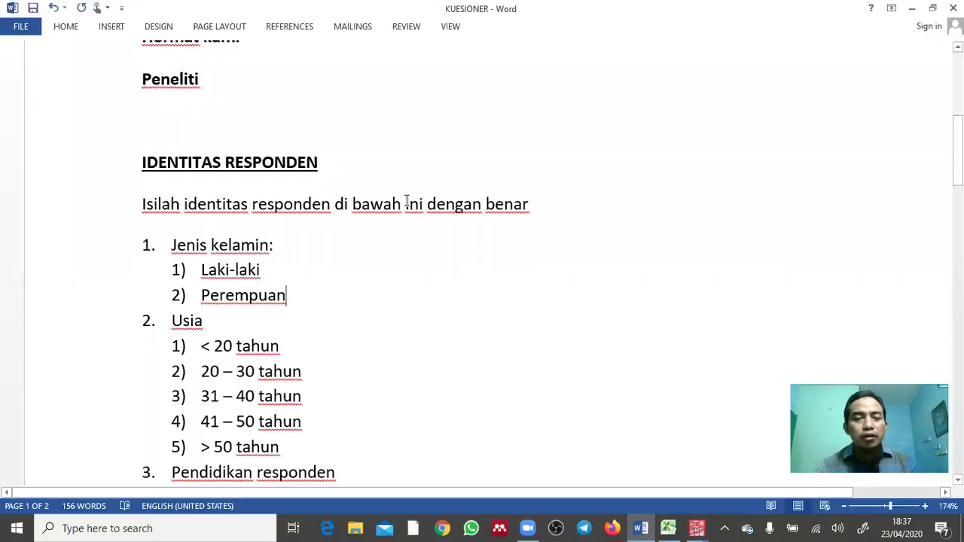
key(alt+Tab)
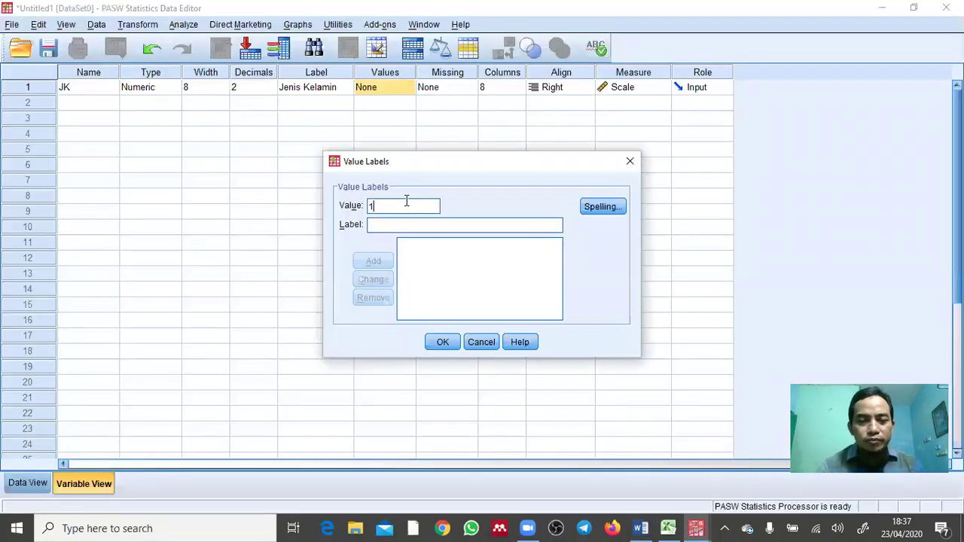
click(630, 161)
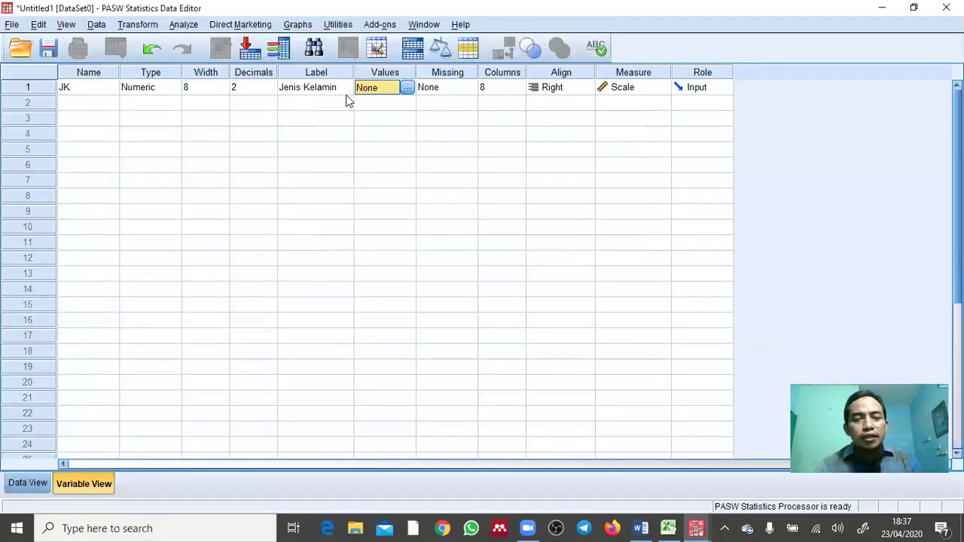
click(324, 94)
click(388, 89)
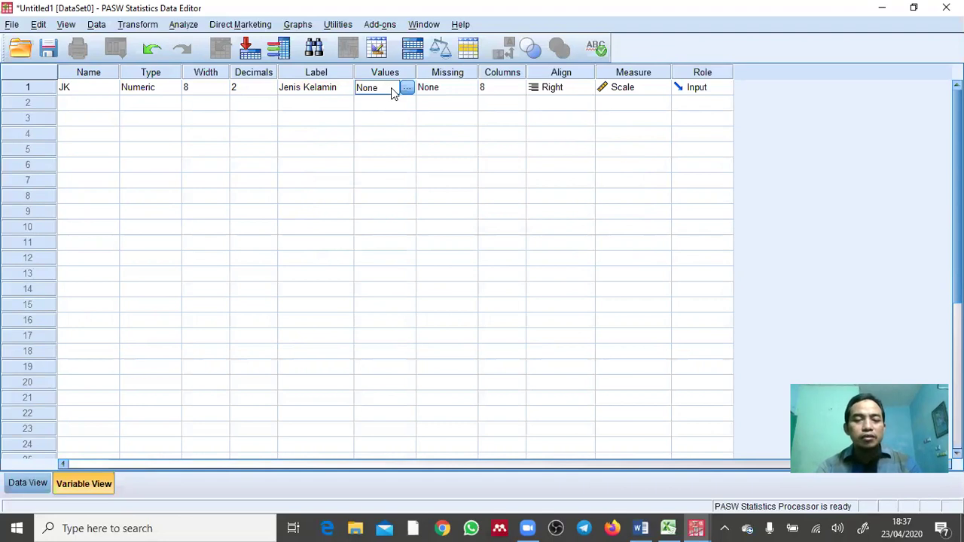
Check the numbered Jenis kelamin options in the Word questionnaire, ending back in the PASW Statistics Variable View.
key(alt+Tab)
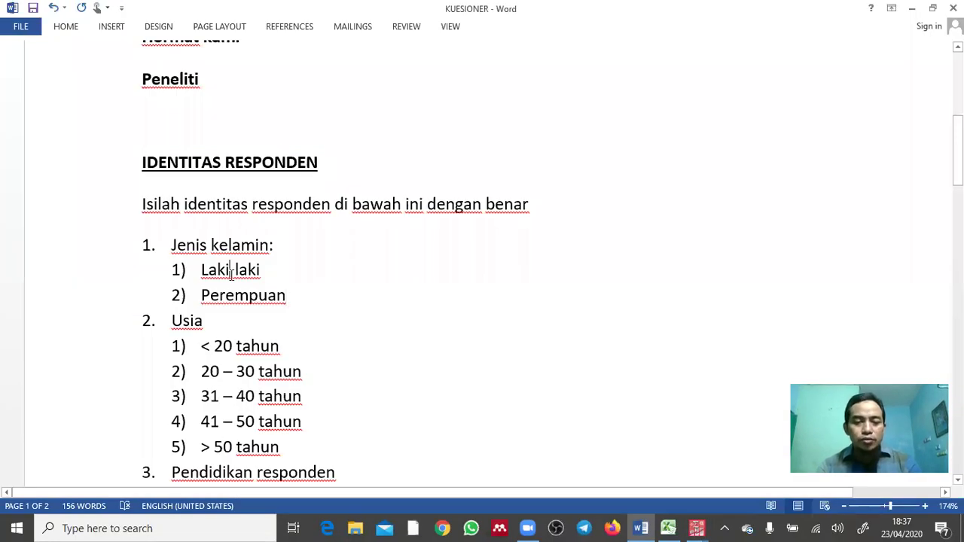
key(alt+Tab)
key(Tab)
click(179, 182)
click(181, 207)
click(177, 234)
key(alt+Tab)
key(alt+Tab)
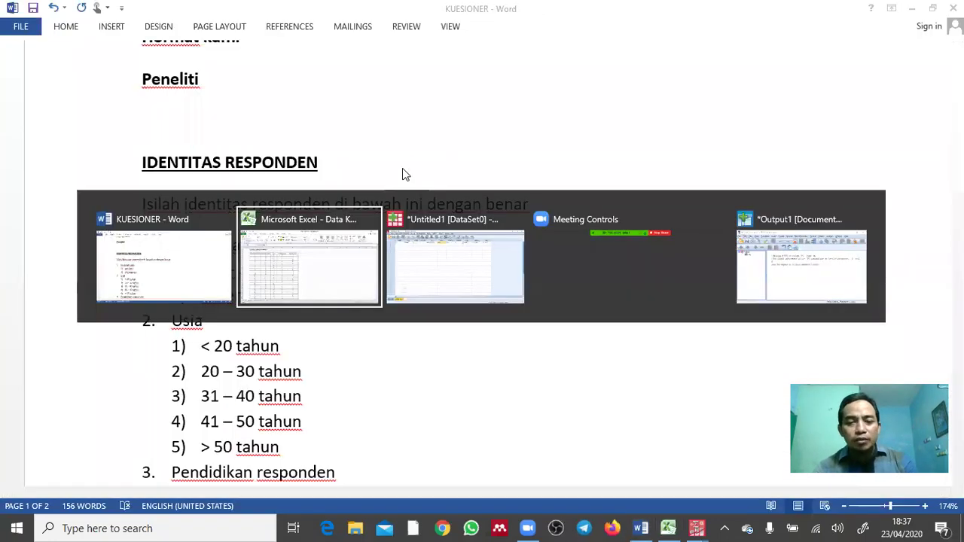
key(alt+Tab)
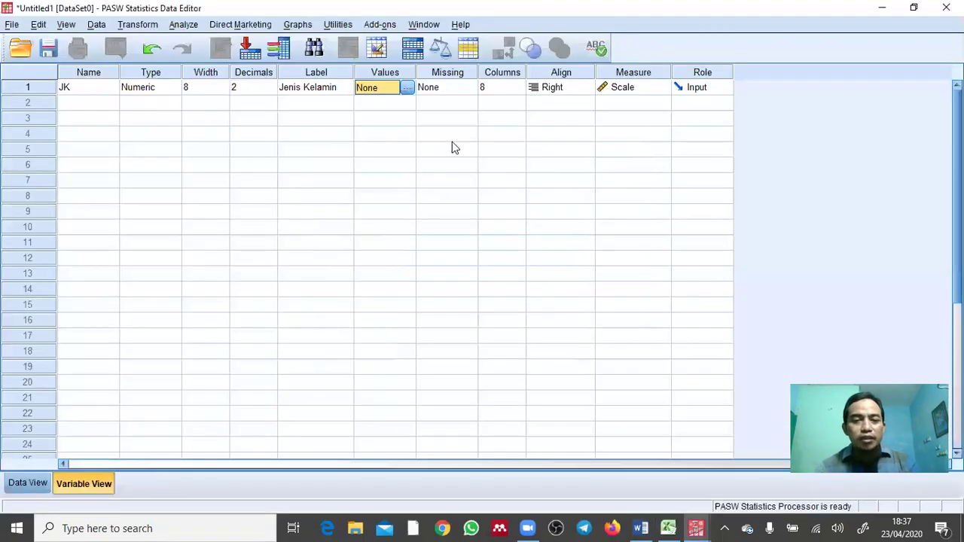
Define the value labels 1 = "Laki-laki" and 2 = "Perempuan" for the JK variable.
click(408, 89)
text(1)
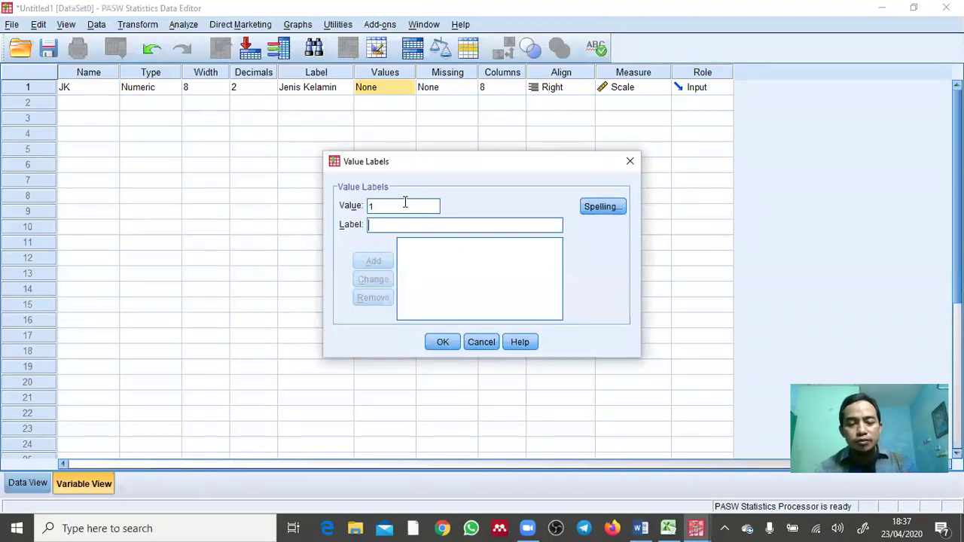
text(Laki-laki)
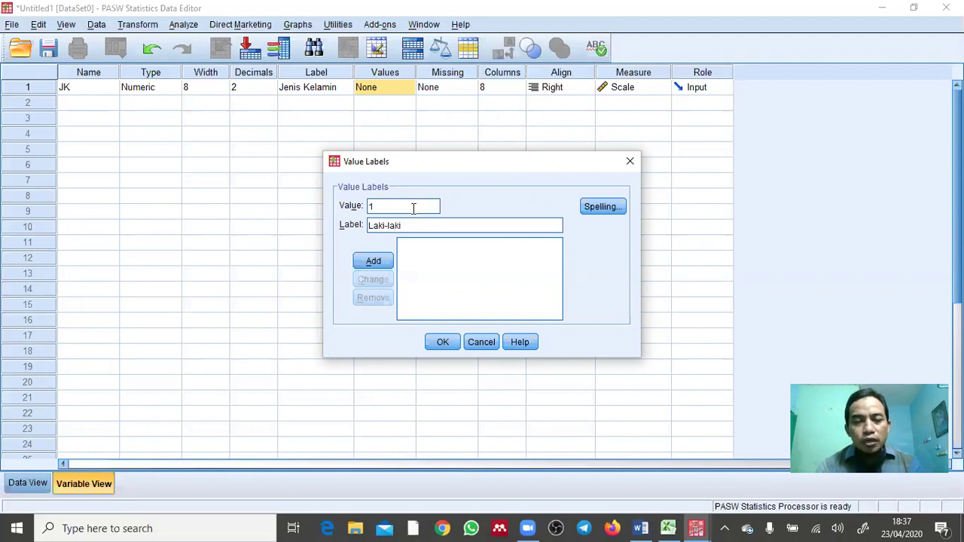
click(376, 264)
text(2)
key(Tab)
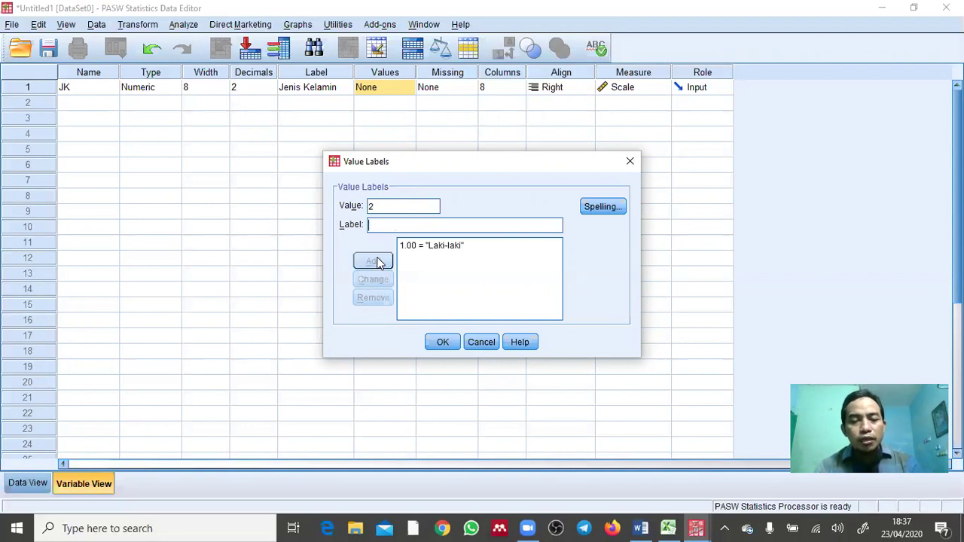
text(Perempuan)
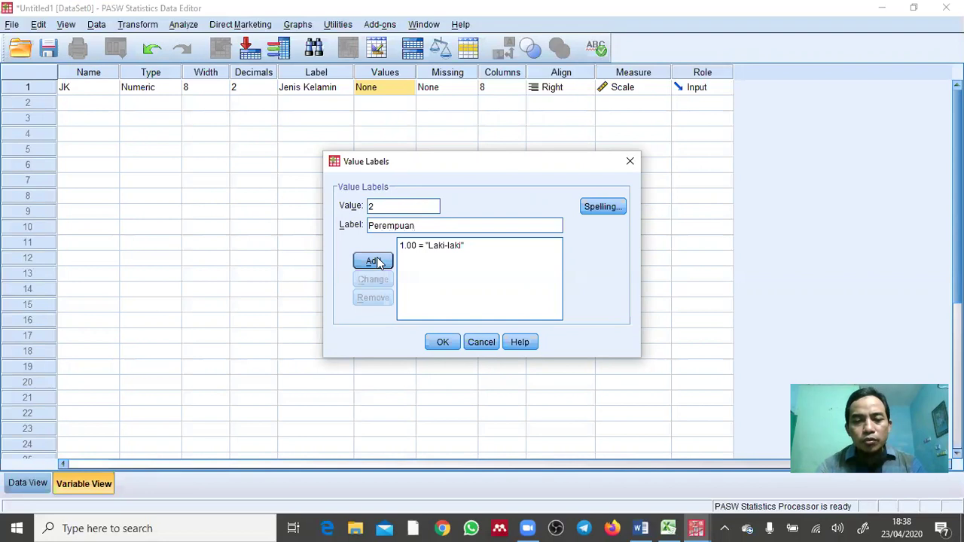
click(377, 262)
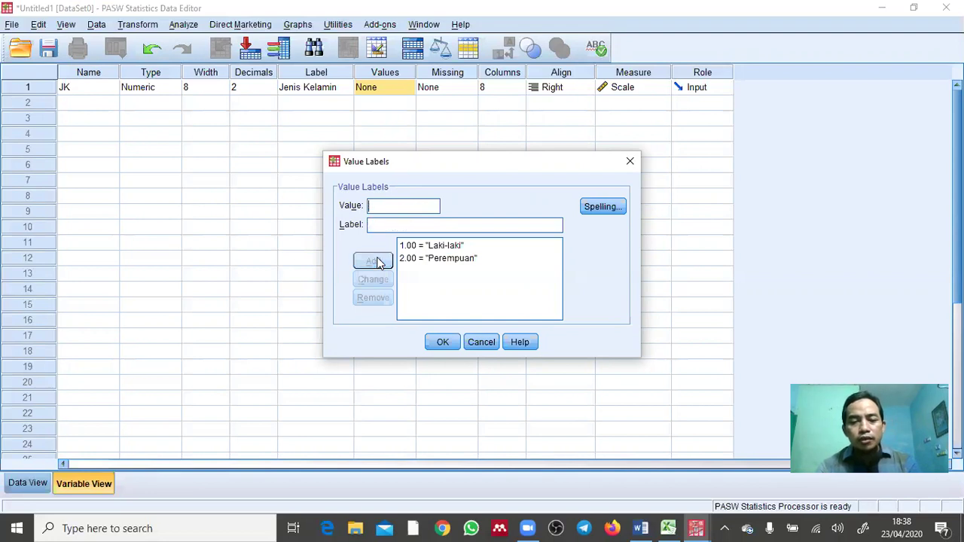
click(444, 343)
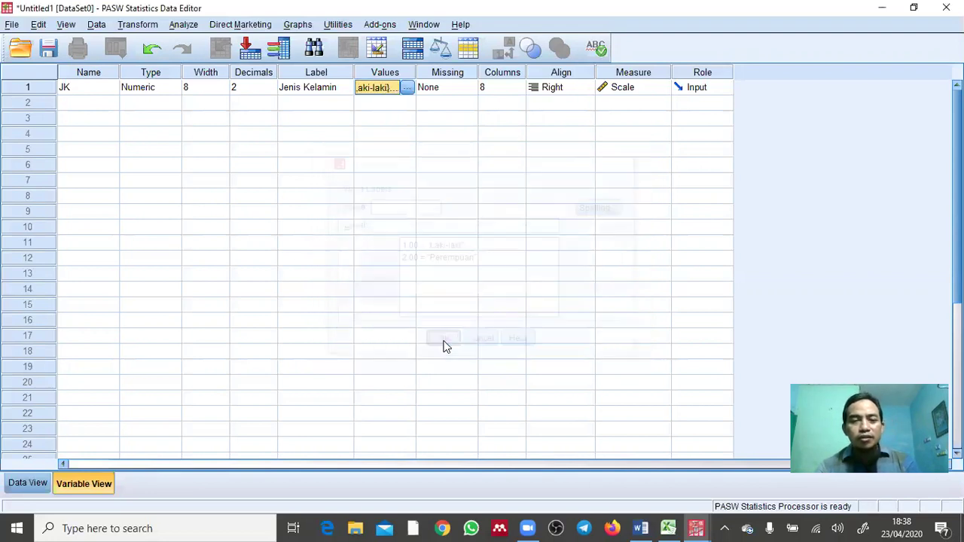
click(377, 104)
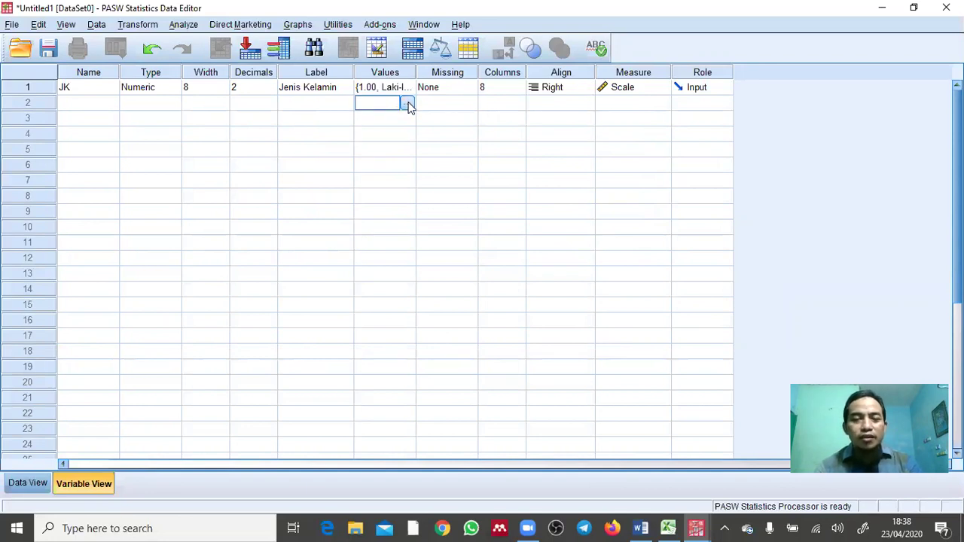
click(410, 106)
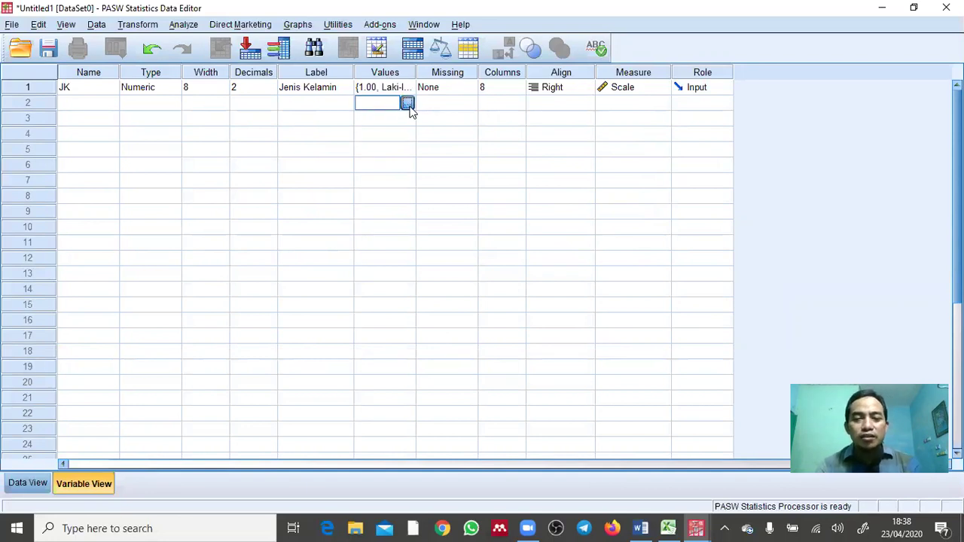
click(630, 164)
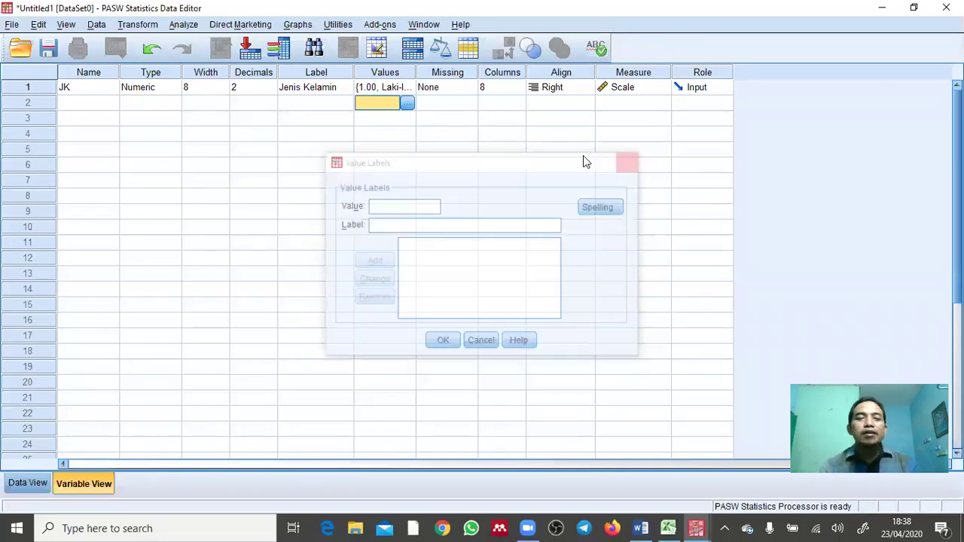
Name the second variable Usia and set its label to "Usia Responden".
click(58, 103)
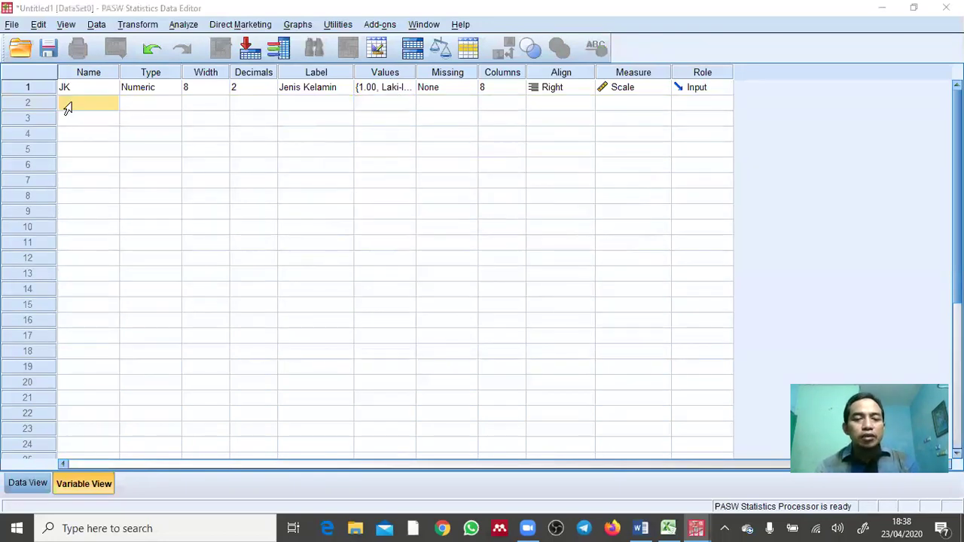
key(alt+Tab)
key(alt+Tab)
text(Us)
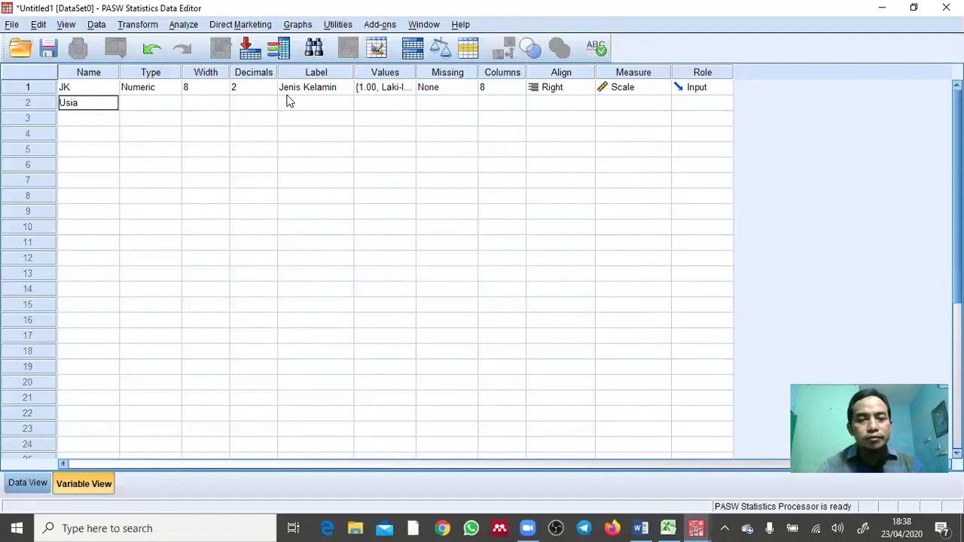
click(298, 102)
click(298, 102)
text(Us)
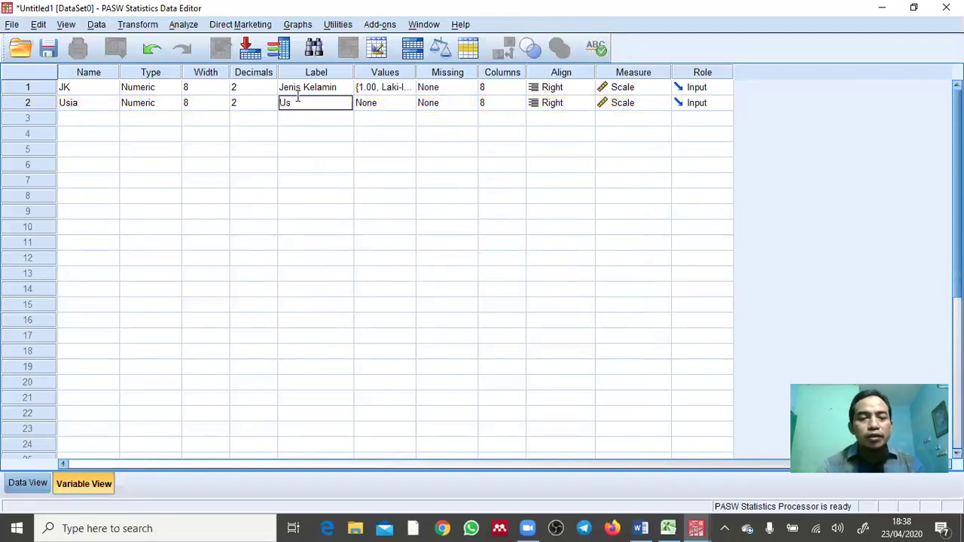
text(ia Responden)
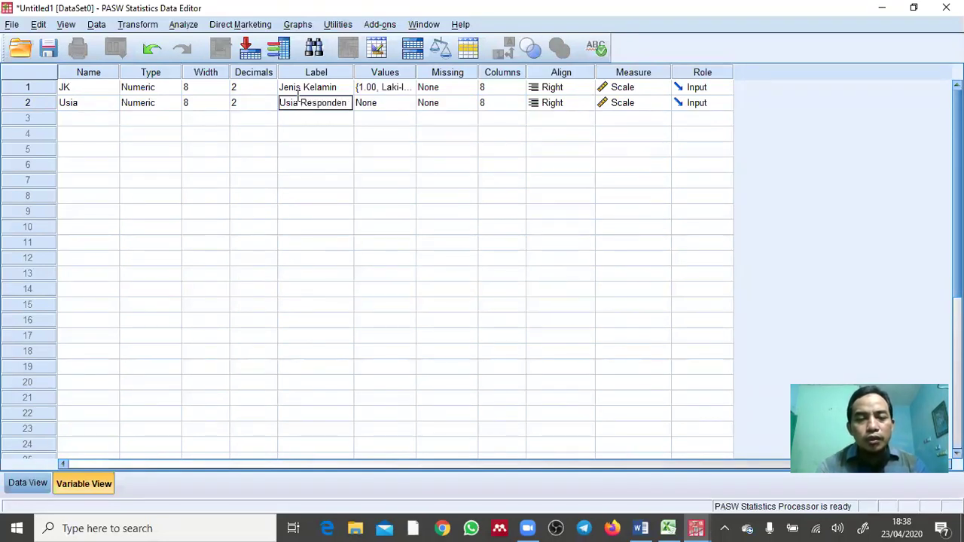
Extend the JK variable's label to "Jenis Kelamin Responden".
click(346, 87)
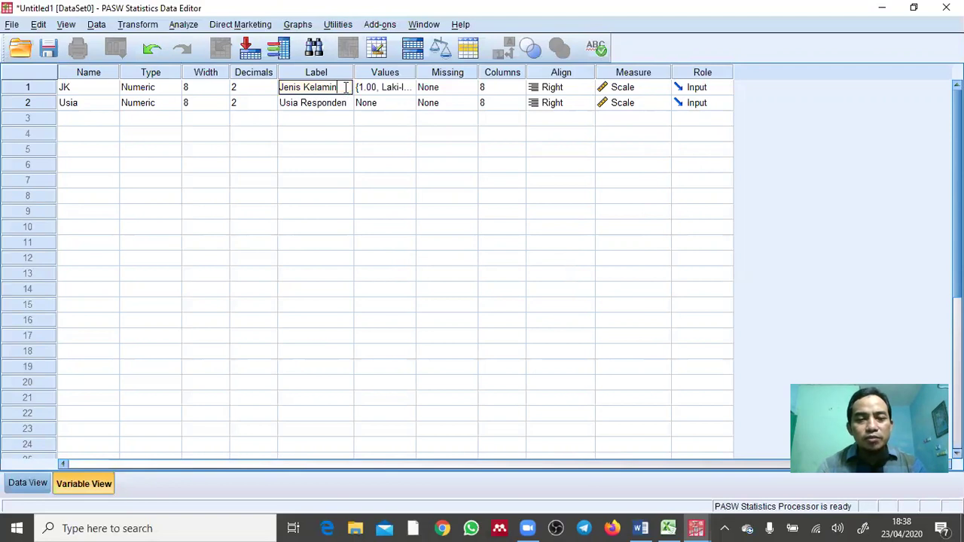
text(Res)
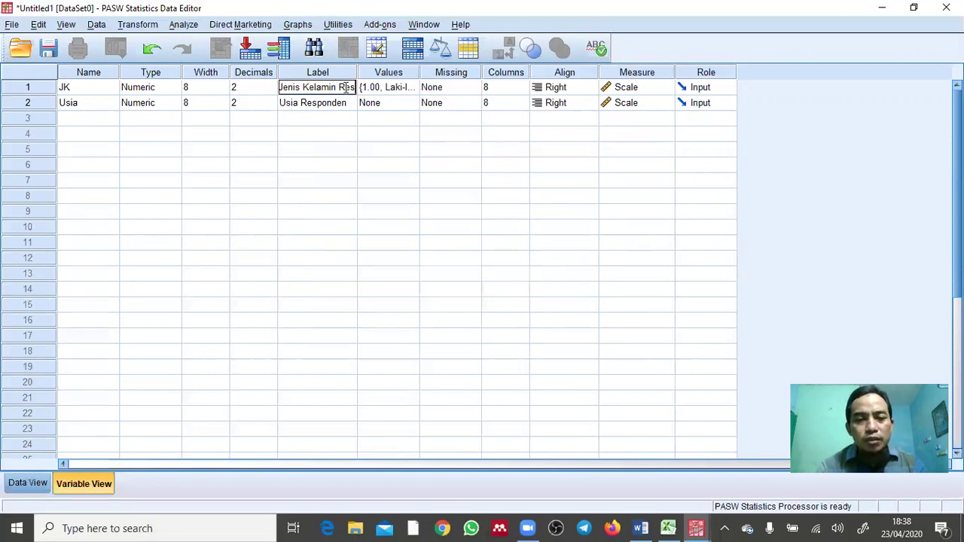
text(ponden)
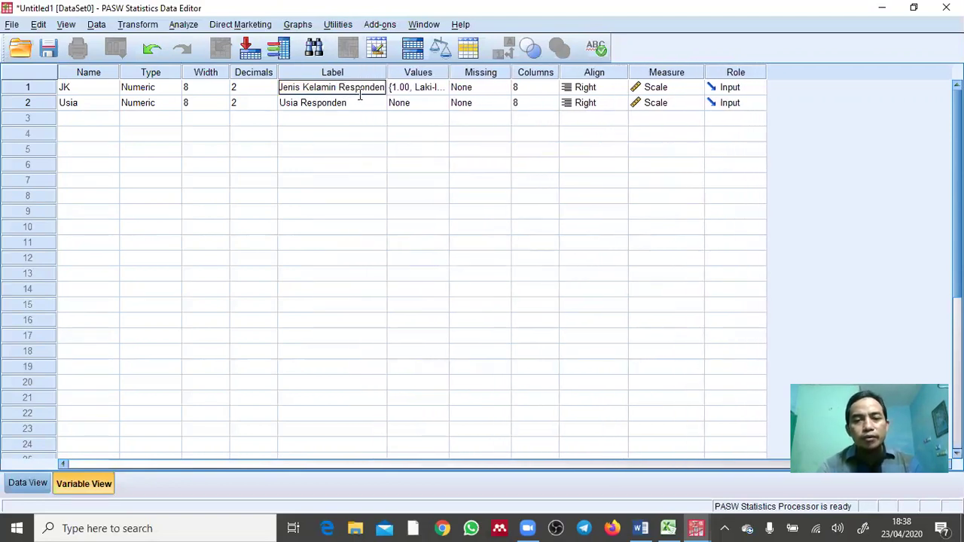
Add the value label 1 = "< 20 tahun" to Usia, copying the text from the Word questionnaire and removing its list numbering.
click(418, 105)
click(440, 103)
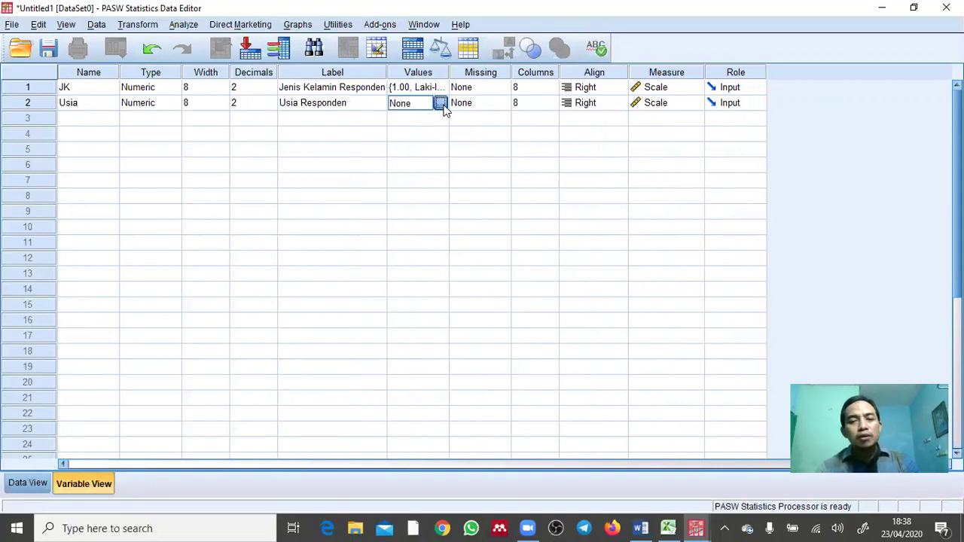
key(alt+Tab)
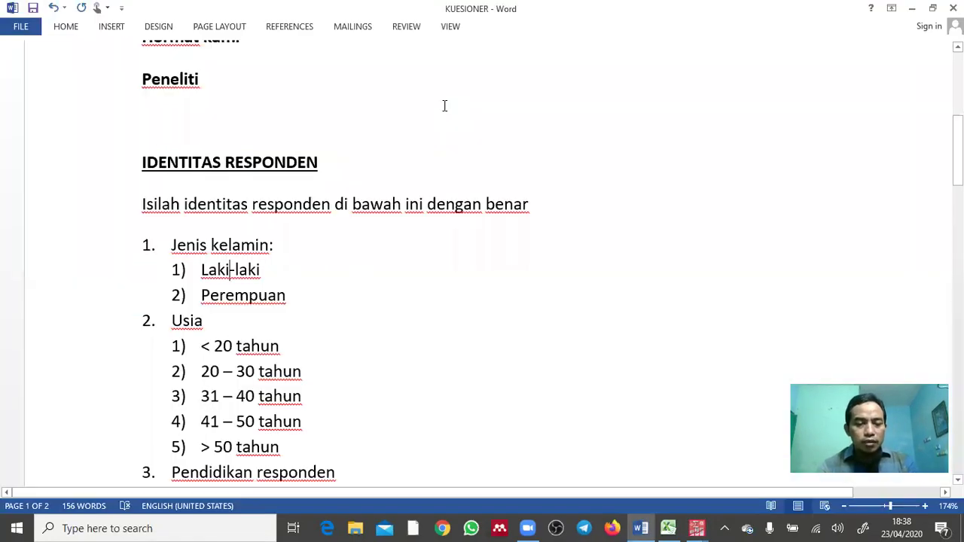
key(alt+Tab)
text(1)
key(Tab)
key(alt+Tab)
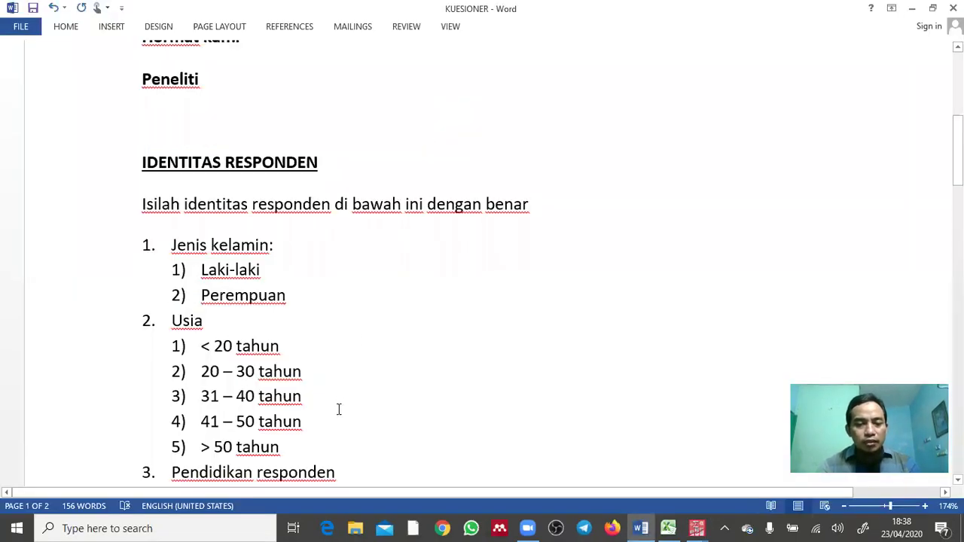
key(shift+Left)
key(shift+Left)
key(shift+Left)
key(shift+Left)
key(shift+Left)
key(shift+Left)
key(shift+Left)
key(shift+Left)
key(shift+Left)
key(shift+Left)
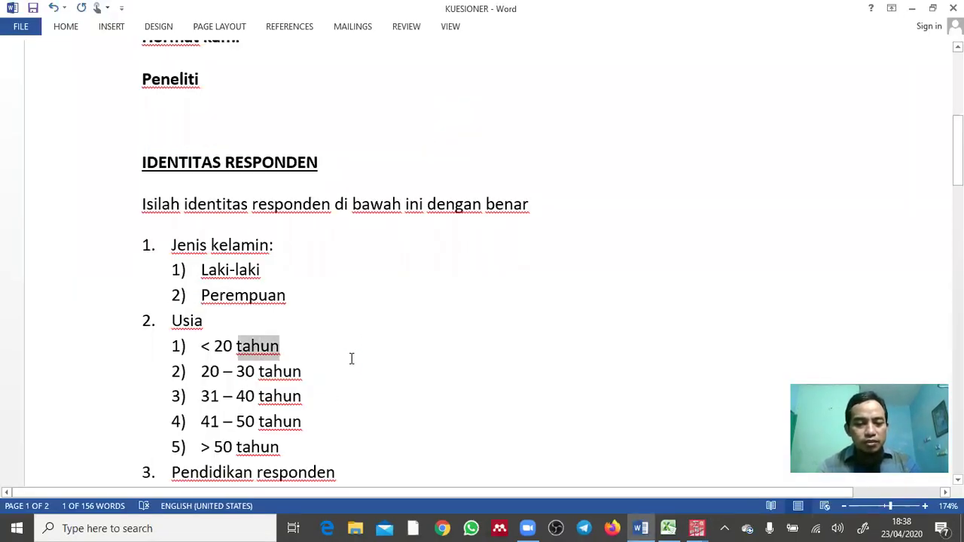
key(alt+Tab)
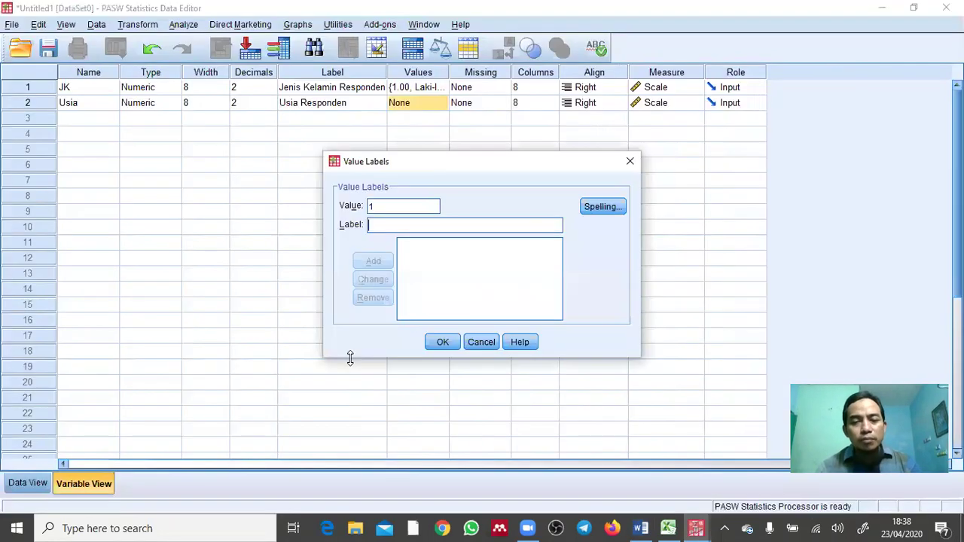
text(1)	< 20 tahun)
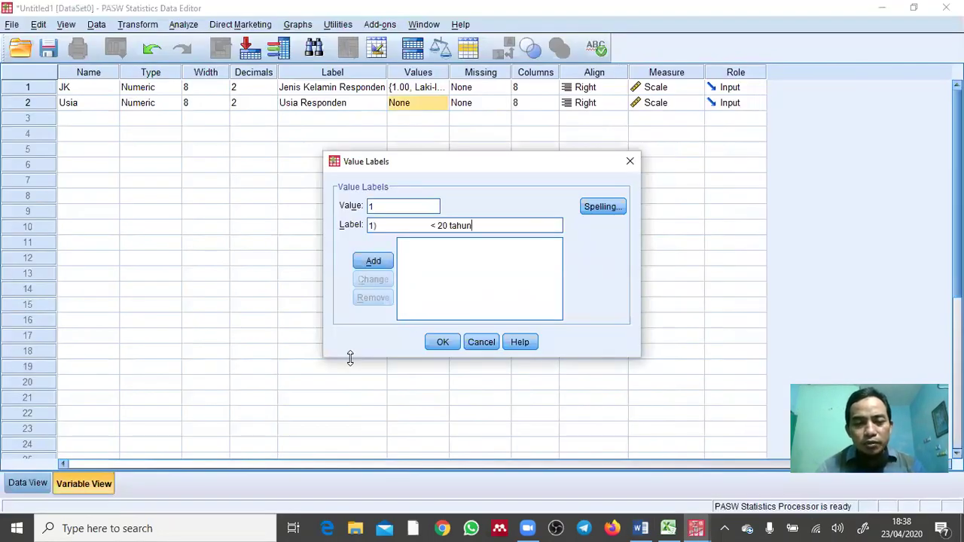
key(BackSpace)
key(BackSpace)
key(BackSpace)
key(BackSpace)
key(BackSpace)
key(BackSpace)
key(BackSpace)
key(BackSpace)
key(BackSpace)
key(BackSpace)
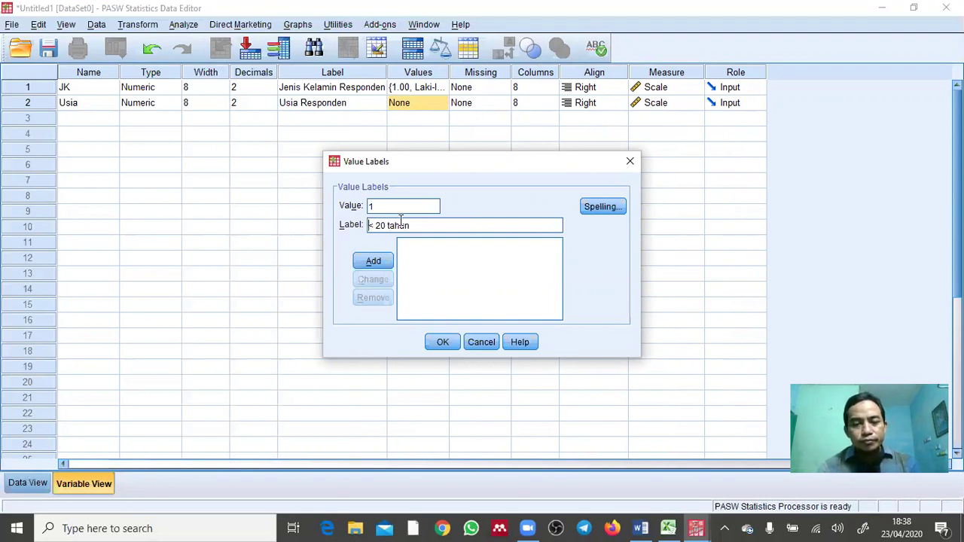
click(376, 262)
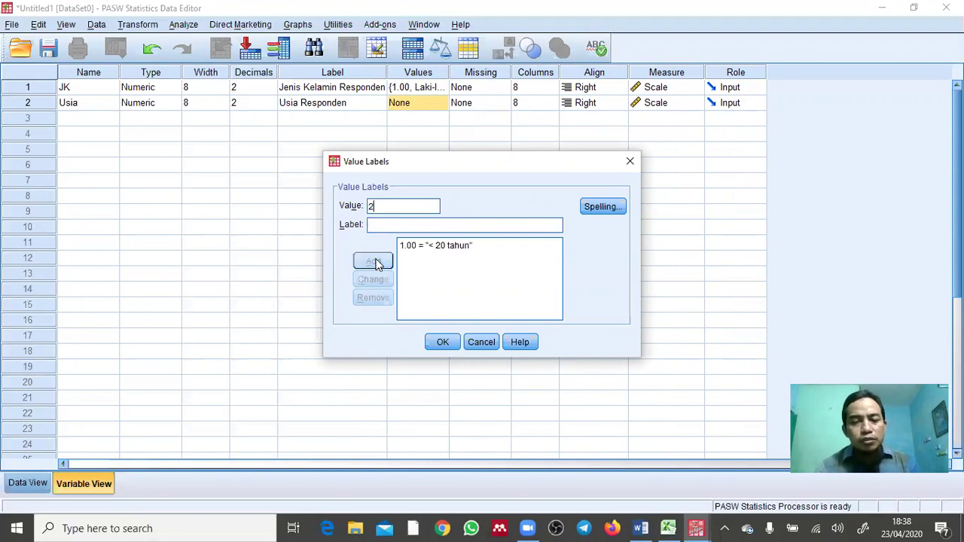
Add the value label 2 = "20 - 30 tahun" to Usia, copying the text from the Word questionnaire without its list numbering.
key(alt+Tab)
key(Down)
key(End)
key(shift+Left)
key(shift+Left)
key(shift+Left)
key(shift+Left)
key(shift+Left)
key(shift+Left)
key(shift+Left)
key(shift+Left)
key(shift+Left)
key(shift+Left)
key(shift+Left)
key(shift+Left)
key(shift+Left)
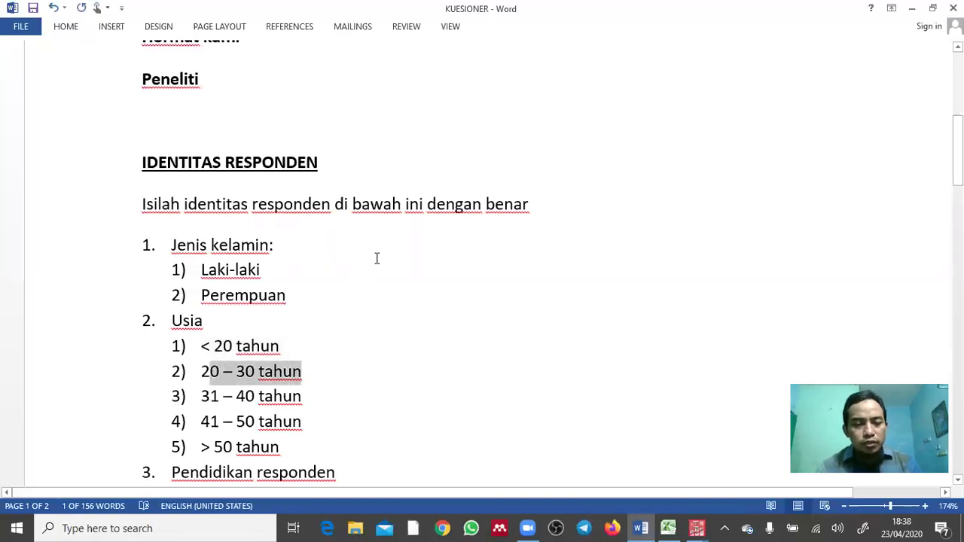
key(ctrl+c)
key(alt+Tab)
text(2)
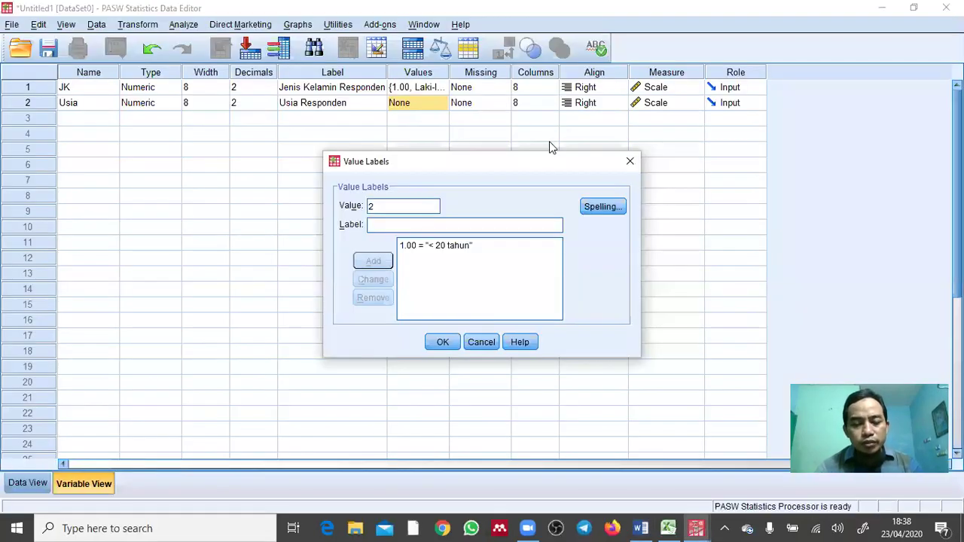
key(Tab)
key(ctrl+v)
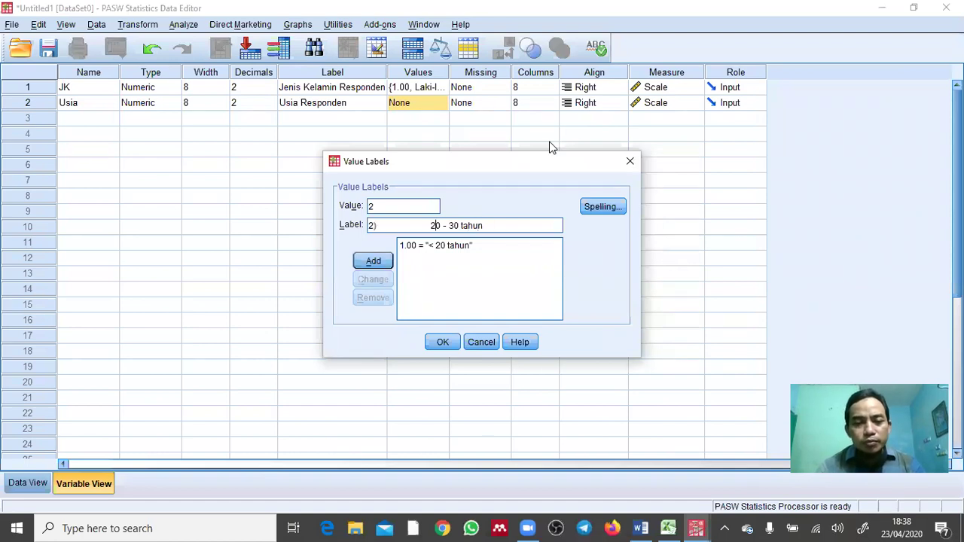
key(BackSpace)
key(BackSpace)
key(BackSpace)
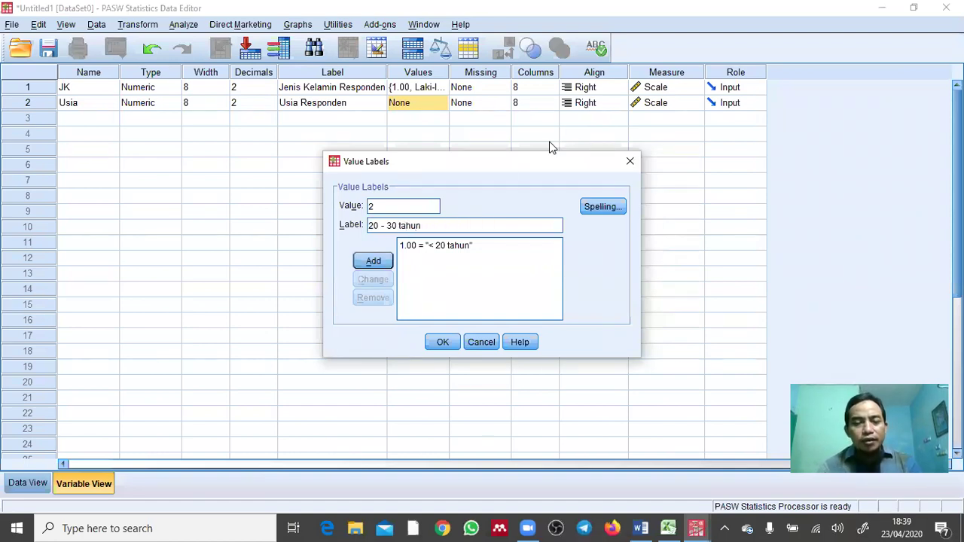
click(363, 264)
Add the value label 3 = "31 - 40 tahun" to Usia, copying the text from the Word questionnaire without its list numbering.
text(3)
key(alt+Tab)
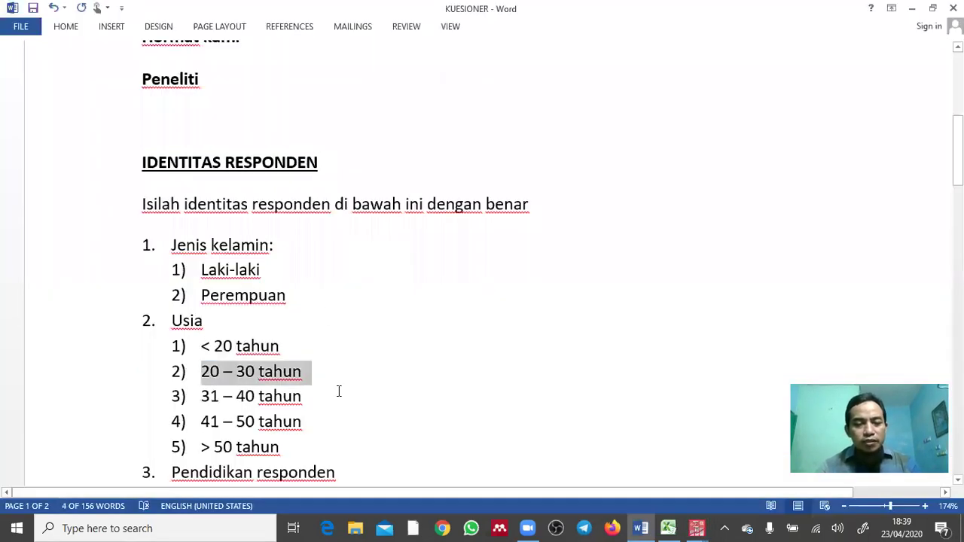
click(338, 392)
key(shift+Left)
key(shift+Left)
key(shift+Left)
key(shift+Left)
key(shift+Left)
key(shift+Left)
key(shift+Left)
key(shift+Left)
key(shift+Left)
key(shift+Left)
key(shift+Left)
key(shift+Left)
key(shift+Left)
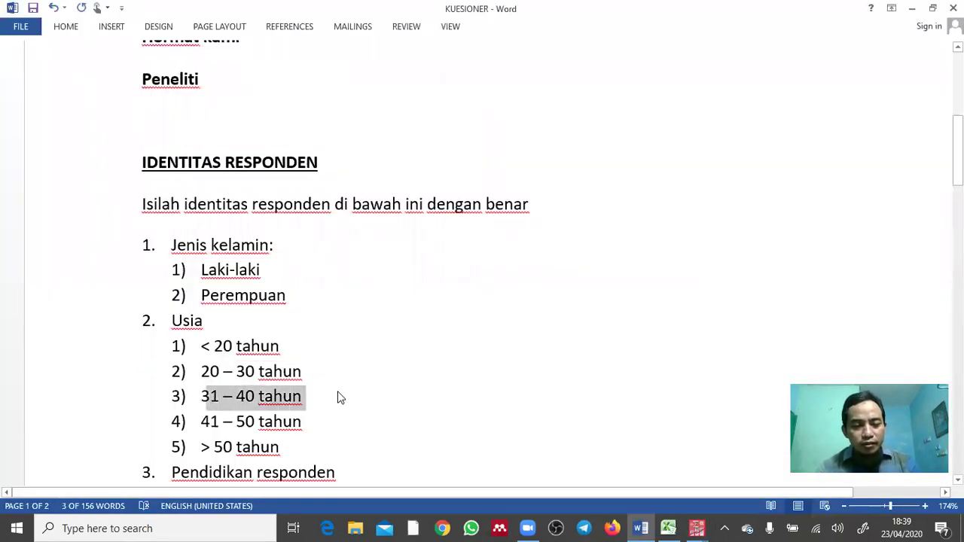
key(ctrl+c)
key(alt+Tab)
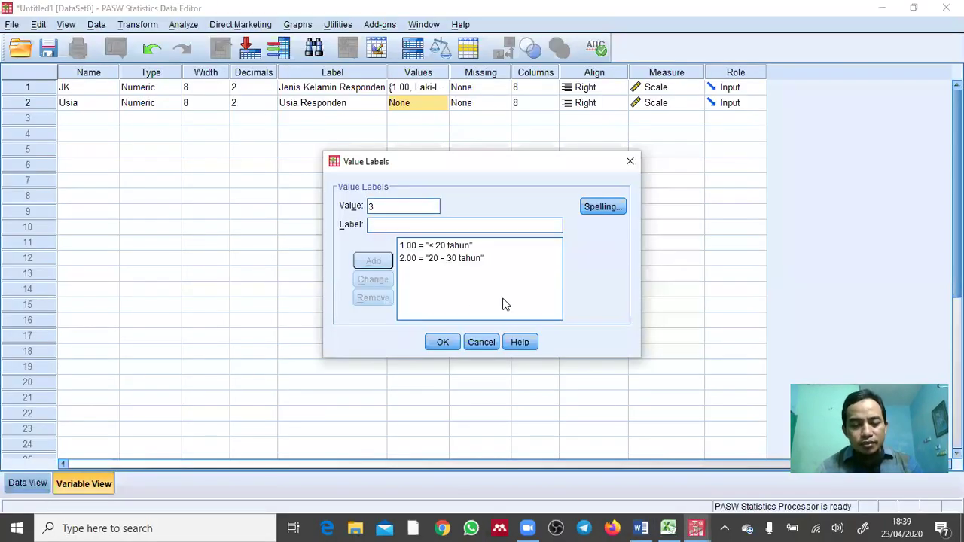
key(ctrl+v)
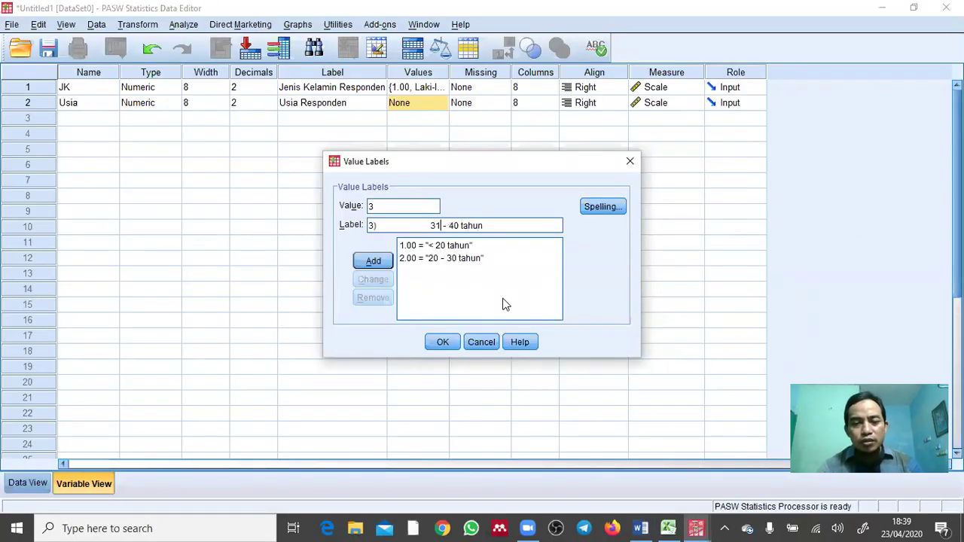
key(BackSpace)
key(BackSpace)
key(BackSpace)
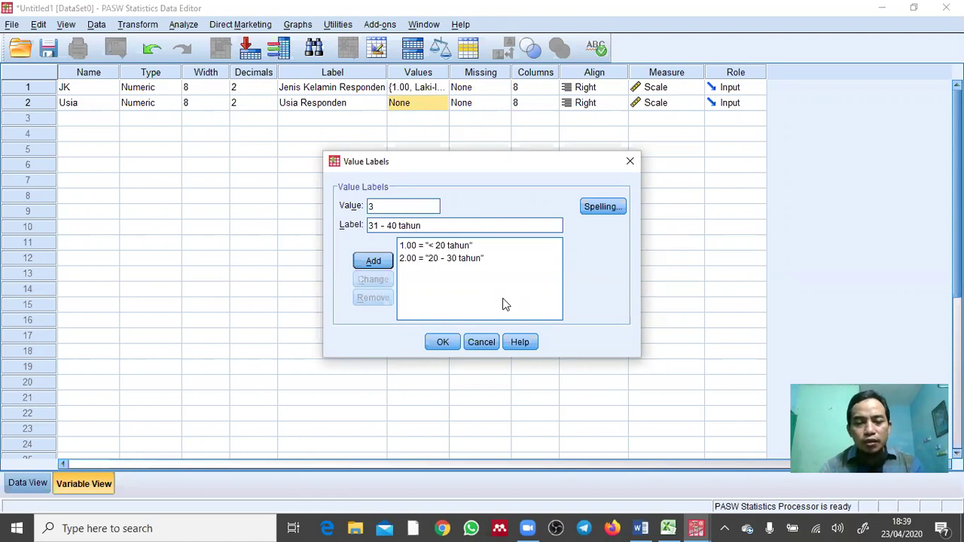
click(375, 262)
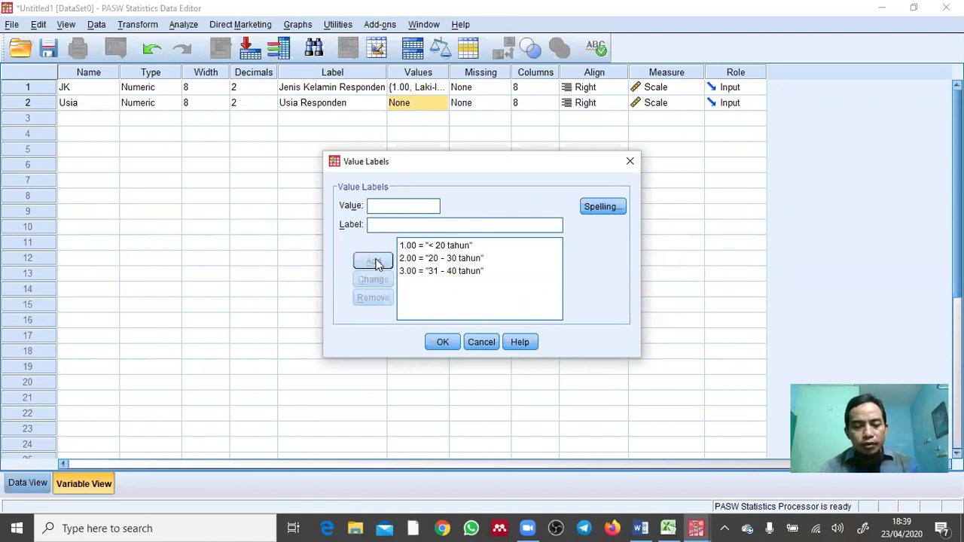
Add the value label 4 = "41 - 50 tahun" to Usia, copying the text from the Word questionnaire without its list numbering.
key(alt+Tab)
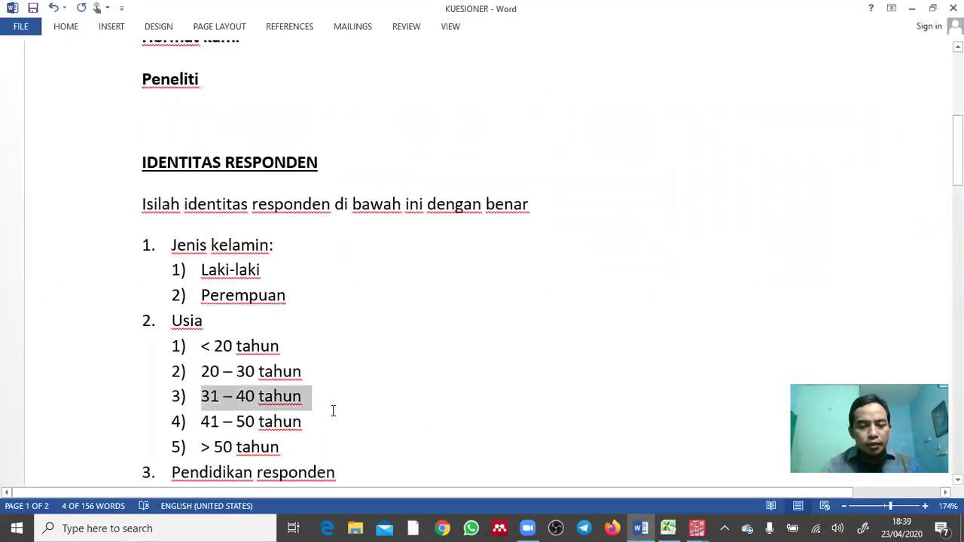
click(354, 427)
key(shift+Left)
key(shift+Left)
key(shift+Left)
key(shift+Left)
key(shift+Left)
key(shift+Left)
key(shift+Left)
key(shift+Left)
key(shift+Left)
key(shift+Left)
key(shift+Left)
key(shift+Left)
key(shift+Left)
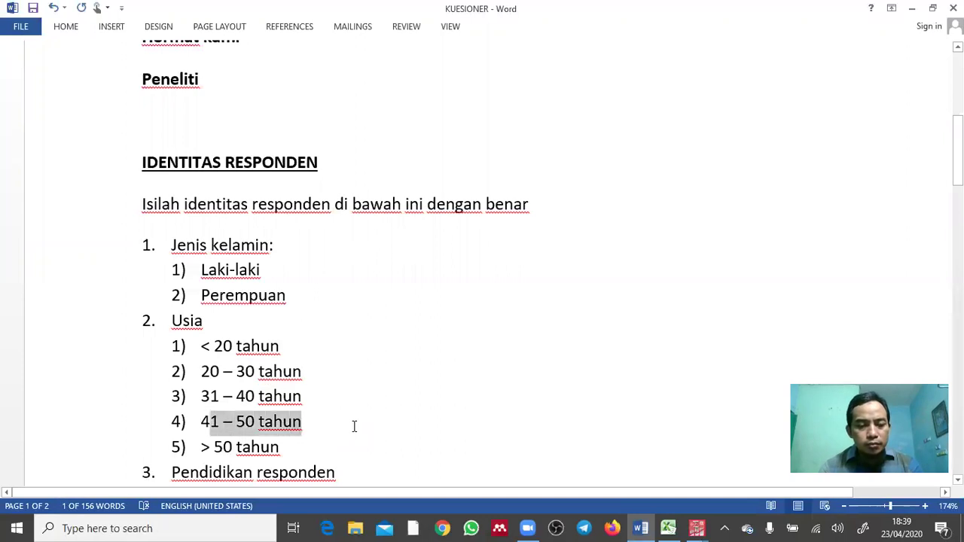
key(alt+Tab)
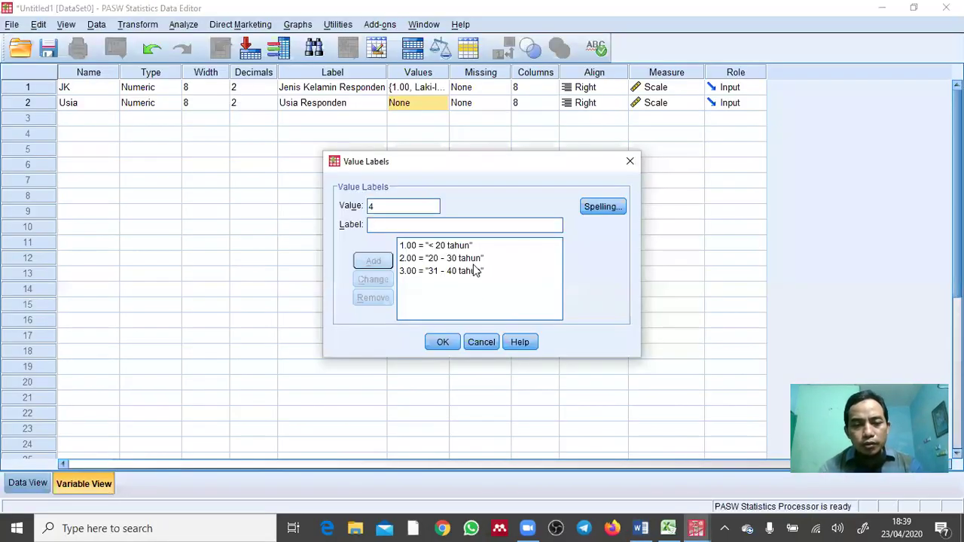
key(ctrl+v)
key(BackSpace)
key(BackSpace)
key(BackSpace)
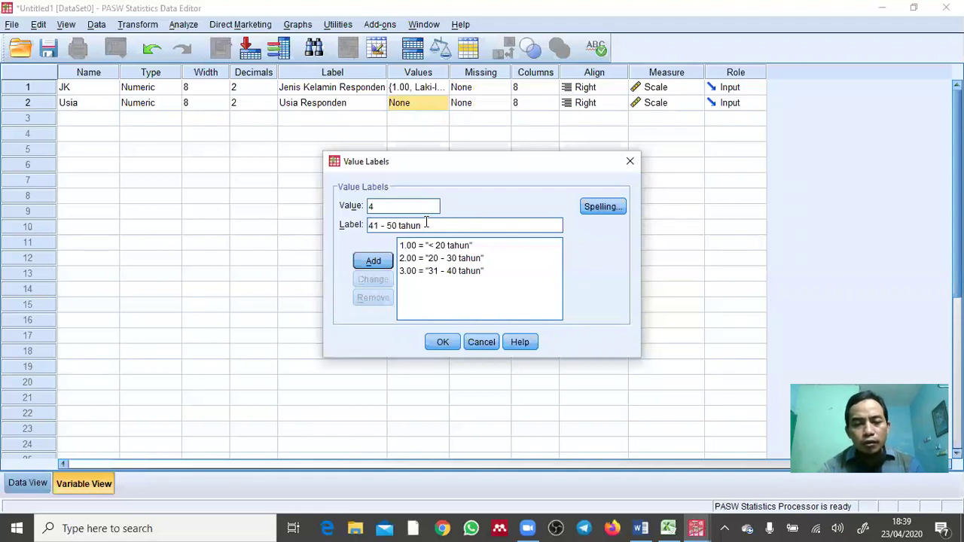
click(377, 261)
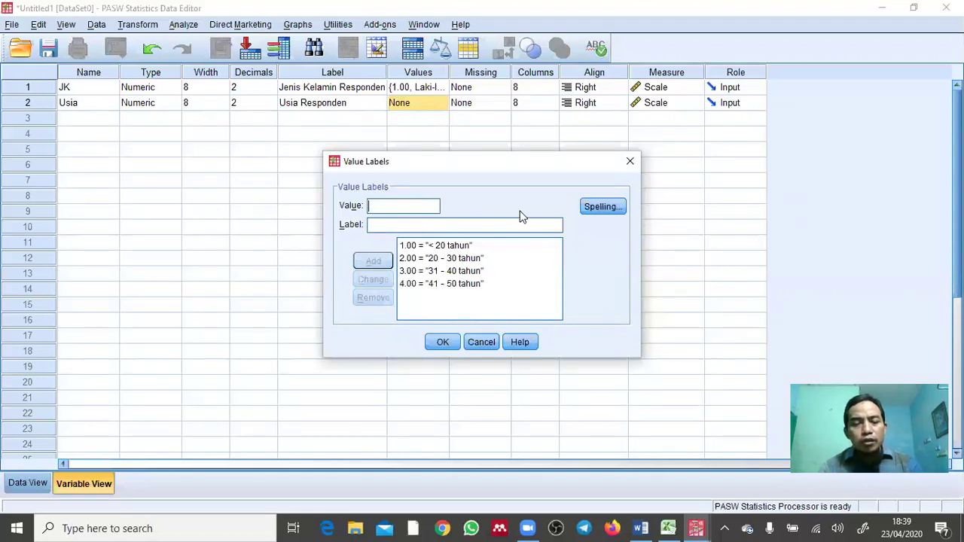
Add the value label 5 = "> 50 tahun" to Usia, copying the text from the Word questionnaire without its list numbering, and accept the labels.
key(alt+Tab)
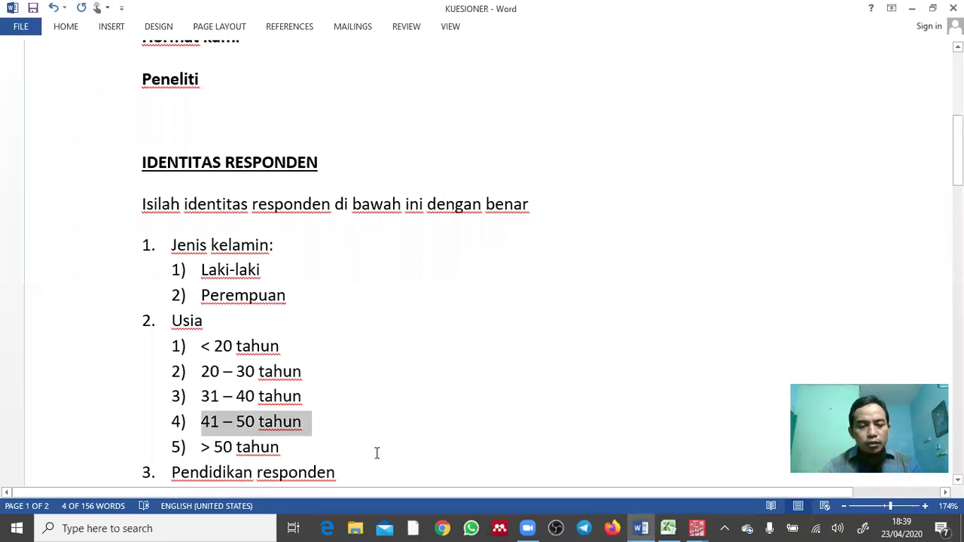
click(377, 453)
key(shift+Left)
key(shift+Left)
key(shift+Left)
key(shift+Left)
key(shift+Left)
key(shift+Left)
key(shift+Left)
key(shift+Left)
key(shift+Left)
key(shift+Left)
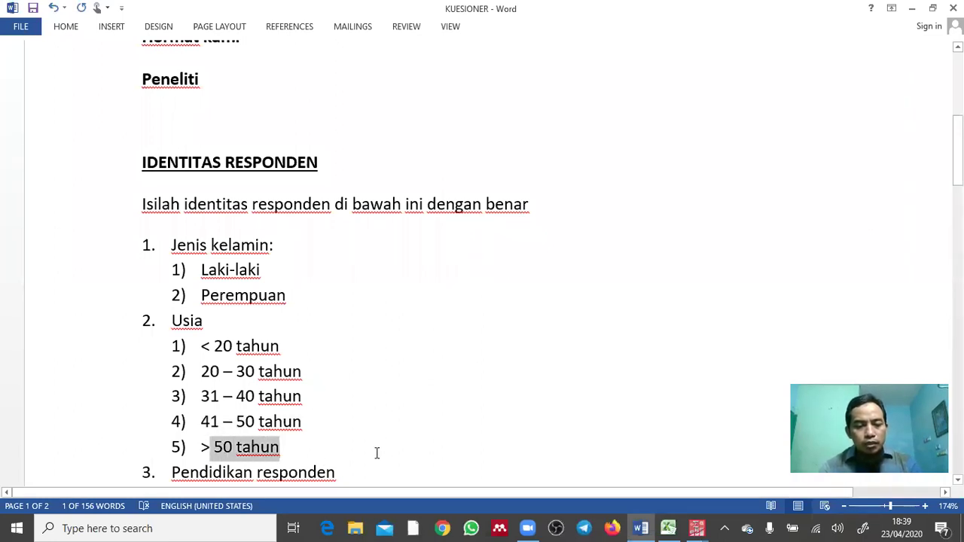
key(alt+Tab)
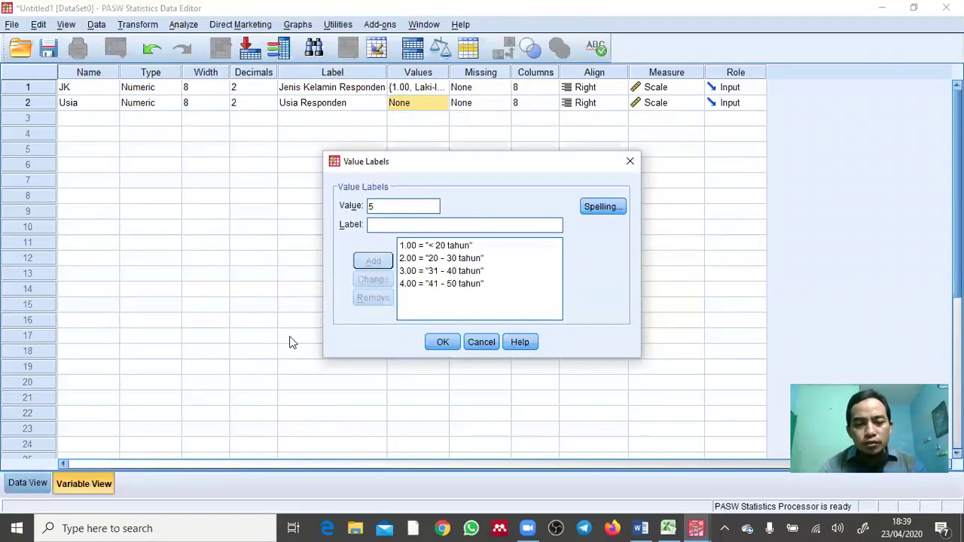
text(5)	> 50 tahun)
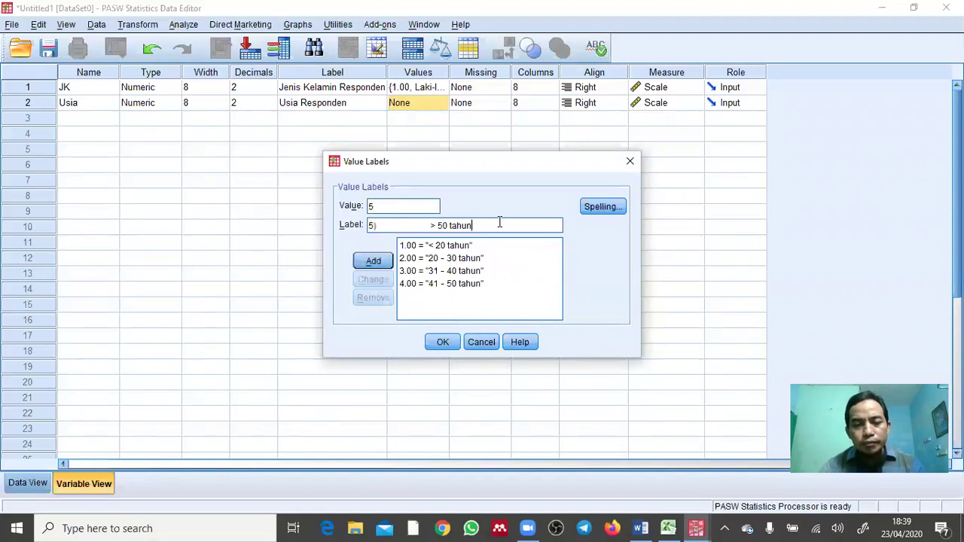
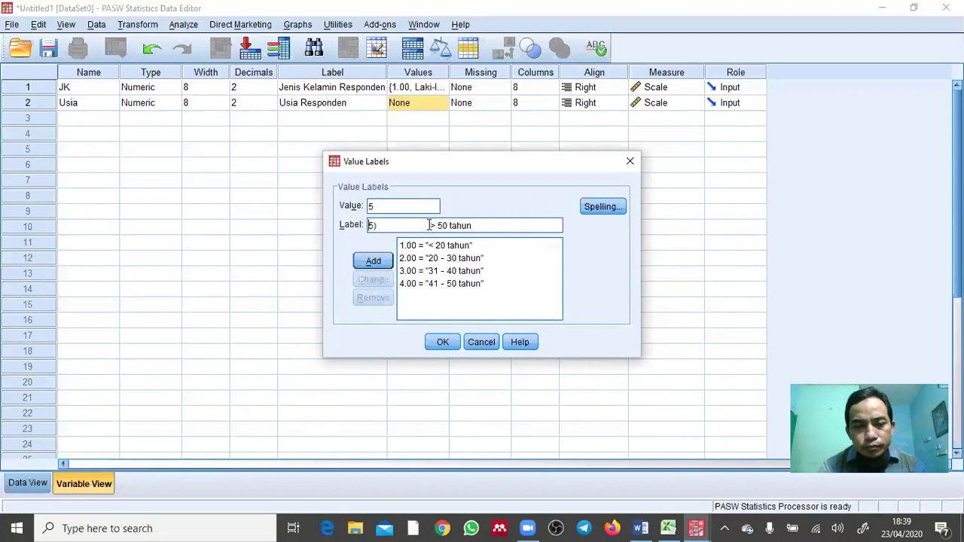
key(BackSpace)
key(BackSpace)
key(BackSpace)
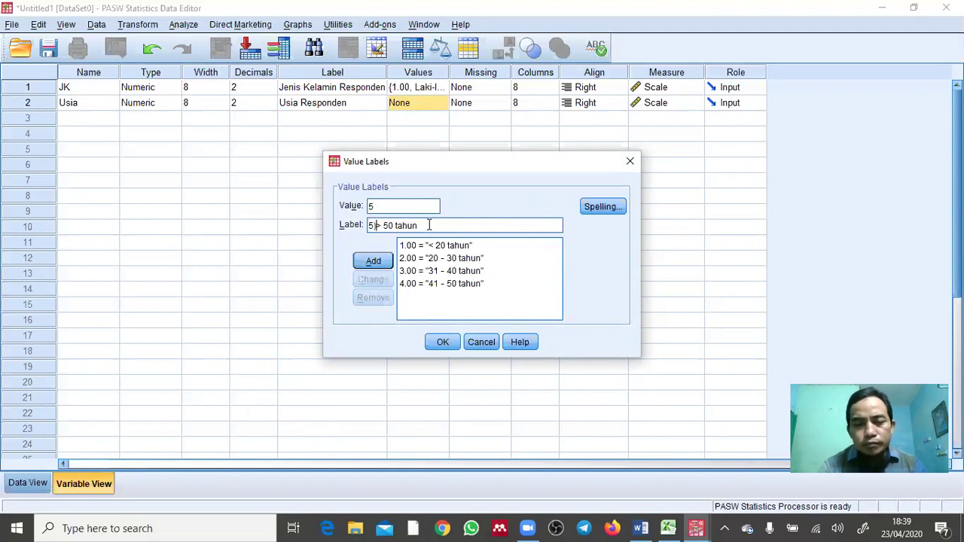
click(372, 261)
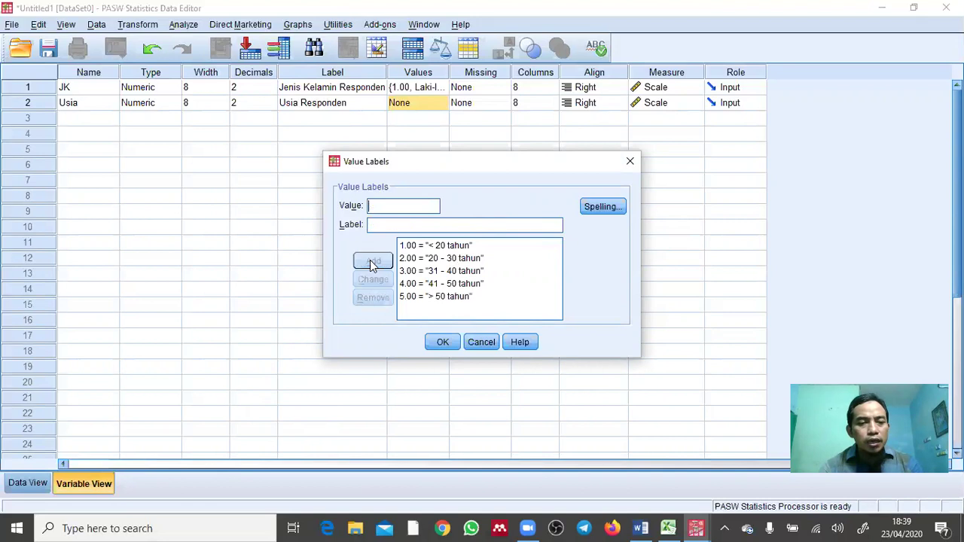
click(444, 345)
Consult the third identity item in the Word questionnaire and create the third variable with the name Pendidikan.
click(82, 118)
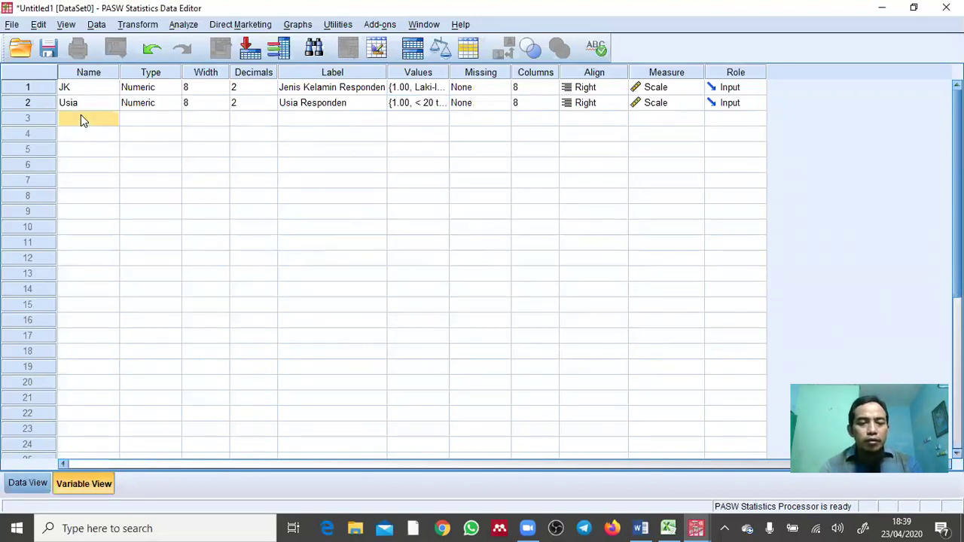
key(alt+Tab)
scroll(400, 297, down, 5)
click(509, 265)
triple_click(509, 270)
key(shift+Left)
key(alt+Tab)
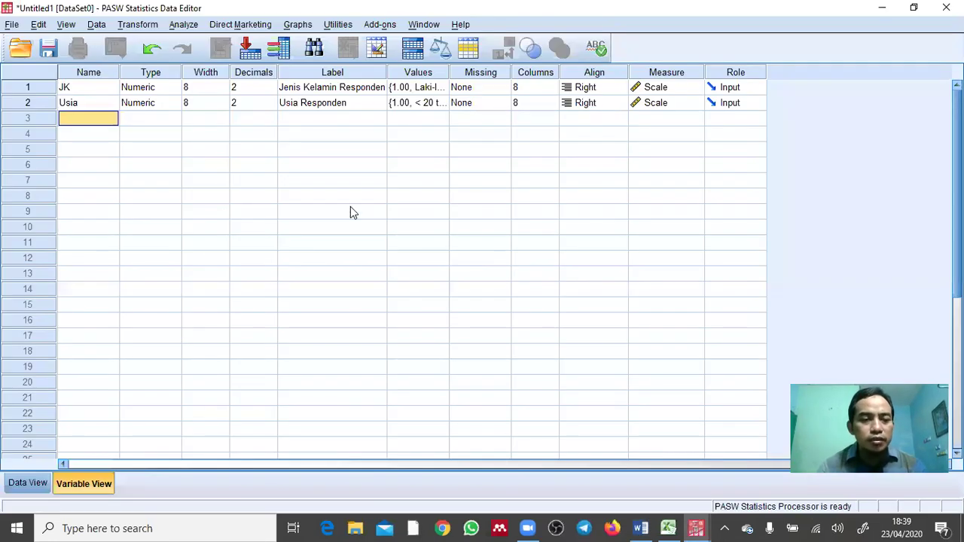
text(Pendid)
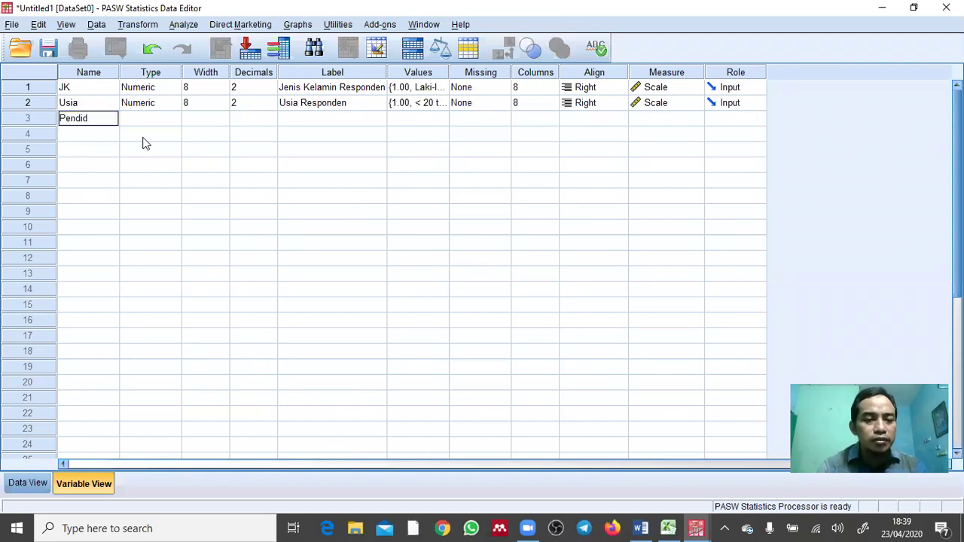
text(ikan)
Set the label of the Pendidikan variable to "Pendidikan Responden".
key(Left)
key(Left)
key(Left)
key(Left)
key(Left)
key(Left)
key(Left)
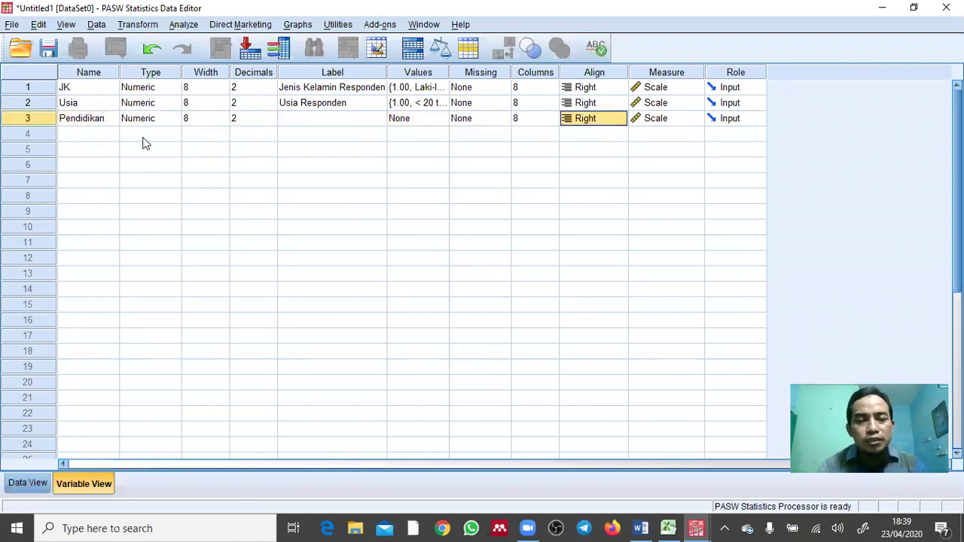
text(Pendikan RE)
text(spponde)
text(endidikan Respond)
key(Return)
key(Up)
key(Right)
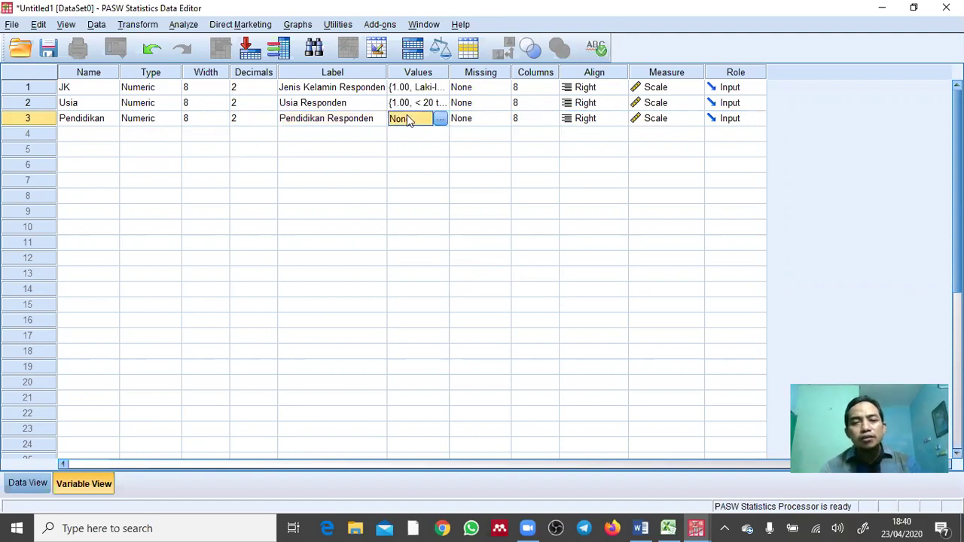
Add the value label 1 = "SD dan sederajat" to Pendidikan, copying the text from the Word questionnaire and removing its list numbering.
click(441, 119)
key(alt+Tab)
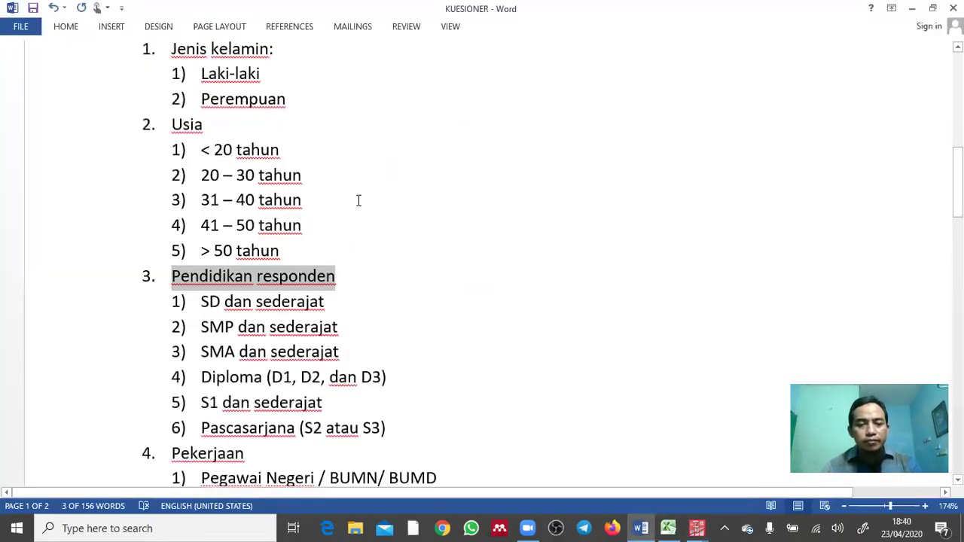
key(alt+Tab)
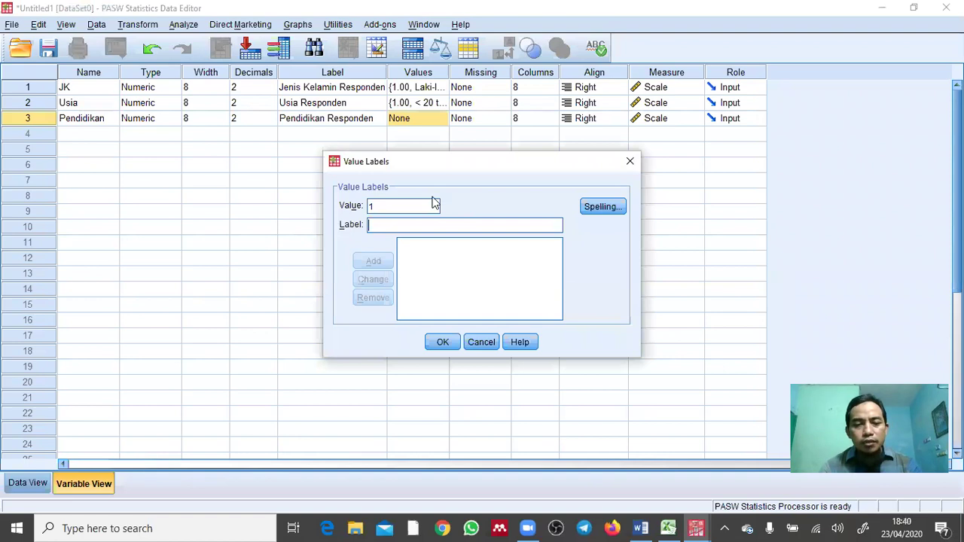
key(alt+Tab)
key(Down)
key(shift+Left)
key(shift+Left)
key(shift+Left)
key(shift+Left)
key(shift+Left)
key(shift+Left)
key(shift+Left)
key(shift+Left)
key(shift+Left)
key(shift+Left)
key(shift+Left)
key(shift+Left)
key(shift+Left)
key(shift+Left)
key(shift+Left)
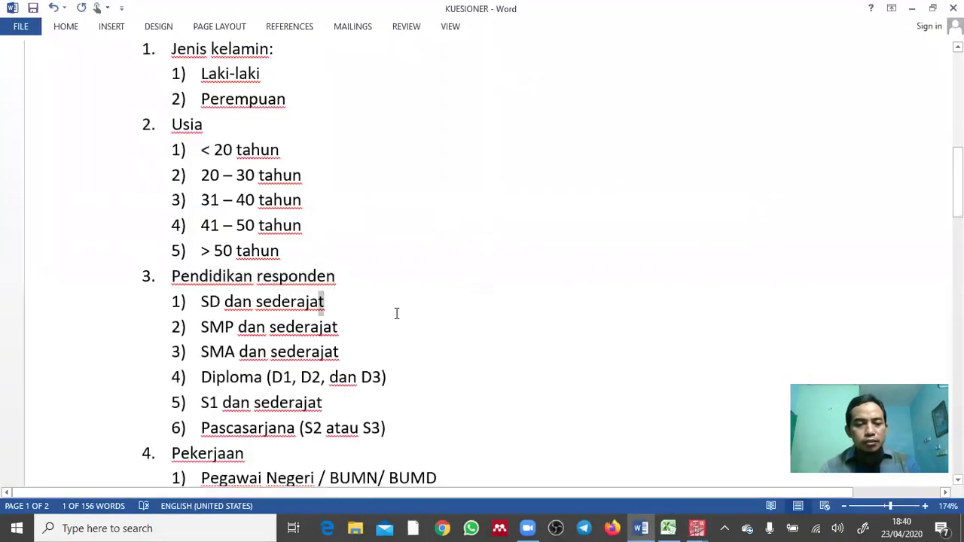
key(shift+Left)
key(shift+Left)
key(shift+Left)
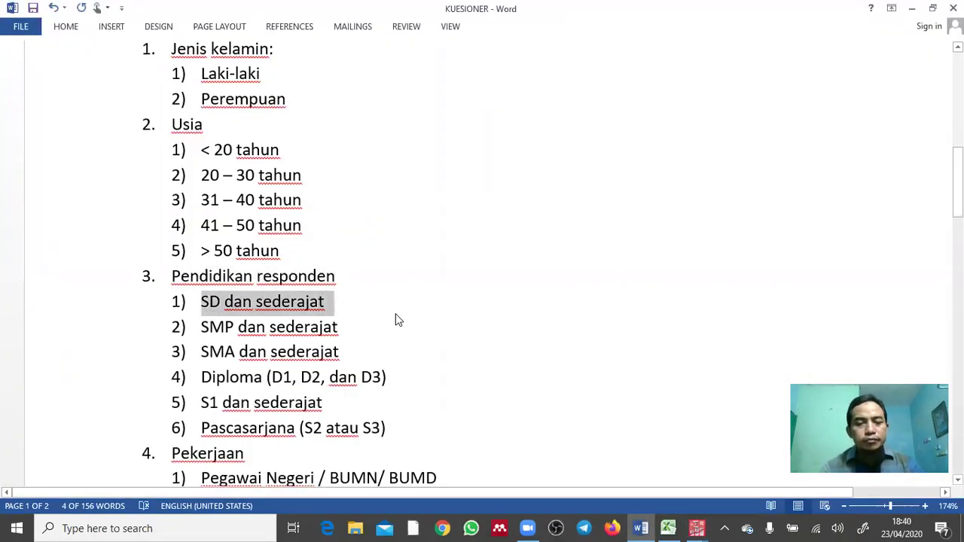
key(alt+Tab)
text(1)	SD dan sederajat)
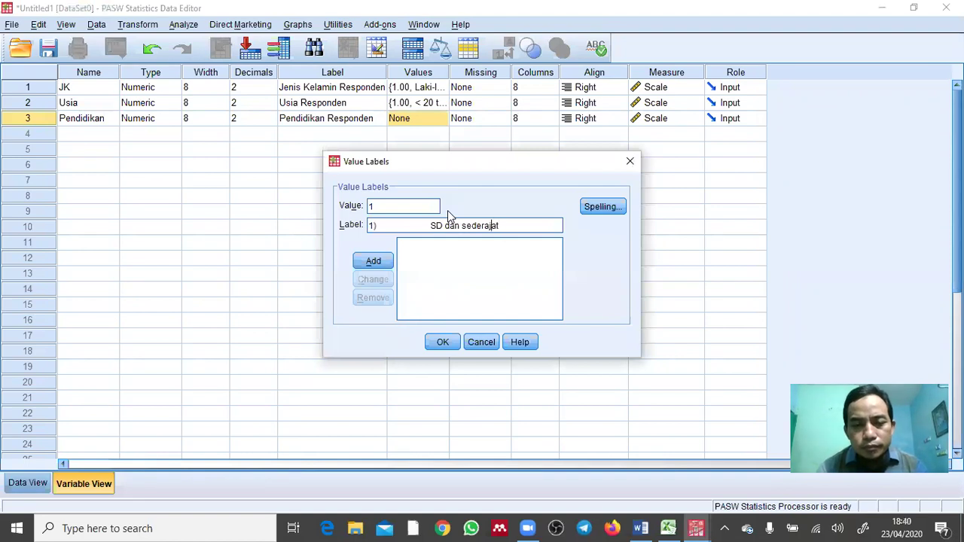
key(BackSpace)
key(BackSpace)
key(BackSpace)
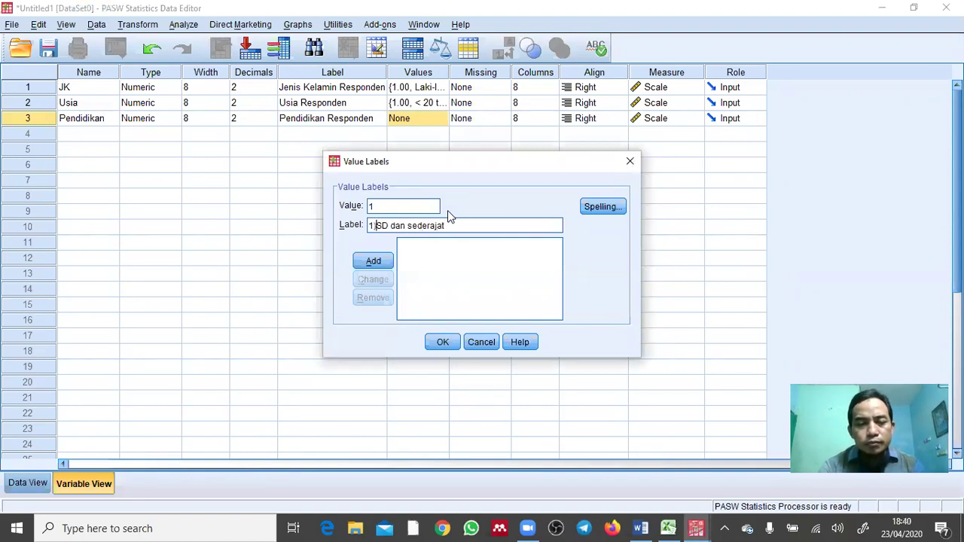
click(375, 262)
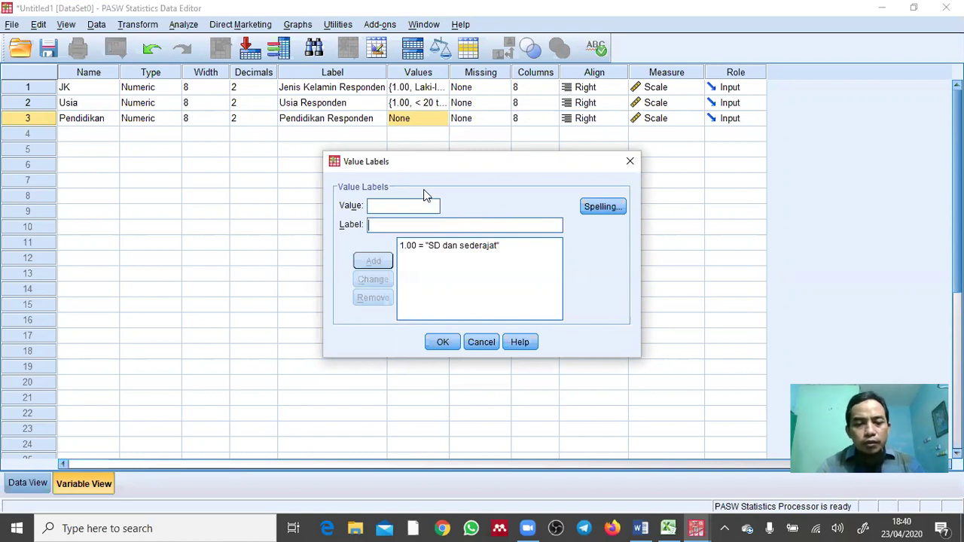
Add the value label 2 = "SMP dan sederajat" to Pendidikan, copying the text from the Word questionnaire without its list numbering.
key(alt+Tab)
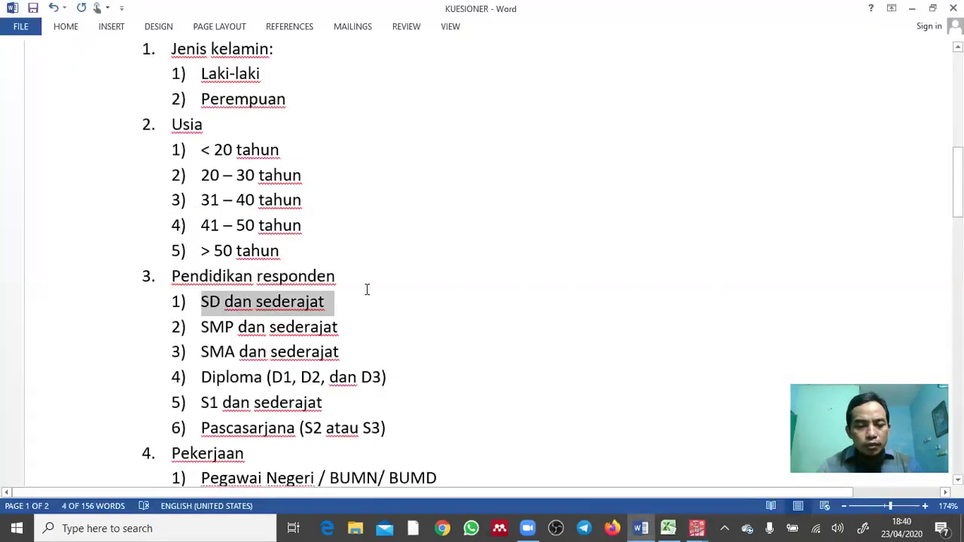
click(399, 316)
click(382, 330)
key(shift+Left)
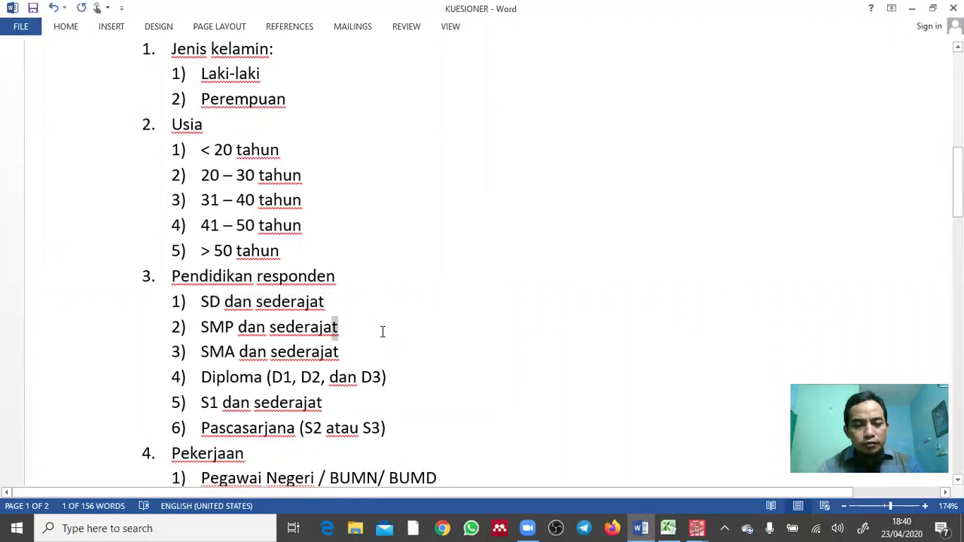
key(shift+Left)
key(shift+Left)
key(shift+Left)
key(shift+Left)
key(shift+Left)
key(shift+Left)
key(shift+Left)
key(shift+Left)
key(shift+Left)
key(shift+Left)
key(shift+Left)
key(shift+Left)
key(shift+Left)
key(shift+Left)
key(shift+Left)
key(shift+Left)
key(shift+Left)
key(shift+Left)
key(shift+Right)
key(shift+Right)
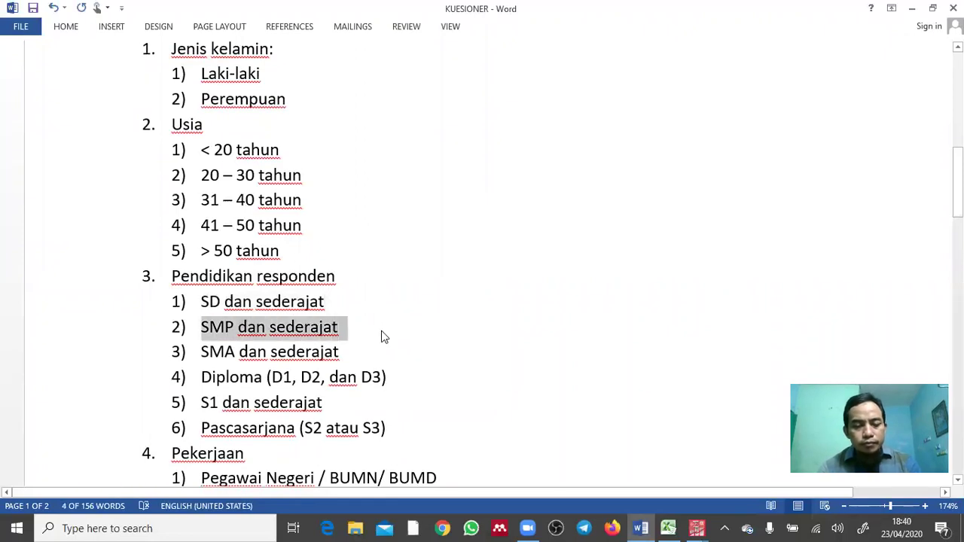
key(ctrl+c)
key(alt+Tab)
text(2)
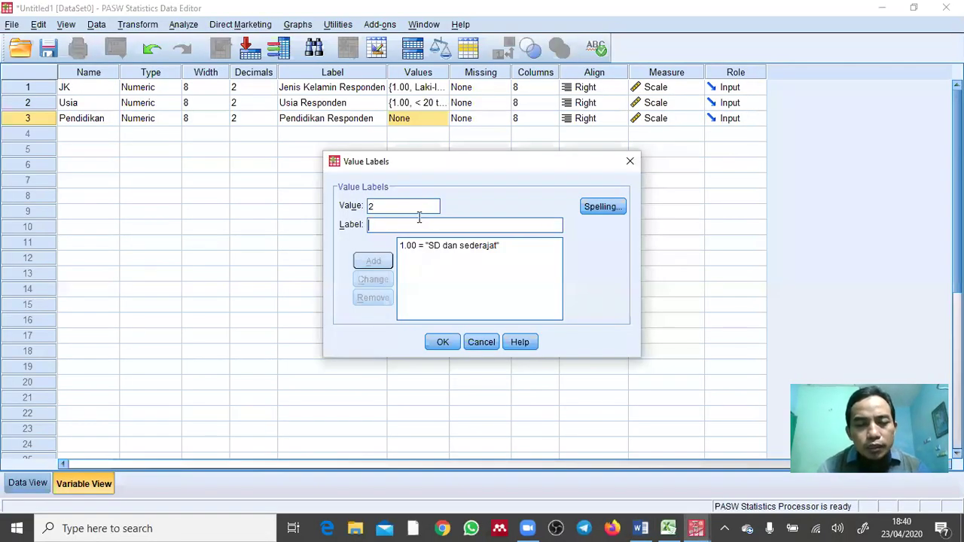
key(Tab)
key(ctrl+v)
click(429, 226)
key(BackSpace)
key(BackSpace)
key(BackSpace)
click(373, 261)
Add the value label 3 = "SMA dan sederajat" to Pendidikan, copying the text from the Word questionnaire without its list numbering.
text(3)
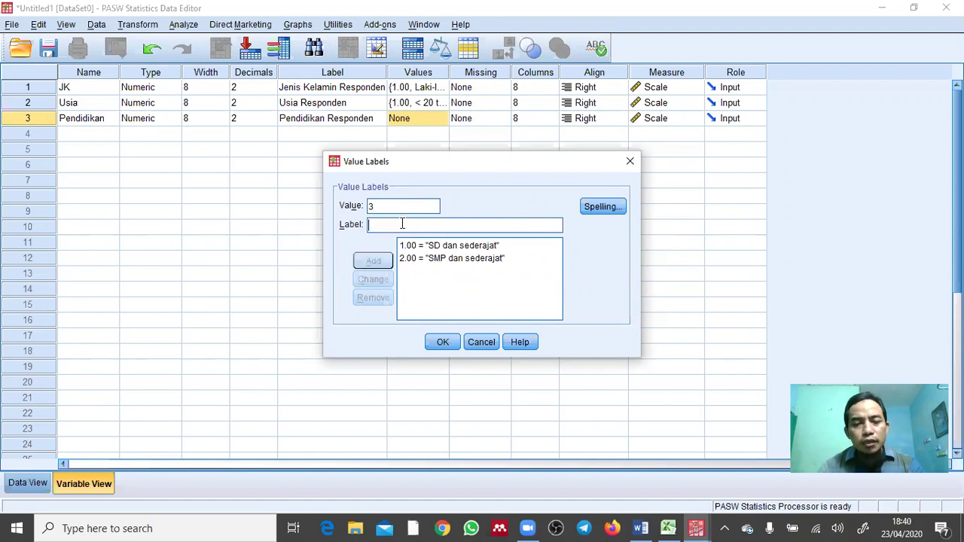
key(alt+Tab)
click(382, 349)
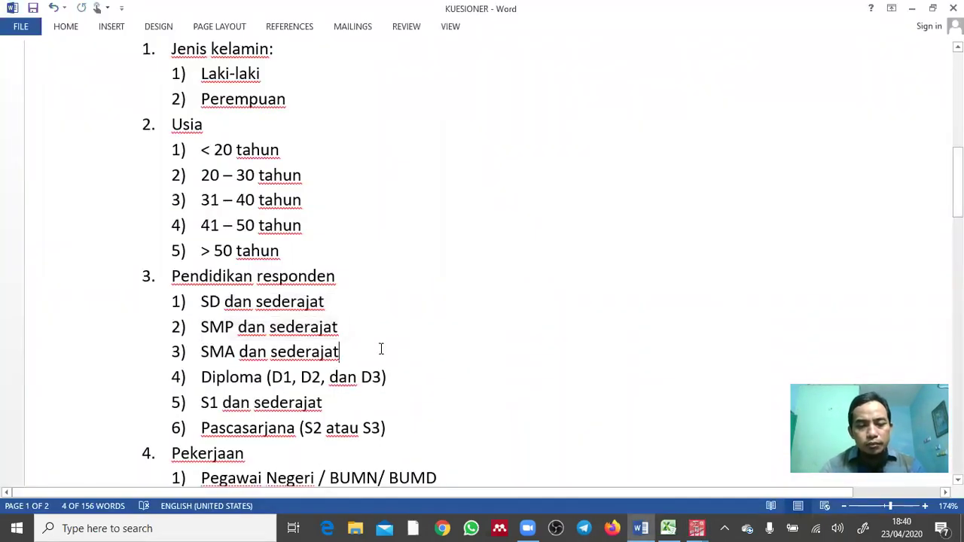
key(shift+Left)
key(shift+Left)
key(shift+Left)
key(shift+Left)
key(shift+Left)
key(shift+Left)
key(shift+Left)
key(shift+Left)
key(shift+Left)
key(shift+Left)
key(shift+Left)
key(shift+Left)
key(shift+Left)
key(shift+Left)
key(shift+Left)
key(shift+Left)
key(shift+Left)
key(shift+Left)
key(shift+Right)
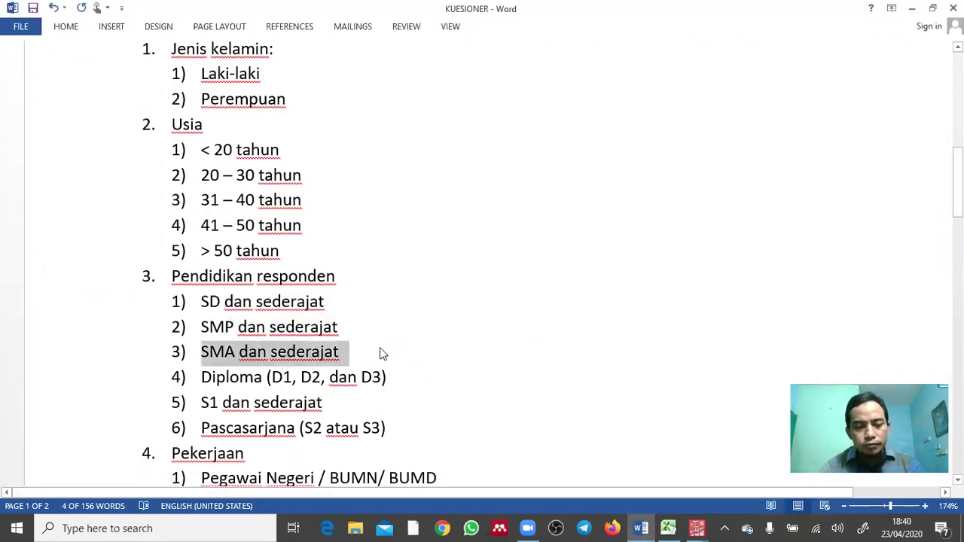
key(alt+Tab)
click(505, 223)
key(ctrl+v)
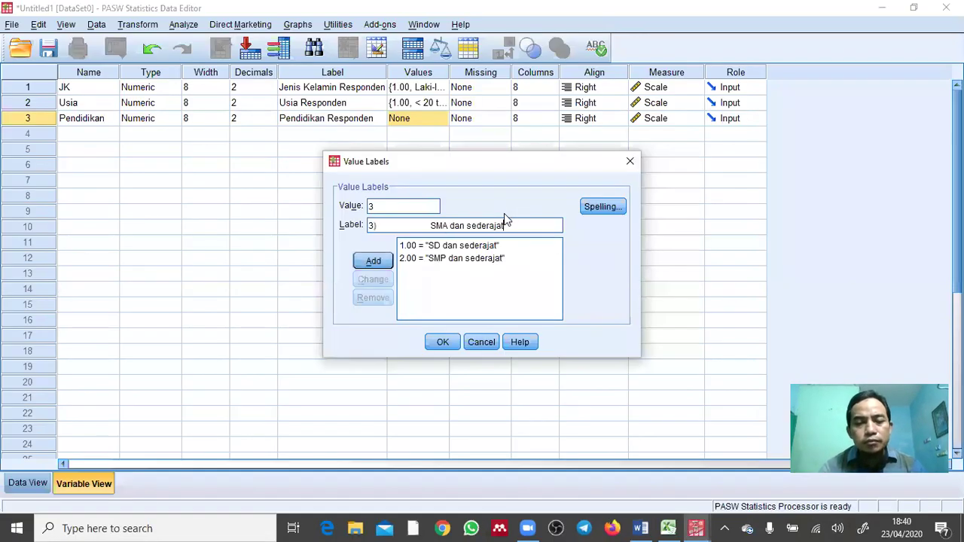
click(421, 225)
key(BackSpace)
key(BackSpace)
key(BackSpace)
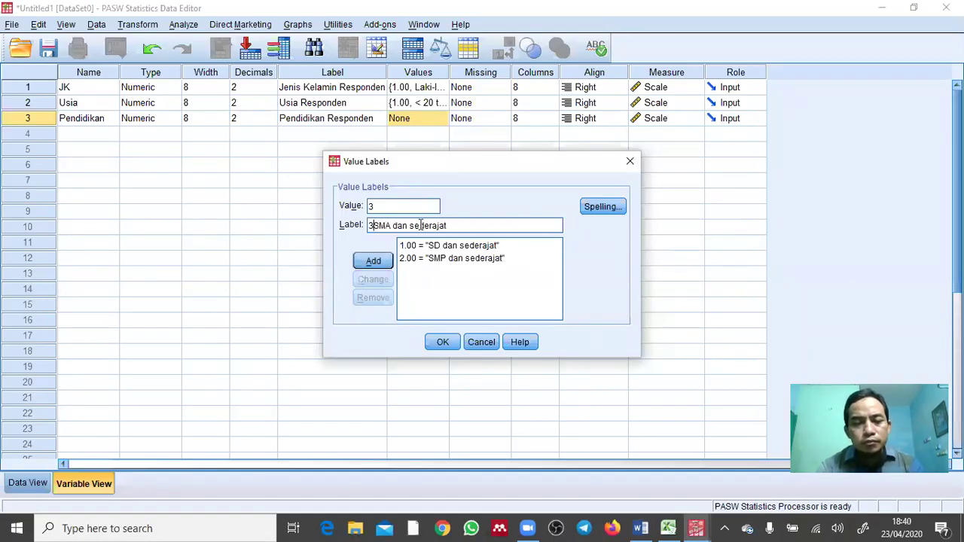
click(373, 260)
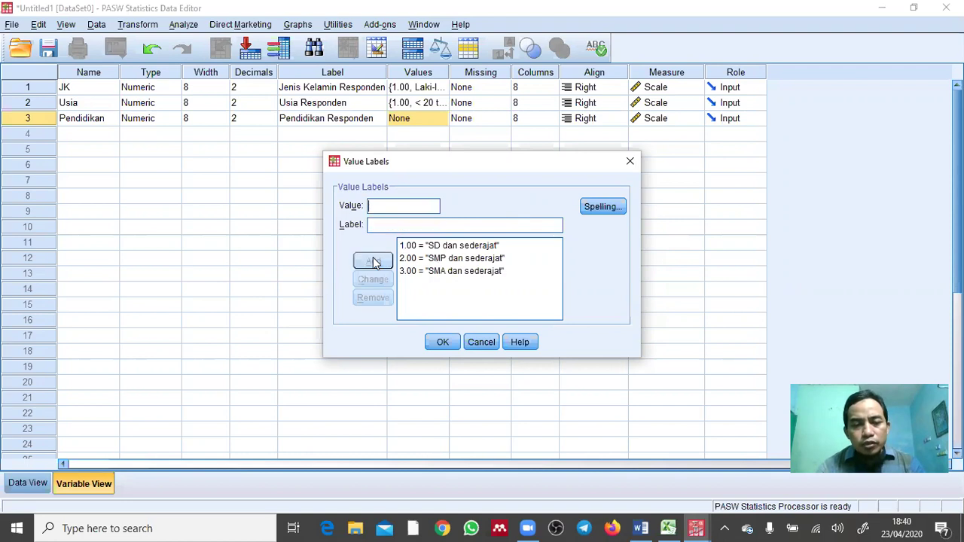
Add the value label 4 = "Diploma (D1, D2, dan D3)" to Pendidikan, copying the text from the Word questionnaire without its list numbering.
key(alt+Tab)
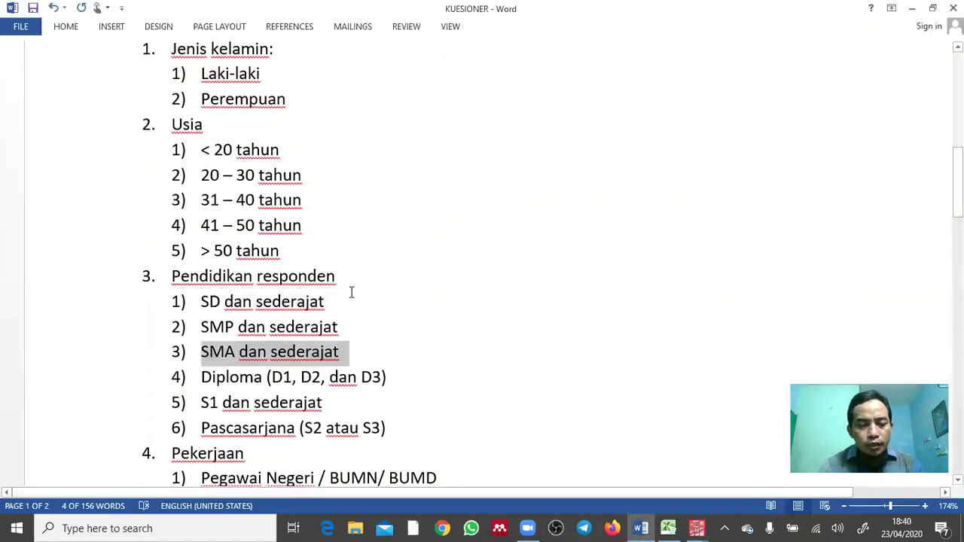
click(426, 378)
key(shift+Left)
key(shift+Left)
key(shift+Left)
key(shift+Left)
key(shift+Left)
key(shift+Left)
key(shift+Left)
key(shift+Left)
key(shift+Left)
key(shift+Left)
key(shift+Left)
key(shift+Left)
key(shift+Left)
key(shift+Left)
key(shift+Left)
key(shift+Left)
key(shift+Left)
key(shift+Left)
key(shift+Left)
key(shift+Left)
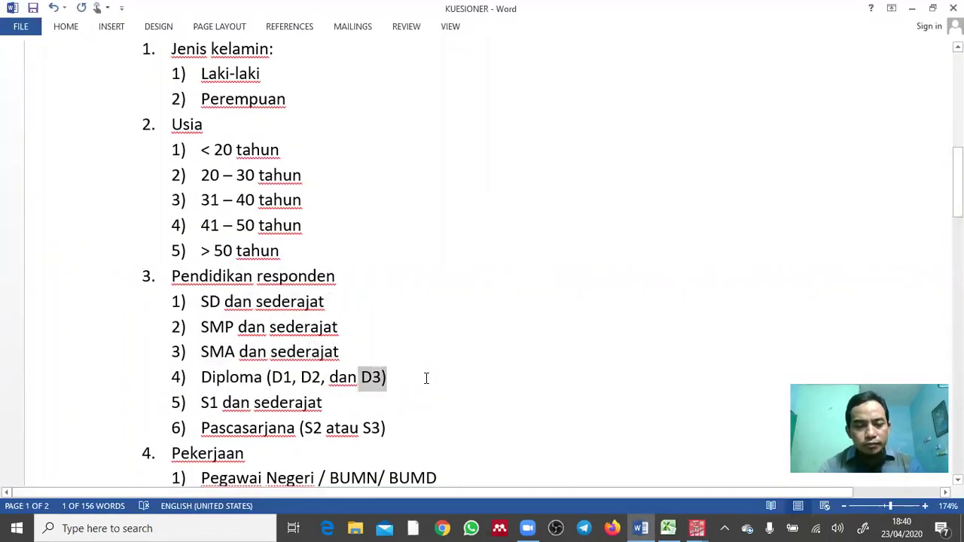
triple_click(427, 378)
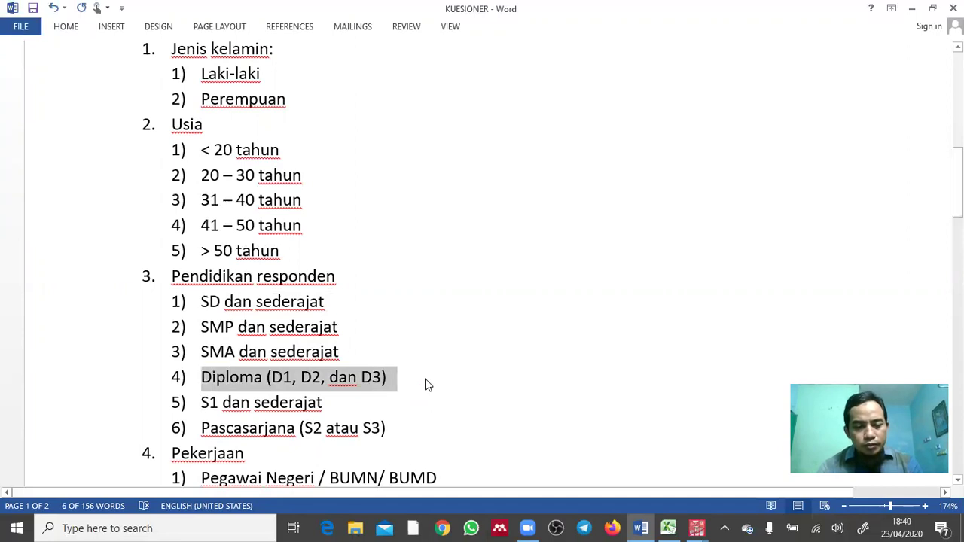
key(ctrl+c)
key(alt+Tab)
key(ctrl+v)
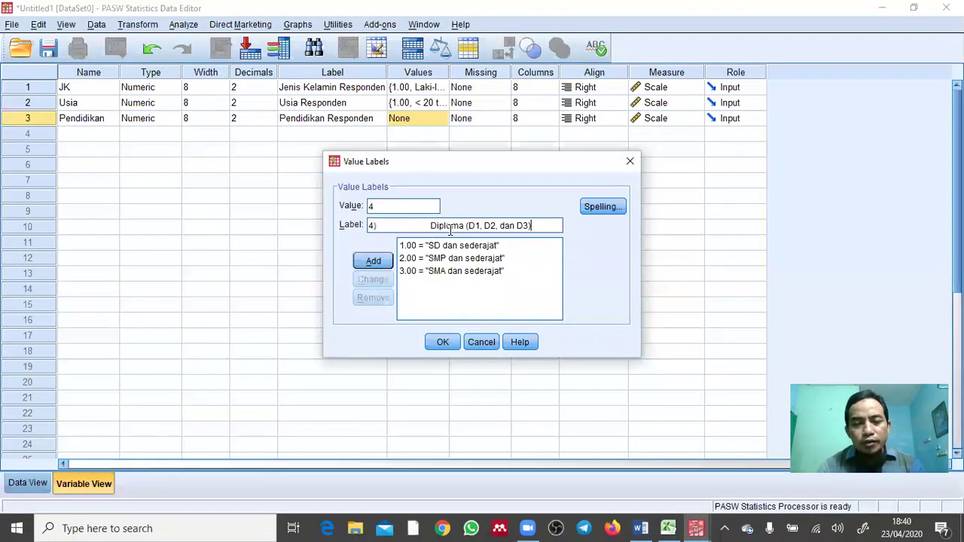
key(BackSpace)
key(BackSpace)
key(BackSpace)
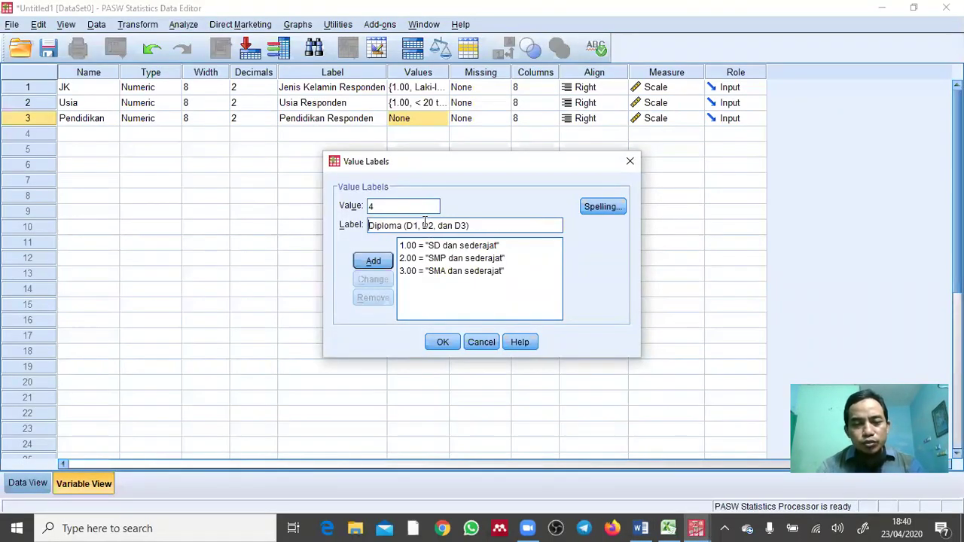
click(377, 262)
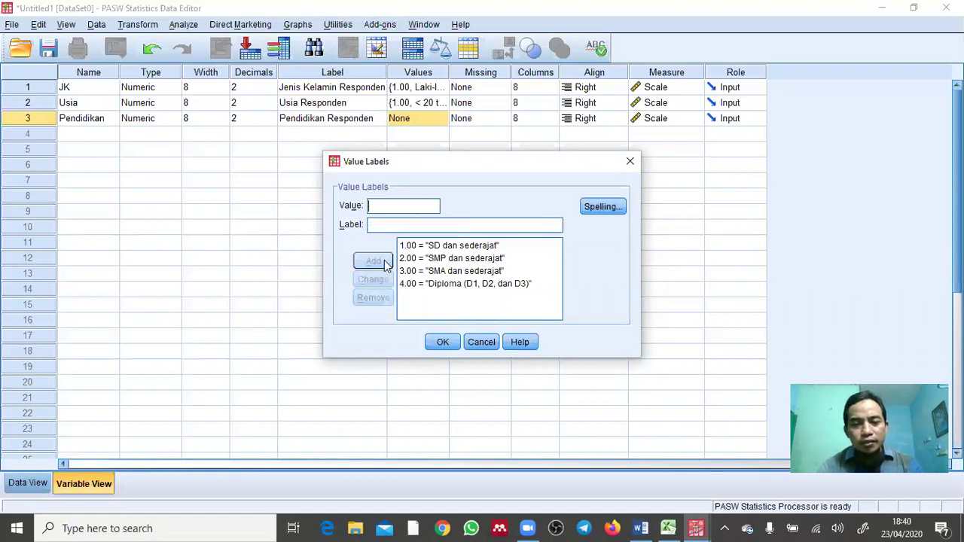
Add the value label 5 = "S1 dan sederajat" to Pendidikan, copying the text from the Word questionnaire without its list numbering.
text(5)
key(Tab)
key(alt+Tab)
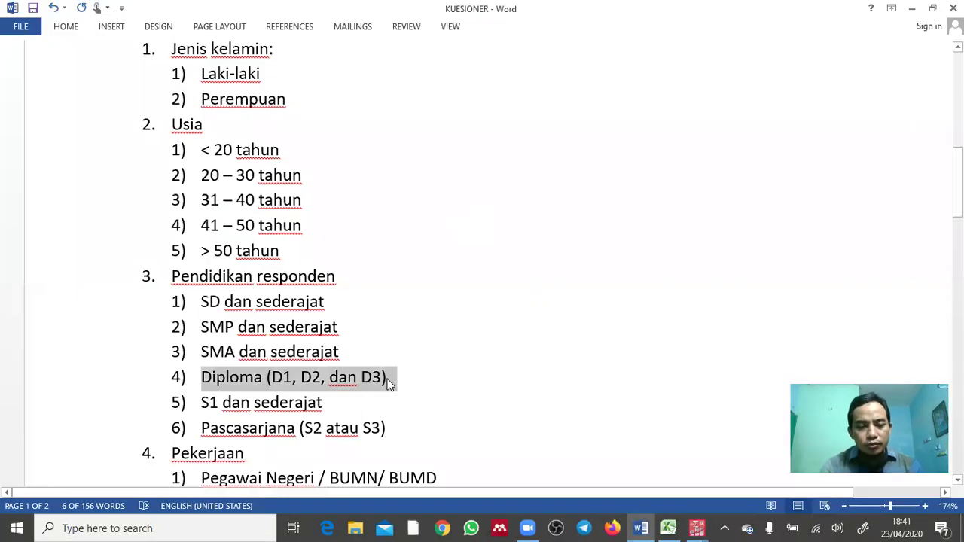
click(400, 403)
key(shift+Left)
key(shift+Left)
key(shift+Left)
key(shift+Left)
key(shift+Left)
key(shift+Left)
key(shift+Left)
key(shift+Left)
key(shift+Left)
key(shift+Left)
key(shift+Left)
key(shift+Left)
key(shift+Left)
key(shift+Left)
key(shift+Left)
key(shift+Left)
key(shift+Left)
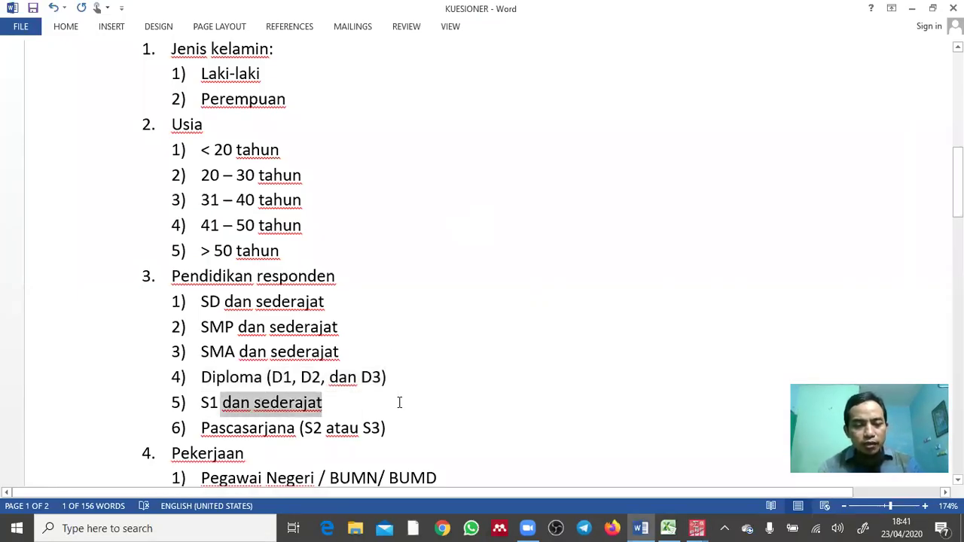
key(shift+Right)
key(ctrl+c)
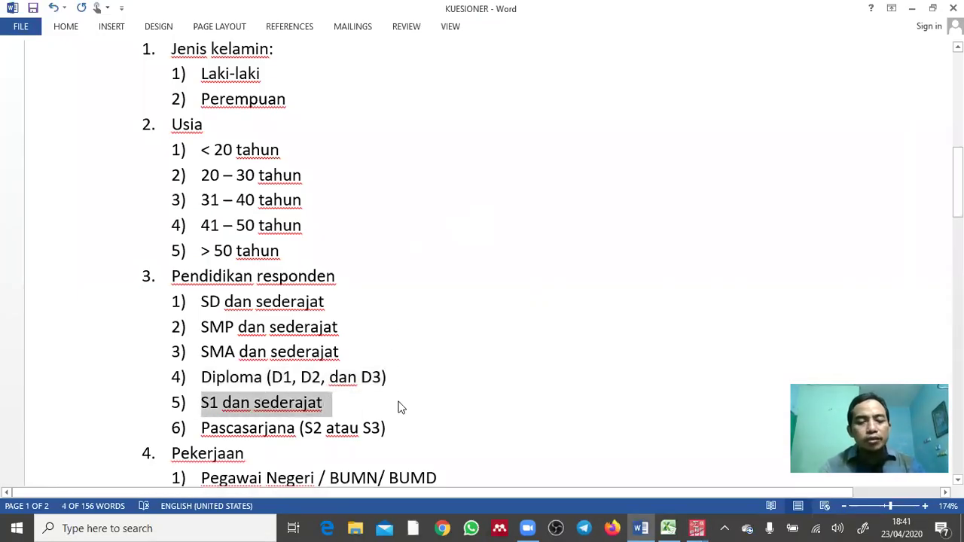
key(alt+Tab)
key(ctrl+v)
click(430, 226)
key(BackSpace)
key(BackSpace)
key(BackSpace)
click(373, 261)
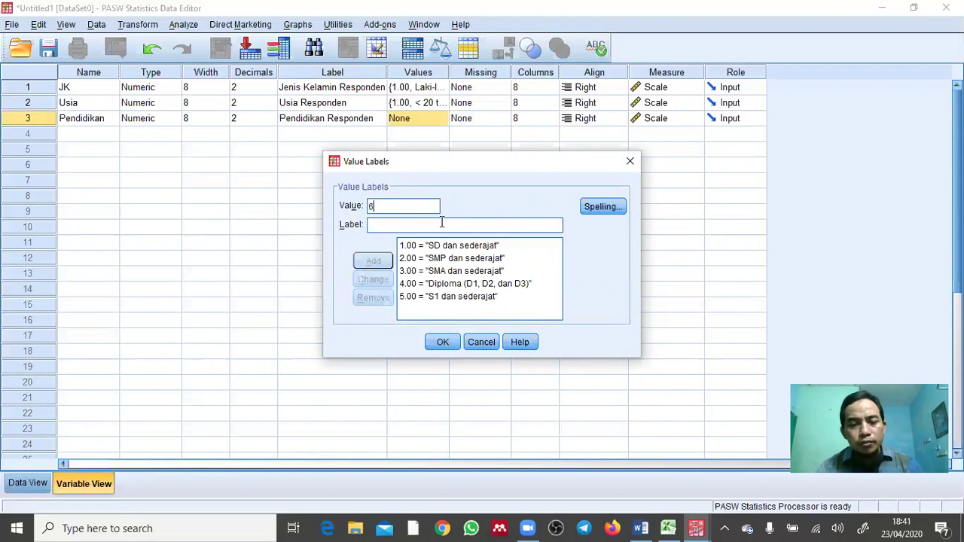
Add the value label 6 = "Pascasarjana (S2 atau S3)" to Pendidikan from the Word questionnaire without its numbering, and accept the value labels.
key(alt+Tab)
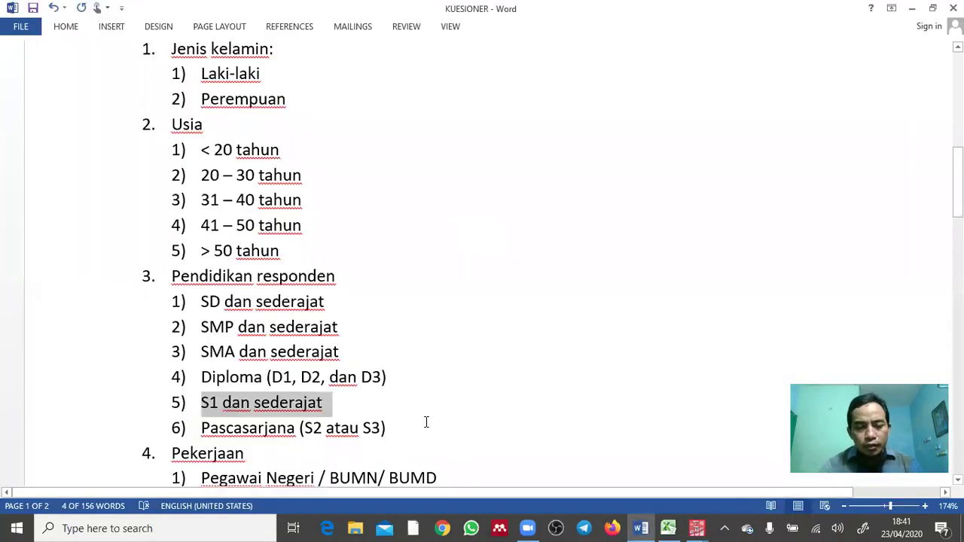
click(425, 421)
key(shift+Left)
key(shift+Left)
key(shift+Left)
key(shift+Left)
key(shift+Left)
key(shift+Left)
key(shift+Left)
key(shift+Left)
key(shift+Left)
key(shift+Left)
key(shift+Left)
key(shift+Left)
key(shift+Left)
key(shift+Left)
key(shift+Left)
key(shift+Left)
key(shift+Left)
key(shift+Left)
key(shift+Left)
key(shift+Left)
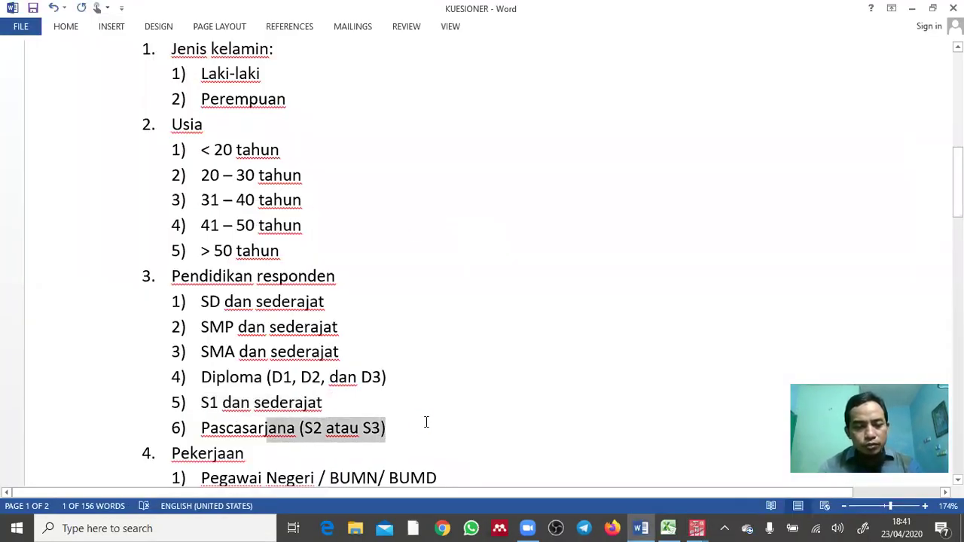
triple_click(426, 428)
key(ctrl+c)
key(alt+Tab)
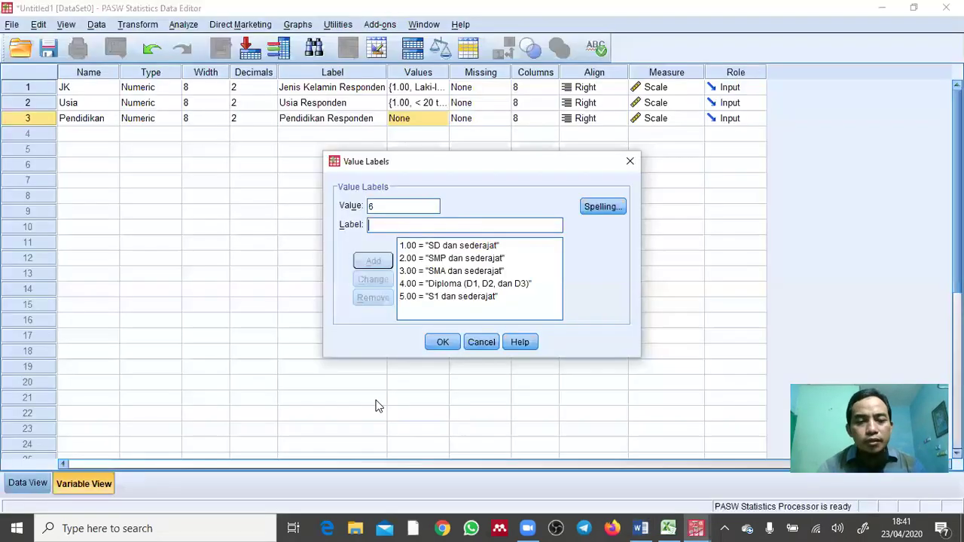
key(ctrl+v)
click(431, 226)
key(BackSpace)
key(BackSpace)
key(BackSpace)
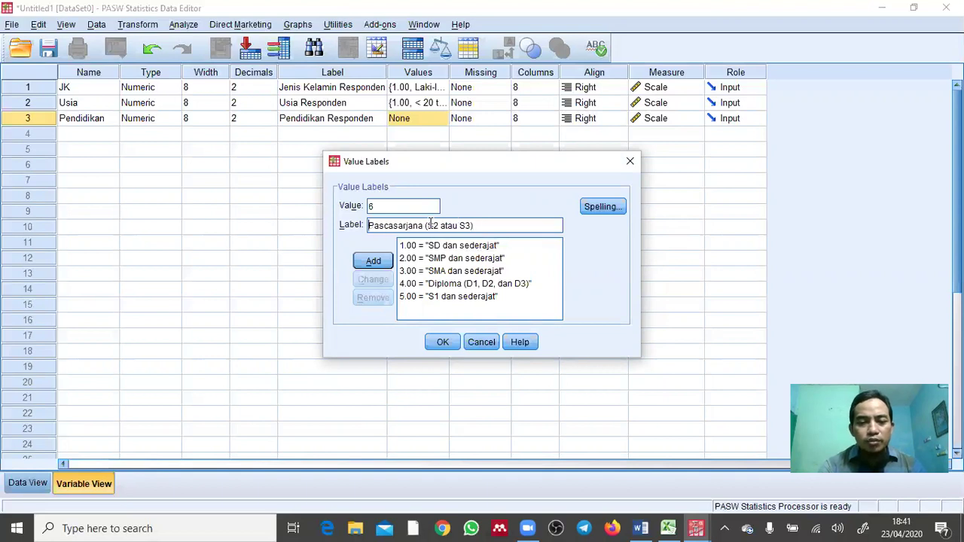
click(370, 263)
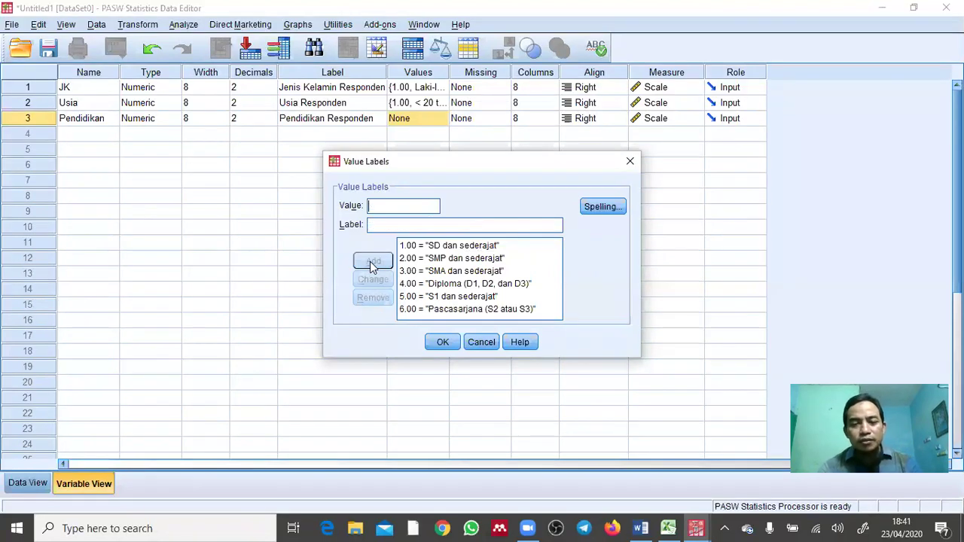
click(434, 344)
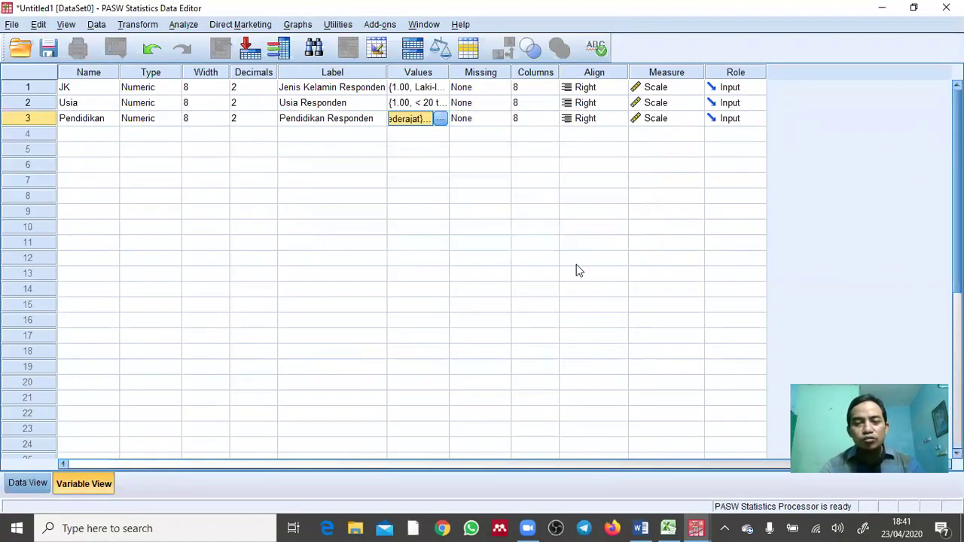
Create a fourth variable named Pekerjaan, following the next question in the Word questionnaire.
click(98, 135)
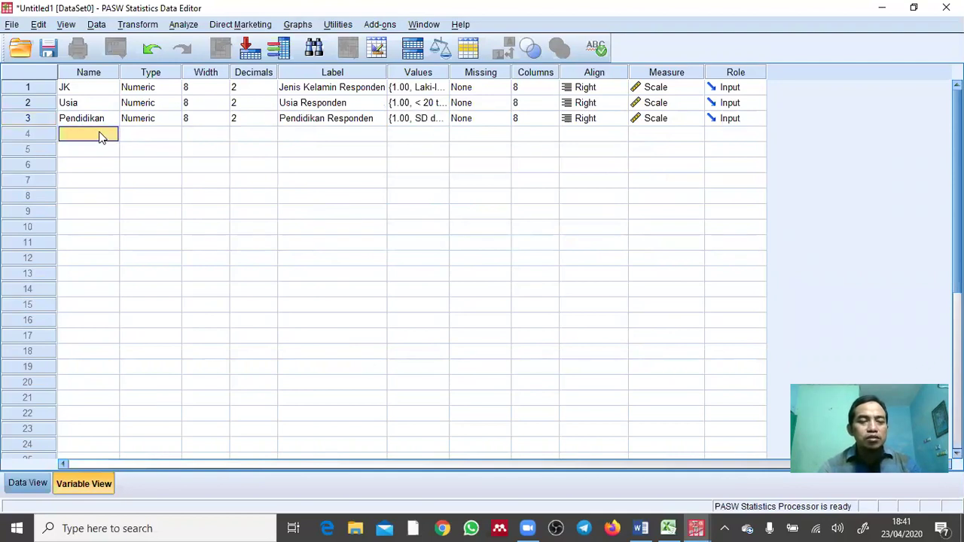
key(alt+Tab)
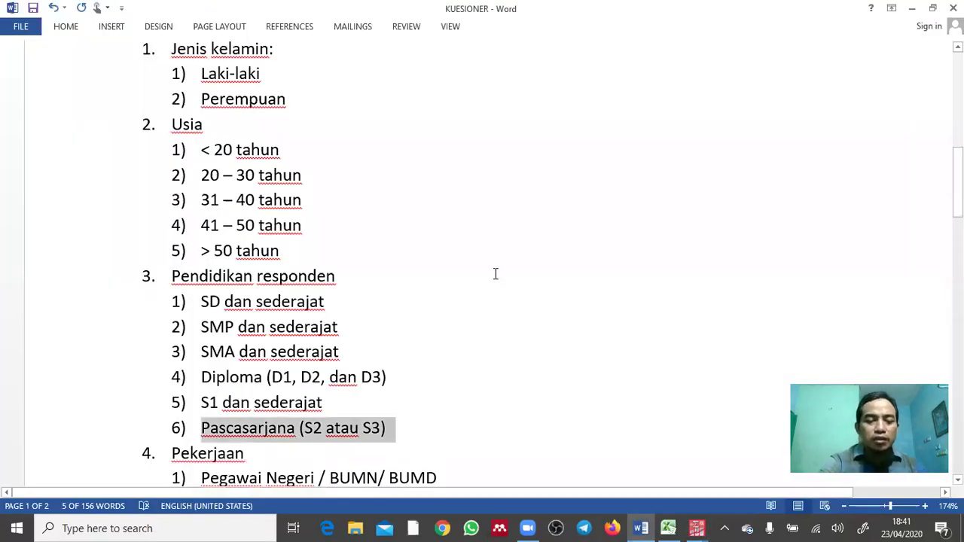
scroll(495, 274, down, 5)
key(alt+Tab)
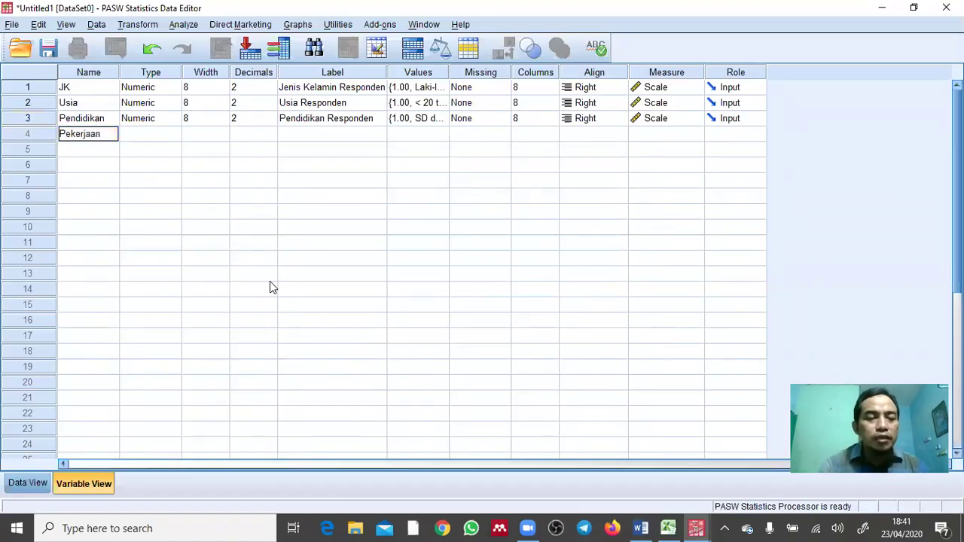
key(Return)
Set the label of the Pekerjaan variable to "Pekerjaan Responden".
key(Left)
key(Left)
key(Left)
key(Left)
key(Left)
key(Left)
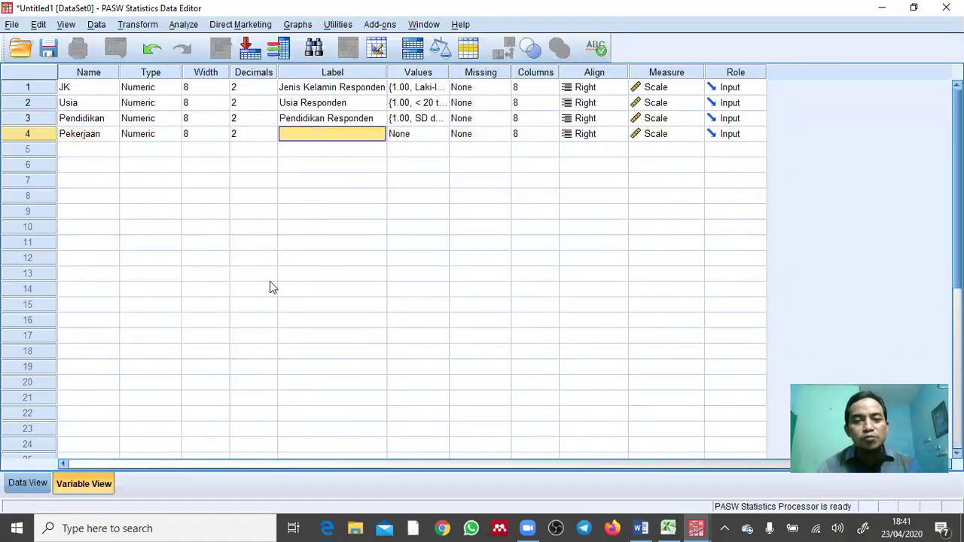
key(alt+Tab)
key(alt+Tab)
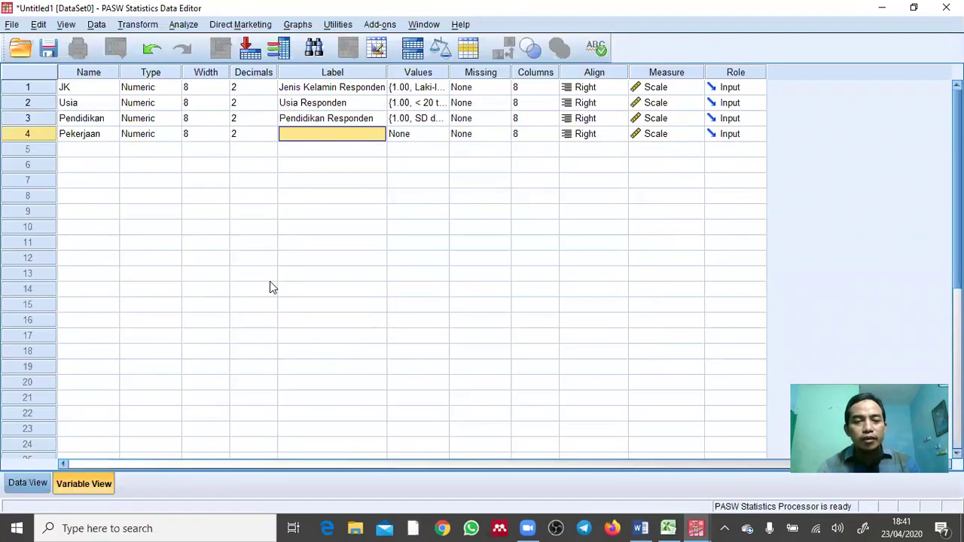
text(Pekerj)
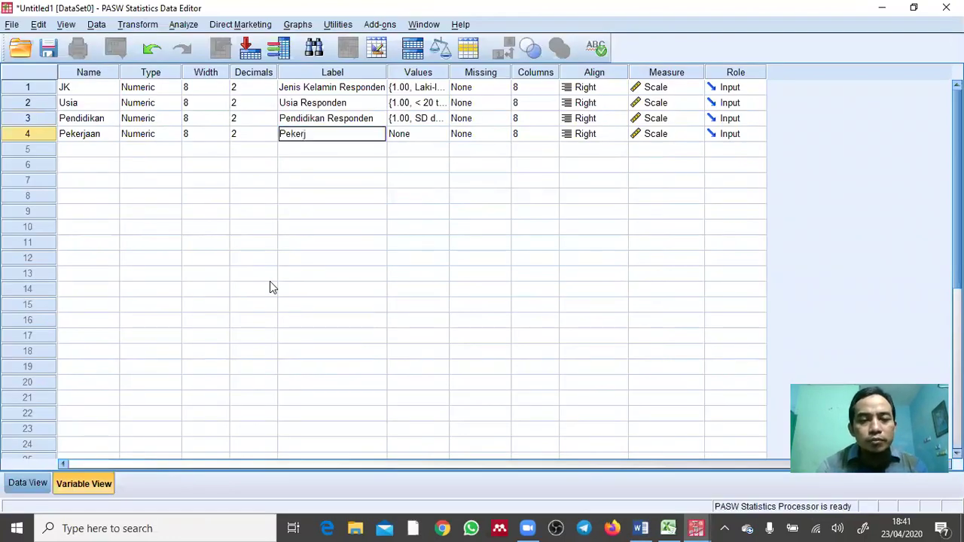
text(aan R)
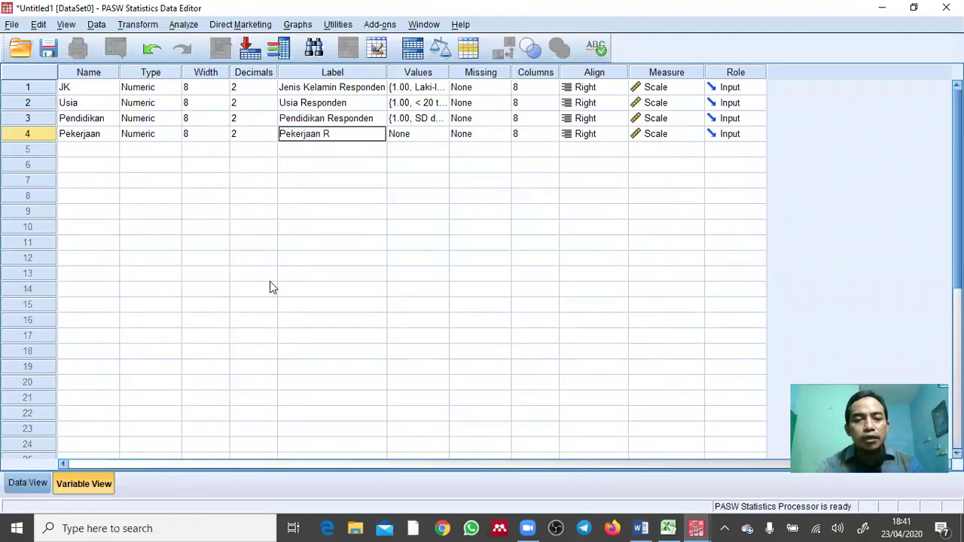
text(esponden)
key(Tab)
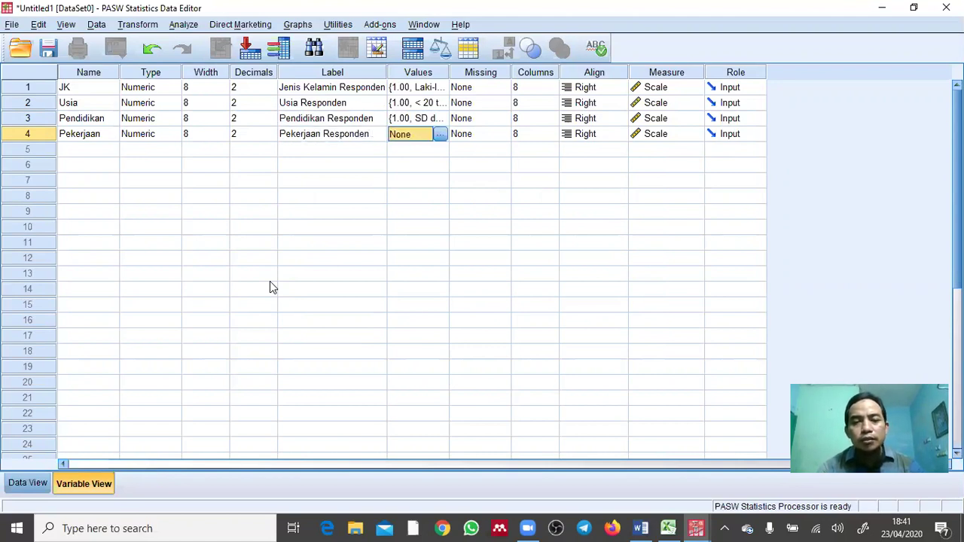
Add the value label 1 = "Pegawai Negeri / BUMN/ BUMD" to Pekerjaan, copying the text from the Word questionnaire without its list numbering.
click(440, 134)
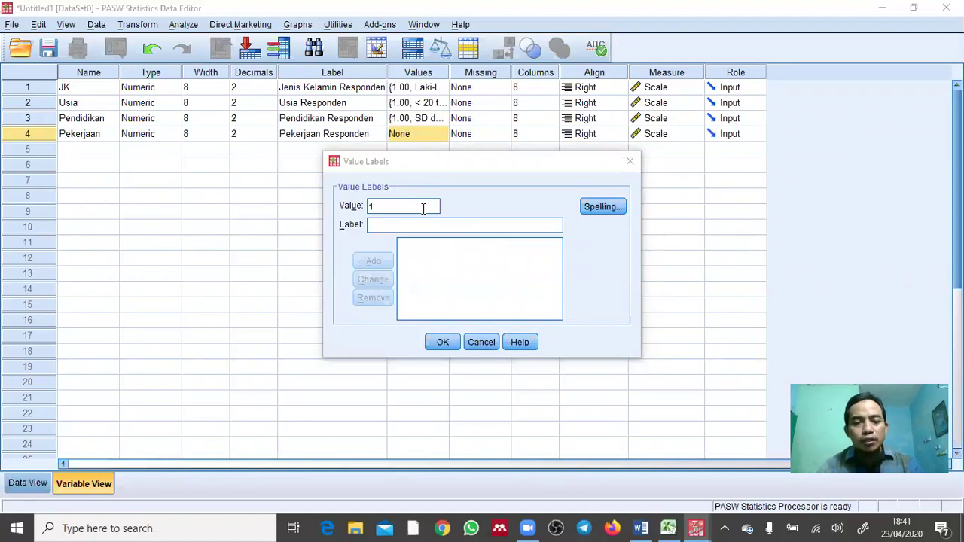
key(alt+Tab)
click(522, 243)
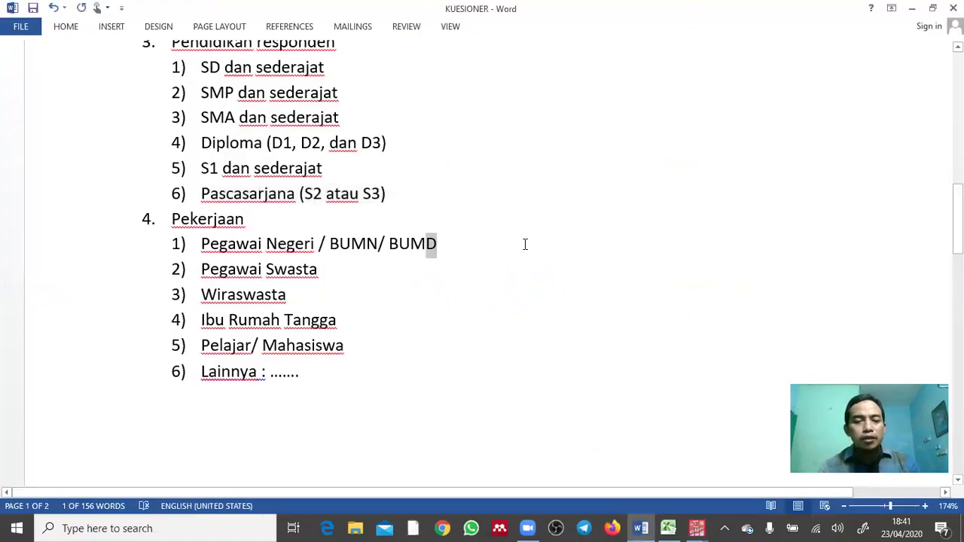
key(shift+Left)
key(shift+Left)
key(shift+Left)
key(shift+Left)
key(shift+Left)
key(shift+Left)
key(shift+Left)
key(shift+Left)
key(shift+Left)
key(shift+Left)
key(shift+Left)
key(shift+Left)
key(shift+Left)
key(shift+Left)
key(shift+Left)
key(shift+Left)
key(shift+Left)
key(shift+Left)
key(shift+Left)
key(shift+Left)
key(ctrl+c)
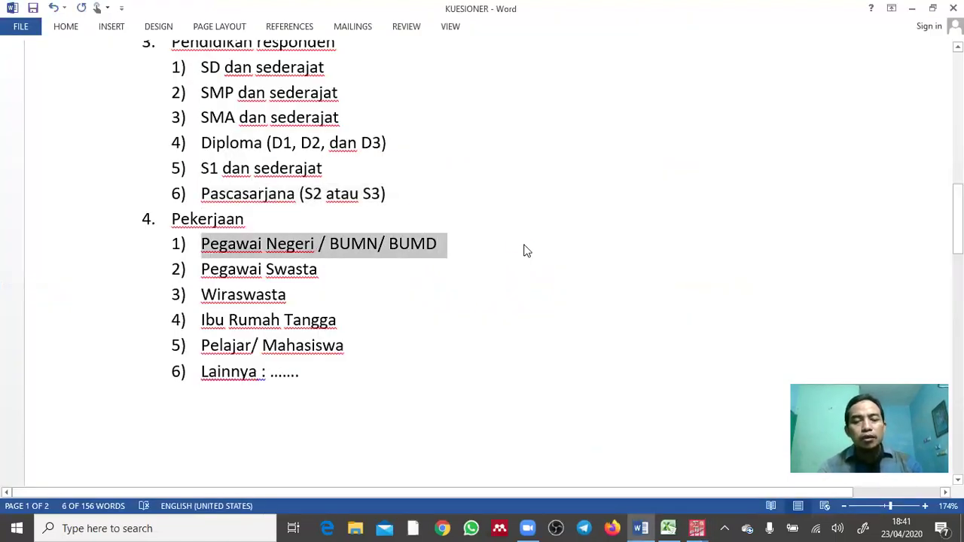
key(alt+Tab)
key(ctrl+v)
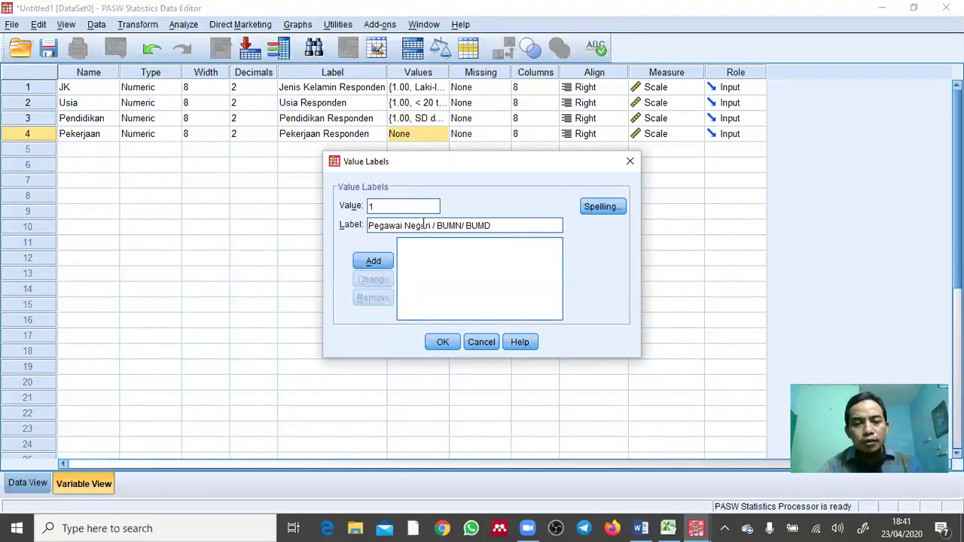
click(379, 264)
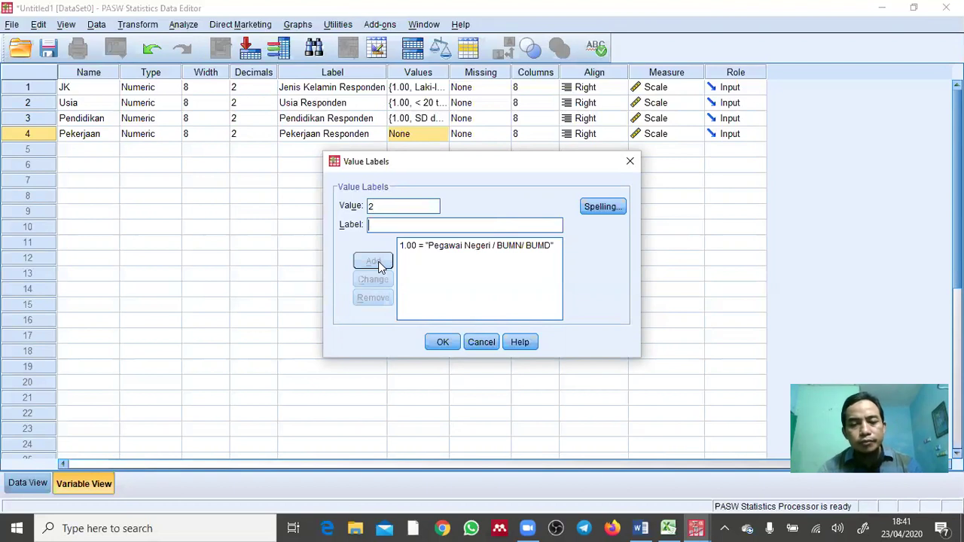
Add the value label 2 = "Pegawai Swasta" to Pekerjaan, copying the text from the Word questionnaire without its list numbering.
key(alt+Tab)
click(448, 272)
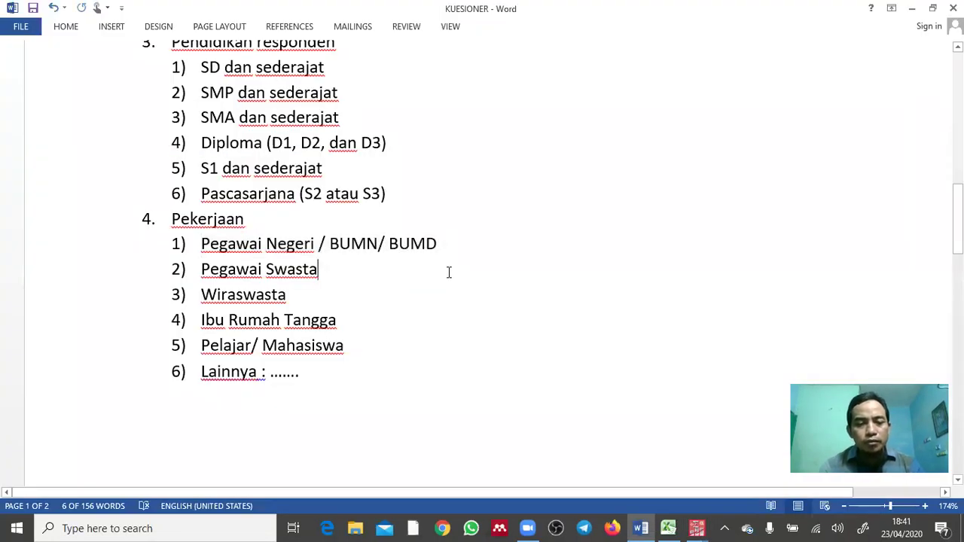
key(shift+Left)
key(shift+Left)
key(shift+Left)
key(shift+Left)
key(shift+Left)
key(shift+Left)
key(shift+Left)
key(shift+Left)
key(shift+Left)
key(shift+Left)
key(shift+Left)
key(shift+Left)
key(shift+Left)
triple_click(447, 277)
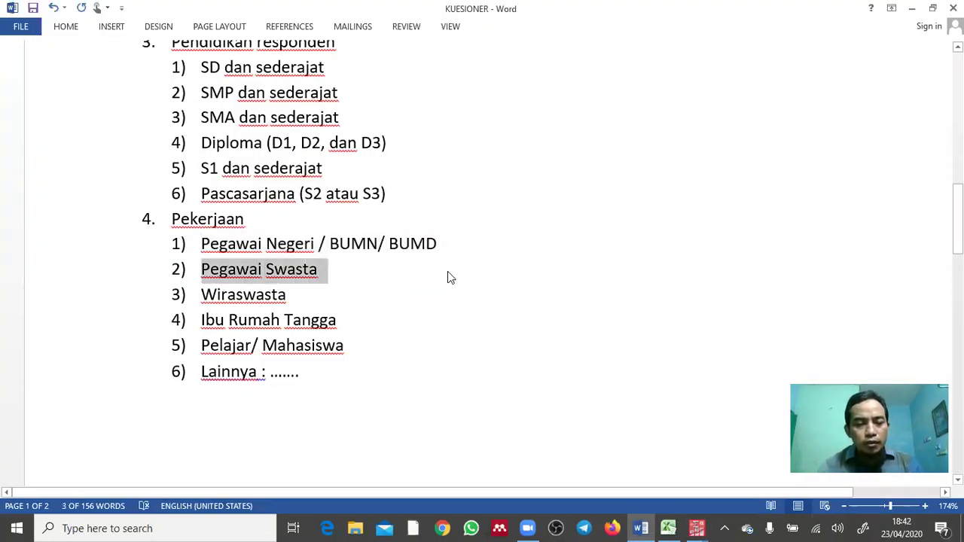
key(ctrl+c)
key(alt+Tab)
key(Tab)
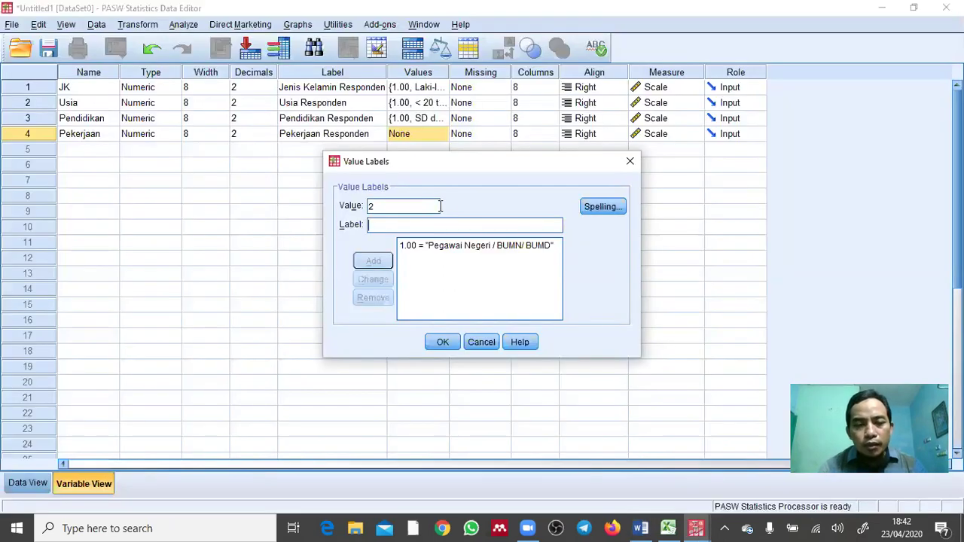
key(ctrl+v)
click(430, 225)
key(BackSpace)
key(BackSpace)
key(BackSpace)
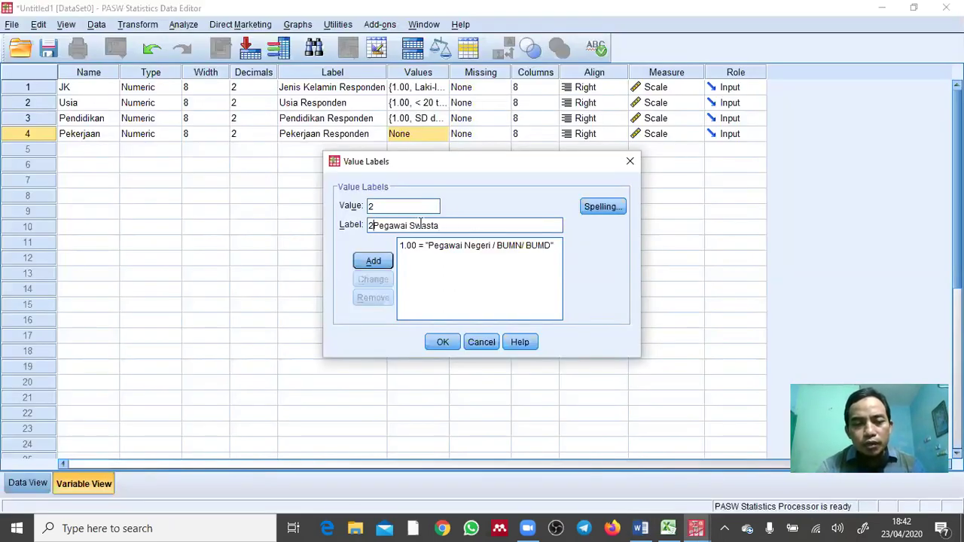
click(375, 262)
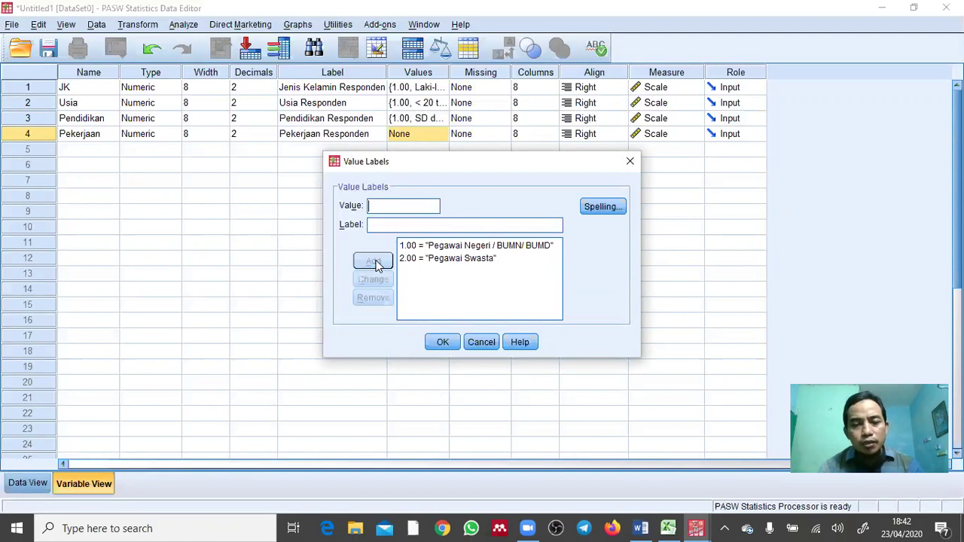
Add the value label 3 = "Wiraswasta" to Pekerjaan, copying the text from the Word questionnaire without its list numbering.
key(alt+Tab)
click(379, 290)
key(shift+Left)
key(shift+Left)
key(shift+Left)
key(shift+Left)
key(shift+Left)
key(shift+Left)
key(shift+Left)
key(shift+Left)
key(shift+Left)
key(shift+Left)
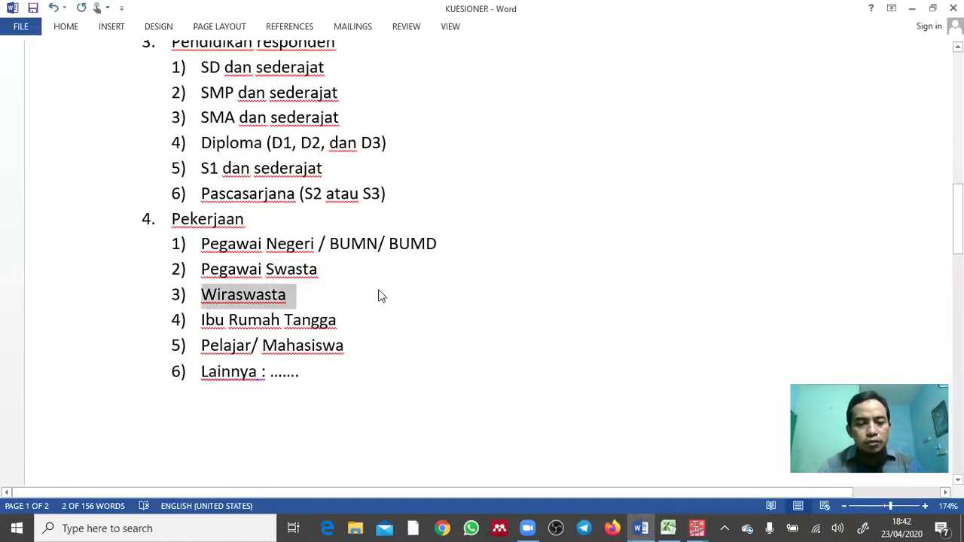
key(ctrl+c)
key(alt+Tab)
click(451, 224)
key(ctrl+v)
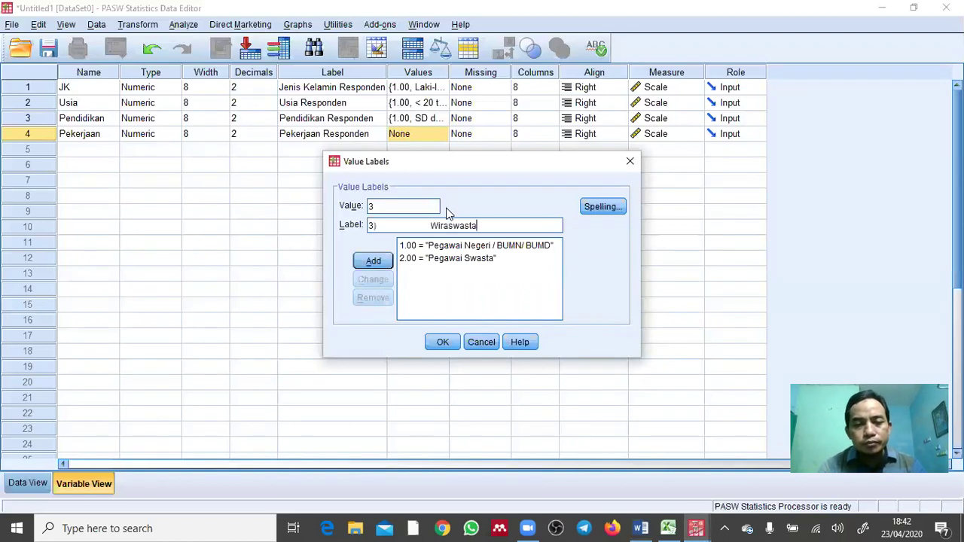
key(BackSpace)
key(BackSpace)
key(BackSpace)
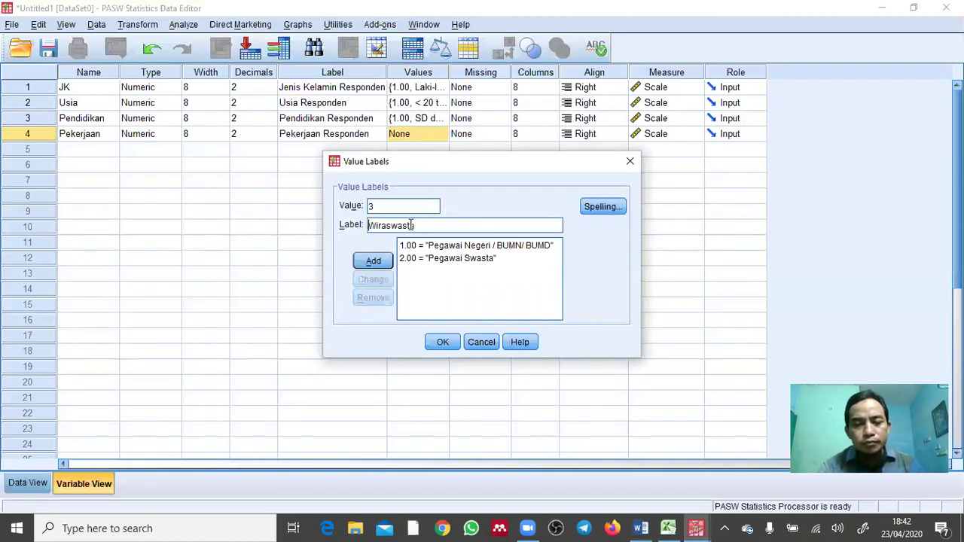
click(378, 267)
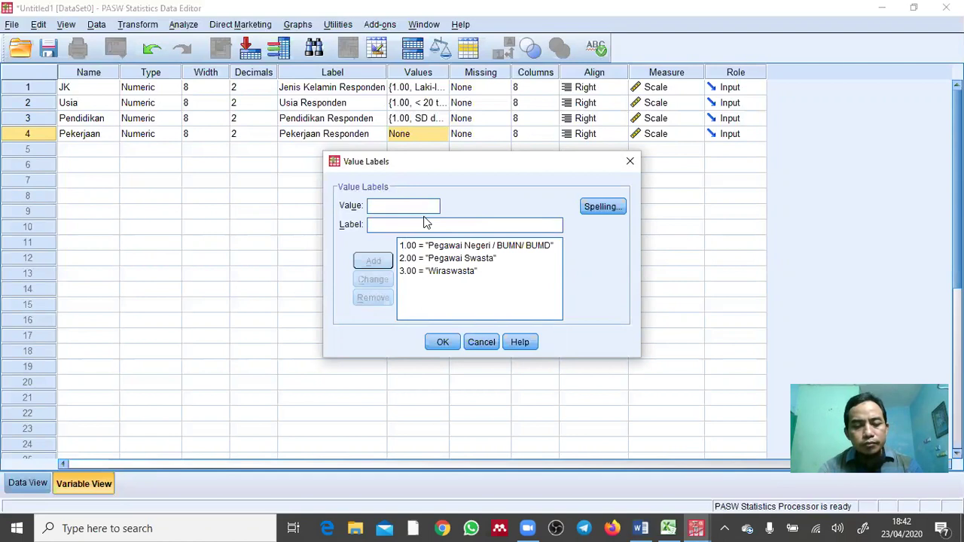
Add the value label 4 = "Ibu Rumah Tangga" to Pekerjaan, copying the text from the Word questionnaire without its list numbering.
key(alt+Tab)
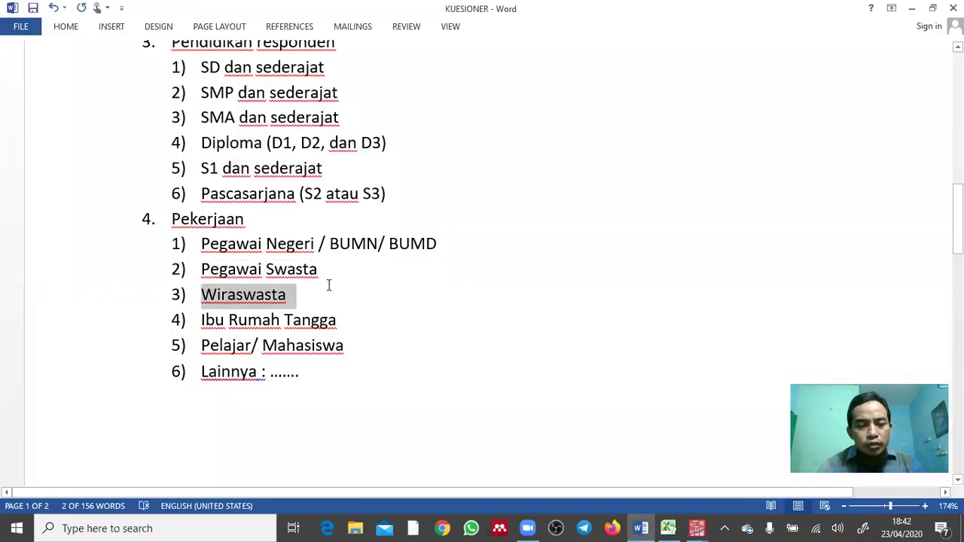
click(360, 325)
key(shift+Left)
key(shift+Left)
key(shift+Left)
key(shift+Left)
key(shift+Left)
key(shift+Left)
key(shift+Left)
key(shift+Left)
key(shift+Left)
key(shift+Left)
key(shift+Left)
key(shift+Left)
key(shift+Left)
key(shift+Left)
key(shift+Left)
key(shift+Left)
key(alt+Tab)
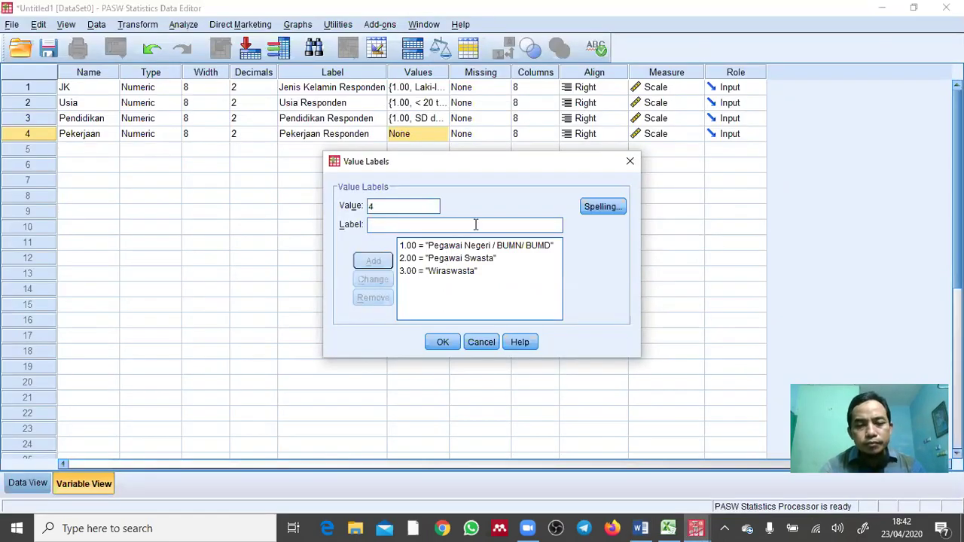
key(ctrl+v)
key(BackSpace)
key(BackSpace)
key(BackSpace)
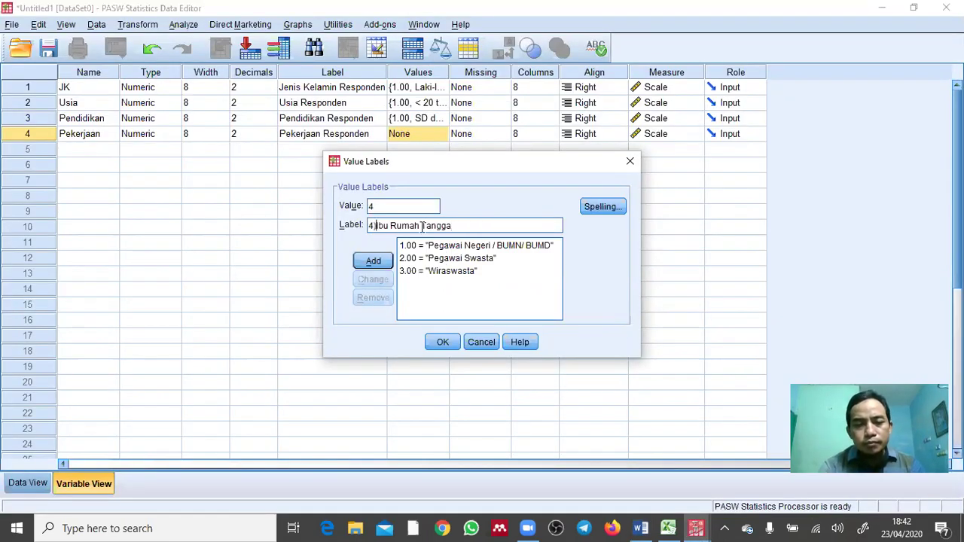
click(380, 260)
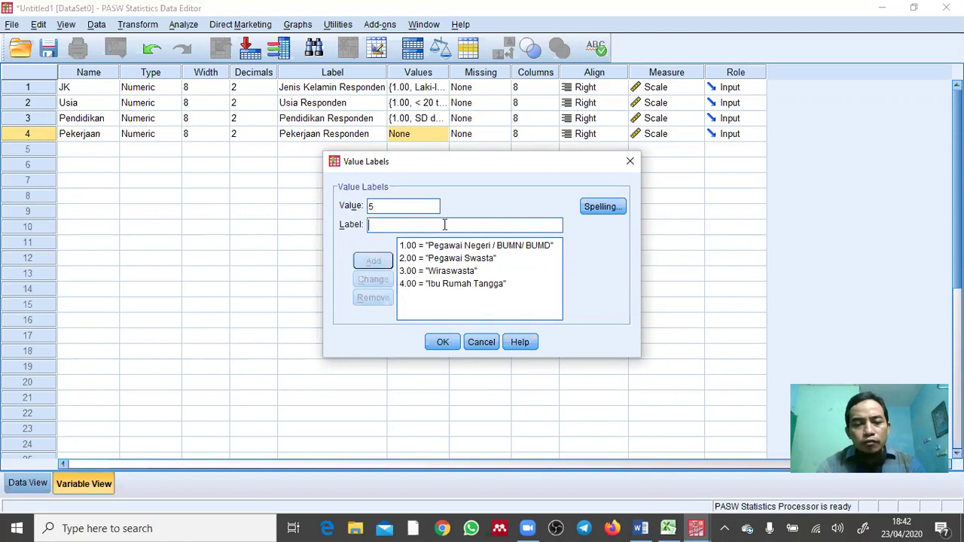
Add the value label 5 = "Pelajar/ Mahasiswa" to Pekerjaan, copying the text from the Word questionnaire without its list numbering.
key(alt+Tab)
click(405, 342)
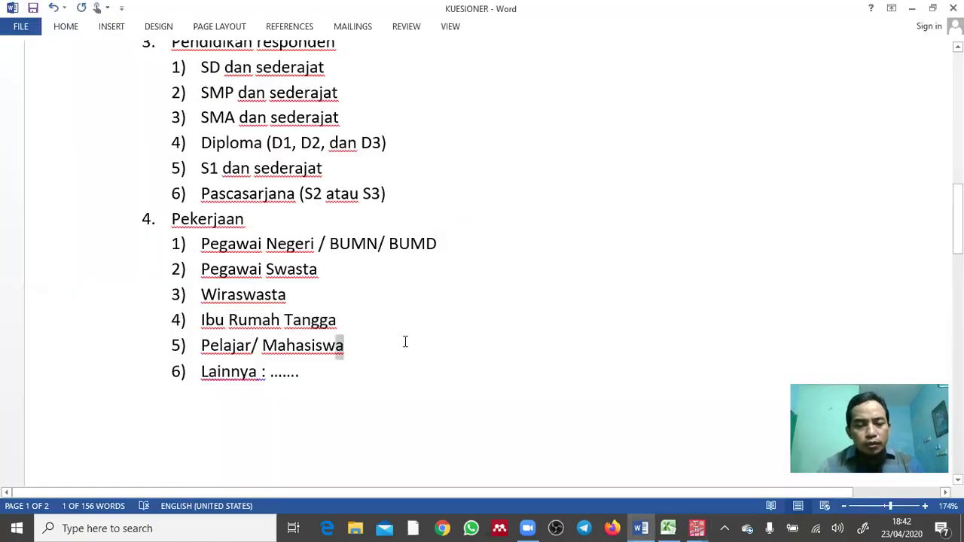
key(shift+Left)
key(shift+Left)
key(shift+Left)
key(shift+Left)
key(shift+Left)
key(shift+Left)
key(shift+Left)
key(shift+Left)
key(shift+Left)
key(shift+Left)
key(shift+Left)
key(shift+Left)
key(shift+Left)
key(shift+Left)
key(shift+Left)
key(shift+Left)
key(shift+Left)
key(shift+Left)
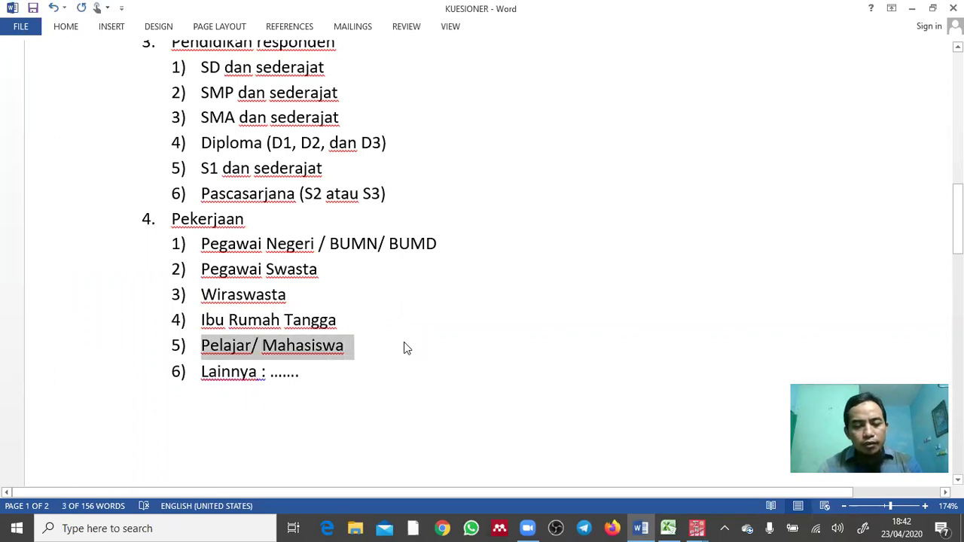
key(alt+Tab)
key(ctrl+v)
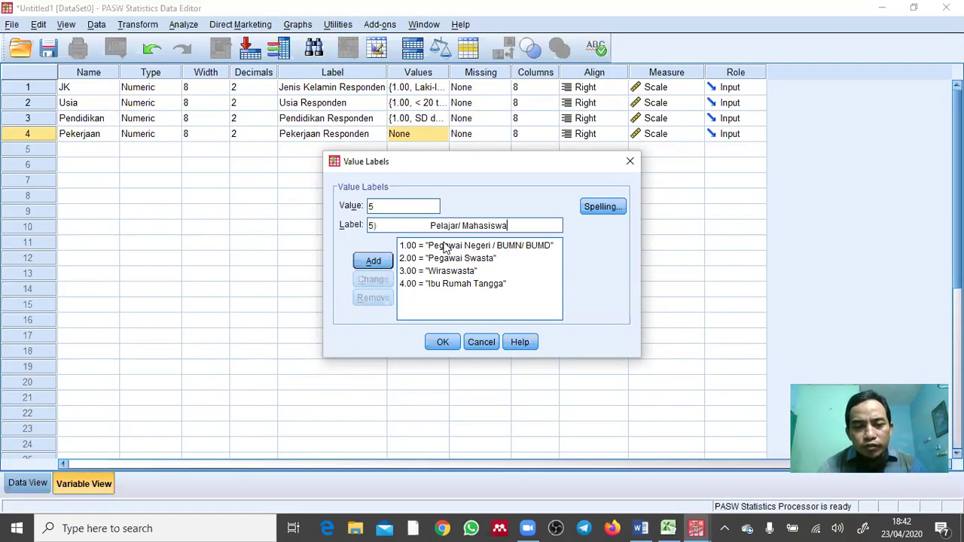
key(BackSpace)
key(BackSpace)
key(BackSpace)
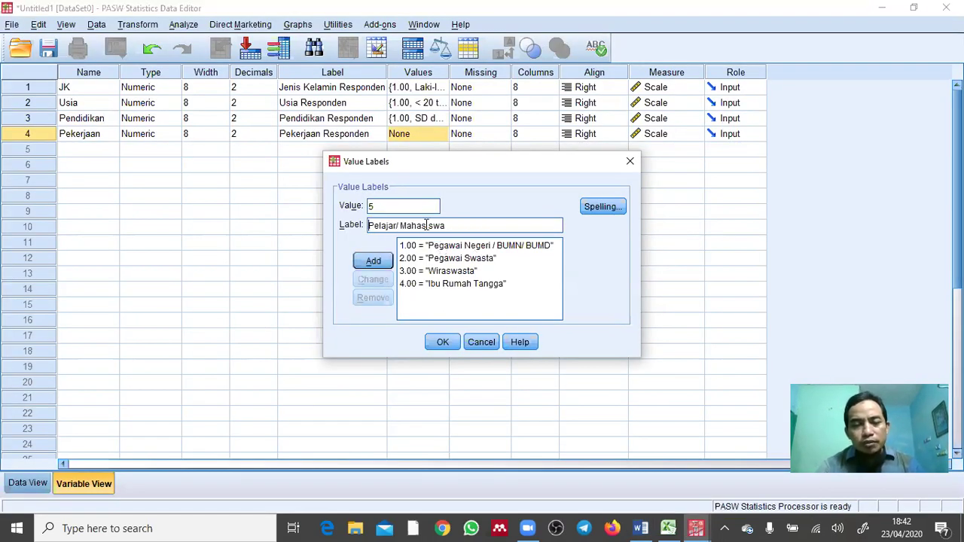
click(374, 261)
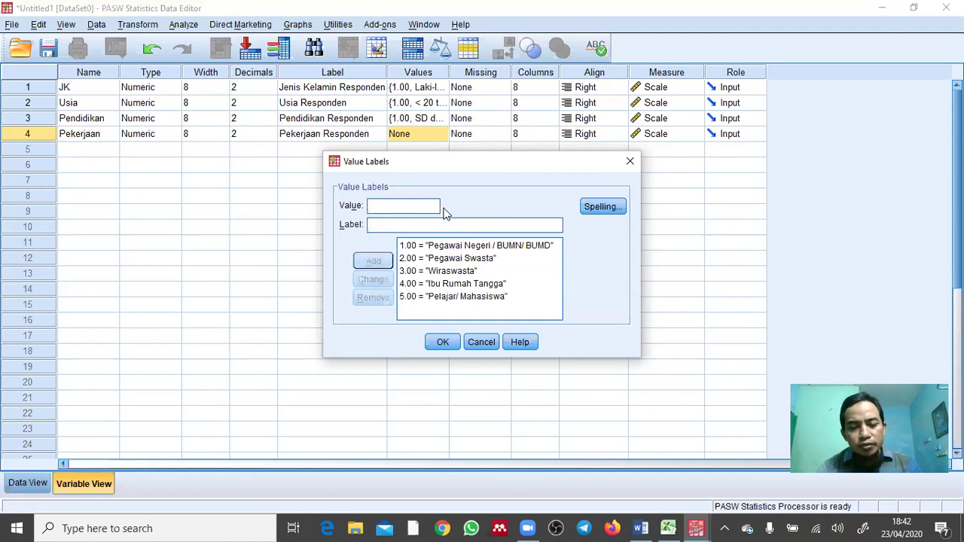
Add the value label 6 = "Lainnya : ......." to Pekerjaan from the Word questionnaire without its numbering, and accept the value labels.
key(alt+Tab)
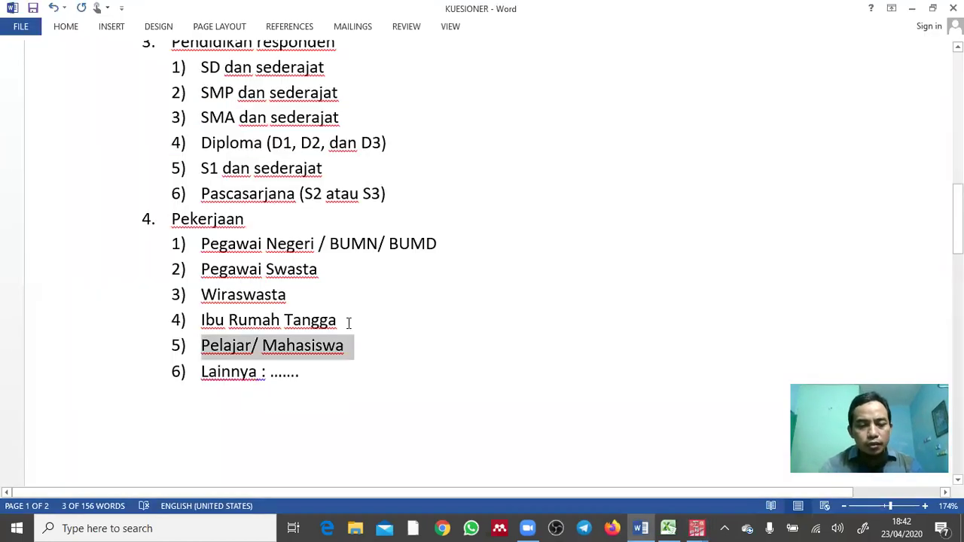
click(373, 372)
key(shift+Left)
key(shift+Left)
key(shift+Left)
key(shift+Left)
key(shift+Left)
key(shift+Left)
key(shift+Left)
key(shift+Left)
key(shift+Left)
key(shift+Left)
key(shift+Left)
key(shift+Left)
key(shift+Left)
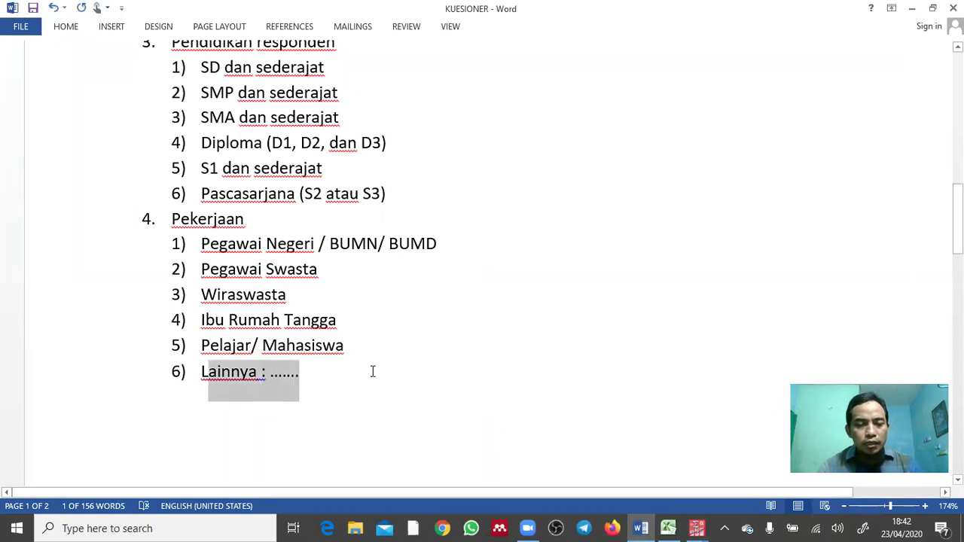
key(ctrl+c)
key(alt+Tab)
text(6)
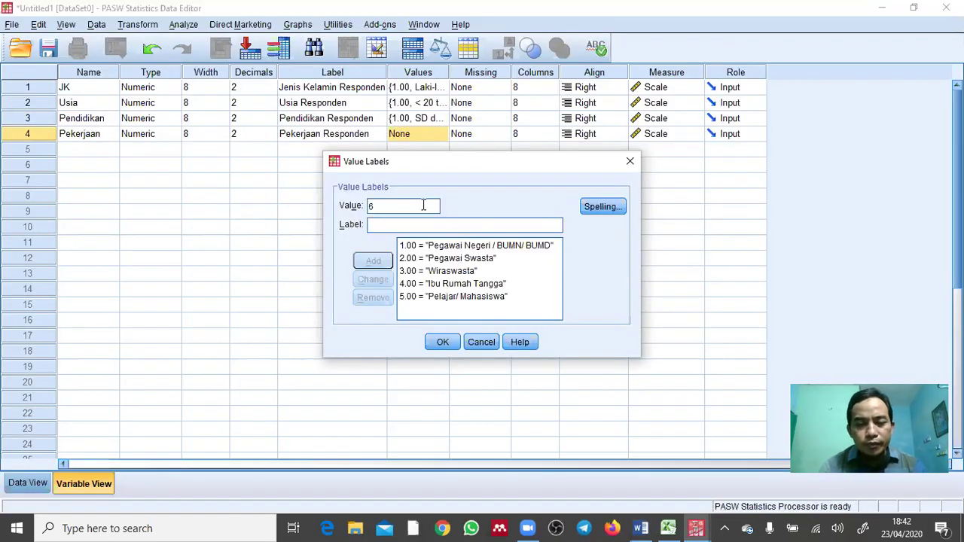
key(Tab)
key(ctrl+v)
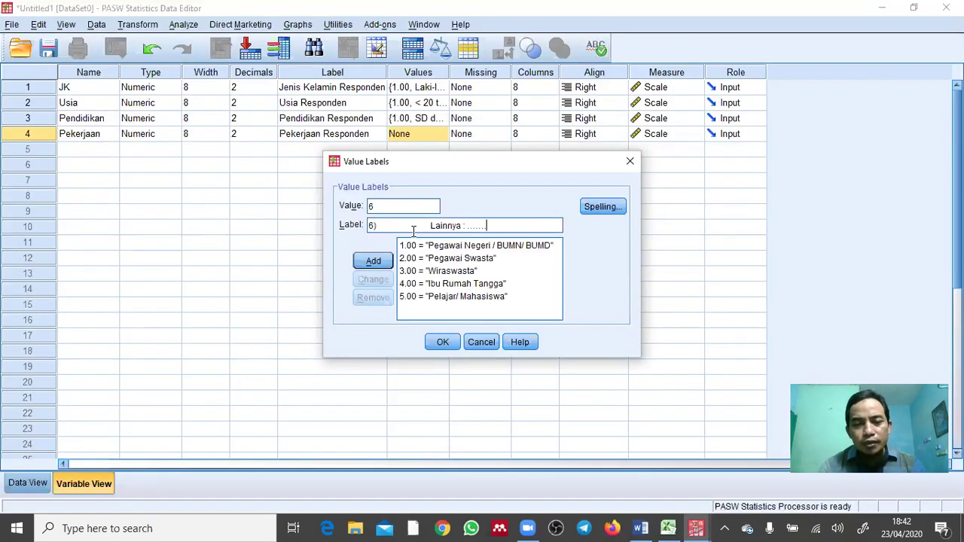
key(BackSpace)
key(BackSpace)
key(BackSpace)
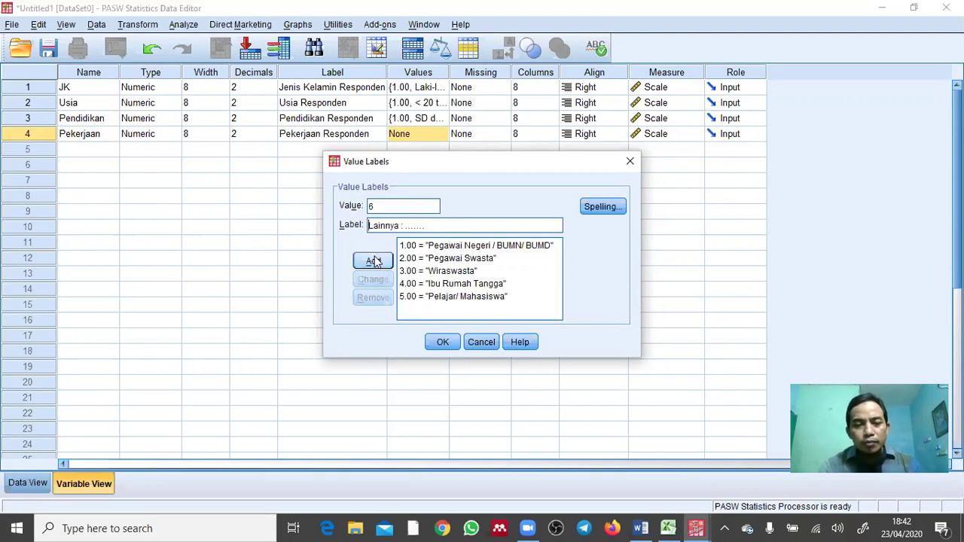
click(372, 263)
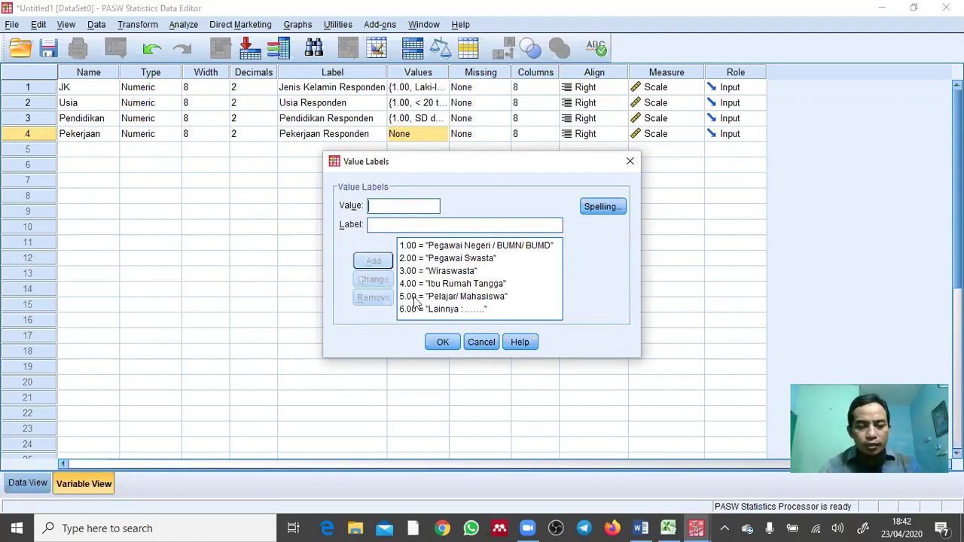
click(443, 343)
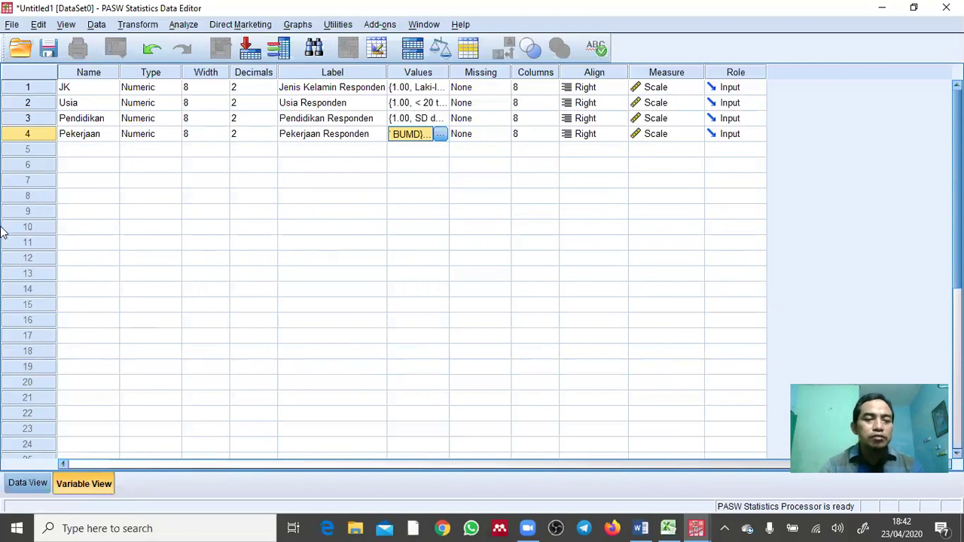
Look over the defined variable names and switch from the variable definitions to the case data sheet.
click(92, 106)
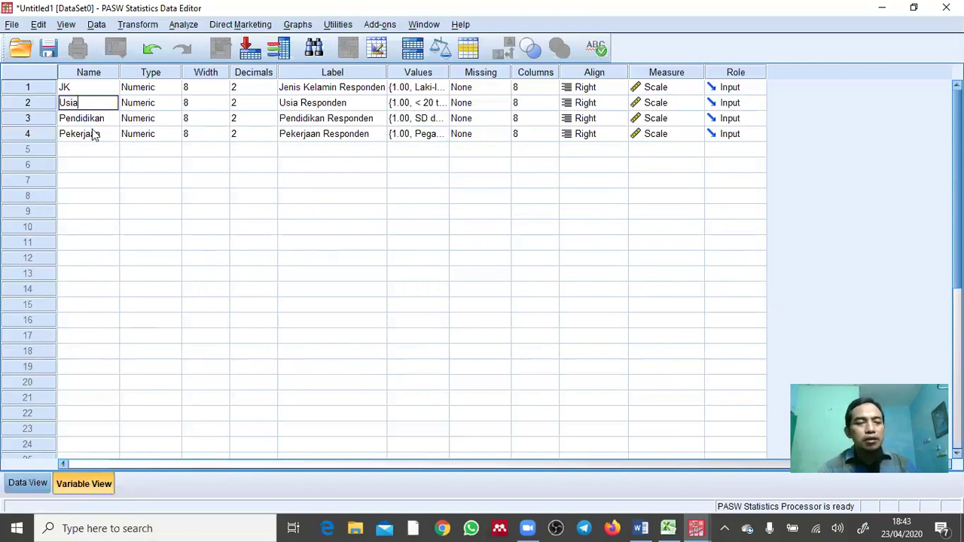
click(93, 135)
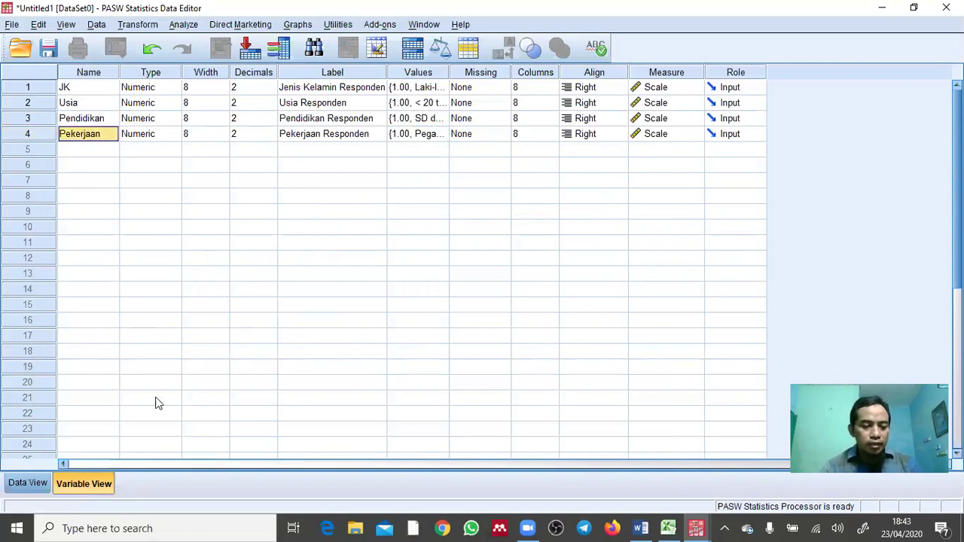
click(29, 483)
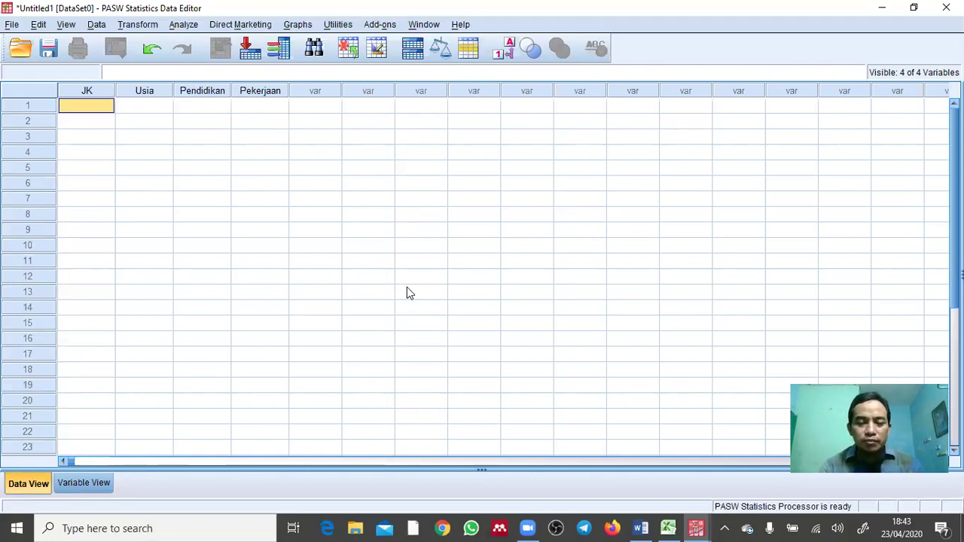
Copy all 30 respondents' coded answers, C4:F33, from the Excel workbook Data Kuesioner and return to the PASW Statistics data sheet.
key(alt+Tab)
key(Tab)
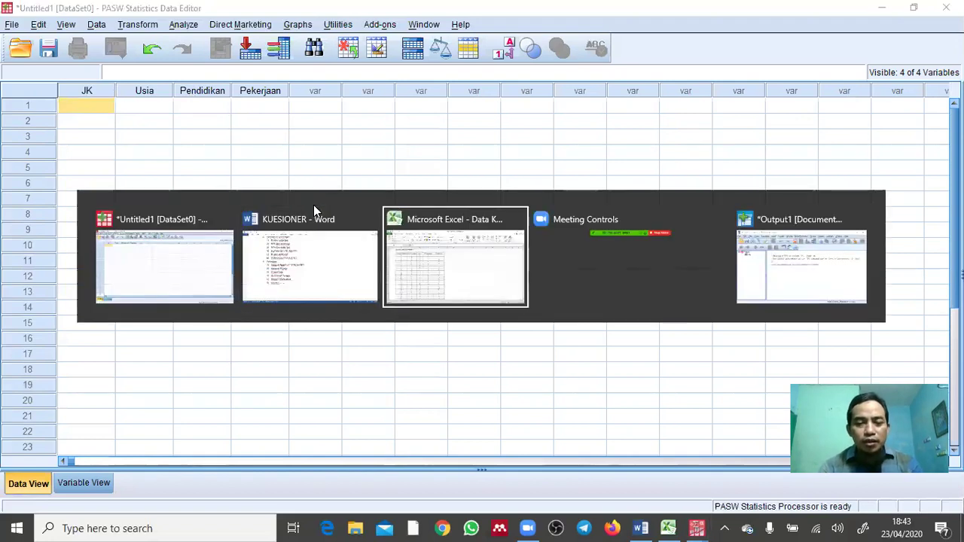
click(153, 183)
key(shift+Right)
key(shift+Right)
key(shift+Right)
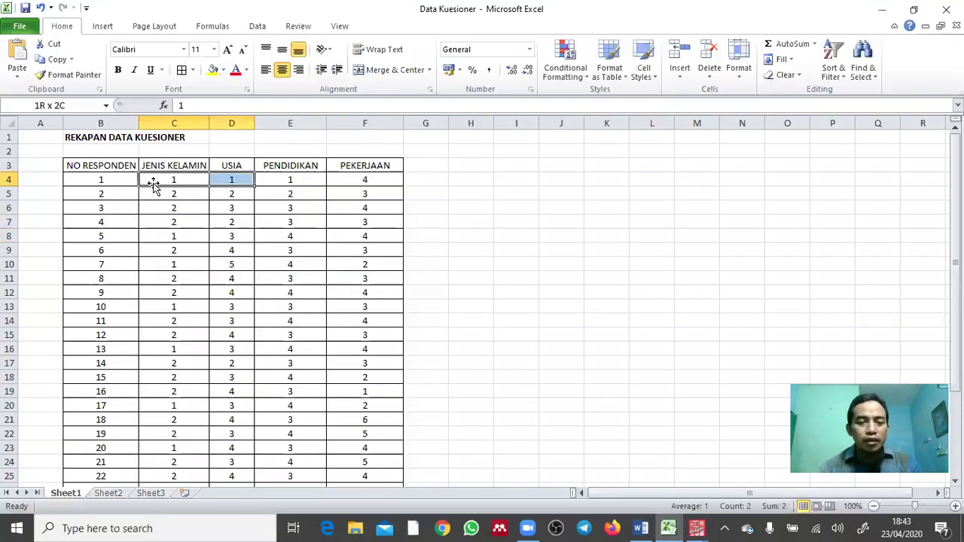
key(shift+Down)
key(shift+Down)
key(shift+Down)
key(shift+Down)
key(shift+Down)
key(shift+Down)
key(shift+Down)
key(shift+Down)
key(shift+Down)
key(shift+Down)
key(shift+Down)
key(shift+Down)
key(shift+Down)
key(shift+Down)
key(shift+Down)
key(shift+Down)
key(shift+Down)
key(shift+Down)
key(shift+Down)
key(shift+Down)
key(shift+Down)
key(shift+Down)
key(shift+Down)
key(shift+Down)
key(shift+Down)
key(shift+Down)
key(shift+Down)
key(shift+Down)
key(shift+Down)
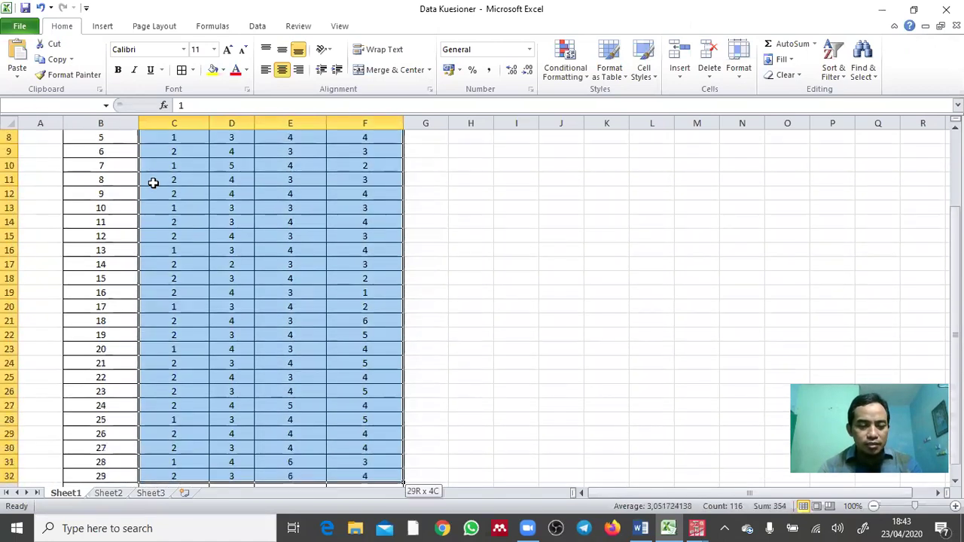
key(ctrl+c)
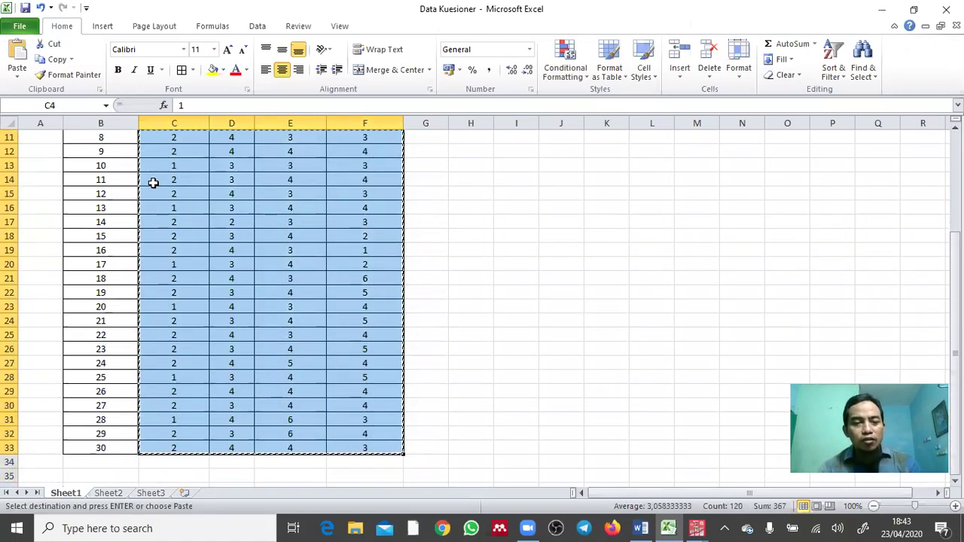
key(alt+Tab)
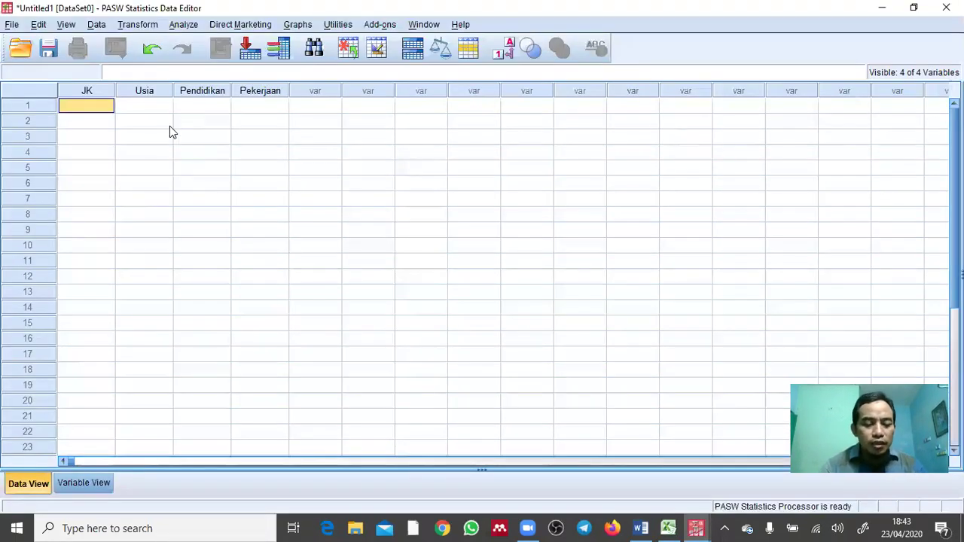
Paste the copied answers starting at the first JK cell and choose VIDEO PEMBELAJARAN > Statistika Bisnis as the data file's save folder.
key(ctrl+v)
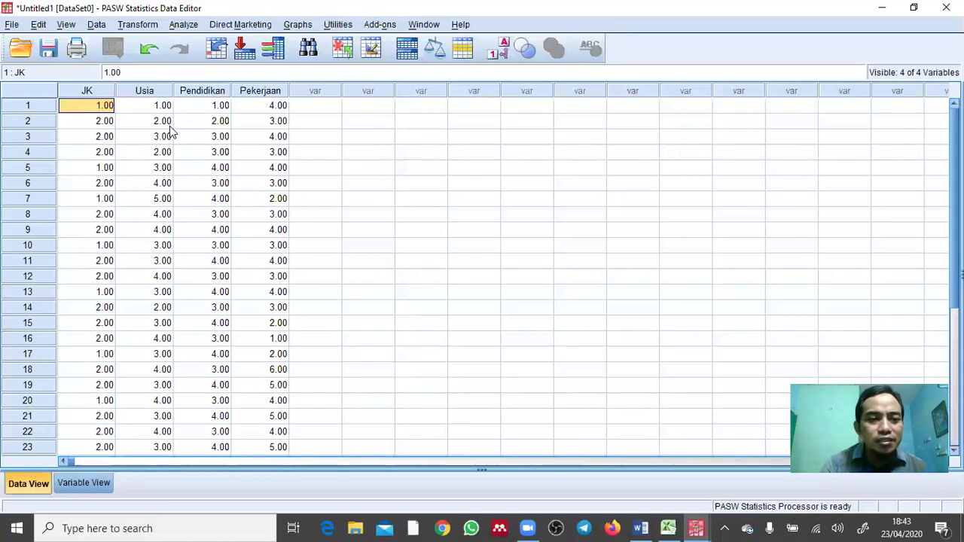
click(50, 51)
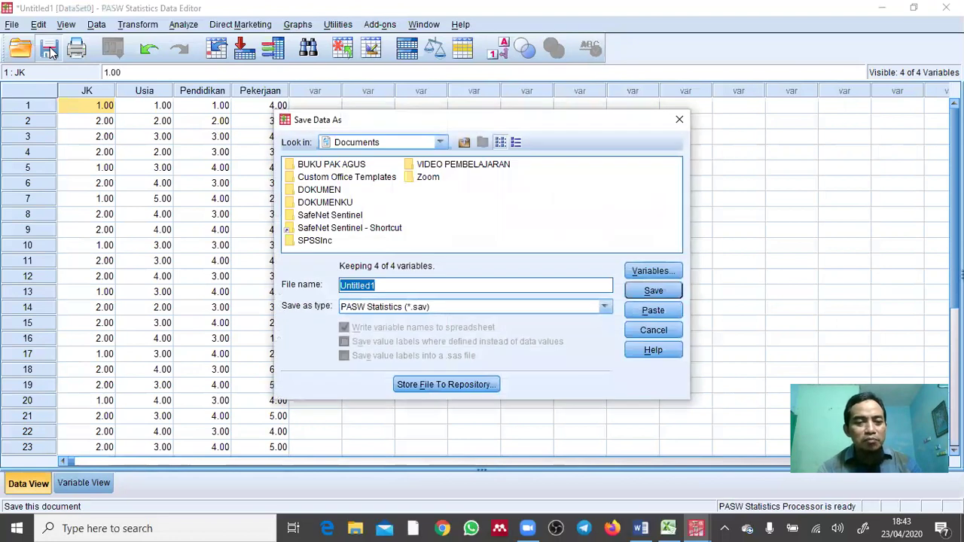
double_click(510, 172)
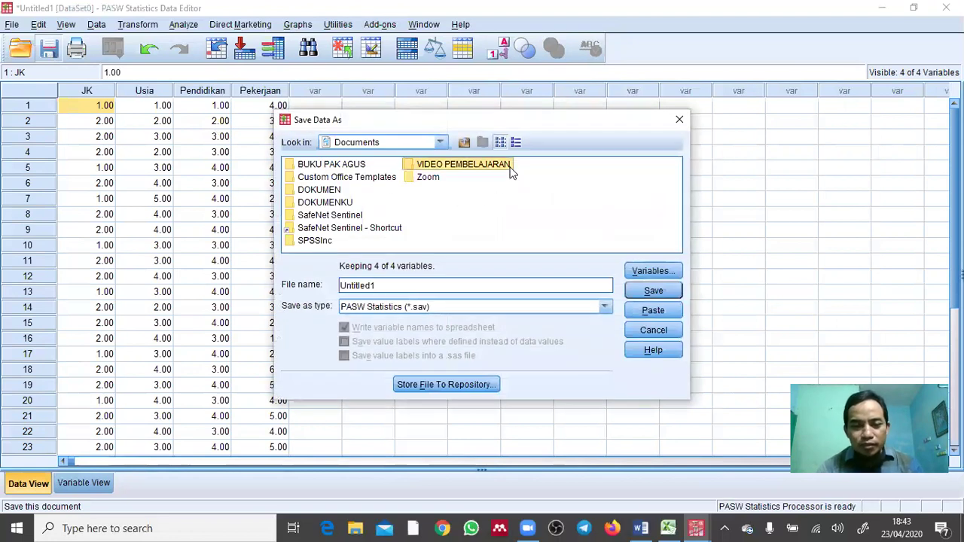
double_click(358, 169)
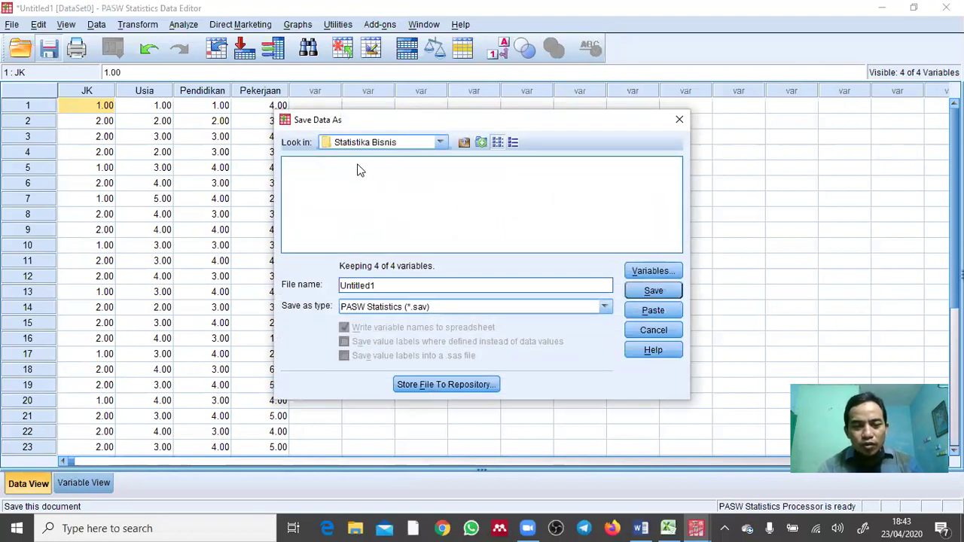
Name the data file "Data Kuesioner" and save it in PASW Statistics format.
key(BackSpace)
key(BackSpace)
key(BackSpace)
key(BackSpace)
key(BackSpace)
key(BackSpace)
key(BackSpace)
key(BackSpace)
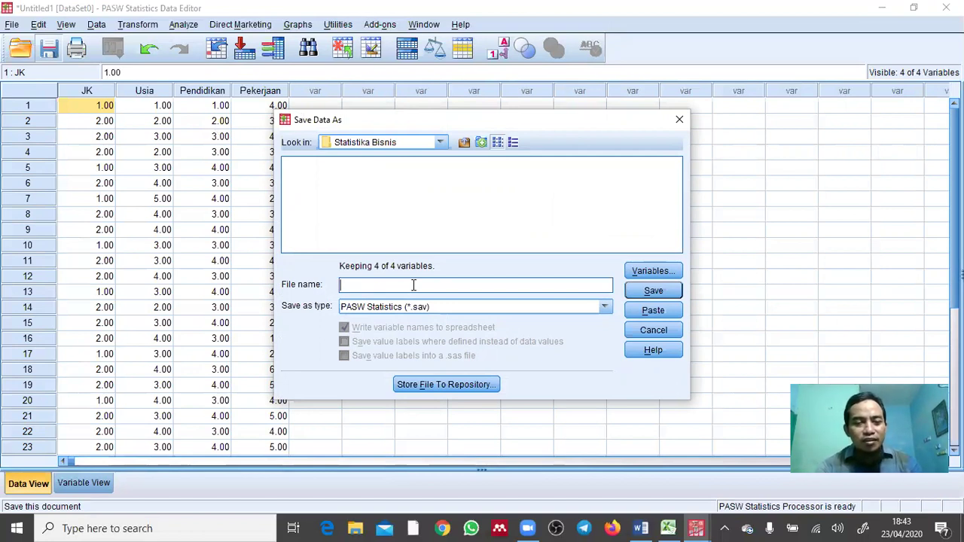
text(D)
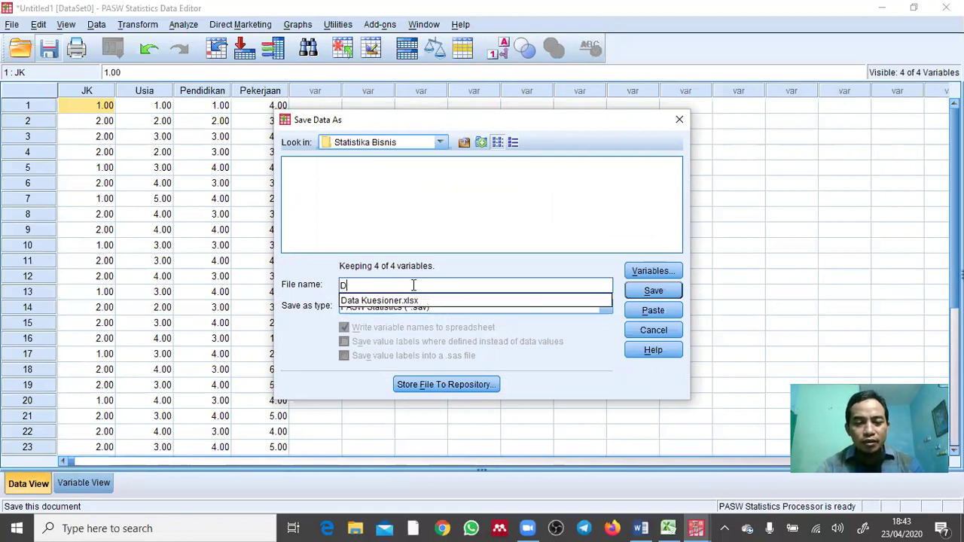
text(ata Kuesidoner)
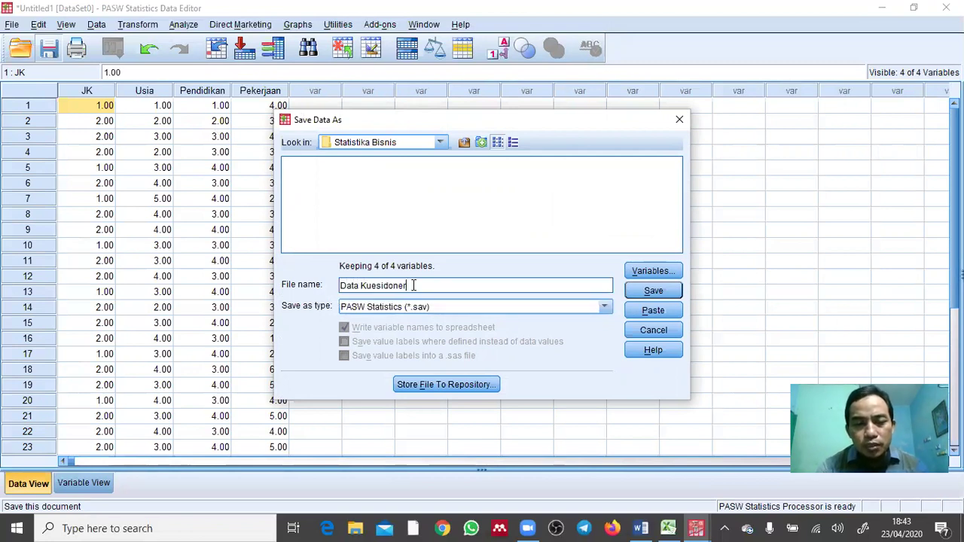
key(BackSpace)
key(BackSpace)
key(BackSpace)
key(BackSpace)
key(BackSpace)
key(BackSpace)
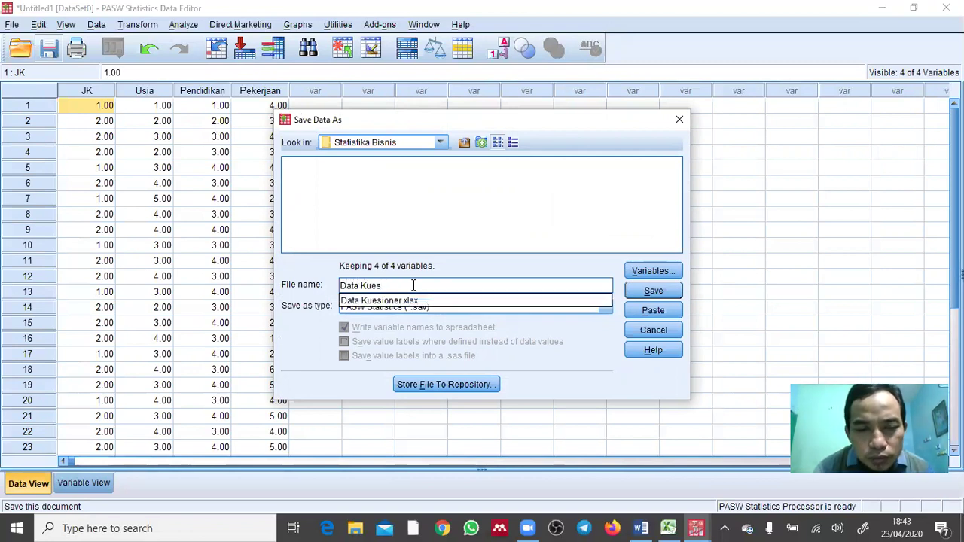
key(Return)
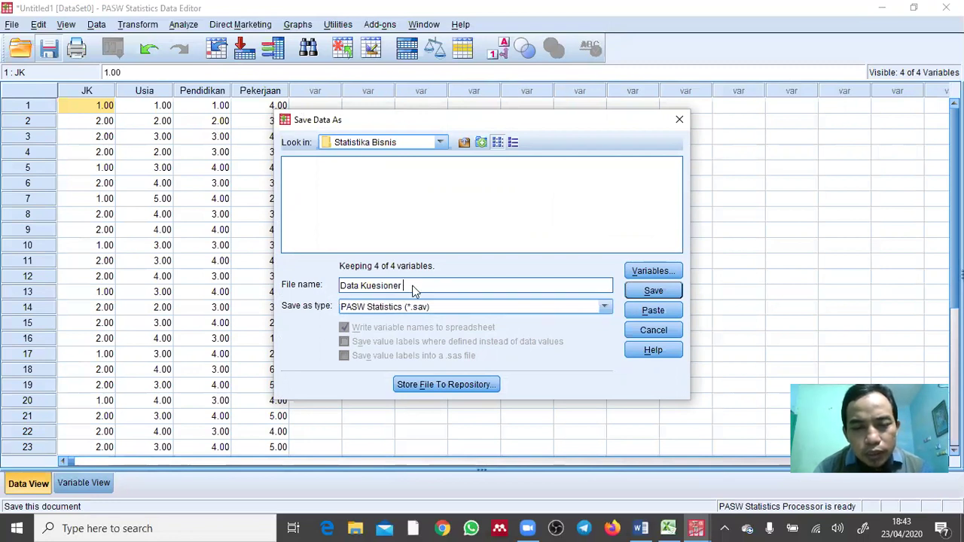
key(Return)
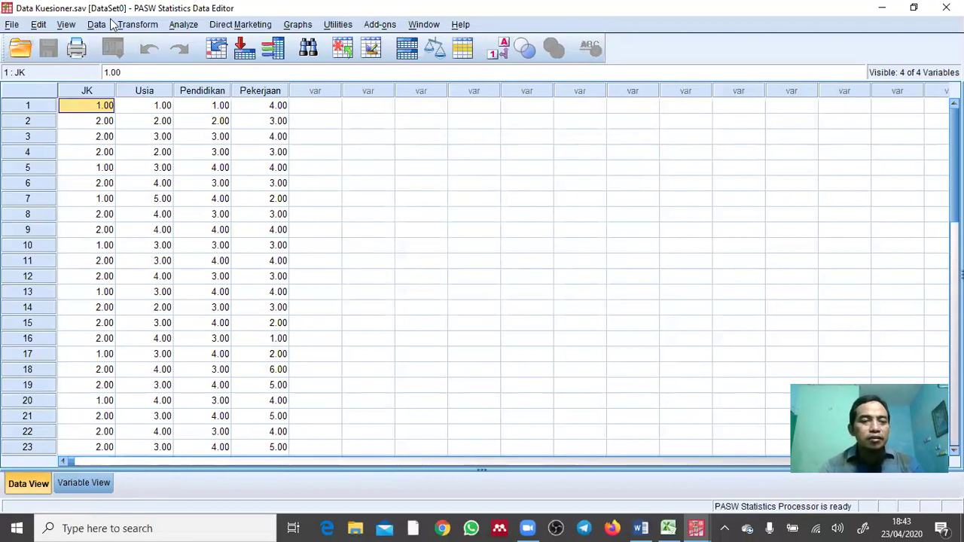
Run the Frequencies analysis on Jenis Kelamin Responden with frequency tables displayed.
click(261, 107)
click(87, 110)
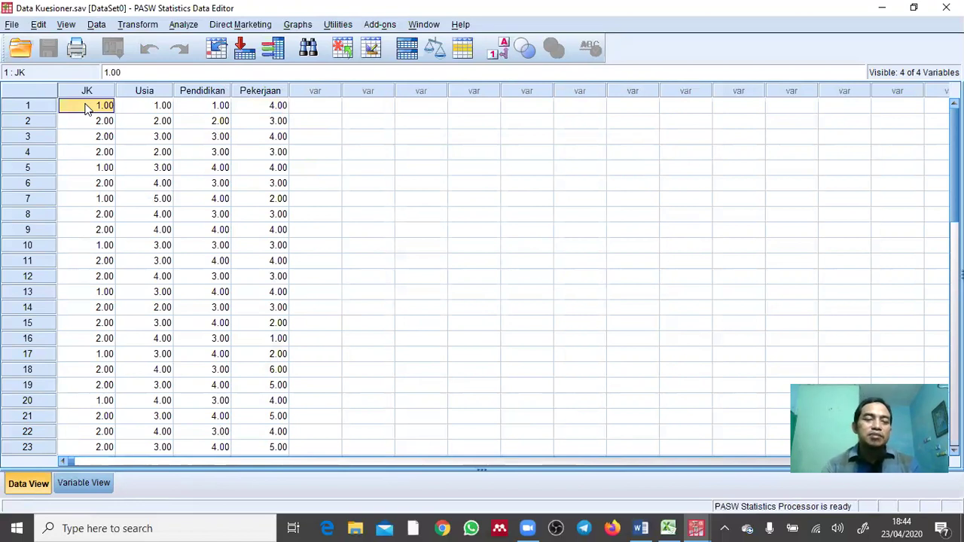
click(184, 25)
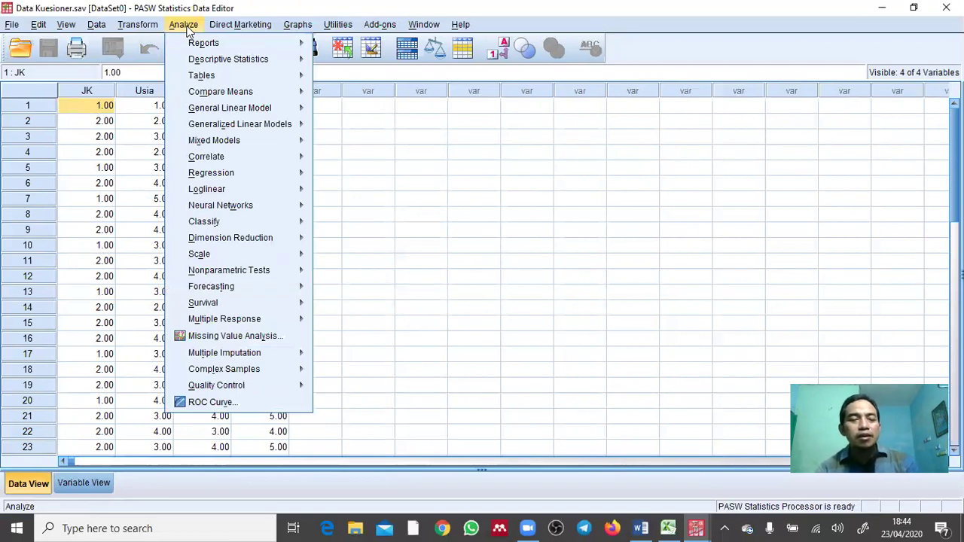
mouse_move(204, 61)
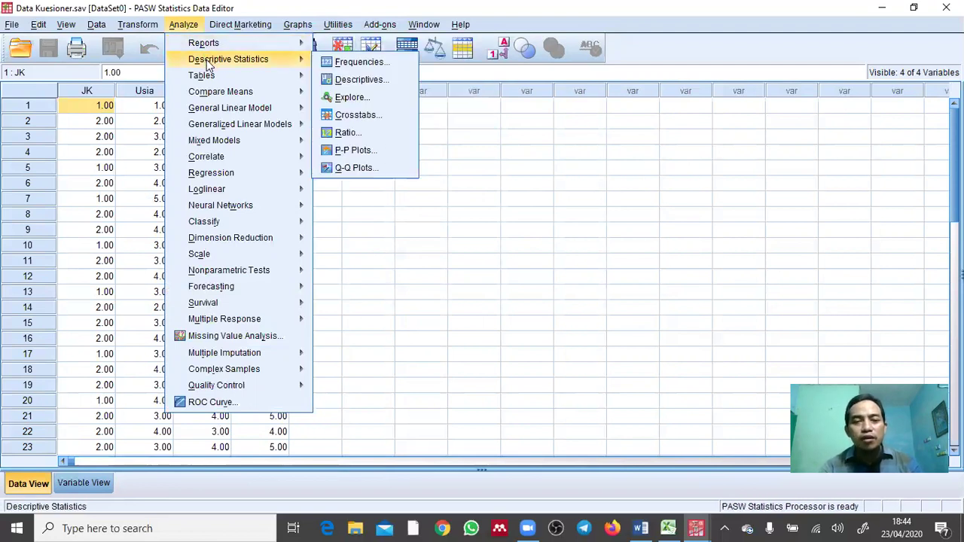
click(362, 61)
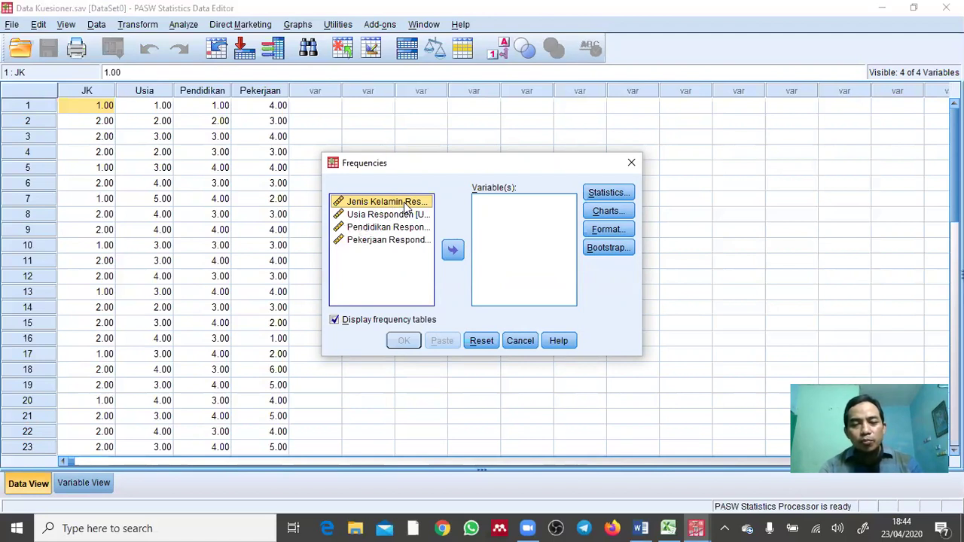
click(452, 250)
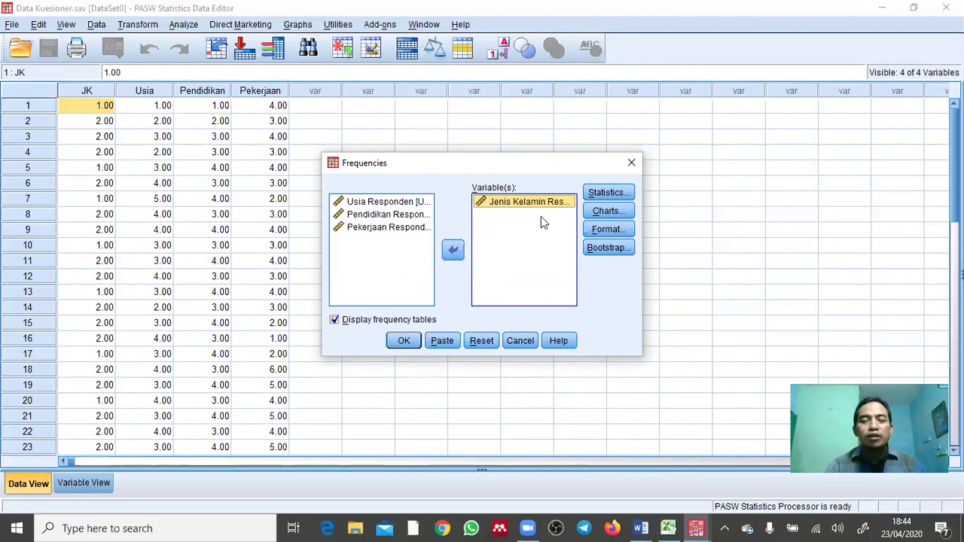
click(403, 341)
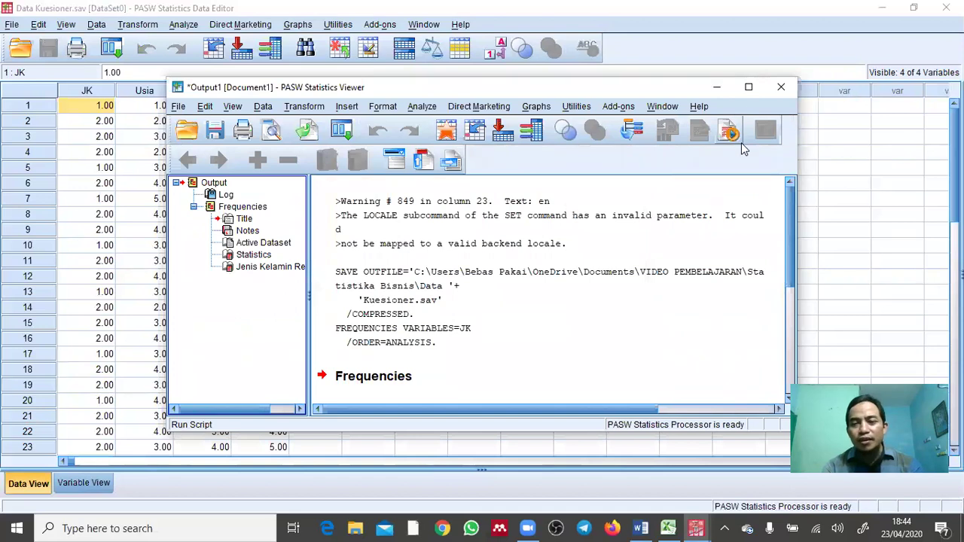
Maximize the output window and examine the Statistics and Jenis Kelamin Responden frequency tables.
click(749, 88)
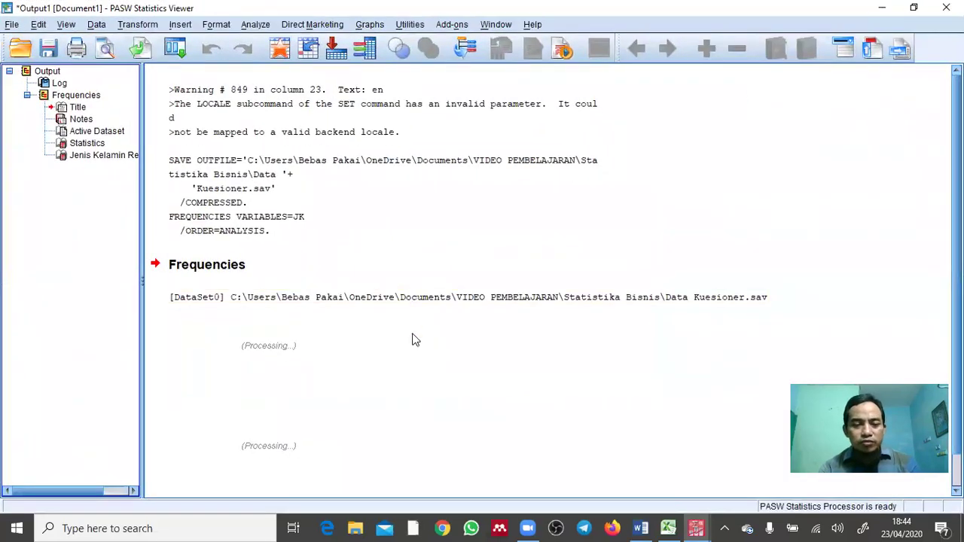
click(333, 422)
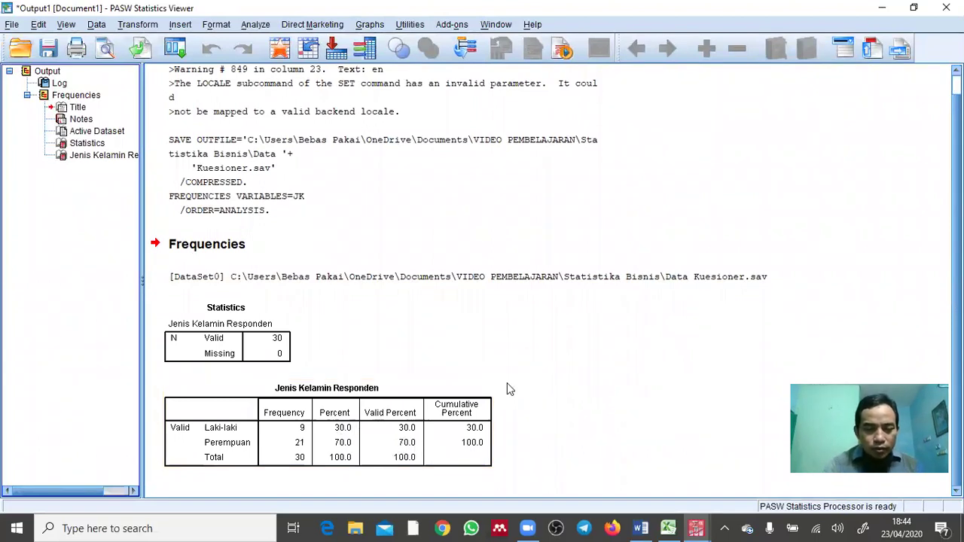
click(241, 354)
click(324, 414)
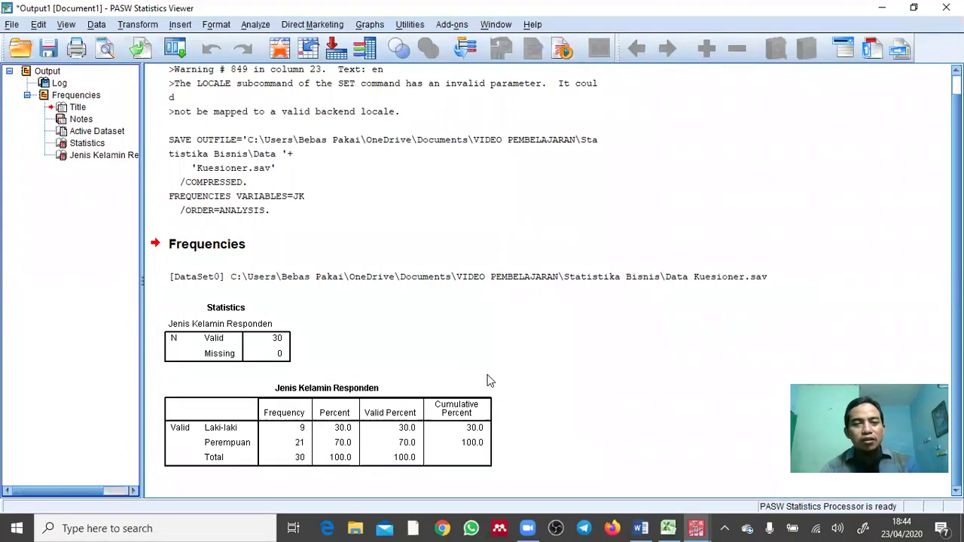
Return to the data sheet and rerun Frequencies with Usia, Pendidikan and Pekerjaan Responden added to Jenis Kelamin Responden.
key(alt+Tab)
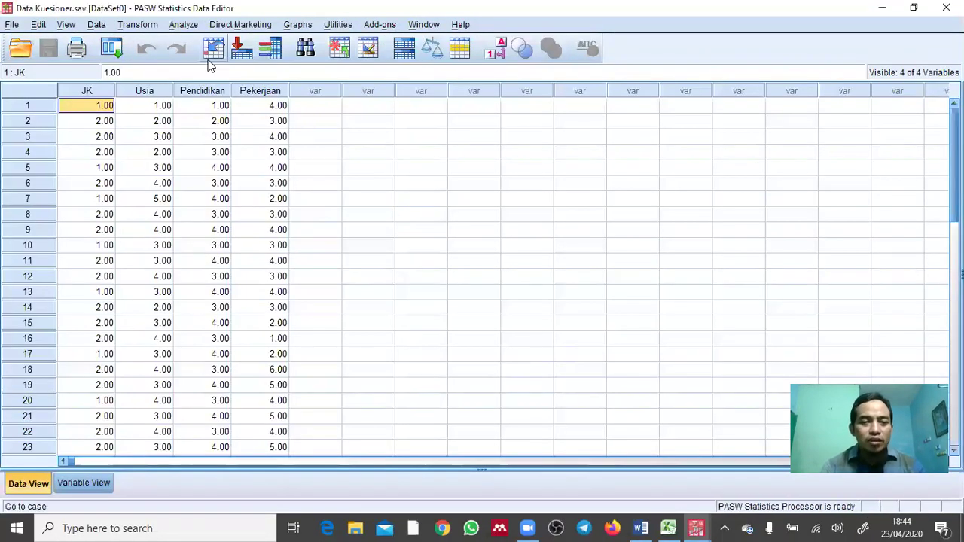
click(187, 24)
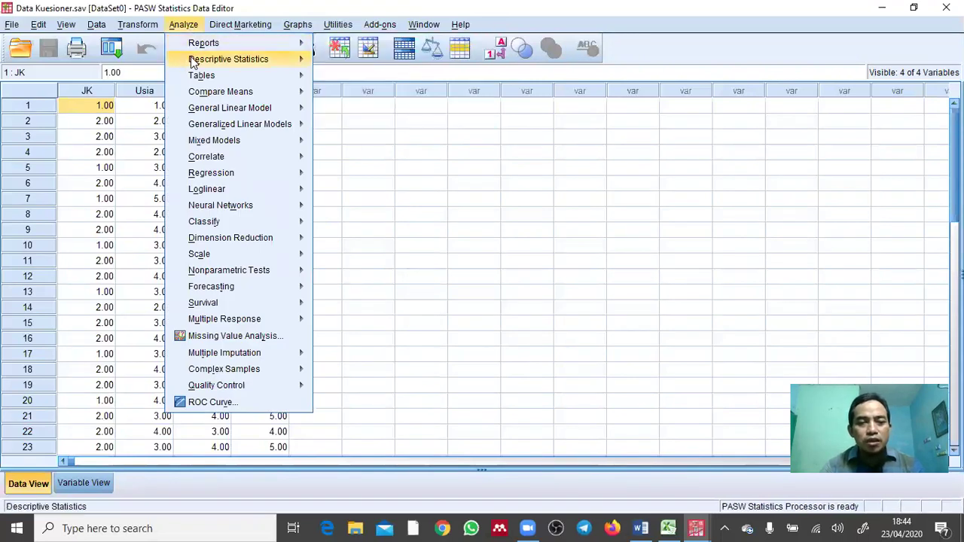
mouse_move(309, 60)
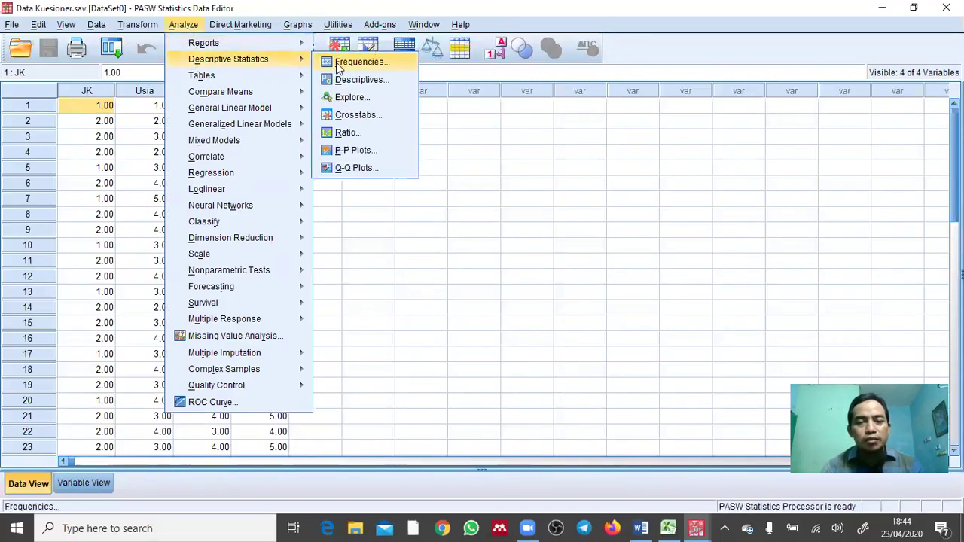
click(343, 63)
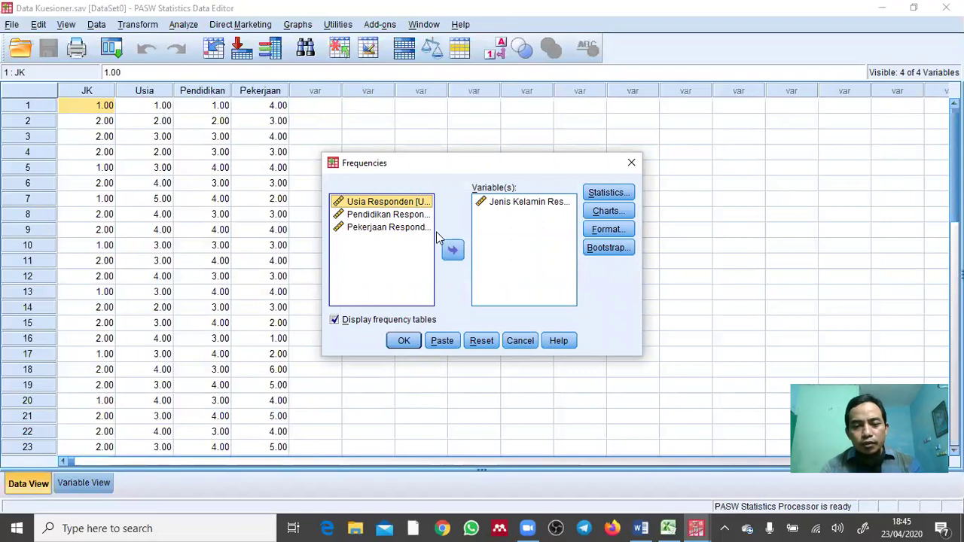
click(452, 250)
click(400, 204)
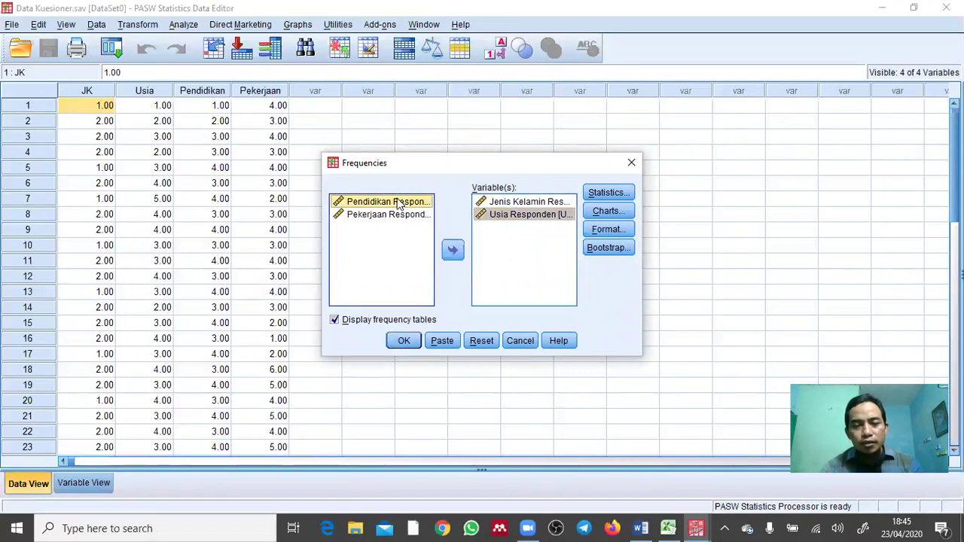
click(452, 250)
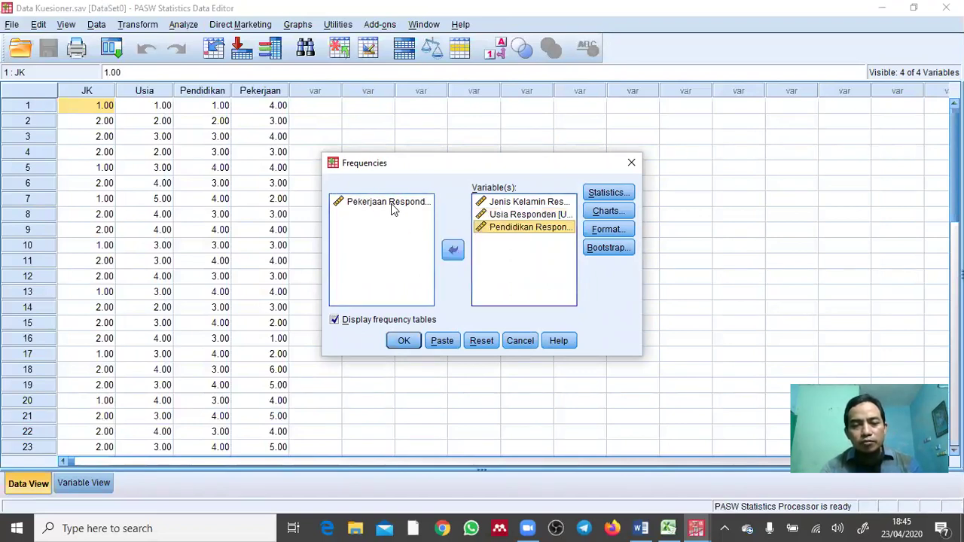
click(391, 203)
click(452, 252)
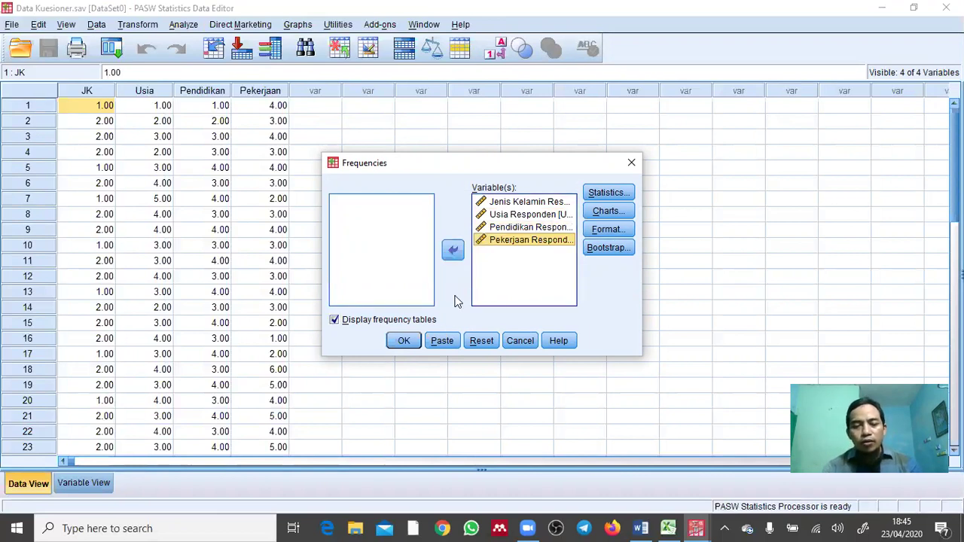
click(402, 341)
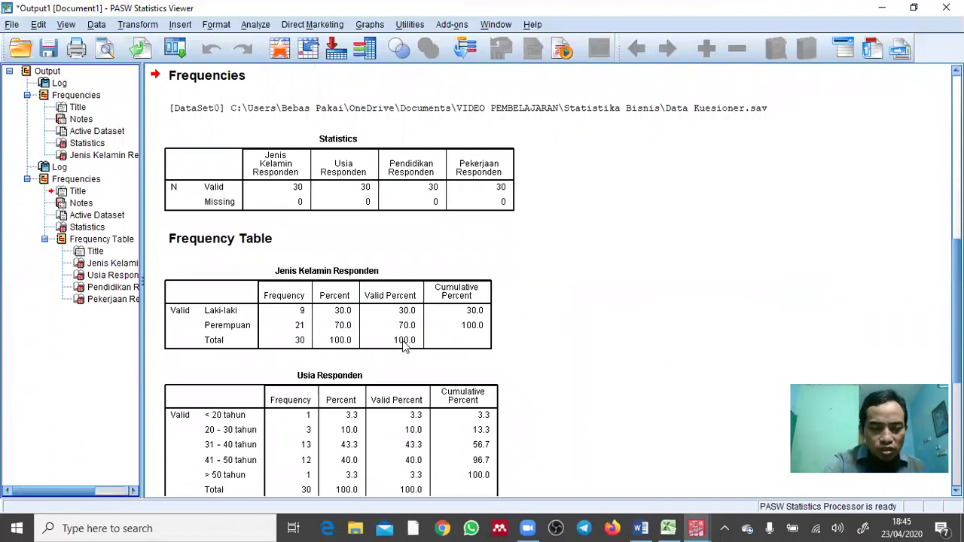
Move the Usia Responden table below the Pendidikan Responden table in the output and look through the frequency tables.
click(584, 241)
drag(490, 393, 504, 309)
drag(618, 278, 616, 340)
click(615, 340)
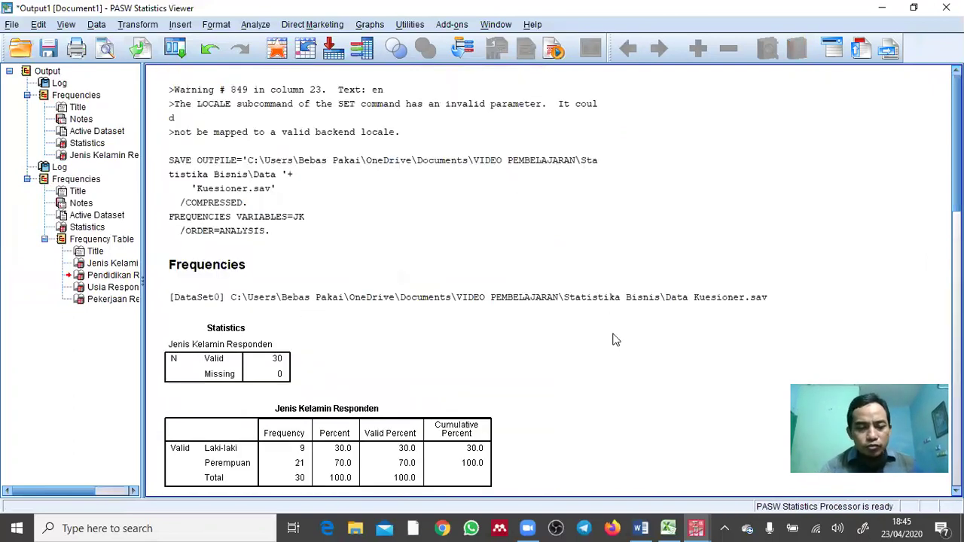
scroll(615, 340, down, 5)
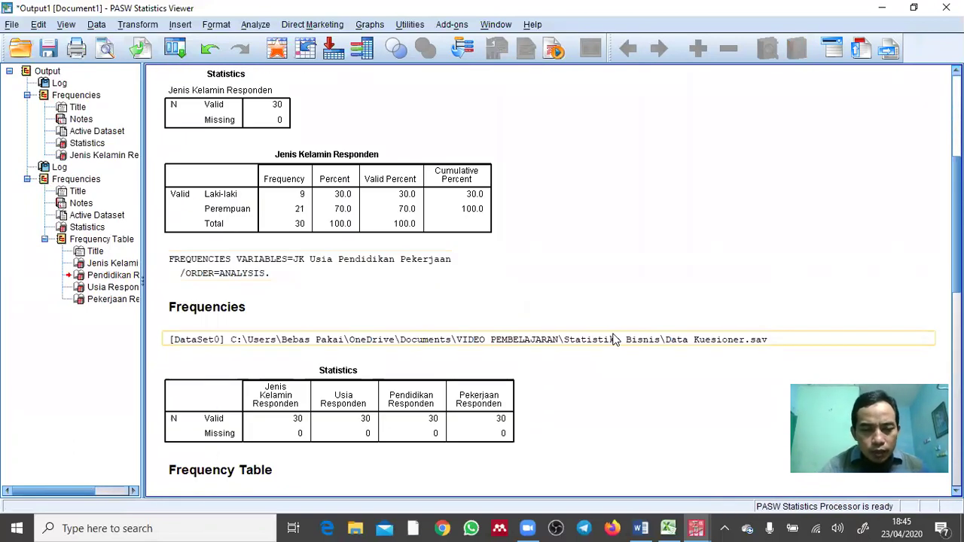
scroll(616, 340, down, 10)
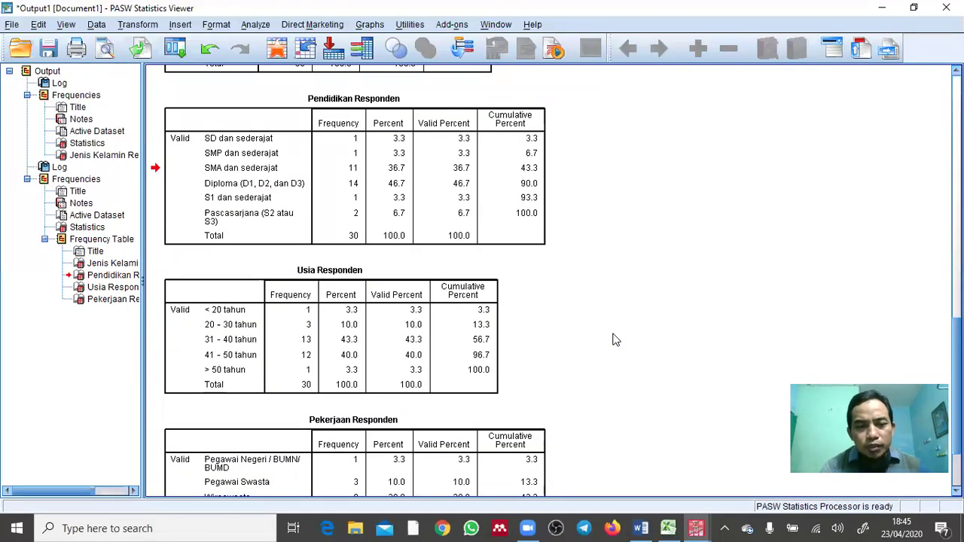
scroll(614, 339, down, 2)
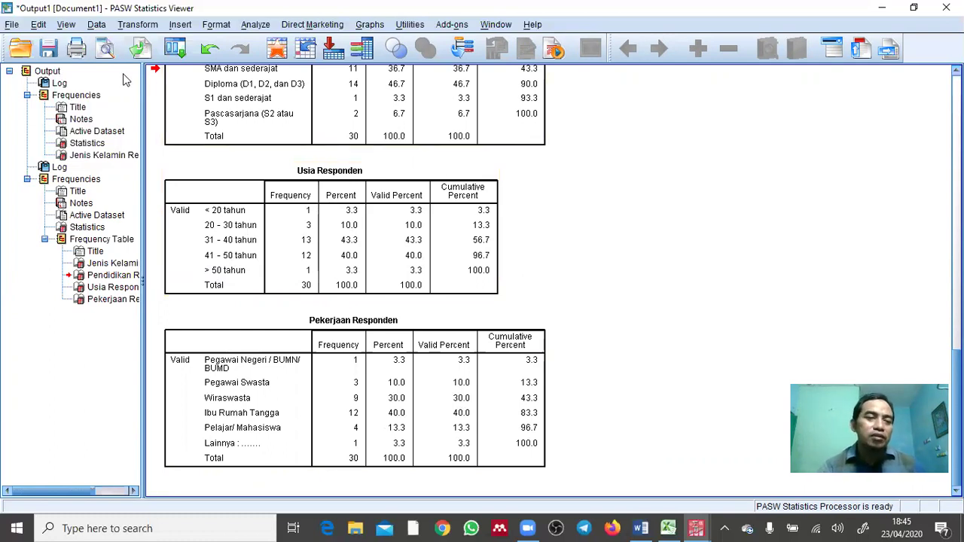
Start saving the output document, choosing the Statistika Bisnis folder inside VIDEO PEMBELAJARAN as its location.
click(54, 55)
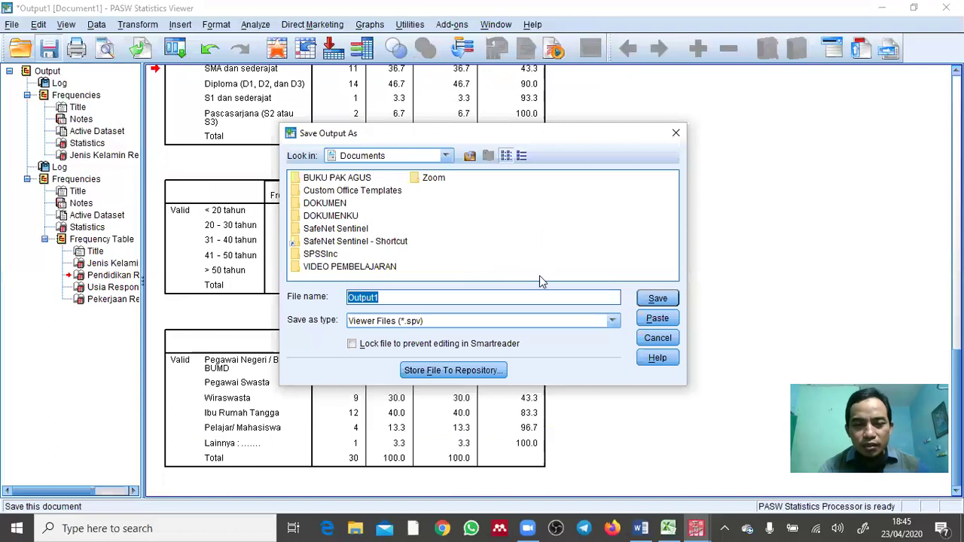
double_click(397, 267)
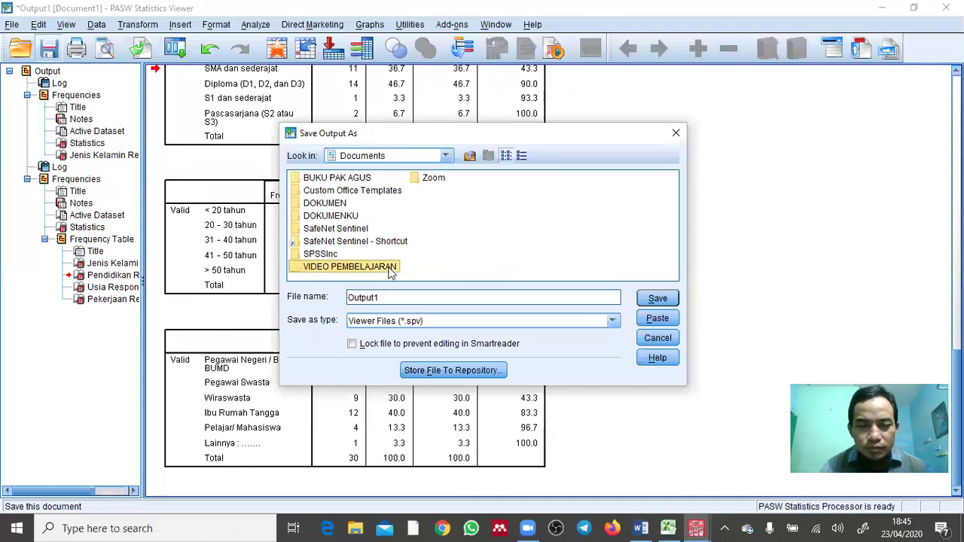
click(326, 187)
double_click(326, 187)
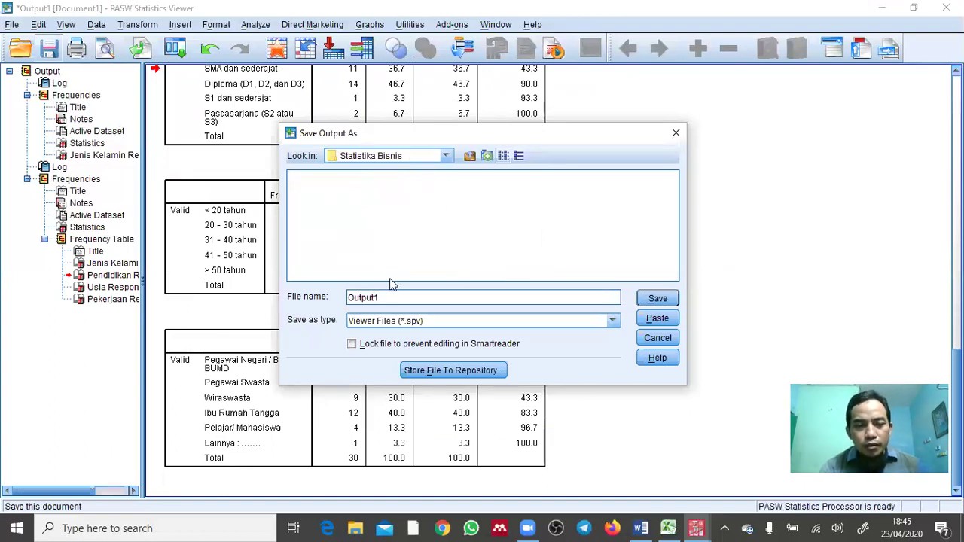
Name the output file HASIL BELAJAR 1 and save it as a Viewer file in the Statistika Bisnis folder.
click(434, 299)
key(BackSpace)
key(BackSpace)
key(BackSpace)
key(BackSpace)
key(BackSpace)
key(BackSpace)
key(BackSpace)
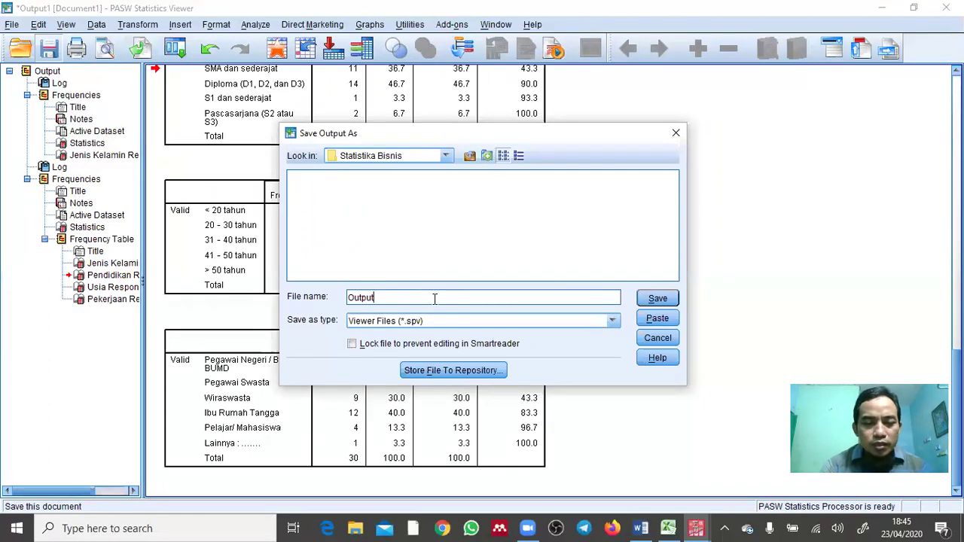
text(HASIL )
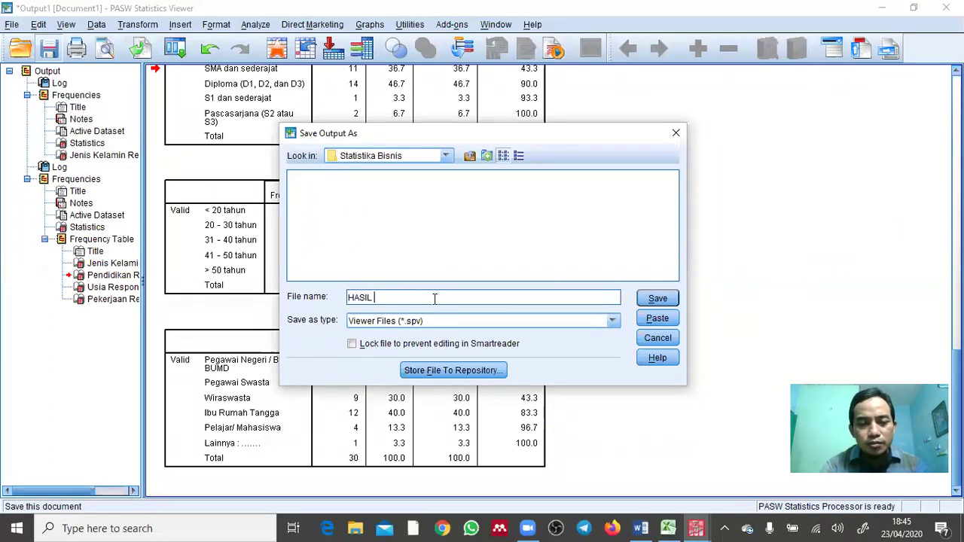
text(BELAJAR 1)
key(Return)
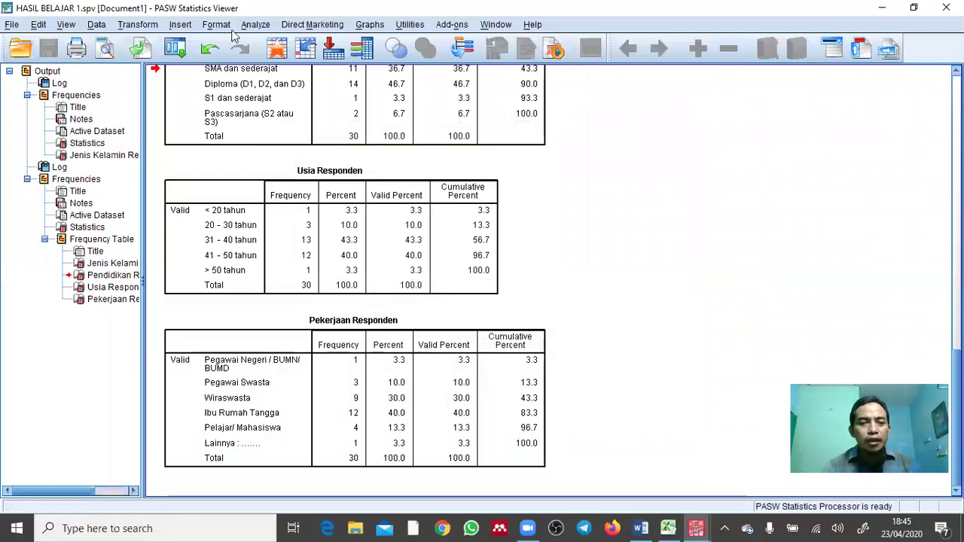
Rerun Frequencies for the four respondent variables with pie charts based on frequencies.
click(255, 24)
mouse_move(342, 60)
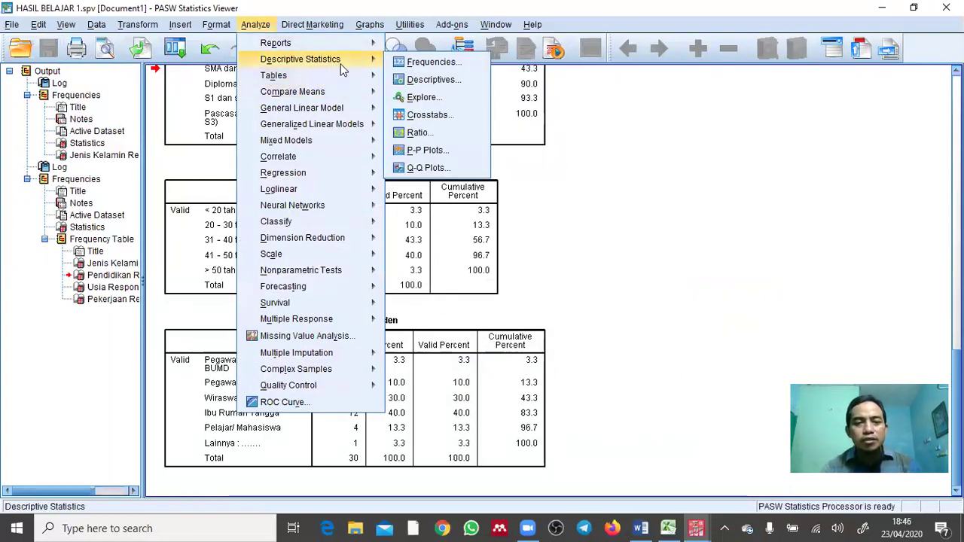
click(426, 64)
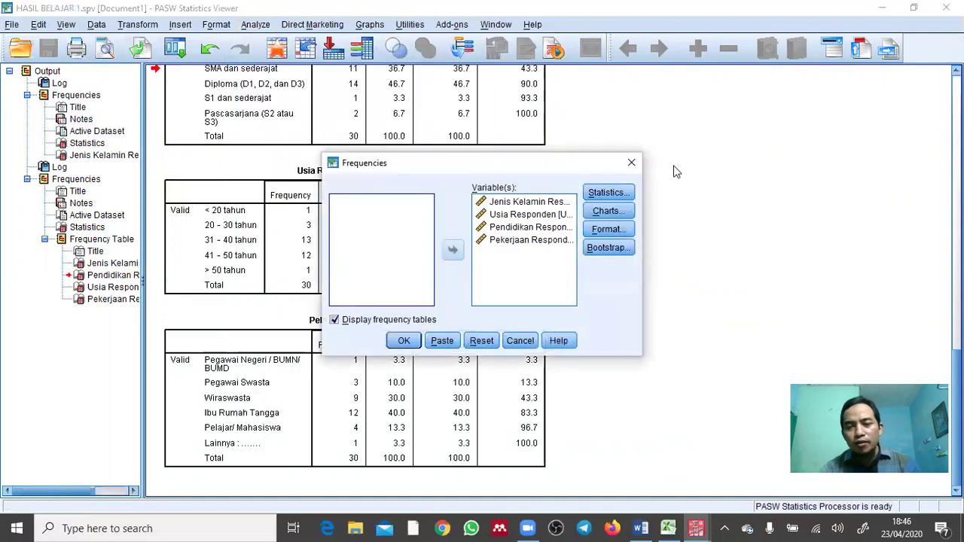
click(610, 213)
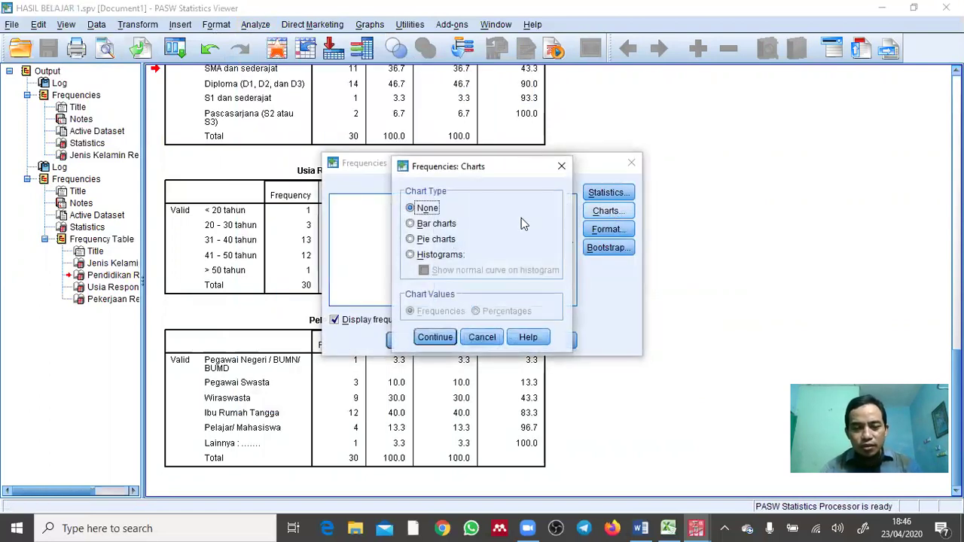
click(437, 224)
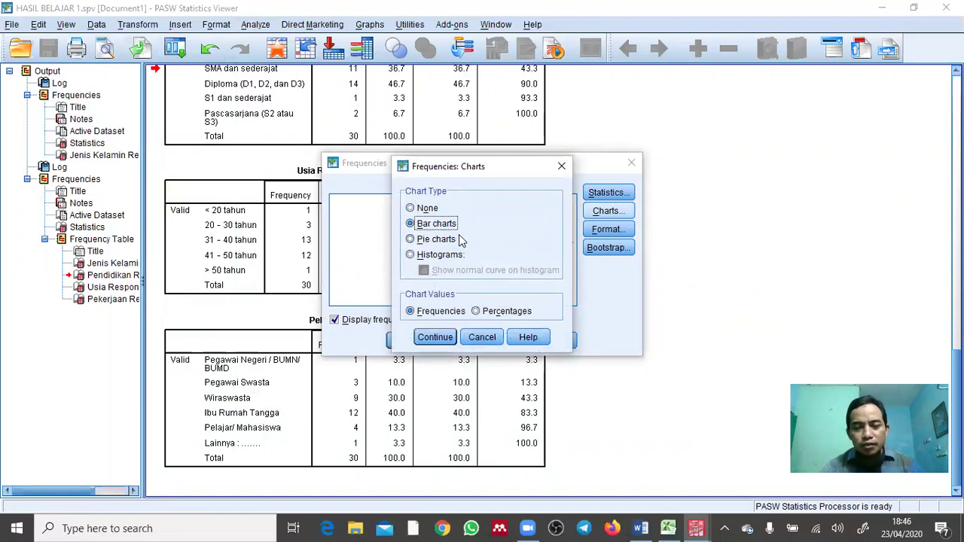
click(436, 241)
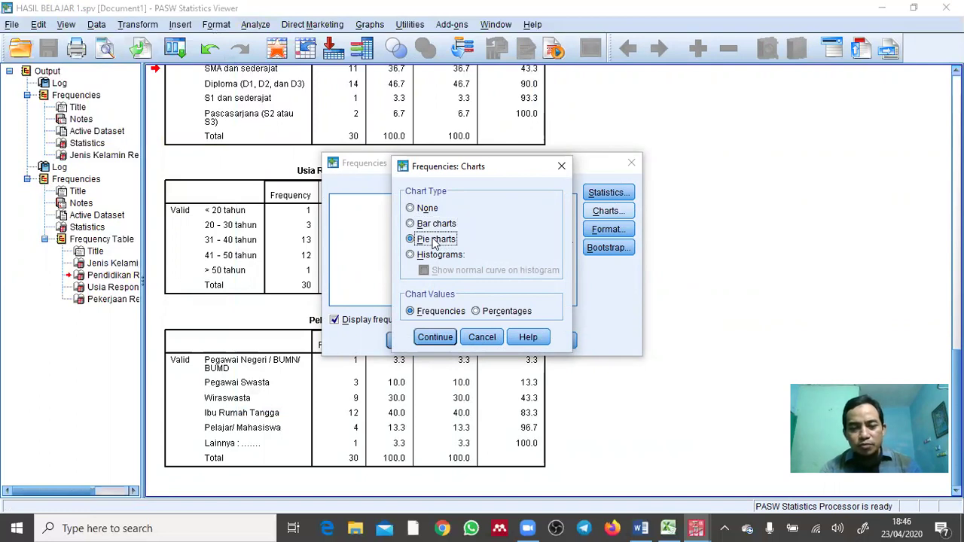
click(434, 338)
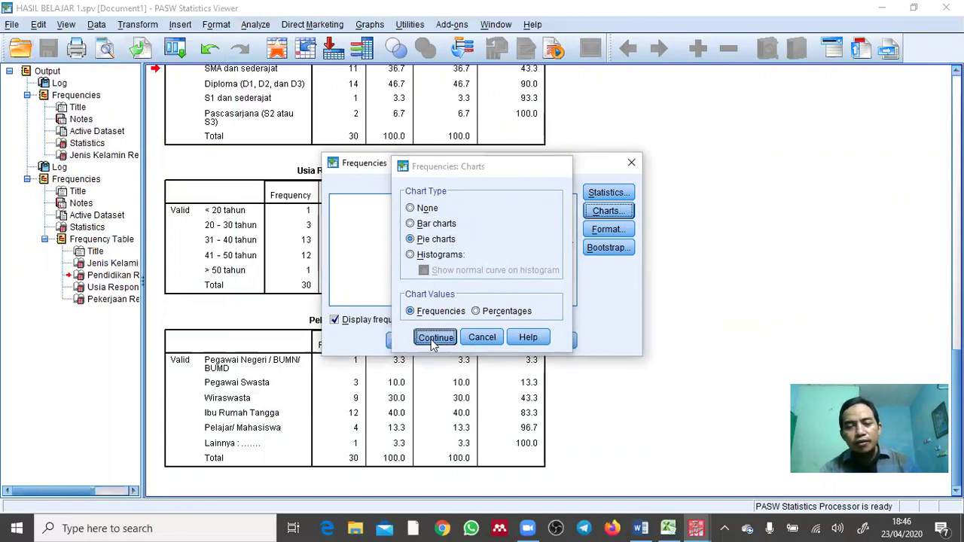
click(403, 341)
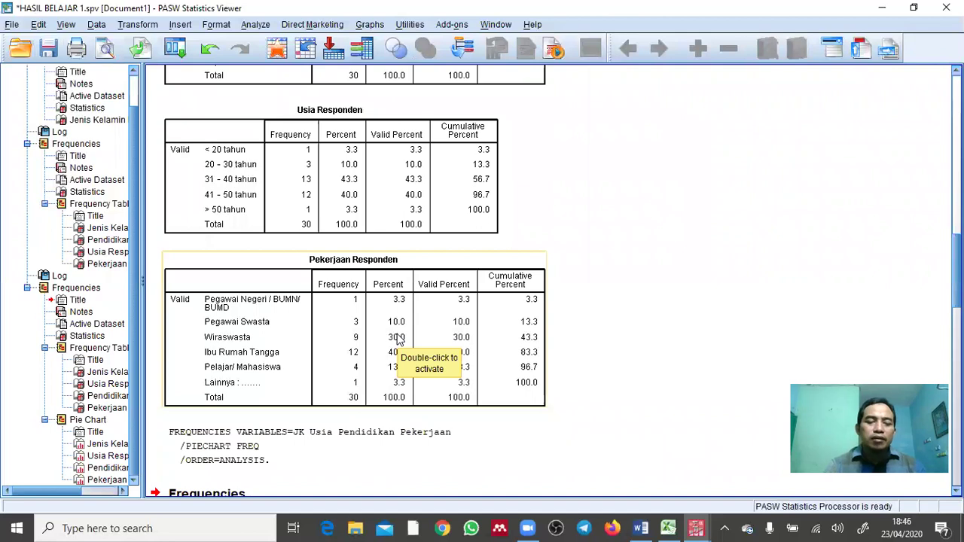
Examine the pie charts for Jenis Kelamin, Usia, Pendidikan and Pekerjaan Responden in the output.
click(573, 319)
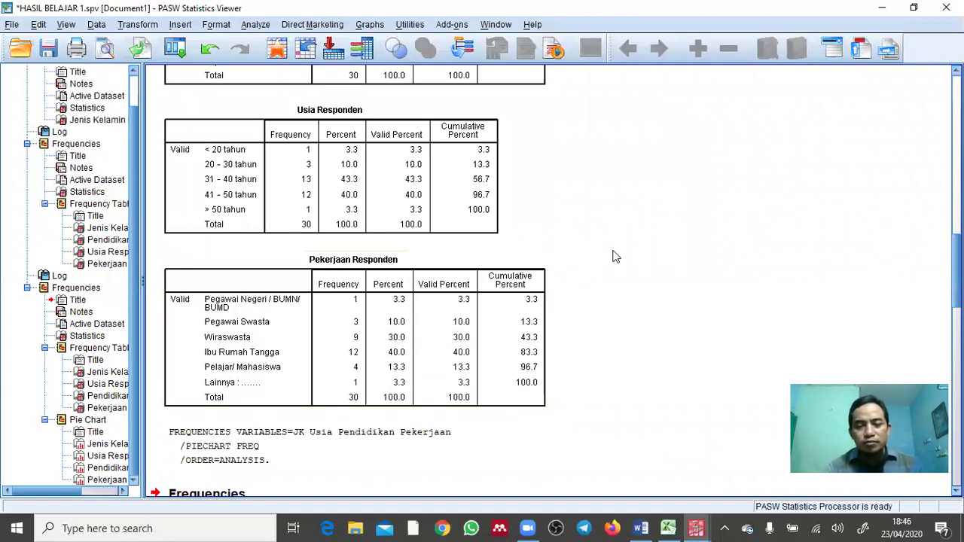
click(673, 441)
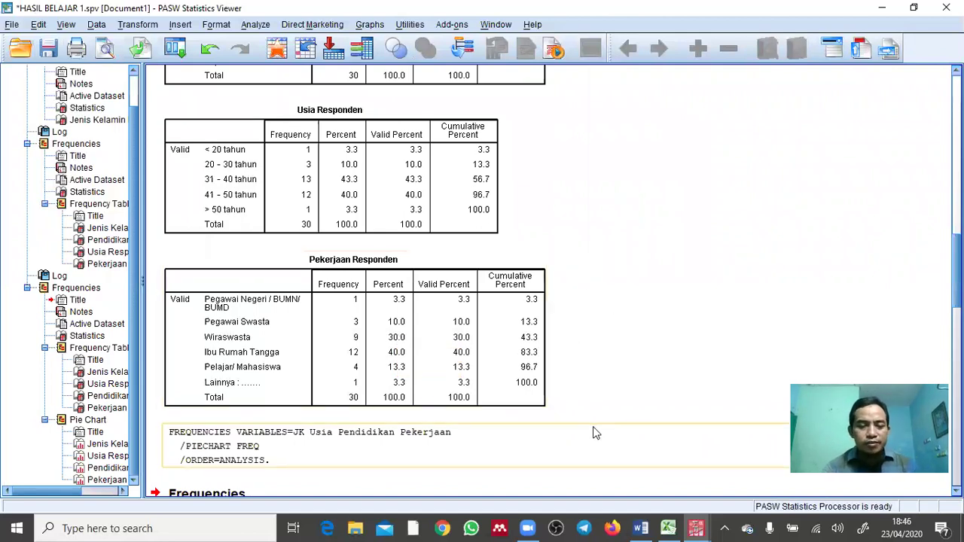
scroll(632, 413, down, 20)
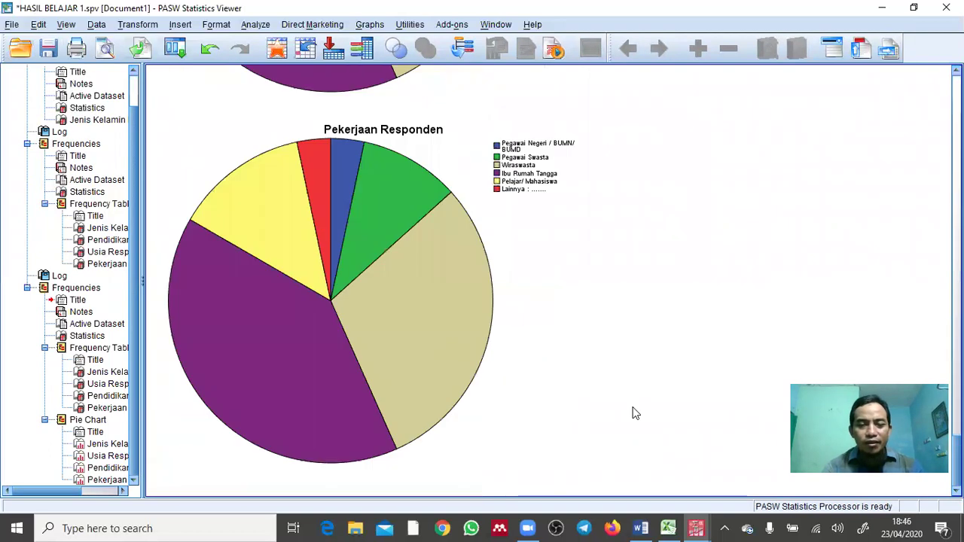
scroll(633, 413, up, 8)
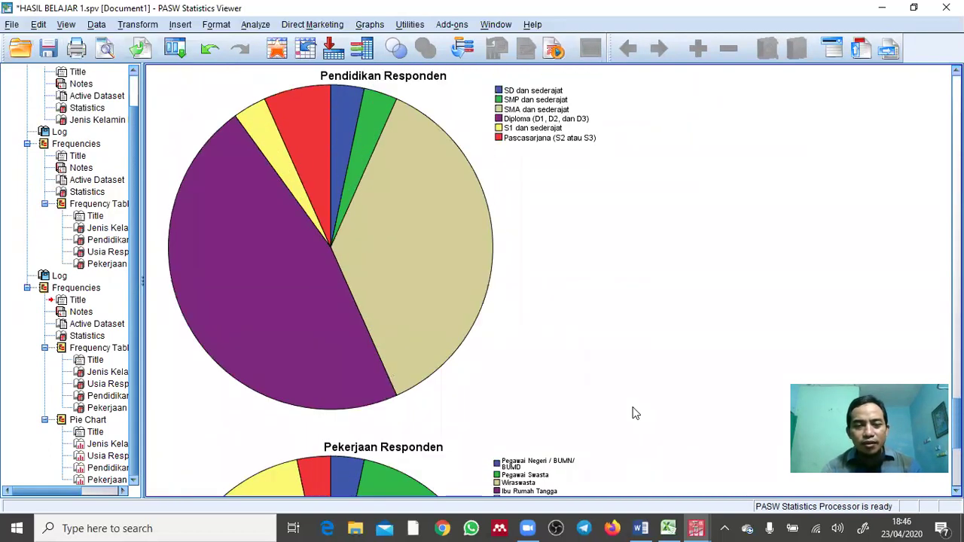
scroll(633, 413, up, 3)
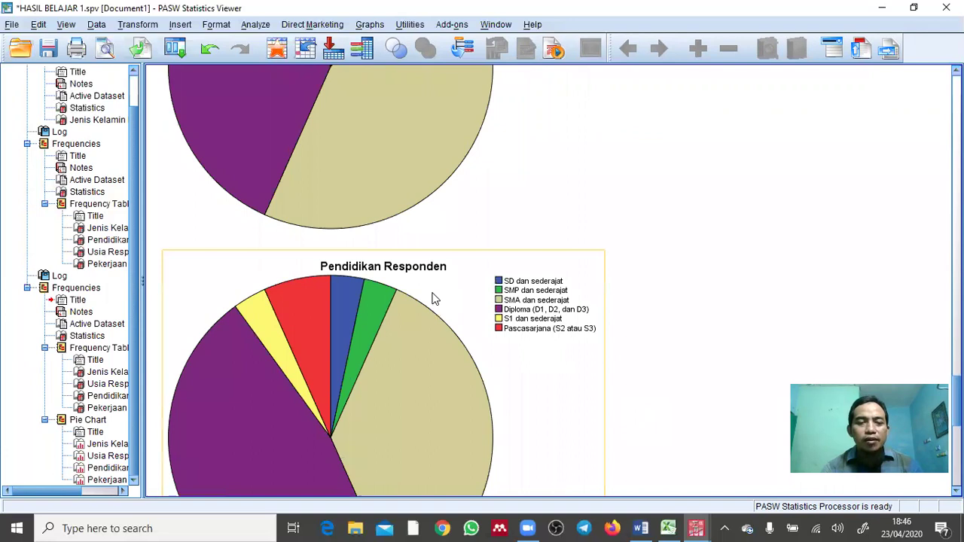
scroll(390, 244, up, 20)
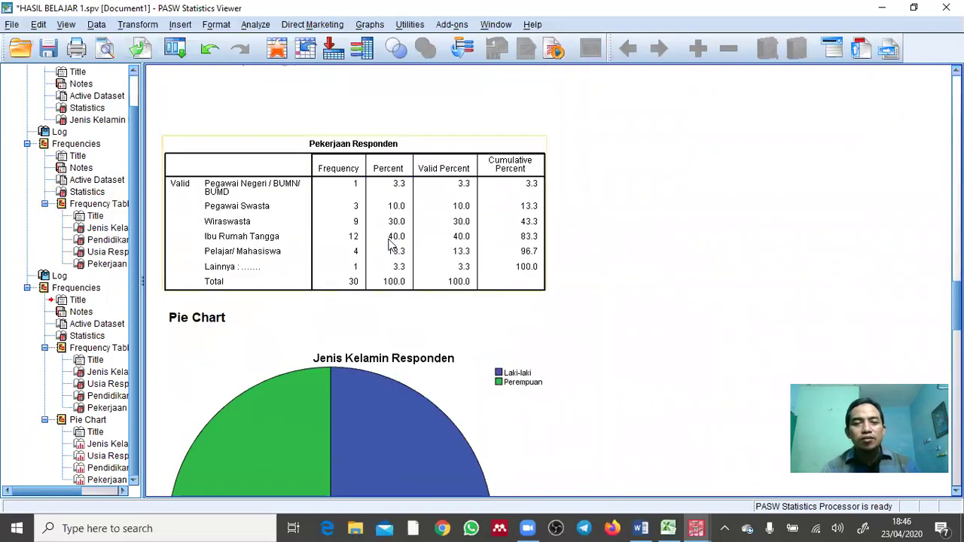
scroll(389, 245, down, 20)
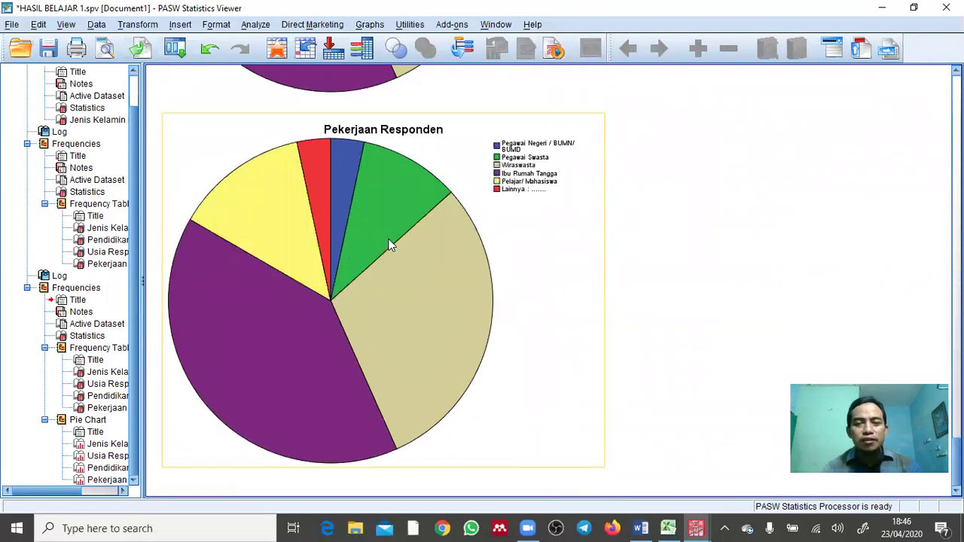